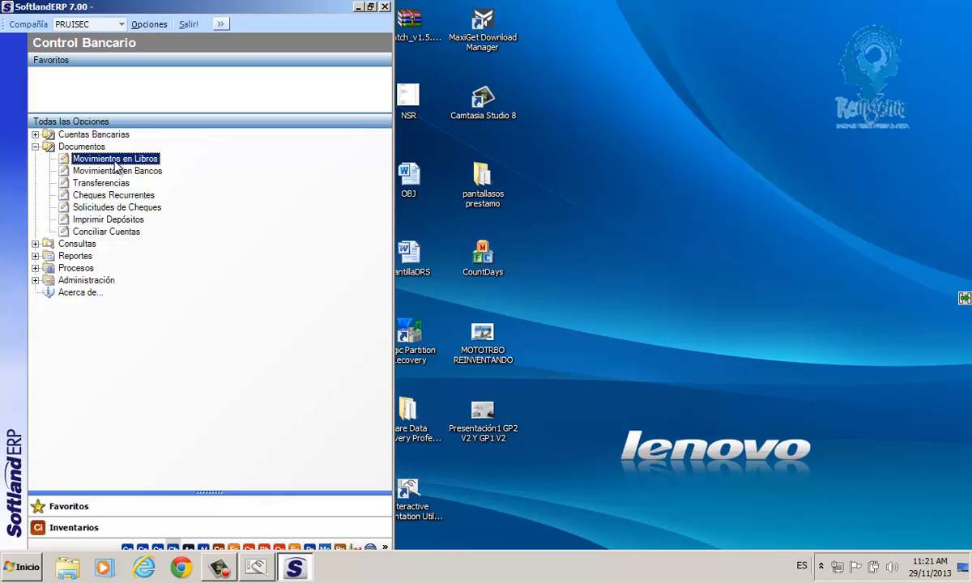
- Open Movimientos en Libros for the BANCO BBVA account and refresh the empty list
{"action": "double_click", "coordinate": [113, 159]}
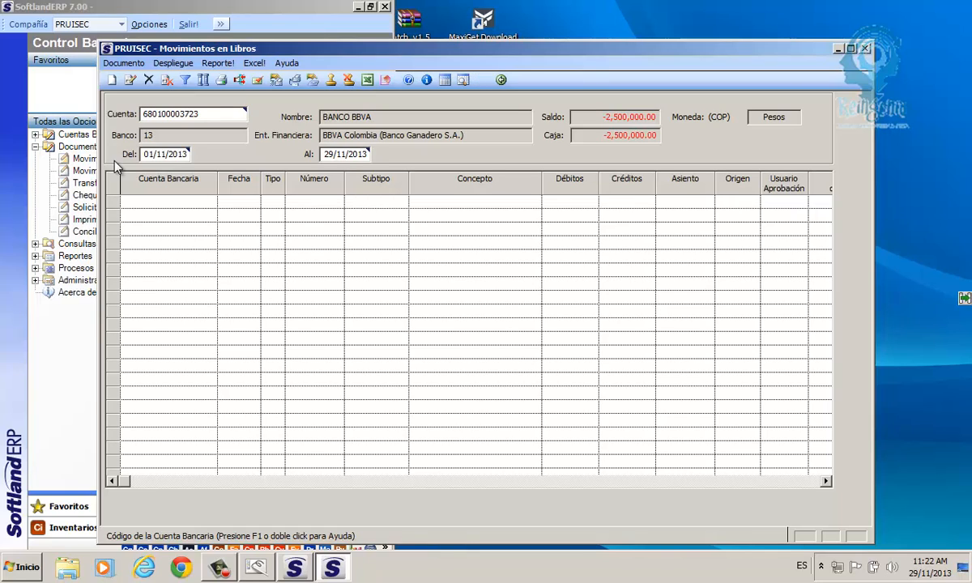
{"action": "left_click", "coordinate": [481, 80]}
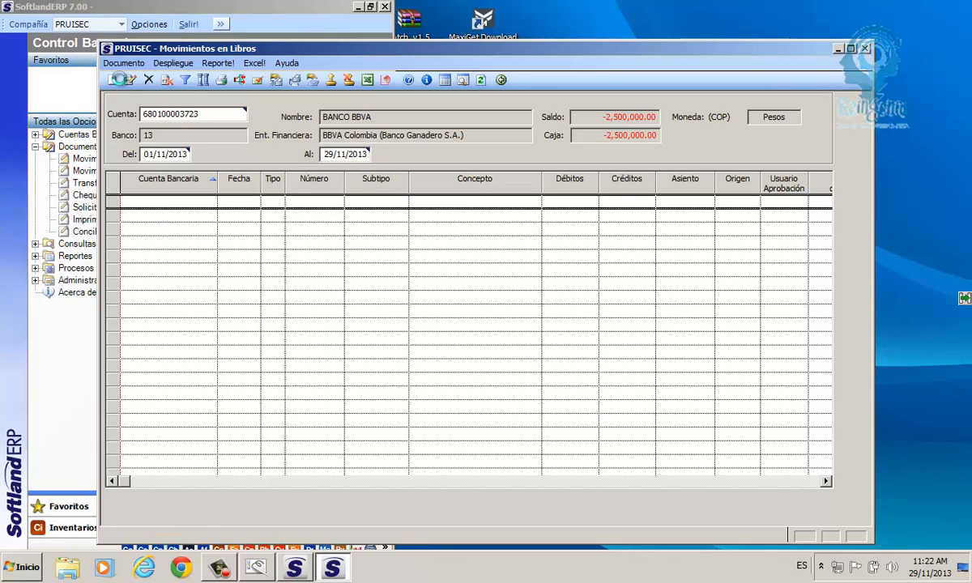
- Start a new BANCO BBVA book movement dated 29/11/2013
{"action": "left_click", "coordinate": [119, 79]}
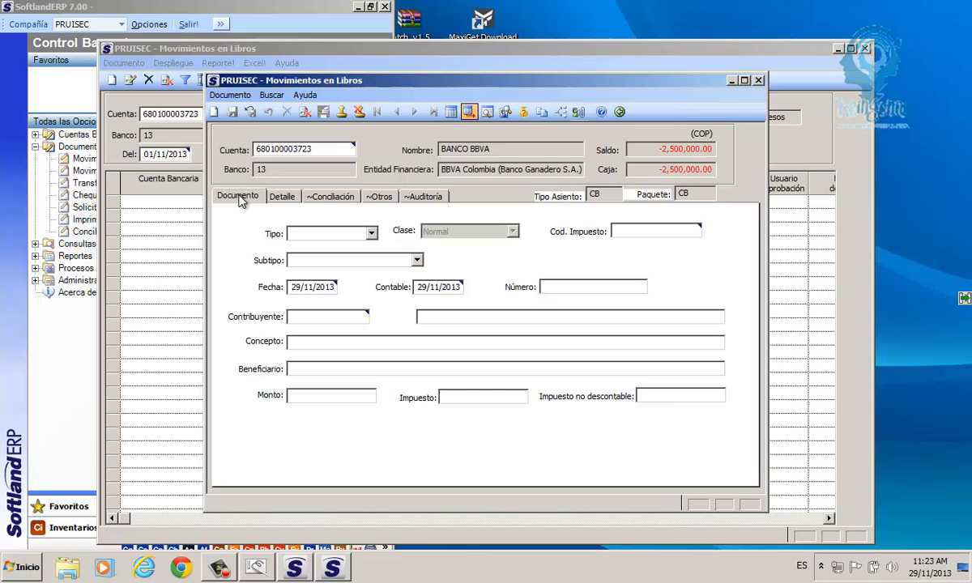
- Close the blank BANCO BBVA entry form without saving
{"action": "left_click_drag", "start_coordinate": [315, 150], "coordinate": [252, 155]}
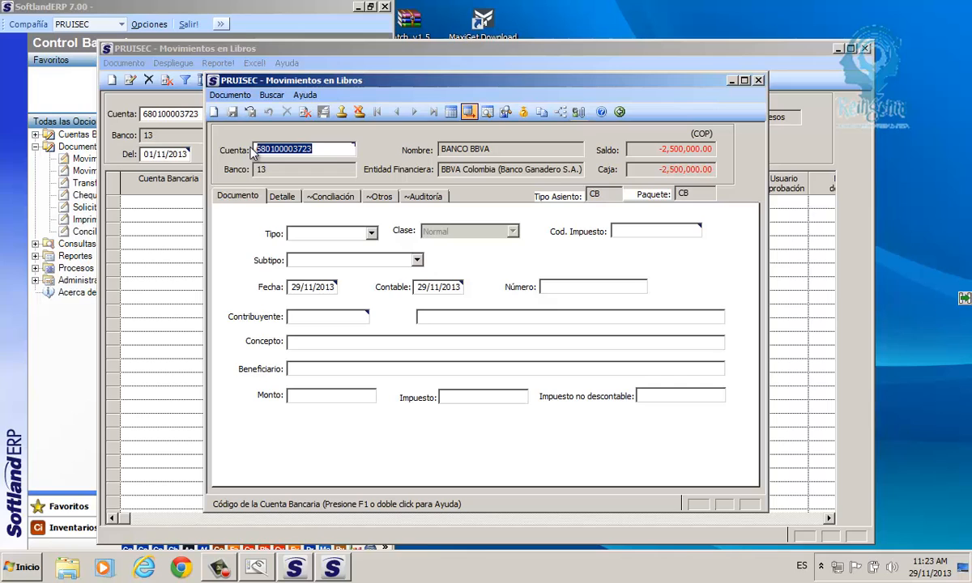
{"action": "left_click", "coordinate": [620, 112]}
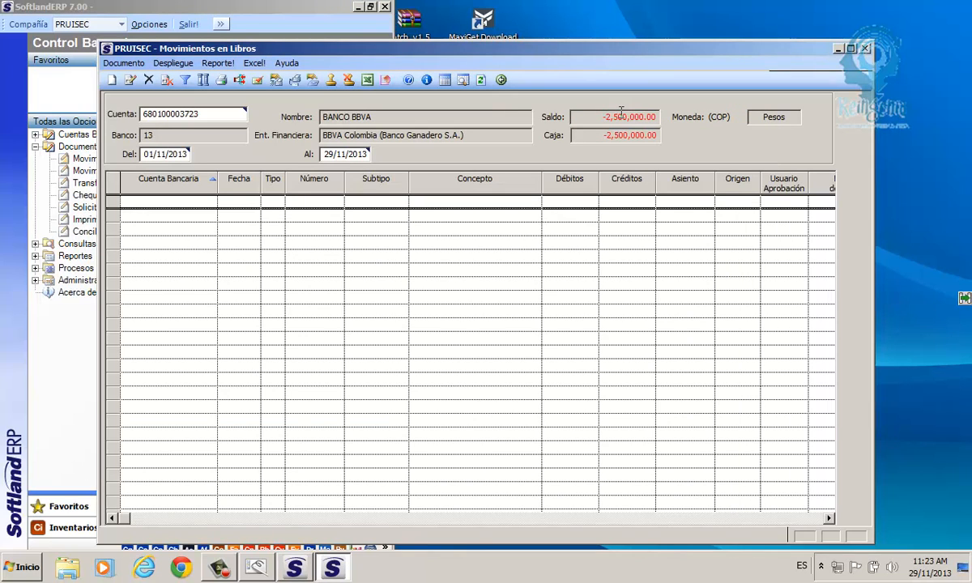
{"action": "left_click_drag", "start_coordinate": [197, 114], "coordinate": [143, 115]}
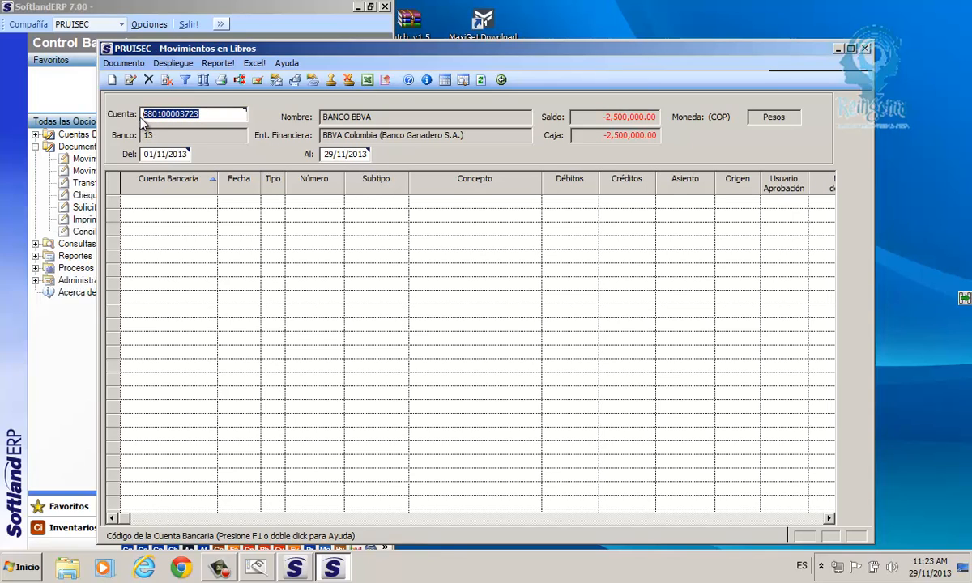
{"action": "key", "text": "Delete"}
{"action": "double_click", "coordinate": [178, 112]}
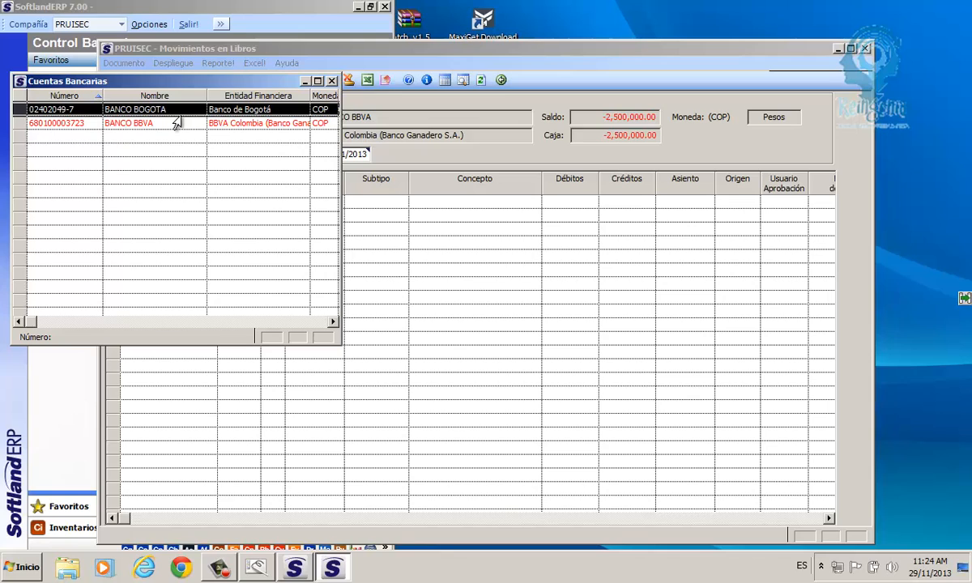
{"action": "key", "text": "Return"}
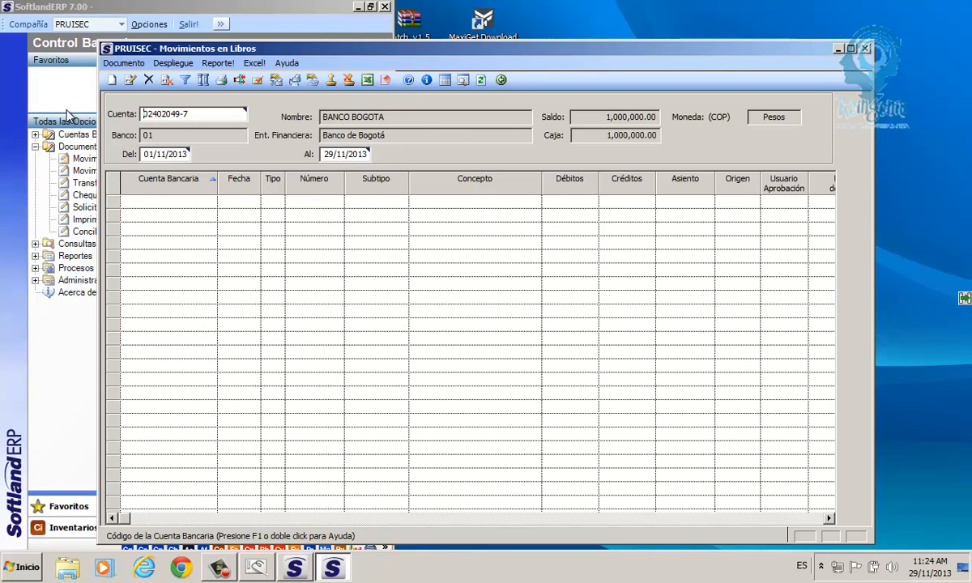
{"action": "left_click", "coordinate": [115, 80]}
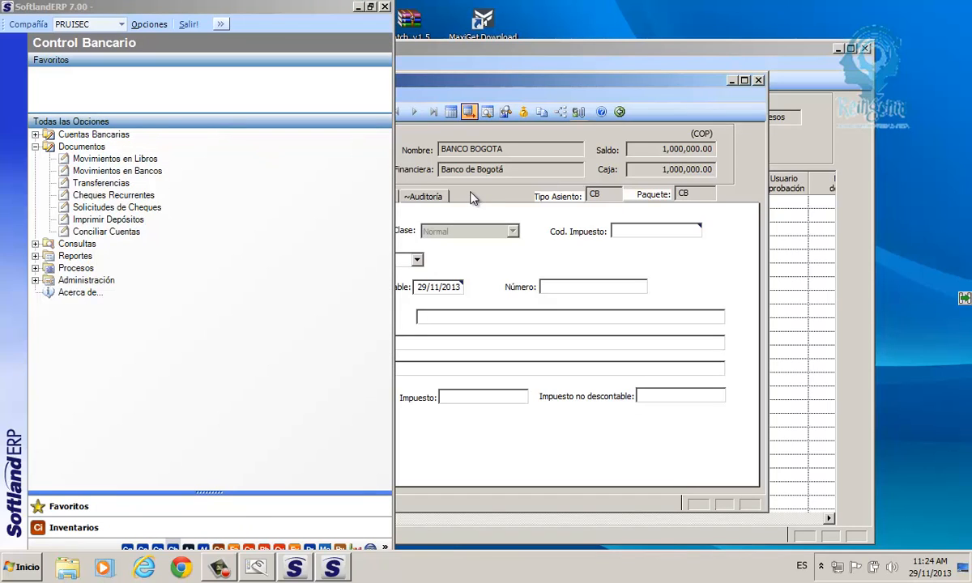
{"action": "left_click", "coordinate": [334, 569]}
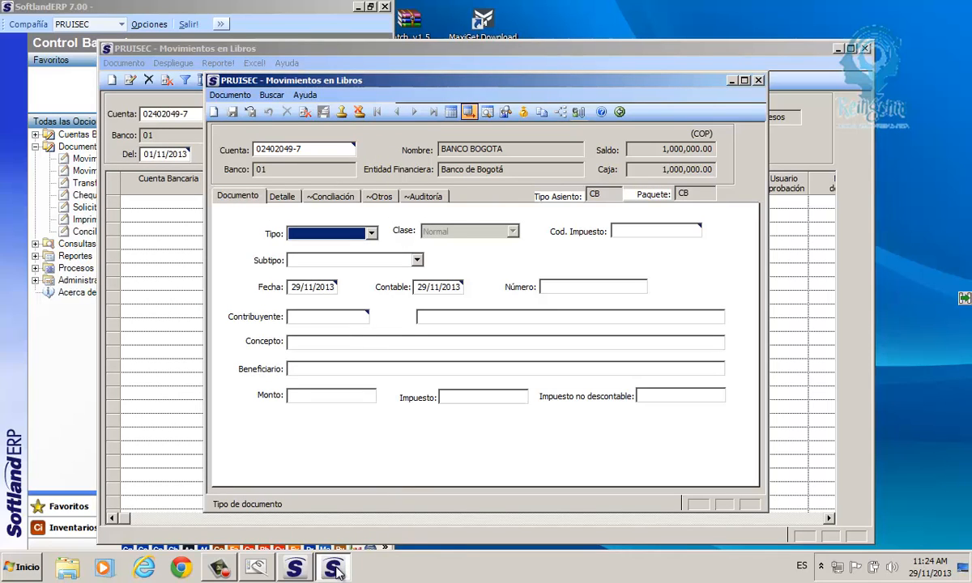
- Set the entry's document type to Cheque
{"action": "left_click_drag", "start_coordinate": [301, 149], "coordinate": [251, 153]}
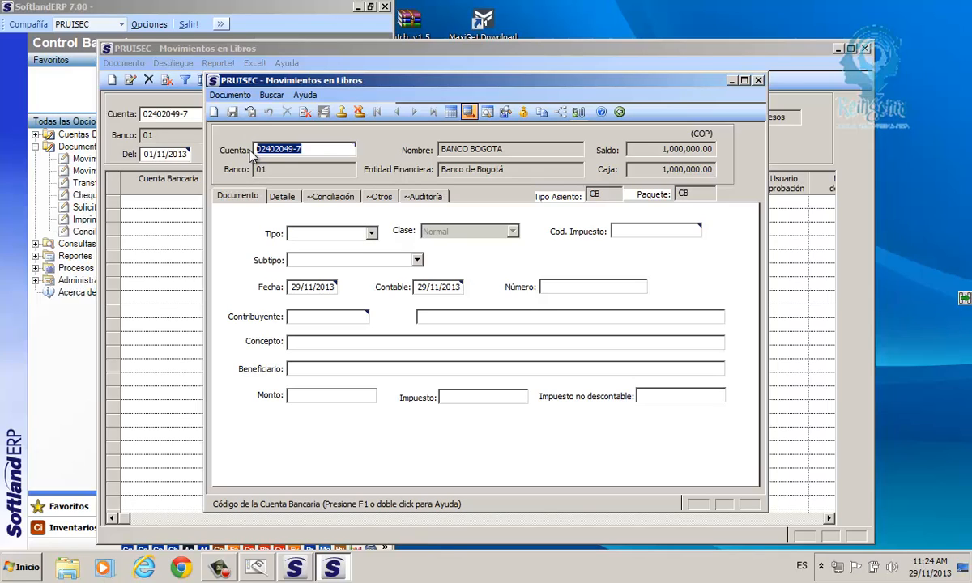
{"action": "left_click", "coordinate": [234, 204]}
{"action": "left_click", "coordinate": [371, 234]}
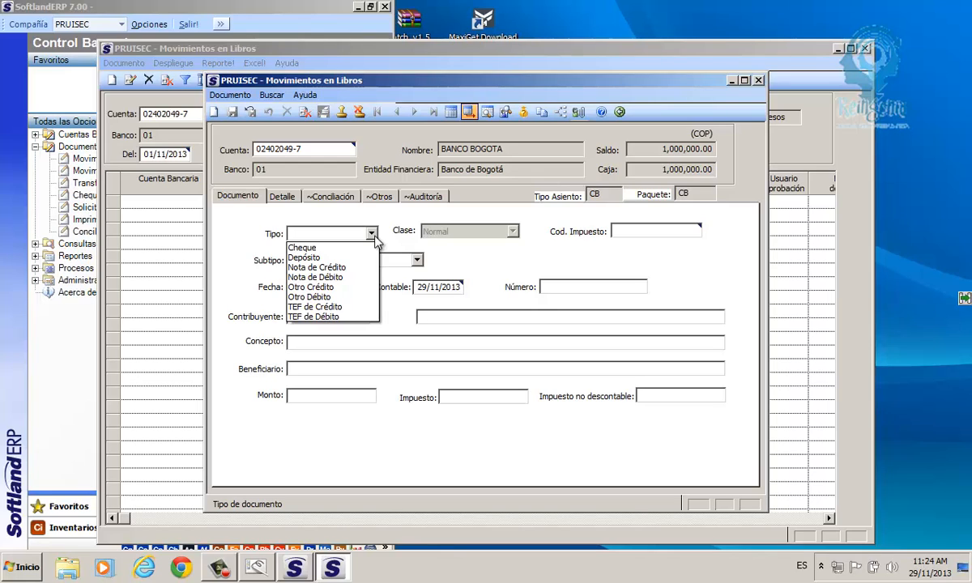
{"action": "left_click", "coordinate": [304, 248]}
{"action": "left_click", "coordinate": [306, 251]}
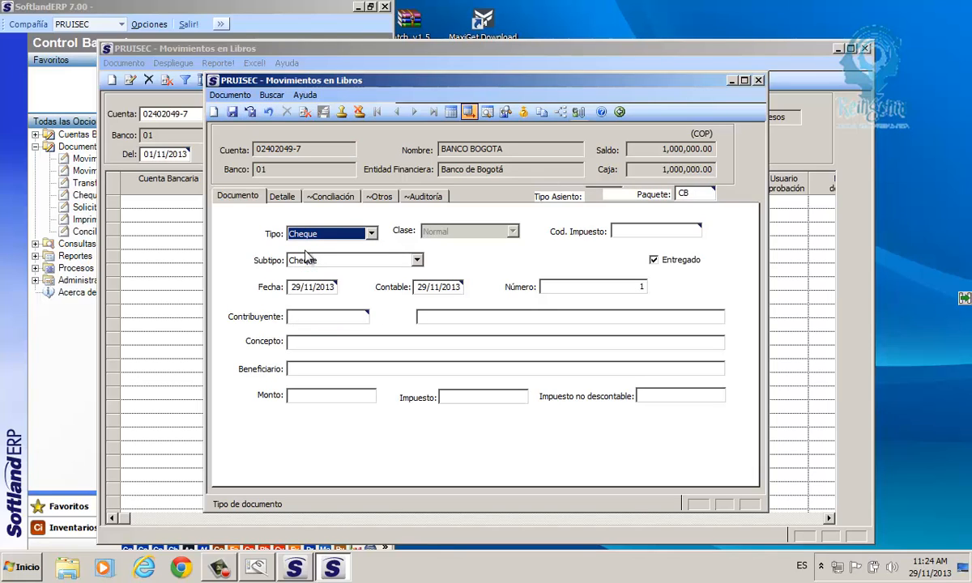
- Settle the cheque subtype on Pago Directo after trying Anticipo viajes and Pago Utilidades
{"action": "left_click", "coordinate": [418, 260]}
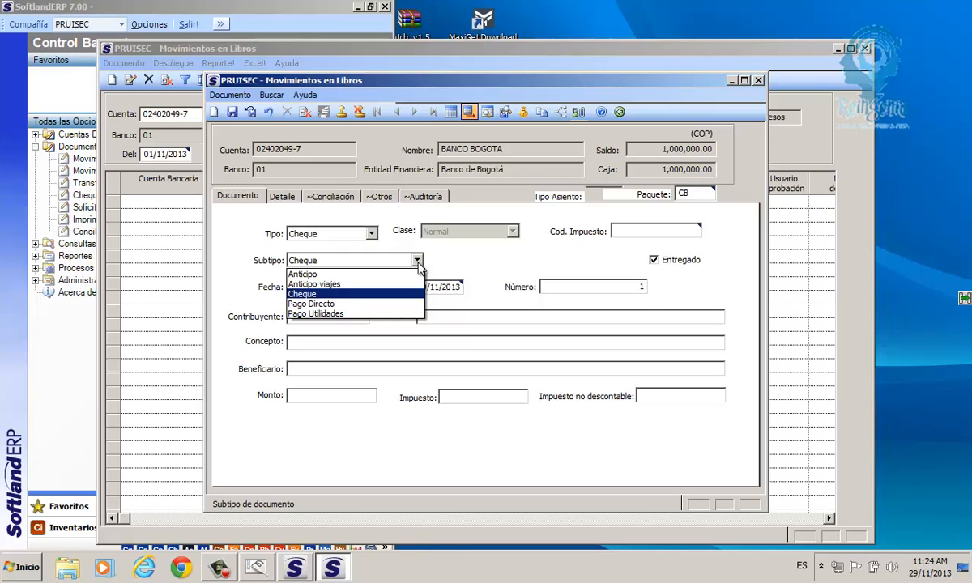
{"action": "left_click", "coordinate": [304, 284]}
{"action": "left_click", "coordinate": [303, 263]}
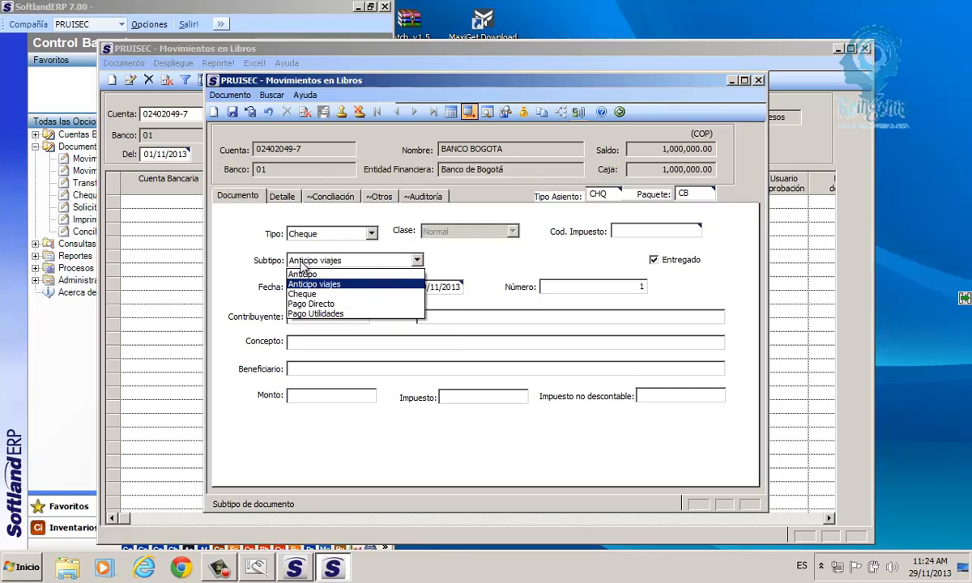
{"action": "left_click", "coordinate": [308, 304]}
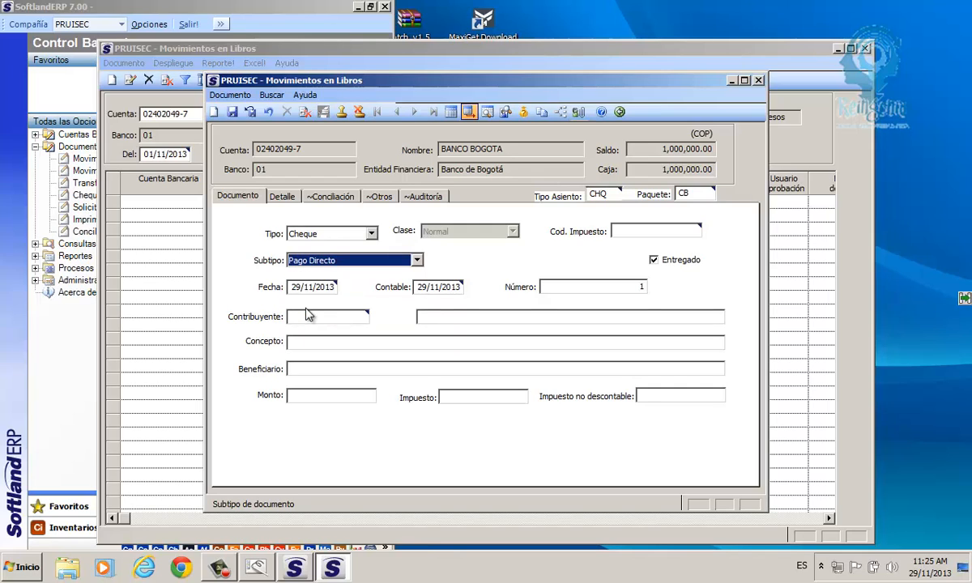
{"action": "left_click", "coordinate": [305, 262]}
{"action": "left_click", "coordinate": [312, 317]}
{"action": "left_click", "coordinate": [323, 263]}
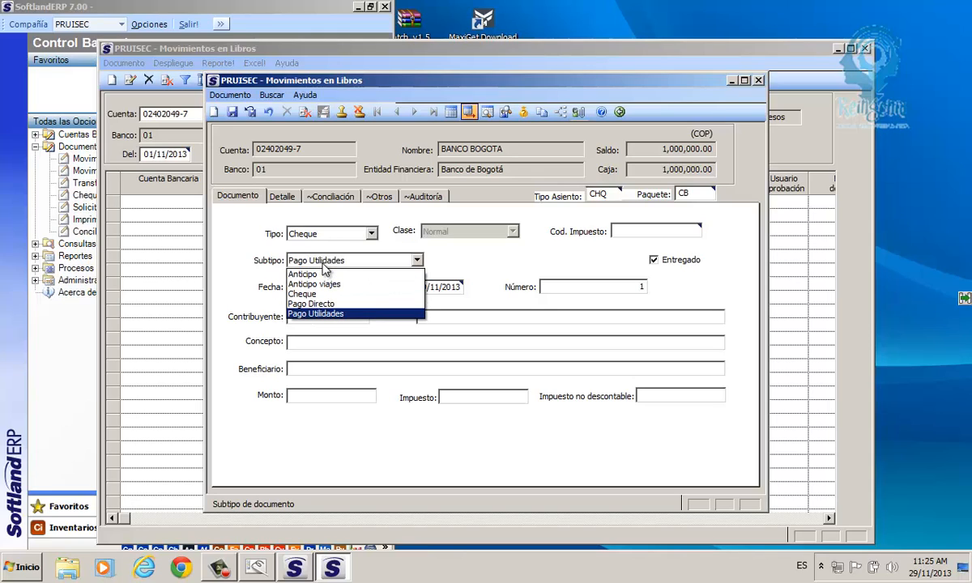
{"action": "left_click", "coordinate": [316, 304]}
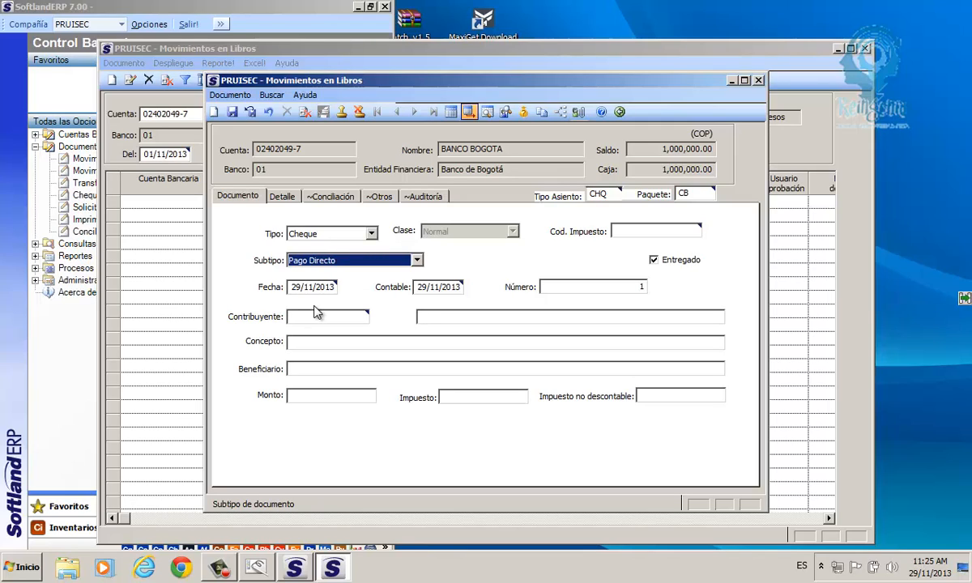
{"action": "left_click", "coordinate": [304, 289]}
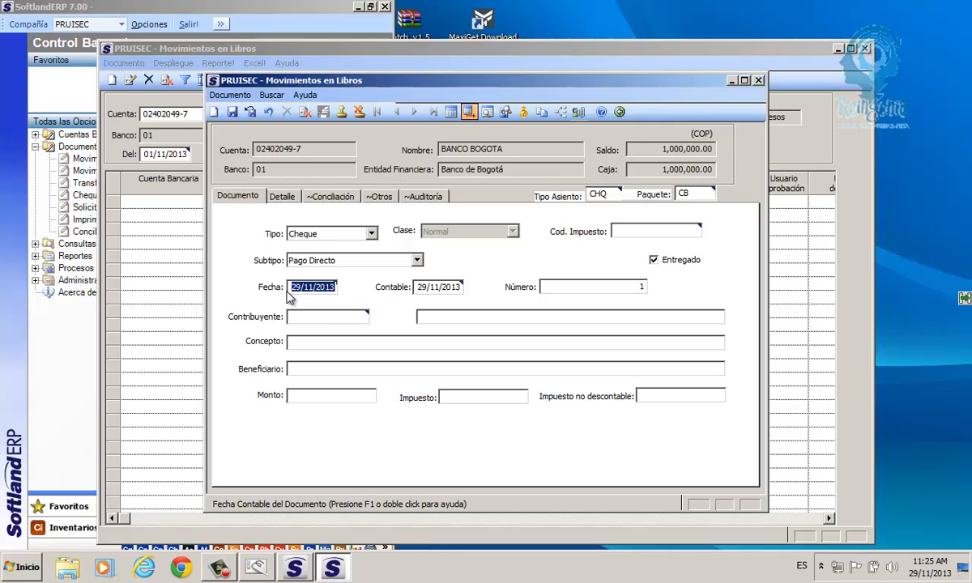
{"action": "left_click_drag", "start_coordinate": [314, 288], "coordinate": [286, 289]}
{"action": "left_click_drag", "start_coordinate": [326, 291], "coordinate": [288, 298]}
{"action": "left_click_drag", "start_coordinate": [455, 289], "coordinate": [411, 293]}
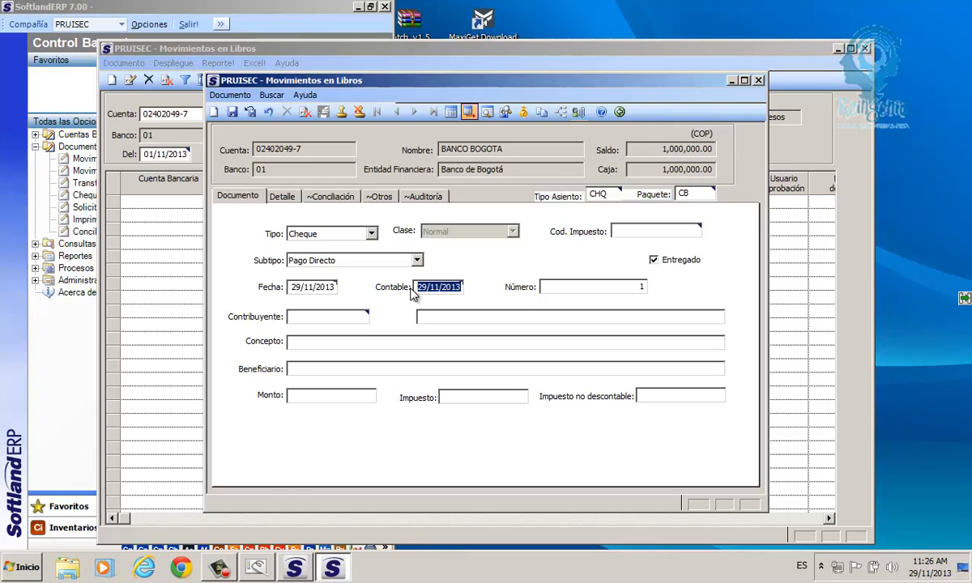
{"action": "left_click", "coordinate": [639, 290]}
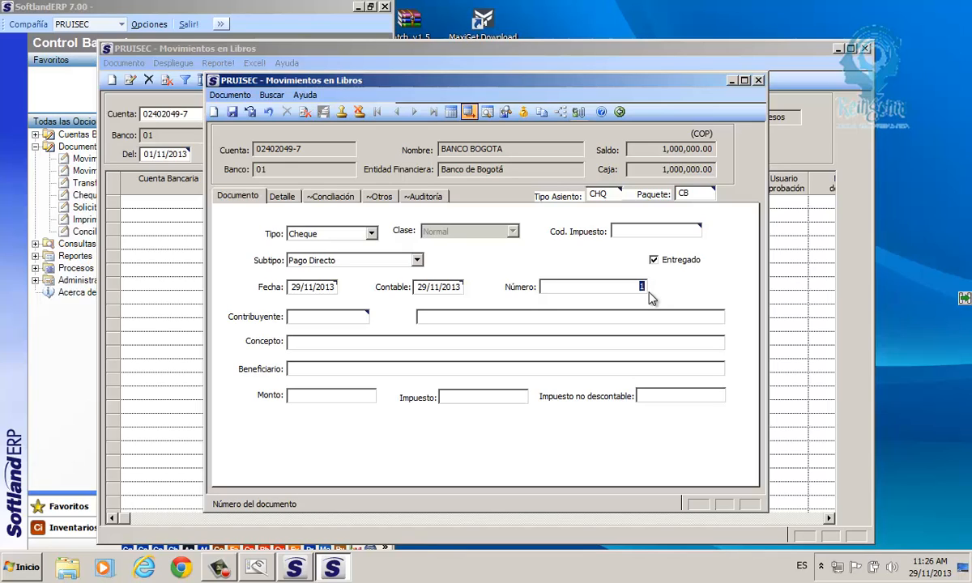
- Open the Tabla de búsqueda lookup from the cheque's Contribuyente field
{"action": "left_click", "coordinate": [310, 318]}
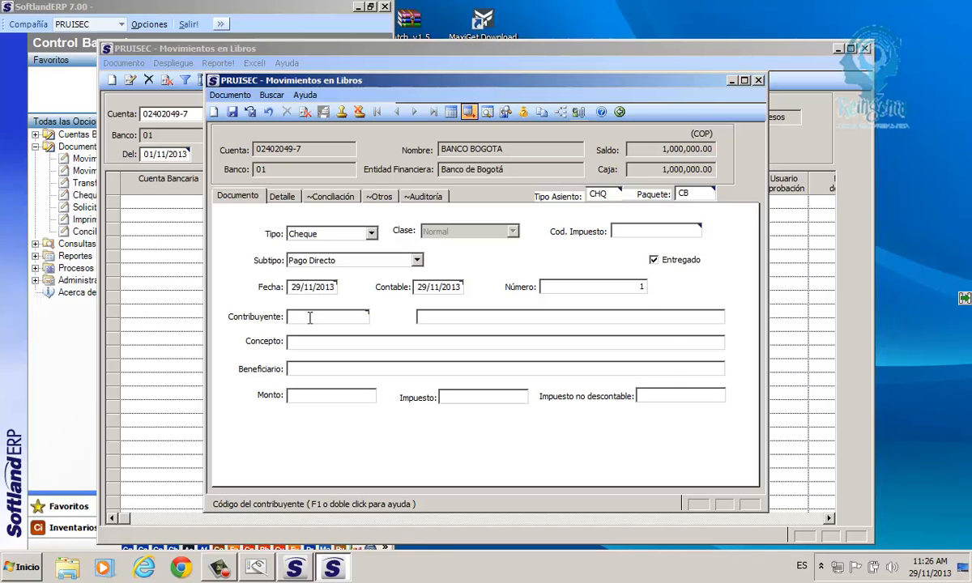
{"action": "double_click", "coordinate": [298, 317]}
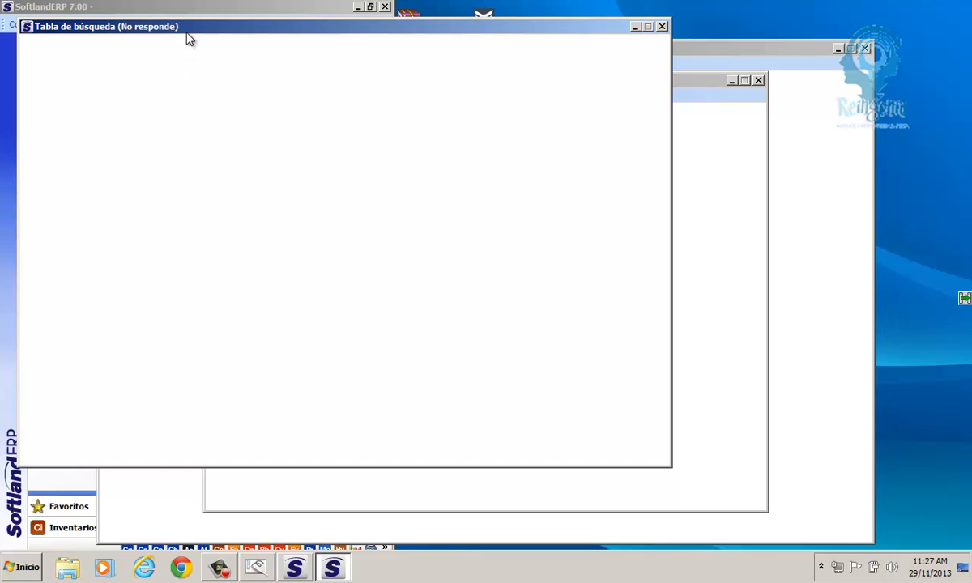
- Reposition the company lookup window listing Razon Social and NIT
{"action": "left_click_drag", "start_coordinate": [188, 35], "coordinate": [267, 73]}
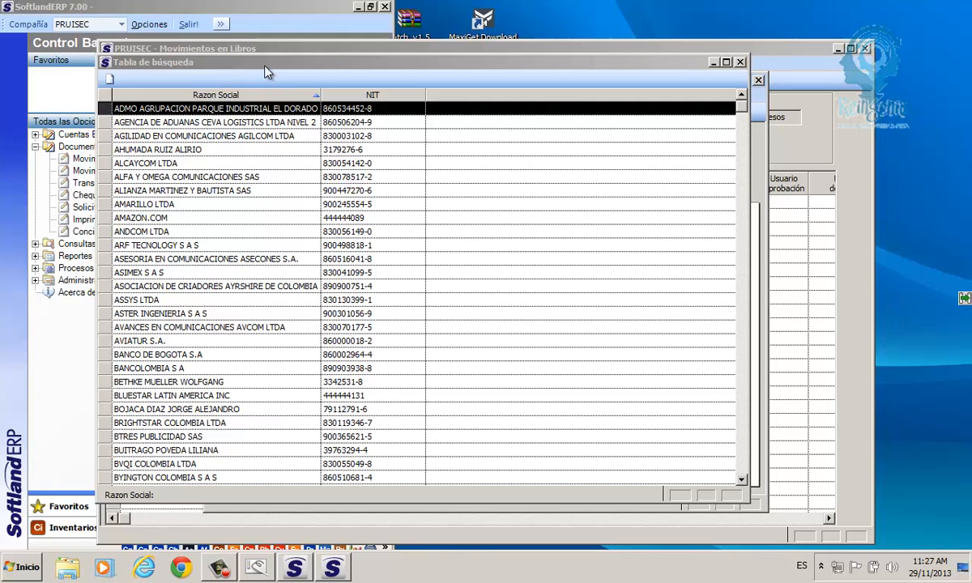
{"action": "left_click", "coordinate": [339, 96]}
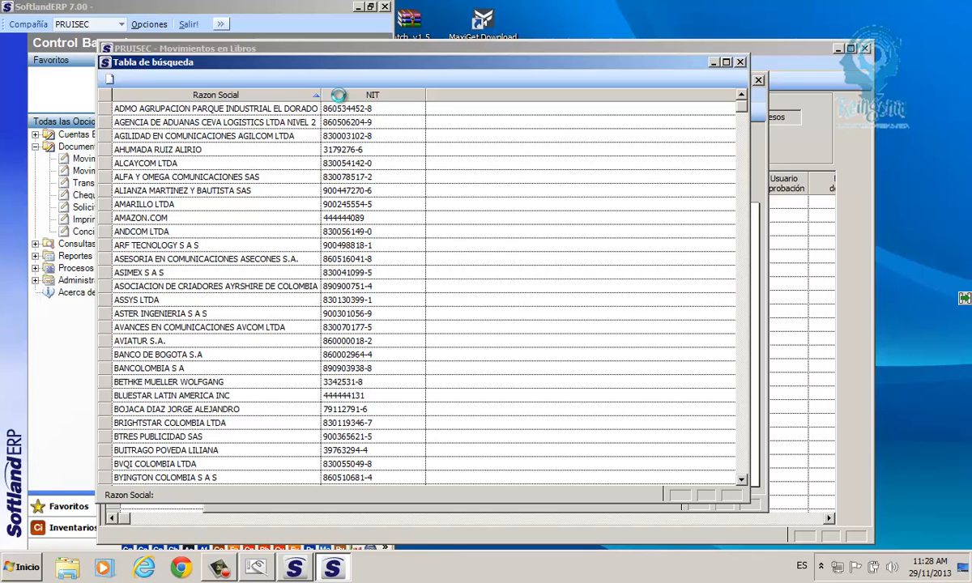
- Search 'EM' and pick EMPRESA BOGOTANA DE RESTAURANTES LTDA as contributor and beneficiary
{"action": "type", "text": "EM"}
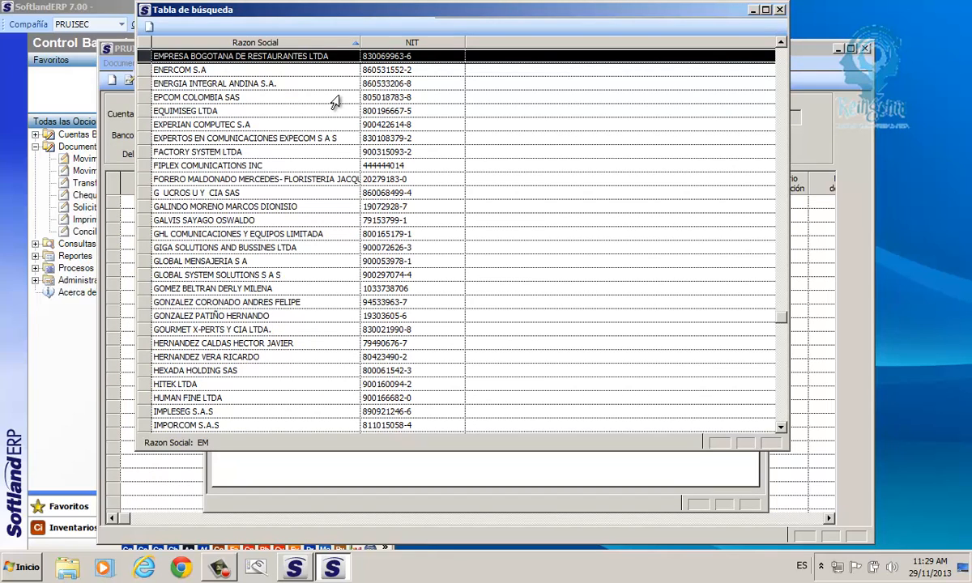
{"action": "key", "text": "BackSpace"}
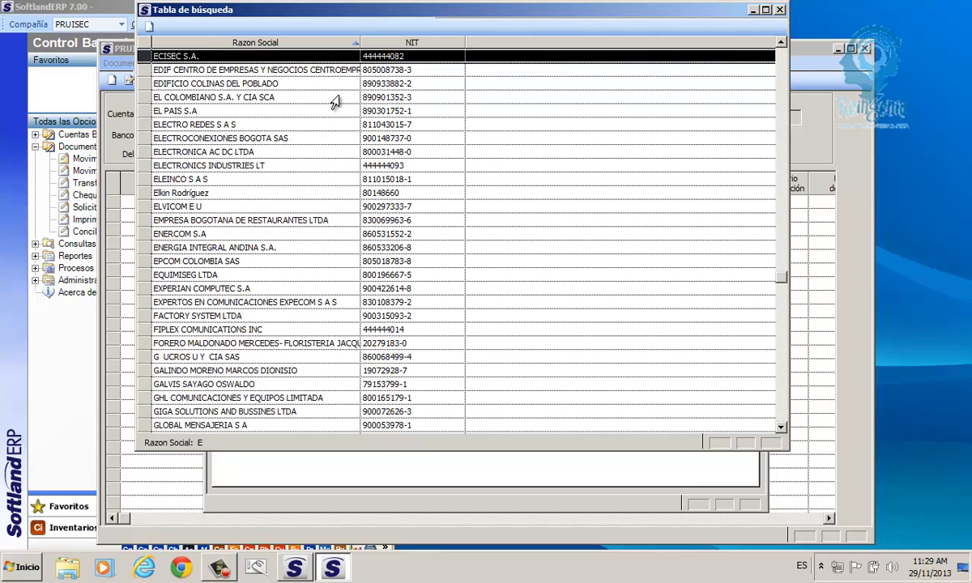
{"action": "type", "text": "MPRE"}
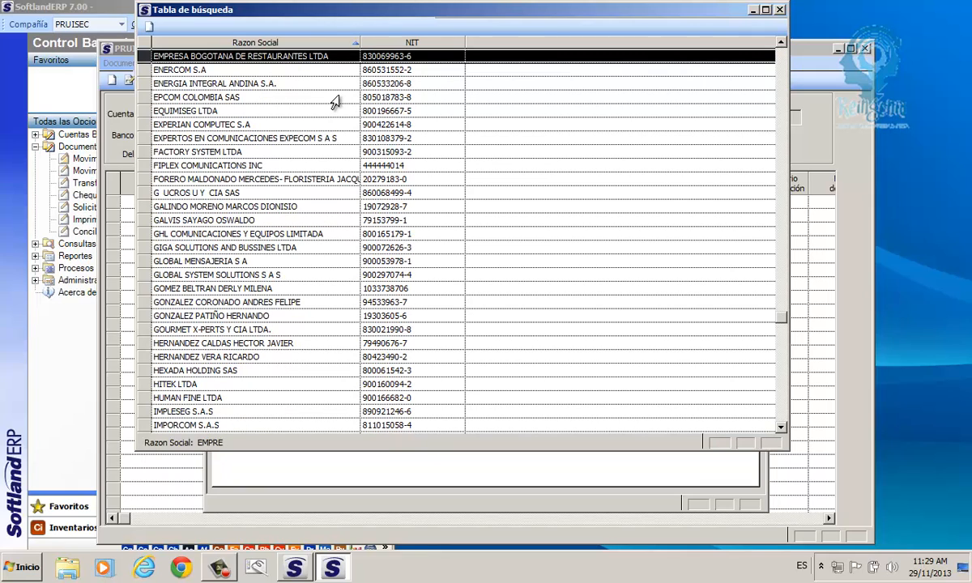
{"action": "key", "text": "BackSpace"}
{"action": "key", "text": "BackSpace"}
{"action": "key", "text": "BackSpace"}
{"action": "key", "text": "BackSpace"}
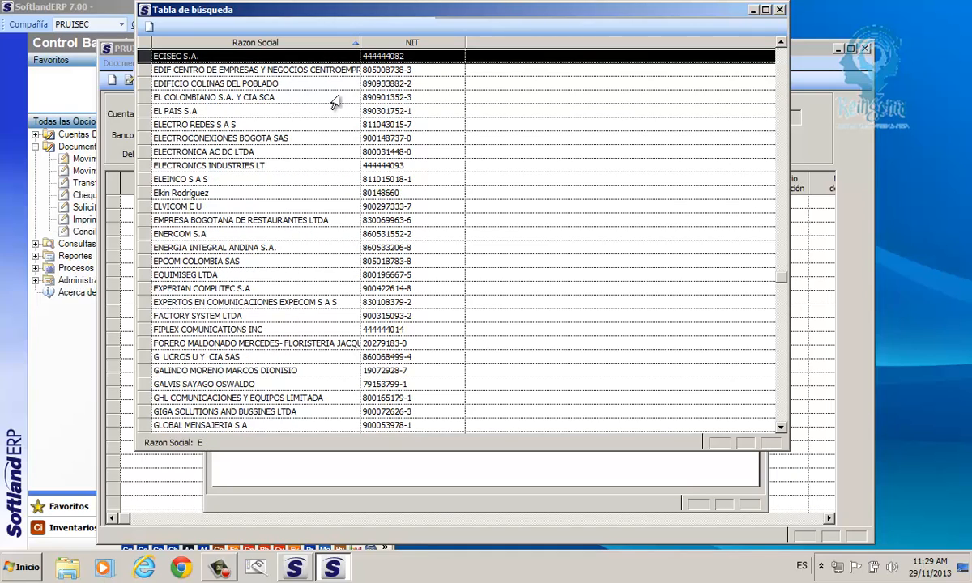
{"action": "key", "text": "BackSpace"}
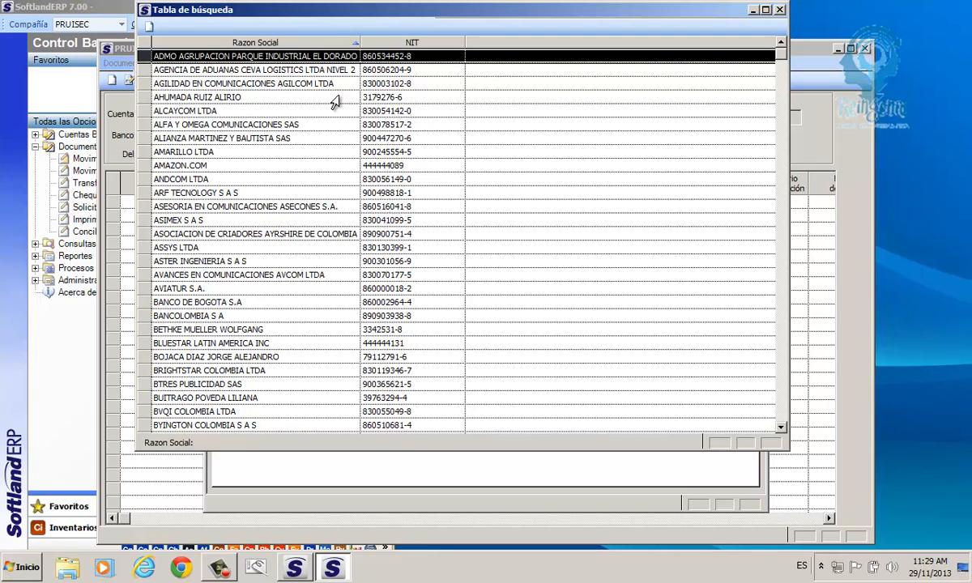
{"action": "type", "text": "E"}
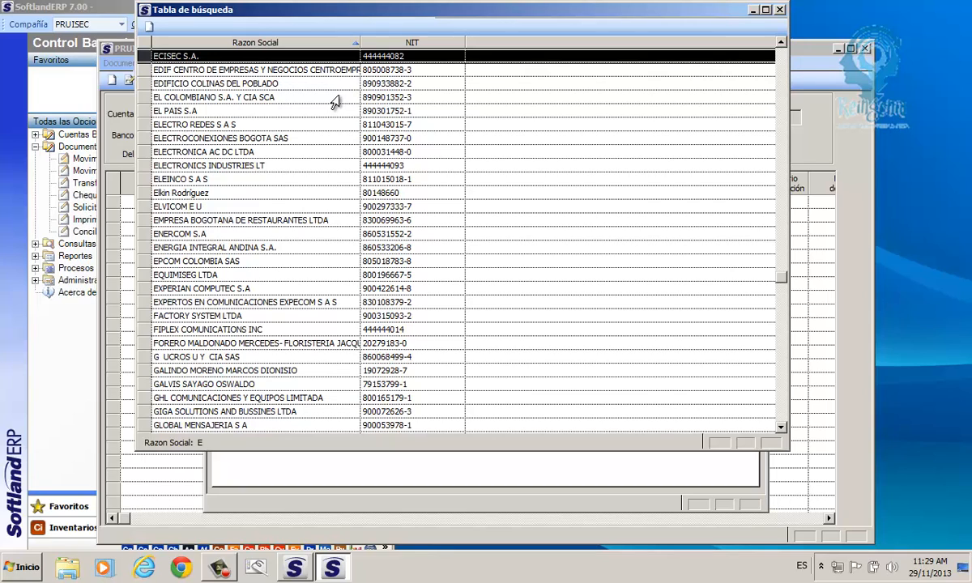
{"action": "key", "text": "BackSpace"}
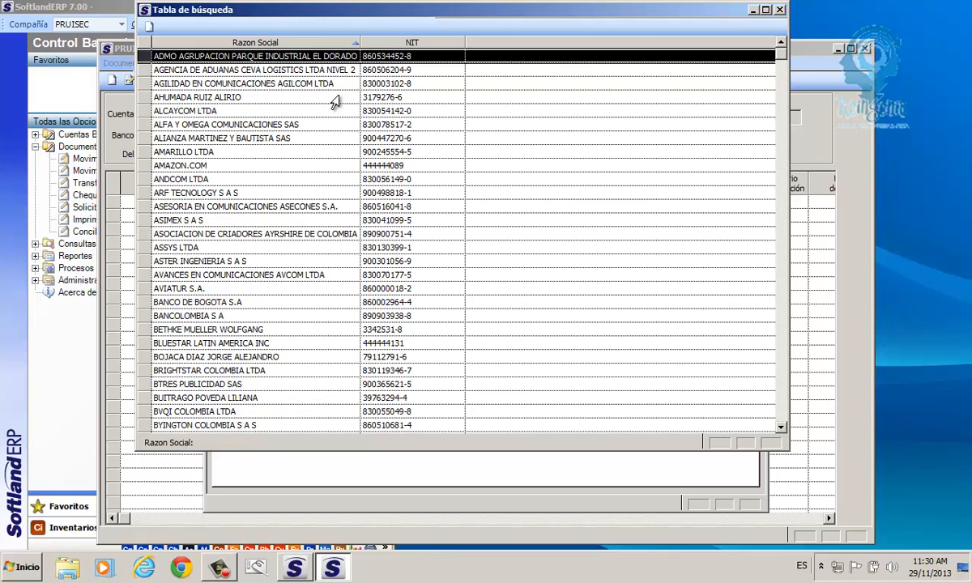
{"action": "type", "text": "EM"}
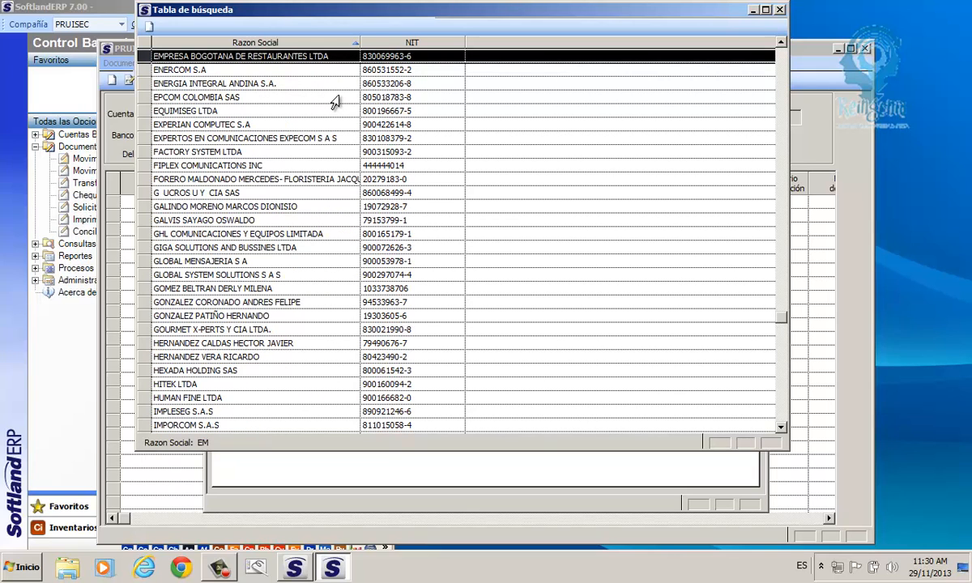
{"action": "key", "text": "Return"}
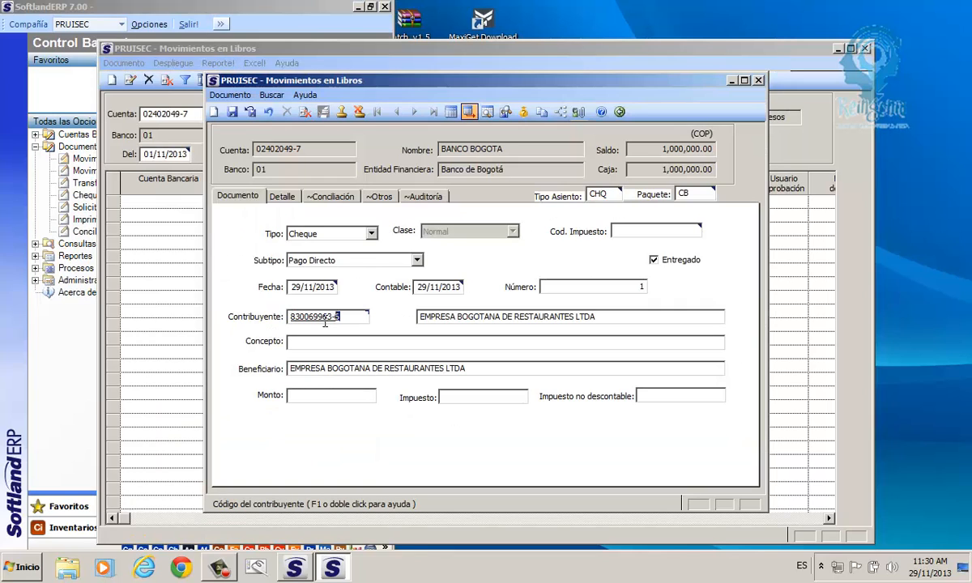
- Enter the cheque concept 'Facturas del mes de XX'
{"action": "left_click_drag", "start_coordinate": [325, 317], "coordinate": [283, 324]}
{"action": "left_click_drag", "start_coordinate": [468, 369], "coordinate": [285, 381]}
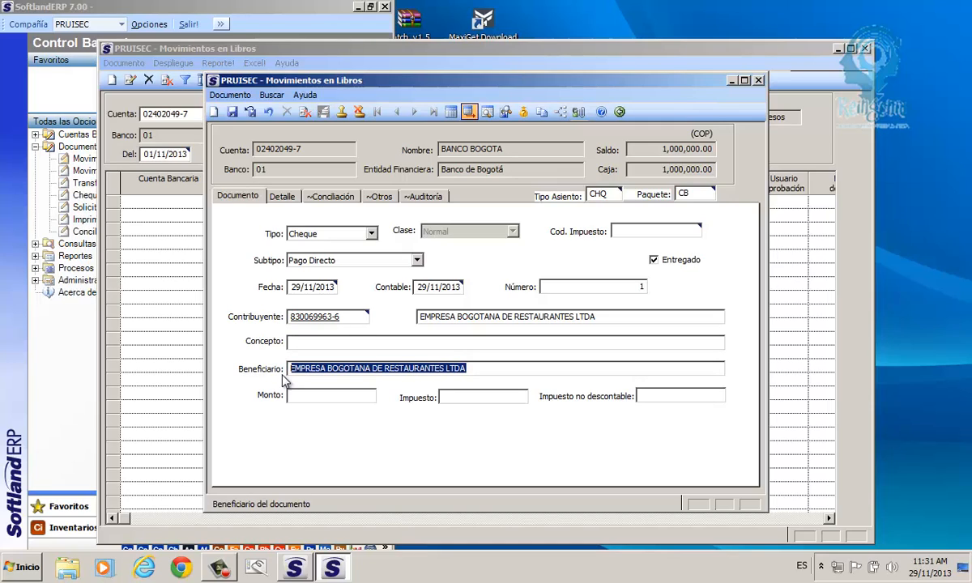
{"action": "left_click", "coordinate": [300, 344]}
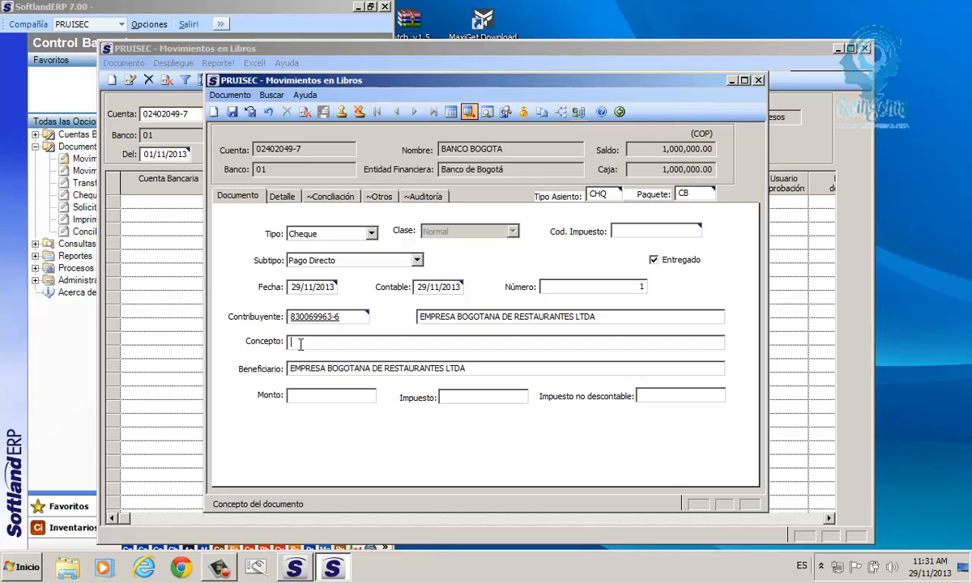
{"action": "type", "text": "A"}
{"action": "key", "text": "BackSpace"}
{"action": "type", "text": "A"}
{"action": "key", "text": "BackSpace"}
{"action": "type", "text": "Facturas del mes de XX"}
- Set the cheque amount to 560,000.00, leaving it marked Entregado
{"action": "left_click", "coordinate": [346, 400]}
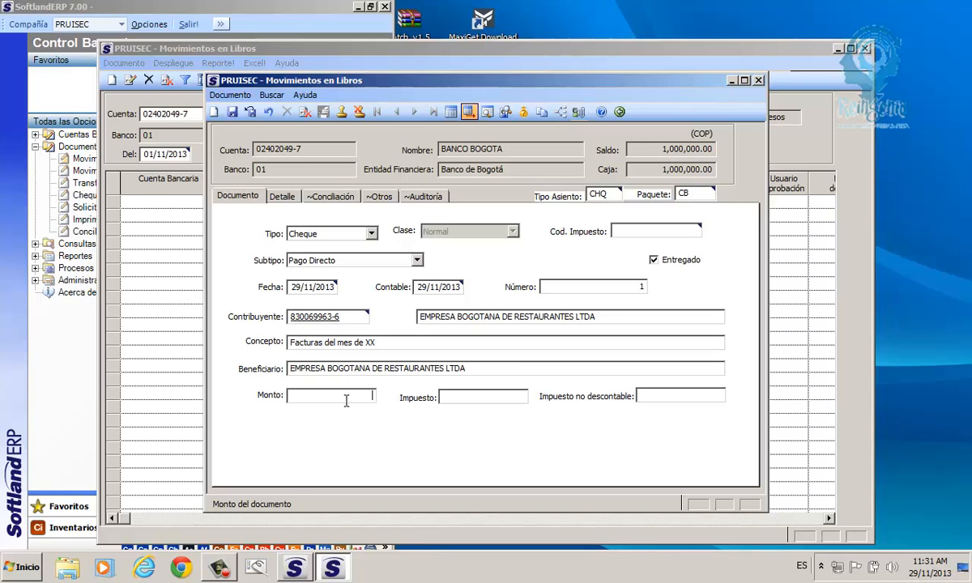
{"action": "type", "text": "3083540"}
{"action": "key", "text": "BackSpace"}
{"action": "key", "text": "BackSpace"}
{"action": "key", "text": "BackSpace"}
{"action": "key", "text": "BackSpace"}
{"action": "key", "text": "BackSpace"}
{"action": "key", "text": "BackSpace"}
{"action": "key", "text": "BackSpace"}
{"action": "type", "text": "660000"}
{"action": "left_click", "coordinate": [654, 261]}
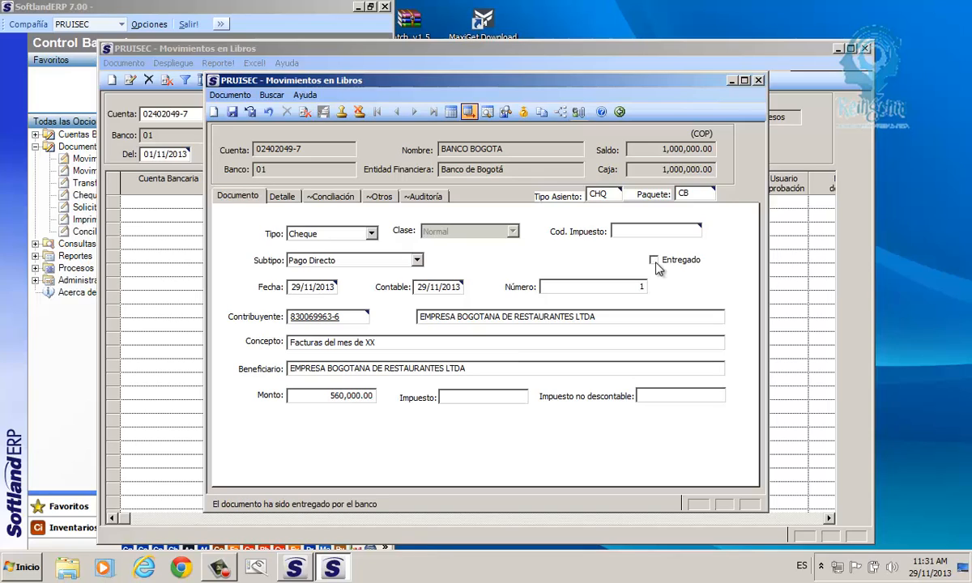
{"action": "left_click", "coordinate": [654, 261]}
- Save the cheque, generating journal entry CB00000002 with a 560,000.00 BANCO BOGOTA credit
{"action": "left_click", "coordinate": [234, 113]}
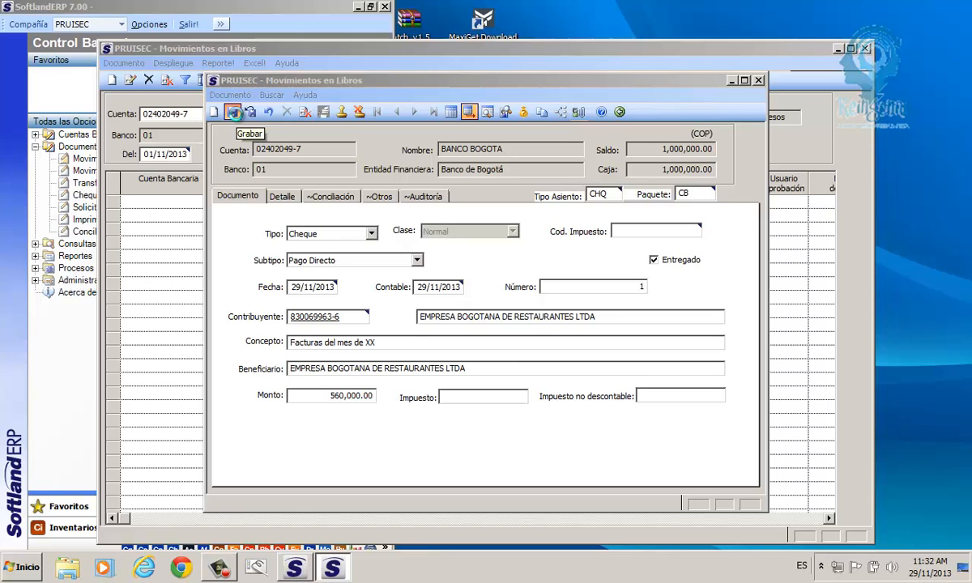
{"action": "left_click", "coordinate": [233, 111]}
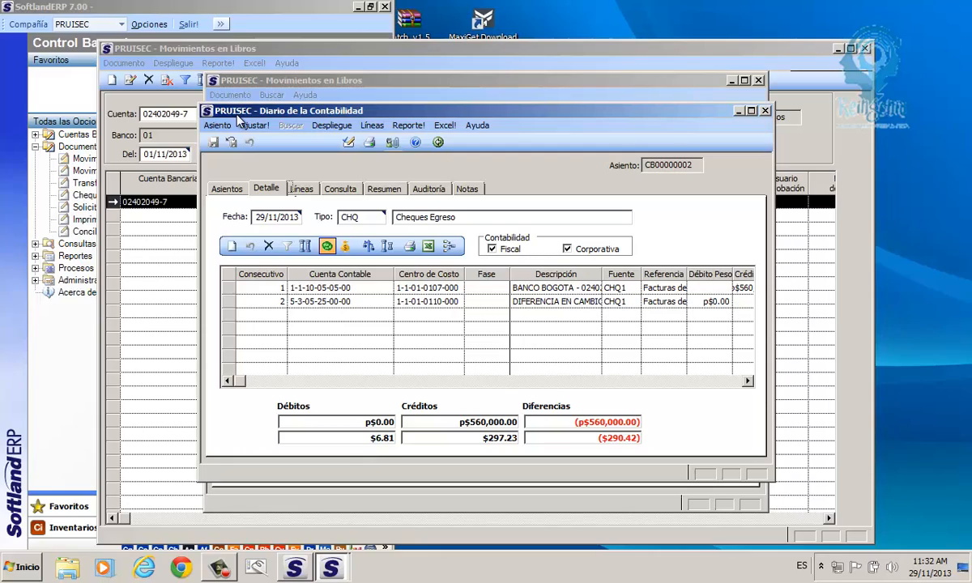
- Move the Diario de la Contabilidad window aside and back, then maximize it to full screen
{"action": "left_click_drag", "start_coordinate": [237, 115], "coordinate": [476, 316]}
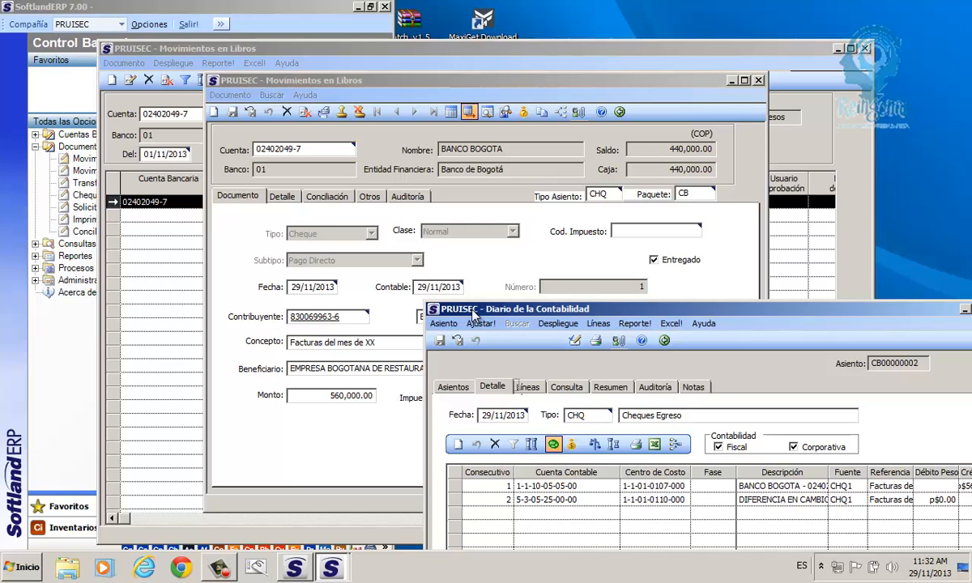
{"action": "left_click_drag", "start_coordinate": [472, 315], "coordinate": [350, 116]}
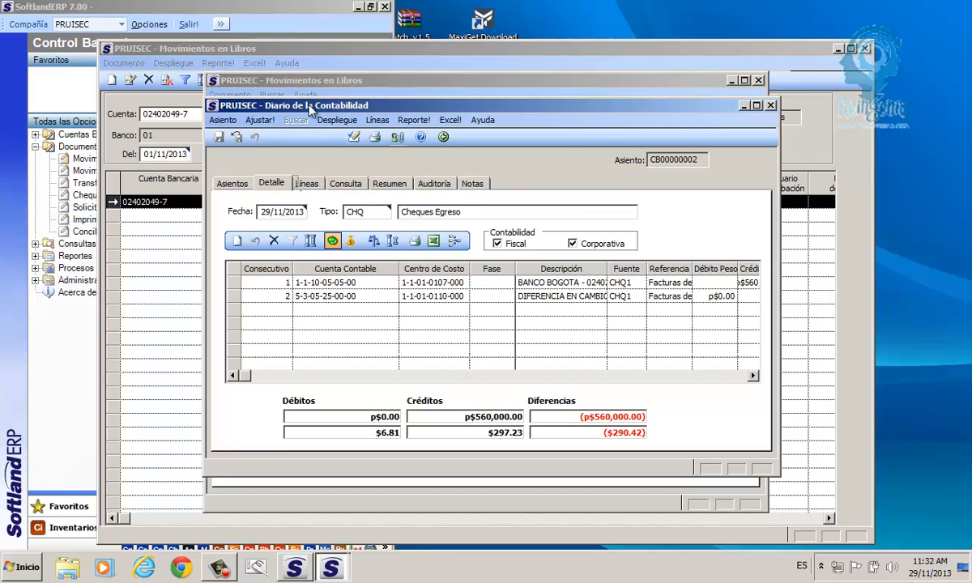
{"action": "double_click", "coordinate": [349, 108]}
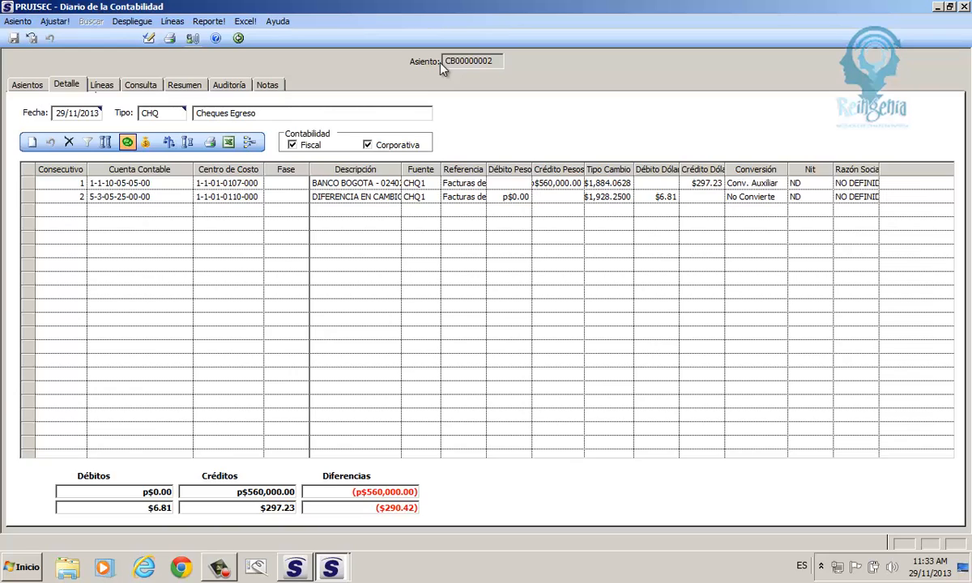
{"action": "left_click", "coordinate": [161, 114]}
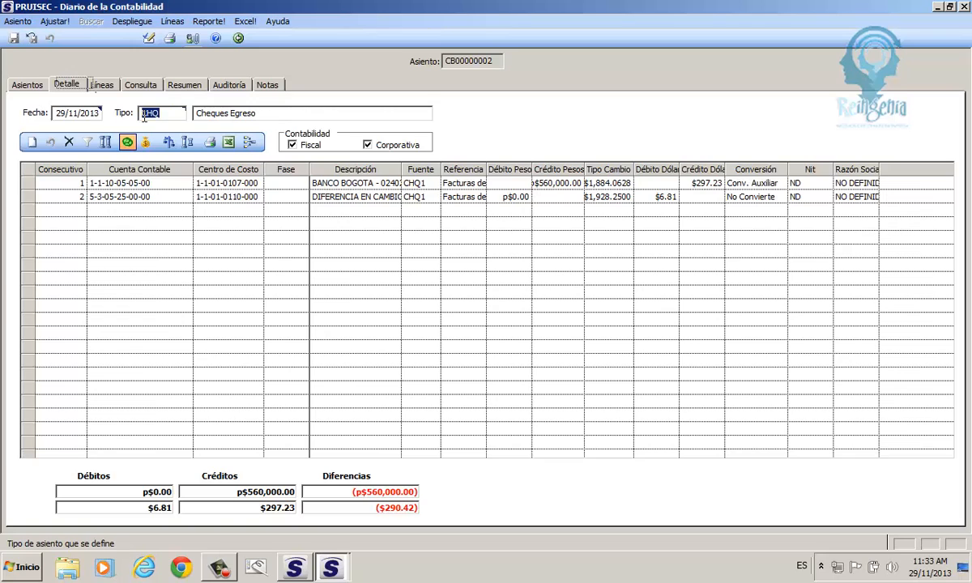
{"action": "left_click", "coordinate": [28, 183]}
{"action": "left_click", "coordinate": [26, 198], "text": "shift"}
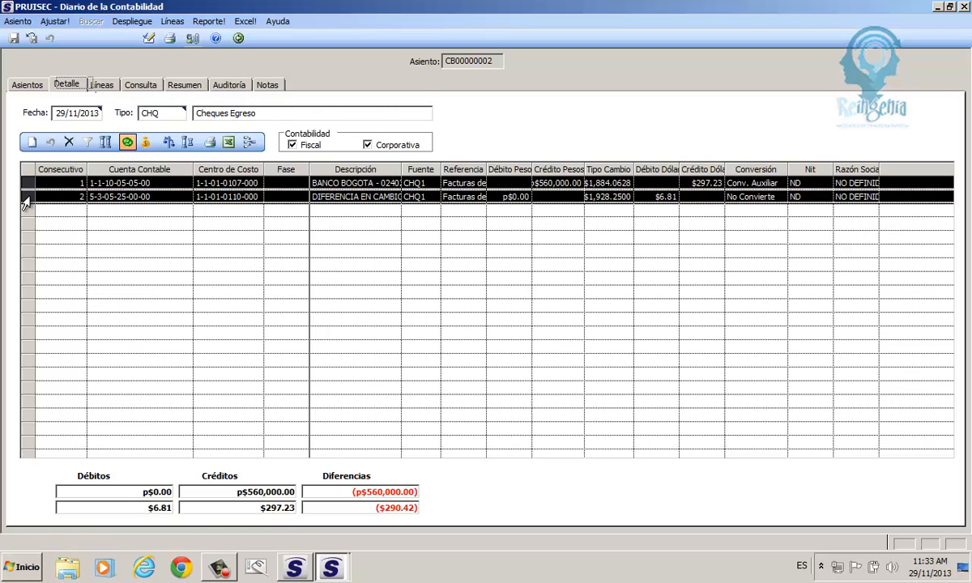
{"action": "left_click", "coordinate": [25, 185]}
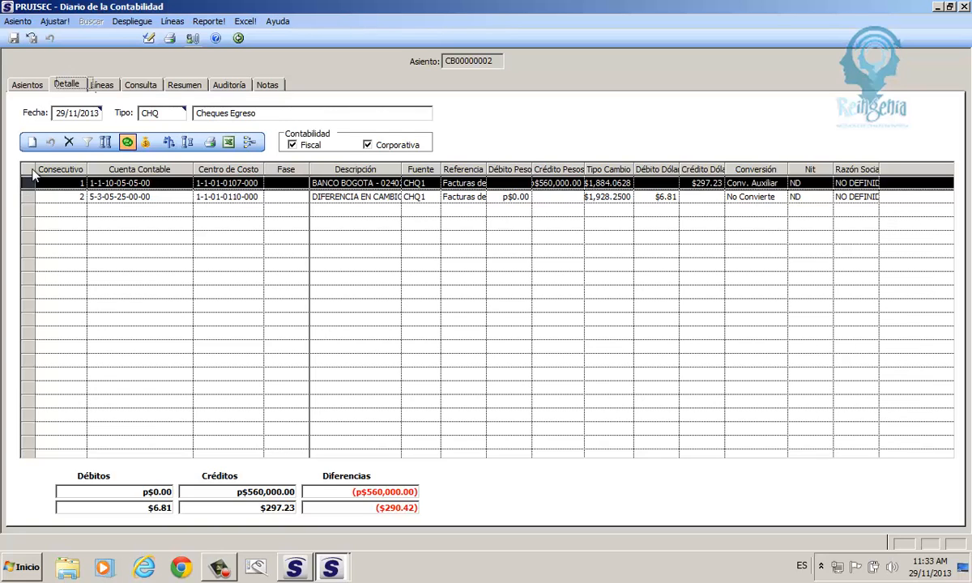
{"action": "double_click", "coordinate": [33, 169]}
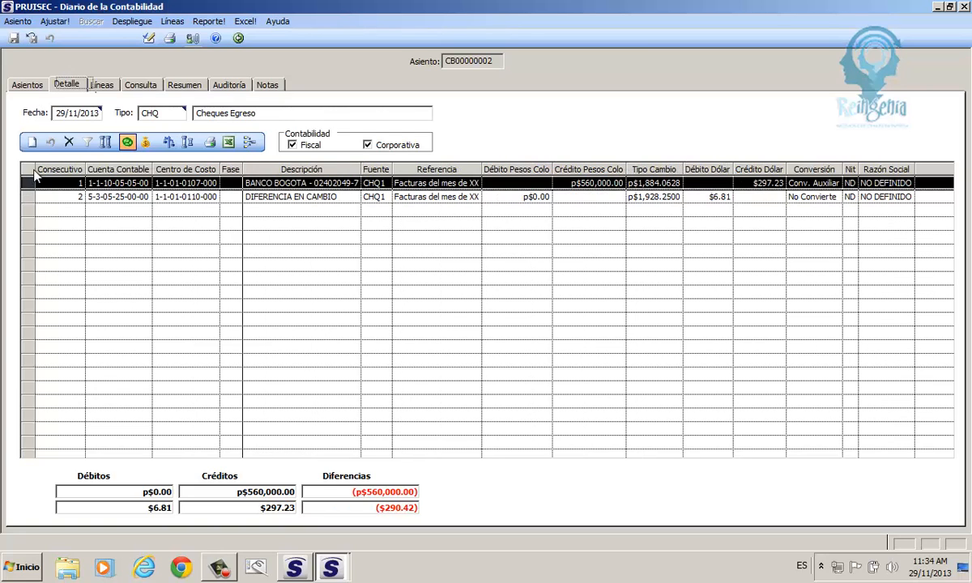
{"action": "left_click_drag", "start_coordinate": [396, 183], "coordinate": [477, 183]}
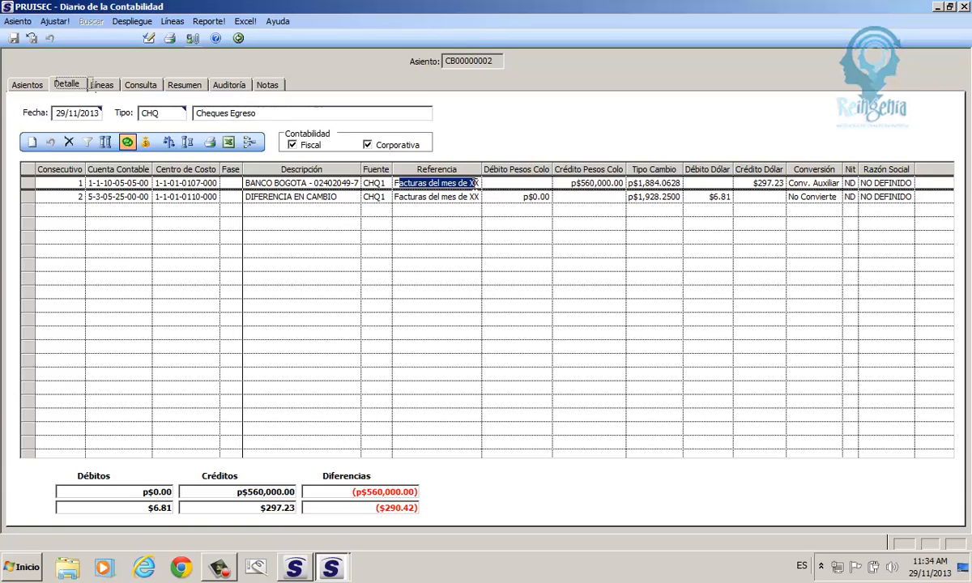
{"action": "left_click_drag", "start_coordinate": [389, 184], "coordinate": [382, 184]}
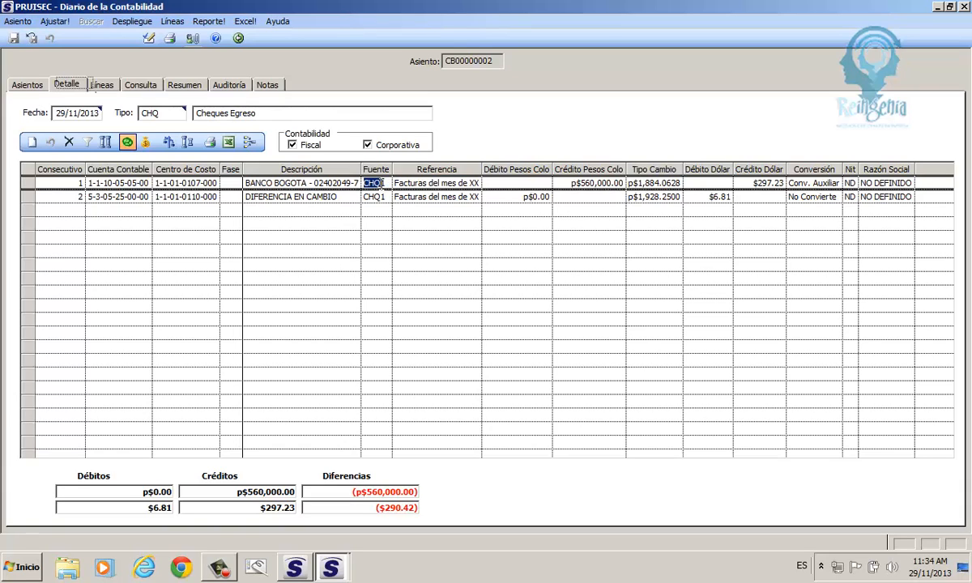
{"action": "left_click", "coordinate": [390, 183]}
{"action": "left_click_drag", "start_coordinate": [386, 185], "coordinate": [381, 185]}
{"action": "left_click", "coordinate": [382, 185]}
{"action": "left_click_drag", "start_coordinate": [382, 185], "coordinate": [362, 185]}
{"action": "left_click", "coordinate": [384, 186]}
{"action": "left_click", "coordinate": [384, 185]}
{"action": "left_click_drag", "start_coordinate": [394, 184], "coordinate": [433, 185]}
{"action": "left_click", "coordinate": [598, 185]}
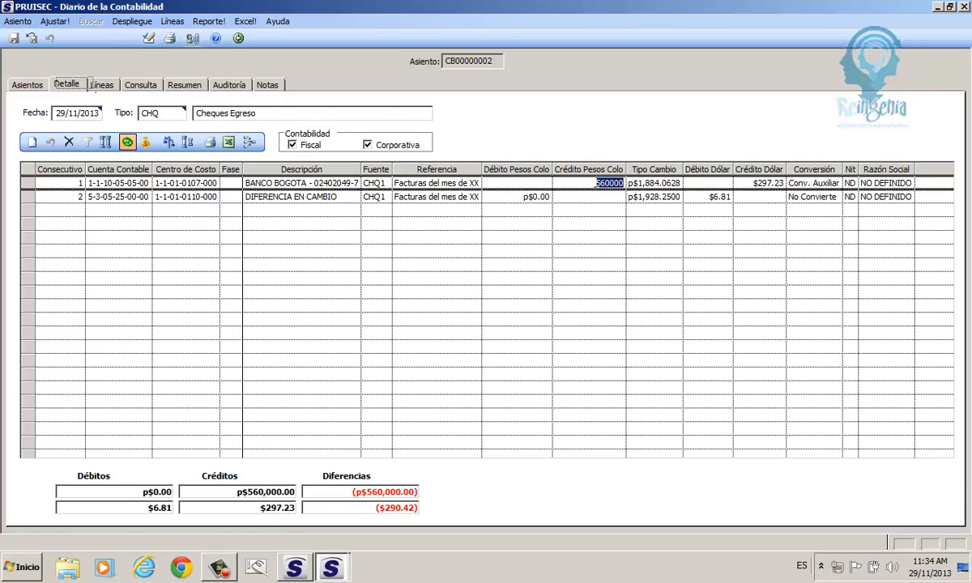
{"action": "left_click", "coordinate": [94, 115]}
{"action": "left_click_drag", "start_coordinate": [98, 114], "coordinate": [57, 118]}
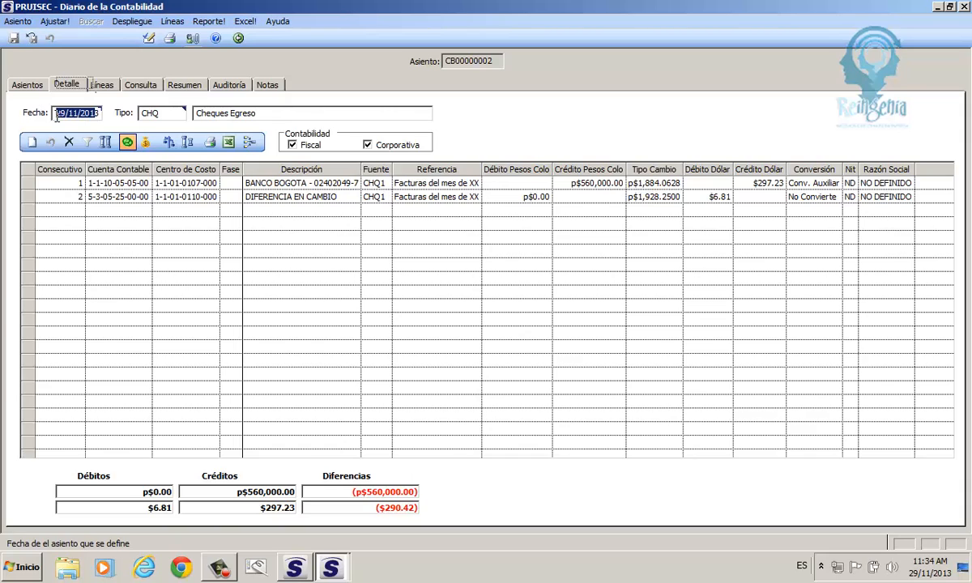
{"action": "left_click", "coordinate": [635, 185]}
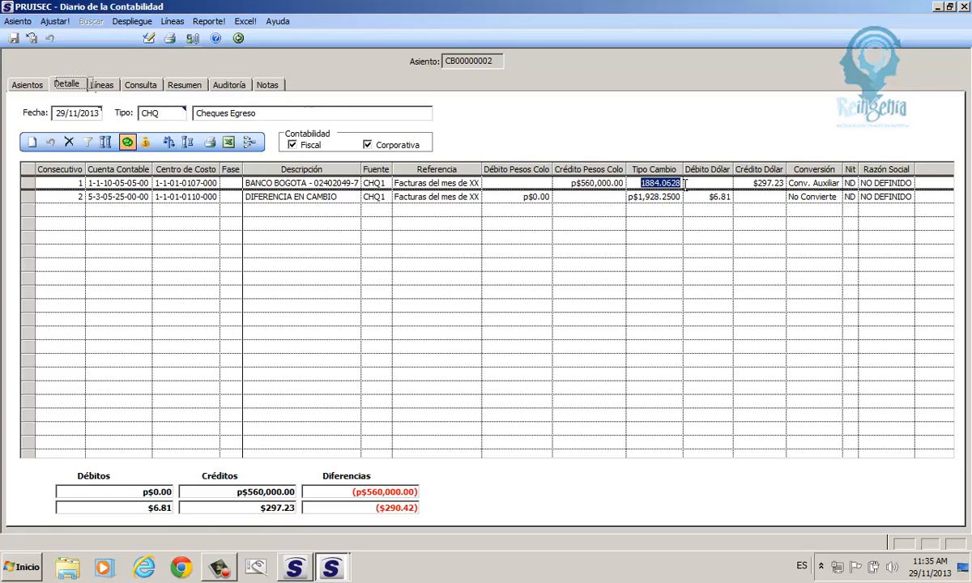
{"action": "left_click", "coordinate": [743, 186]}
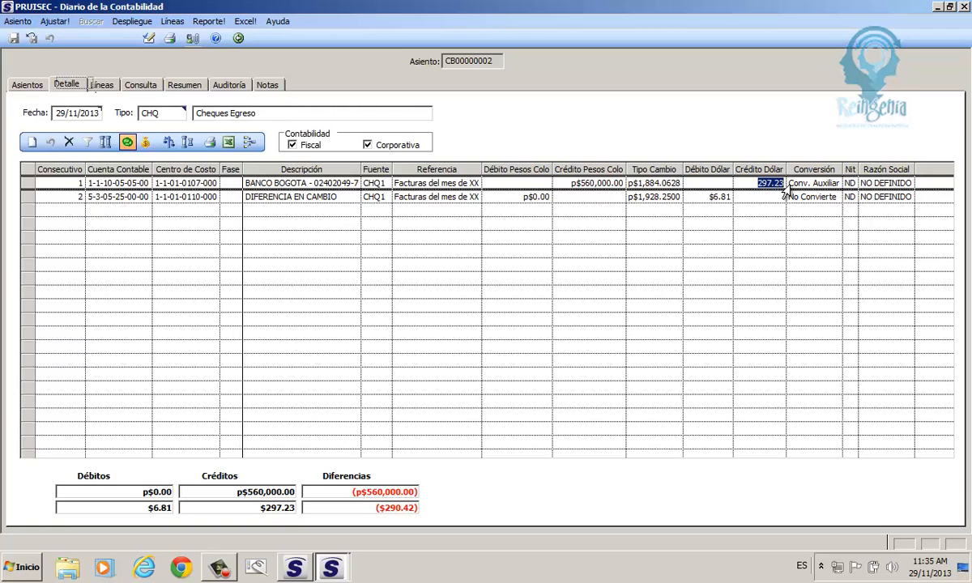
{"action": "left_click", "coordinate": [851, 186]}
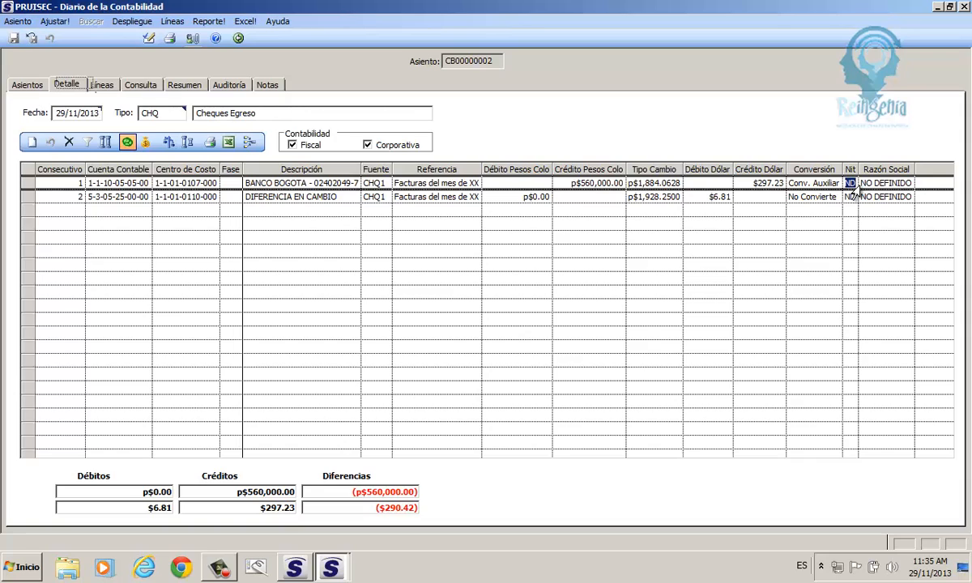
{"action": "left_click", "coordinate": [95, 185]}
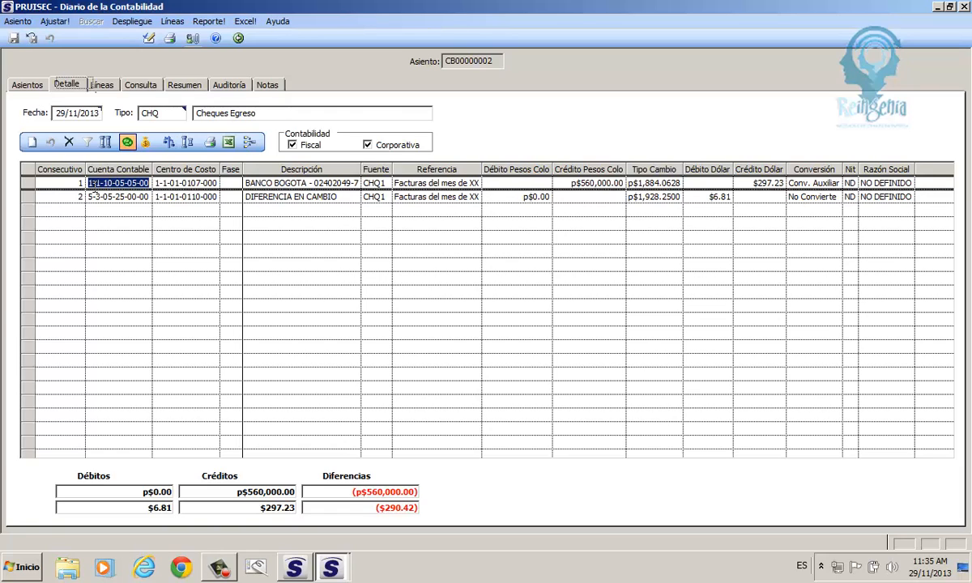
{"action": "left_click", "coordinate": [25, 198]}
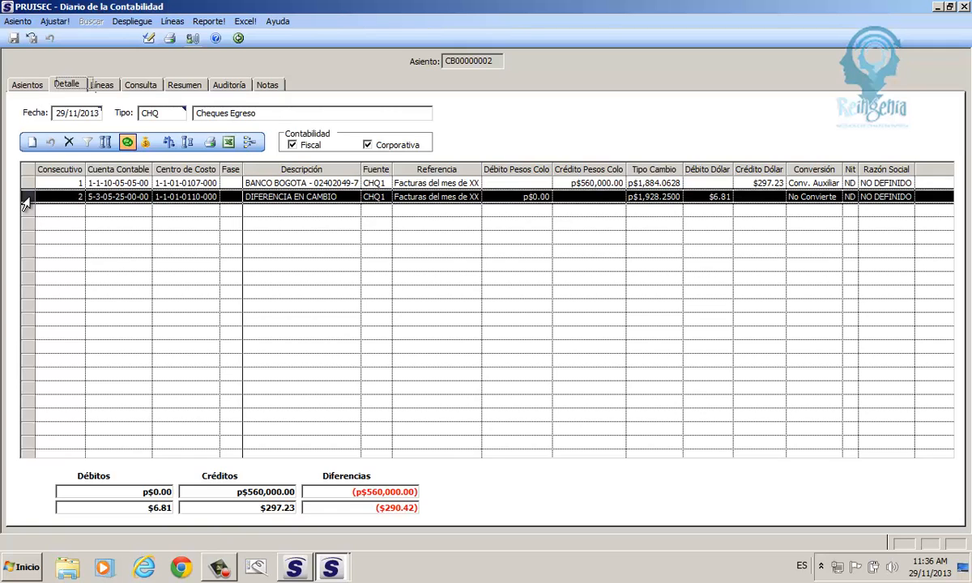
{"action": "left_click", "coordinate": [28, 184]}
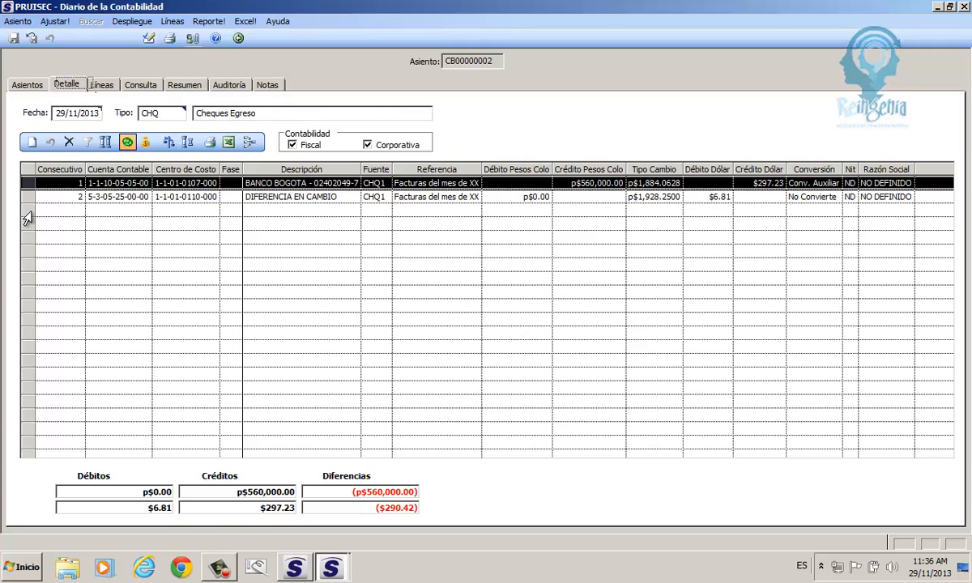
{"action": "left_click", "coordinate": [26, 199]}
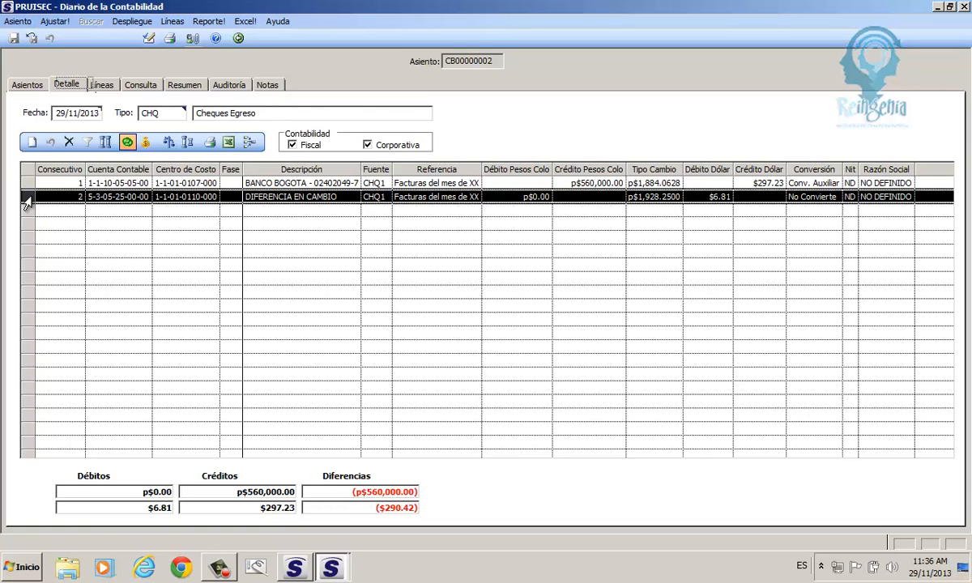
- Confirm line 2's 6.81 dollar debit and add a new third line to entry CB00000002
{"action": "left_click", "coordinate": [535, 197]}
{"action": "left_click", "coordinate": [572, 197]}
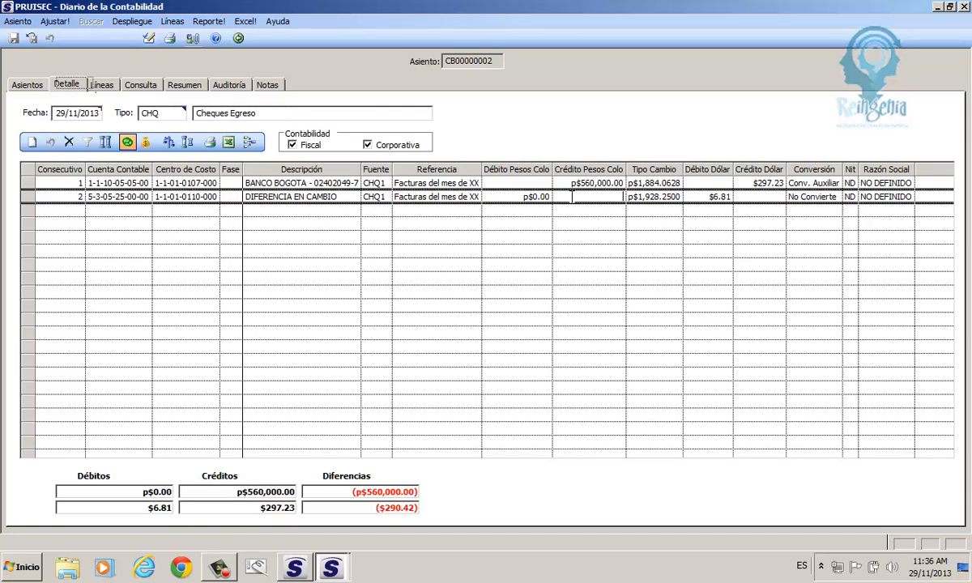
{"action": "left_click", "coordinate": [707, 201]}
{"action": "left_click", "coordinate": [305, 147]}
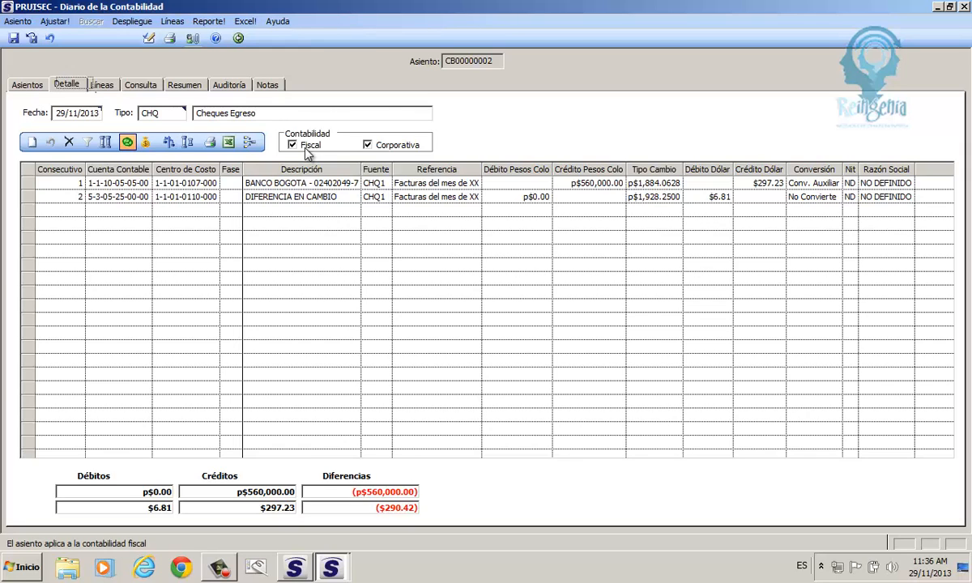
{"action": "left_click", "coordinate": [35, 146]}
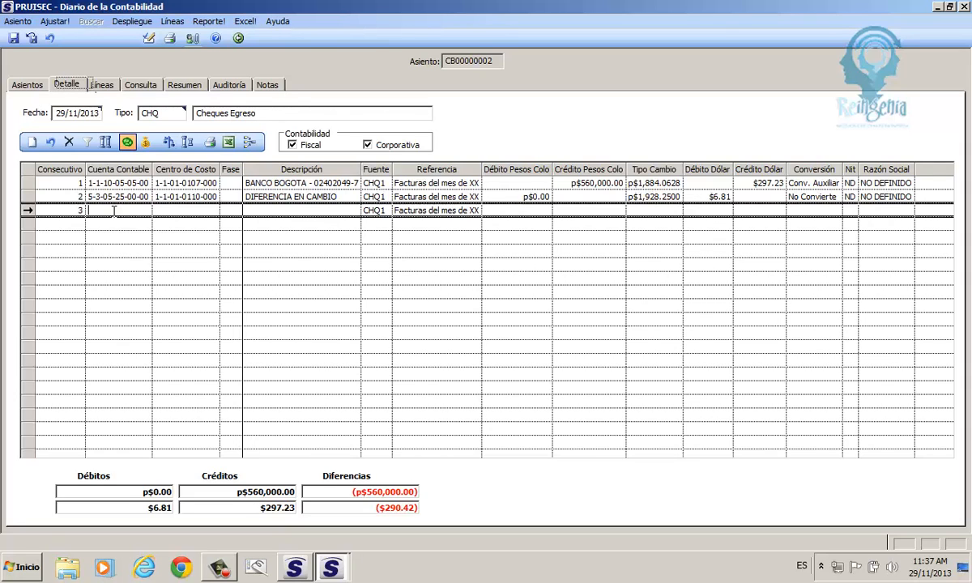
- Look up 5-1-353, assign account ENERGIA ELECTRICA to line 3, and open its cost-centre list
{"action": "type", "text": "5-1-35-3"}
{"action": "key", "text": "F1"}
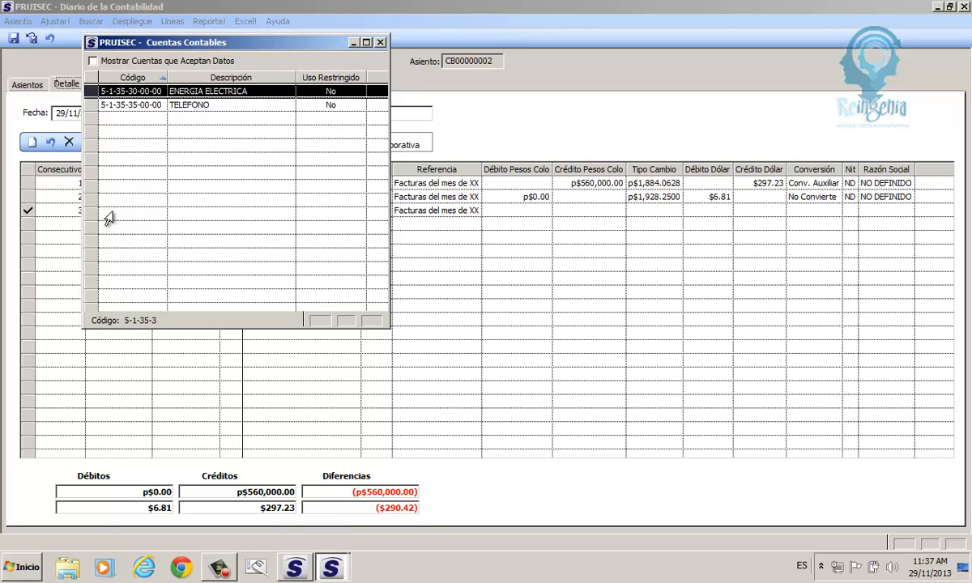
{"action": "double_click", "coordinate": [142, 92]}
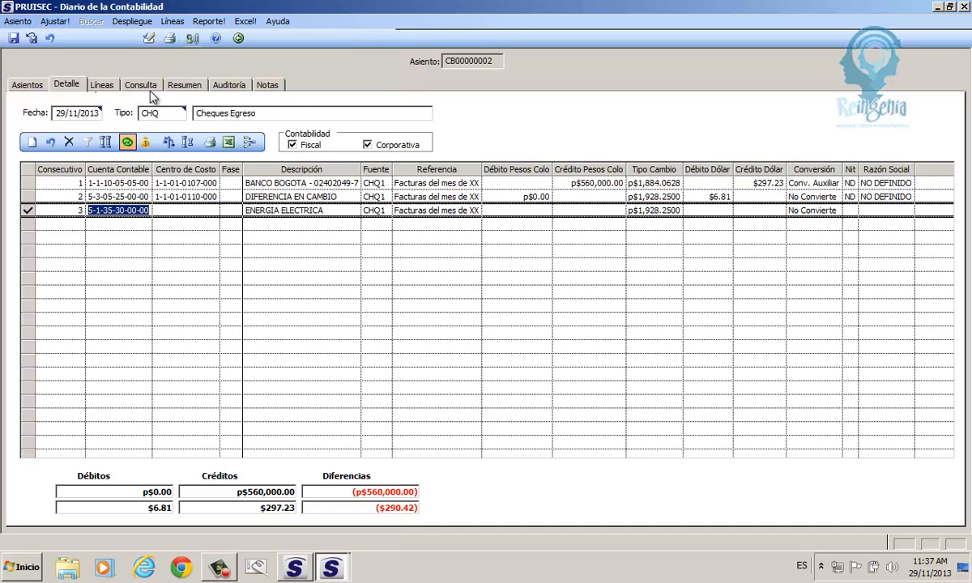
{"action": "left_click", "coordinate": [173, 212]}
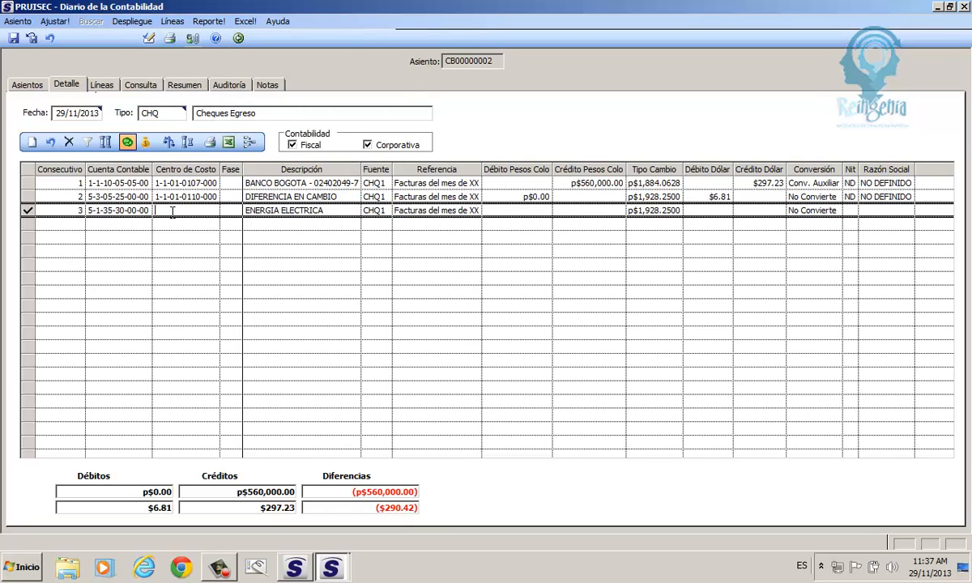
{"action": "double_click", "coordinate": [166, 209]}
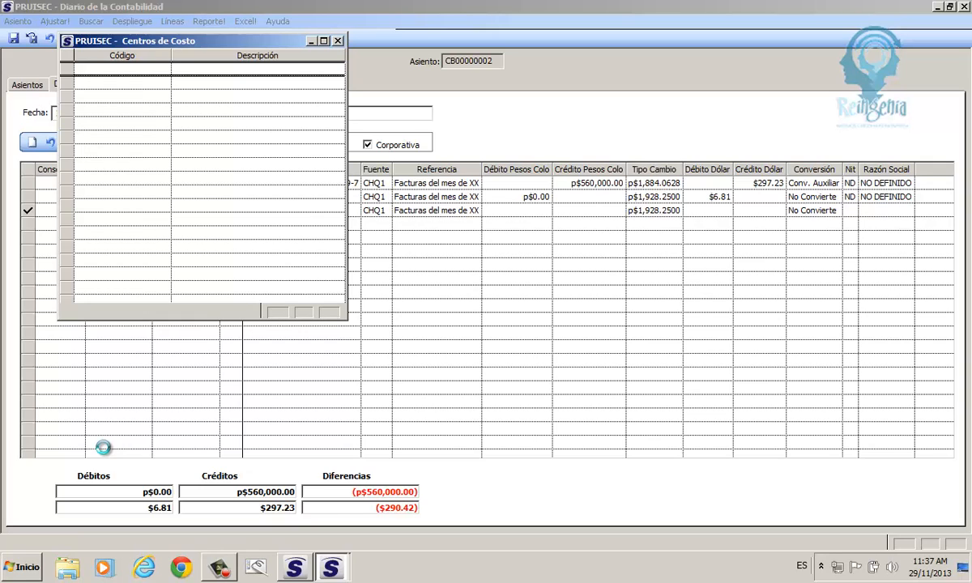
- Open a command prompt window, move it aside, and minimize it
{"action": "key", "text": "super+r"}
{"action": "key", "text": "Return"}
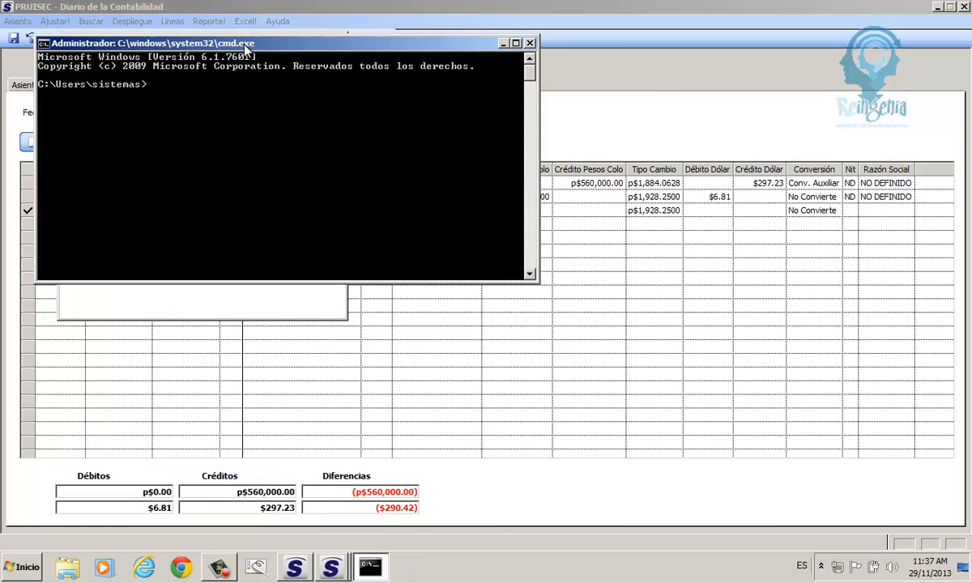
{"action": "left_click_drag", "start_coordinate": [246, 46], "coordinate": [845, 251]}
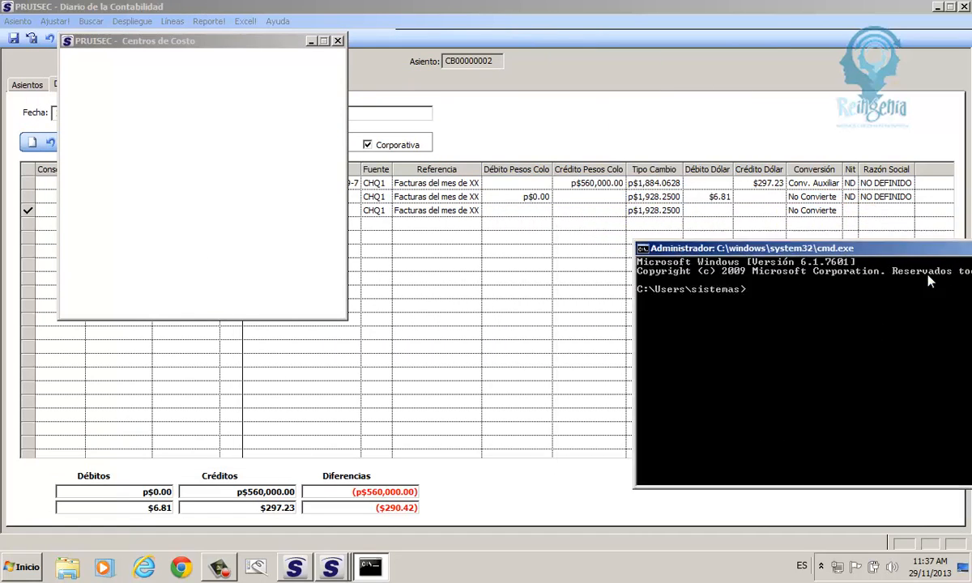
{"action": "left_click_drag", "start_coordinate": [931, 280], "coordinate": [647, 236]}
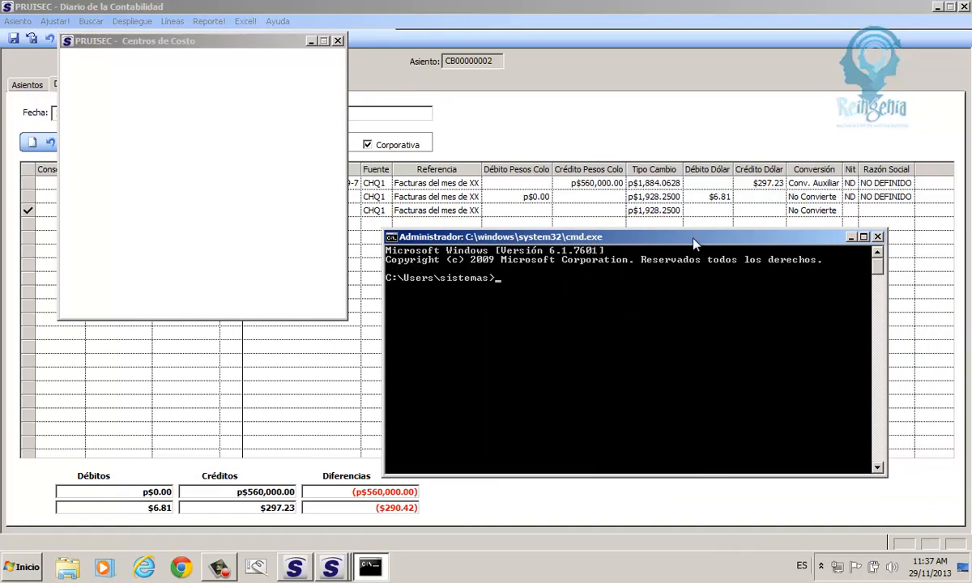
{"action": "left_click", "coordinate": [851, 237]}
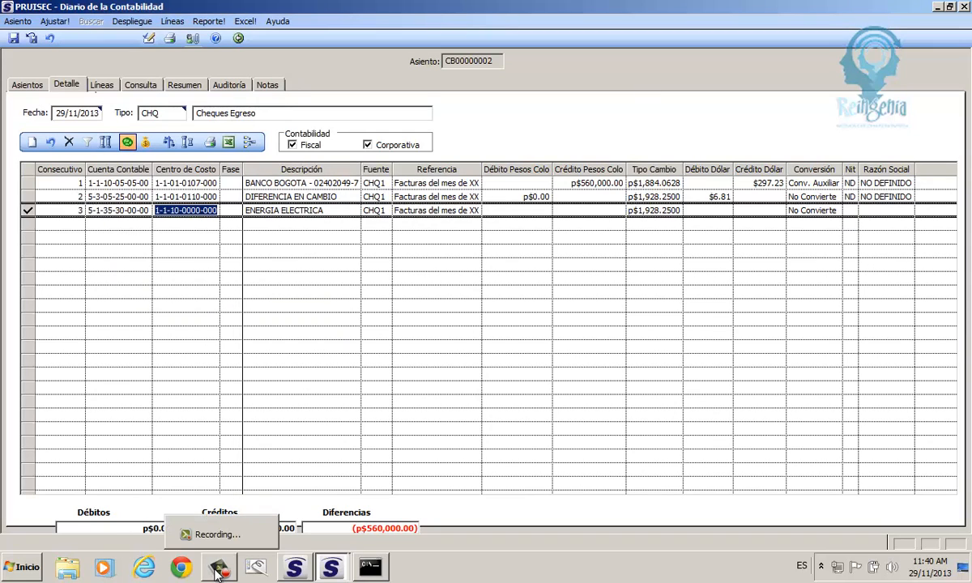
{"action": "left_click_drag", "start_coordinate": [212, 212], "coordinate": [42, 227]}
{"action": "key", "text": "BackSpace"}
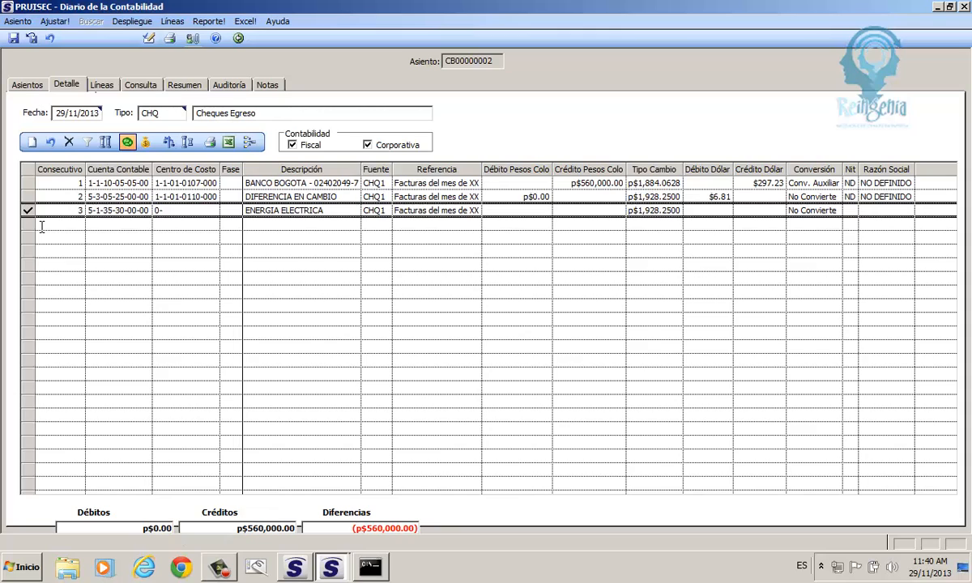
{"action": "key", "text": "BackSpace"}
{"action": "key", "text": "BackSpace"}
{"action": "type", "text": "1"}
{"action": "key", "text": "Return"}
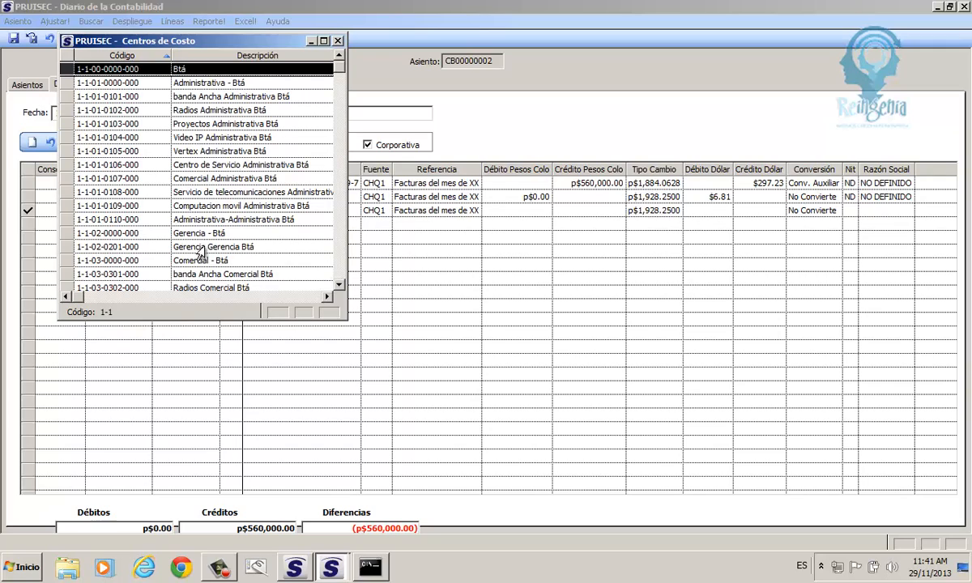
{"action": "double_click", "coordinate": [196, 219]}
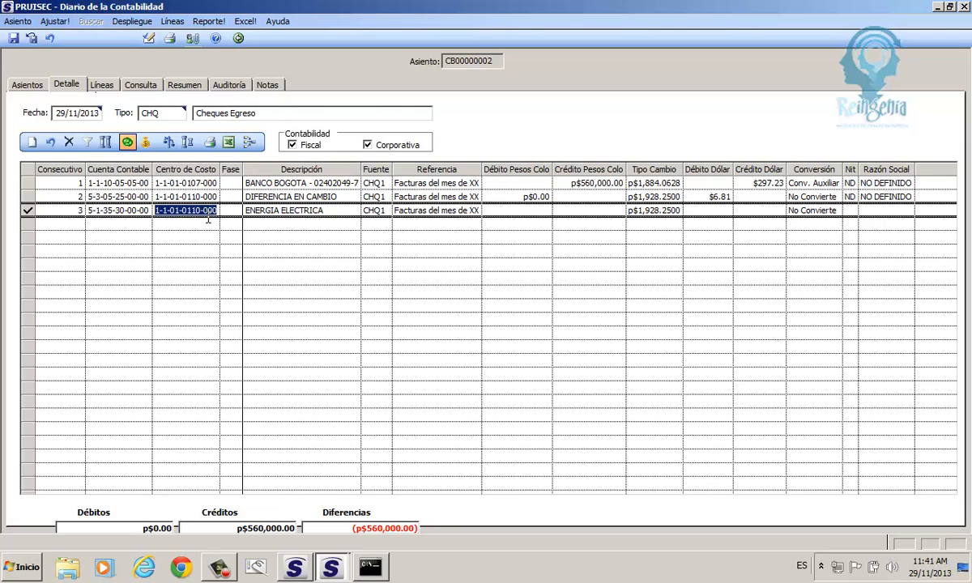
{"action": "left_click", "coordinate": [544, 213]}
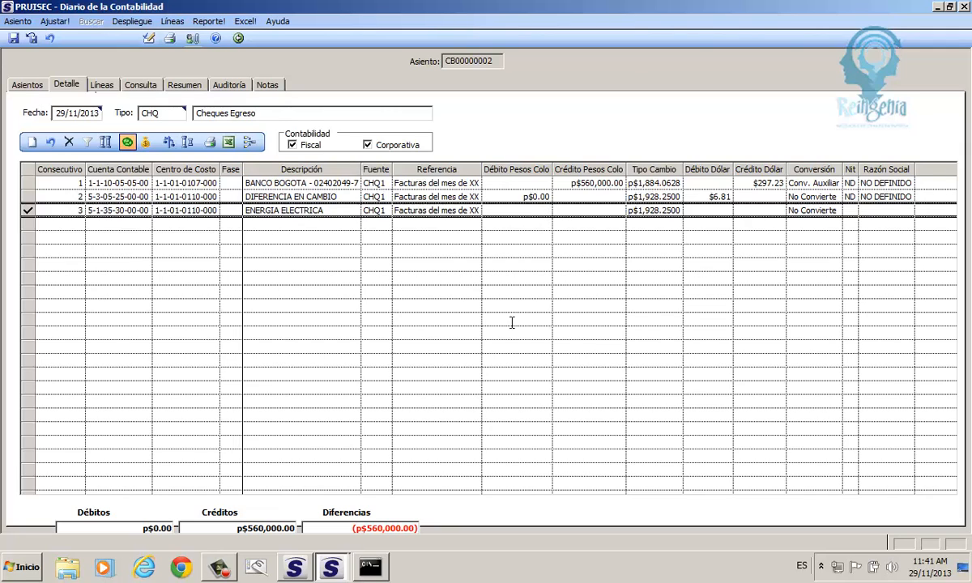
{"action": "right_click", "coordinate": [386, 573]}
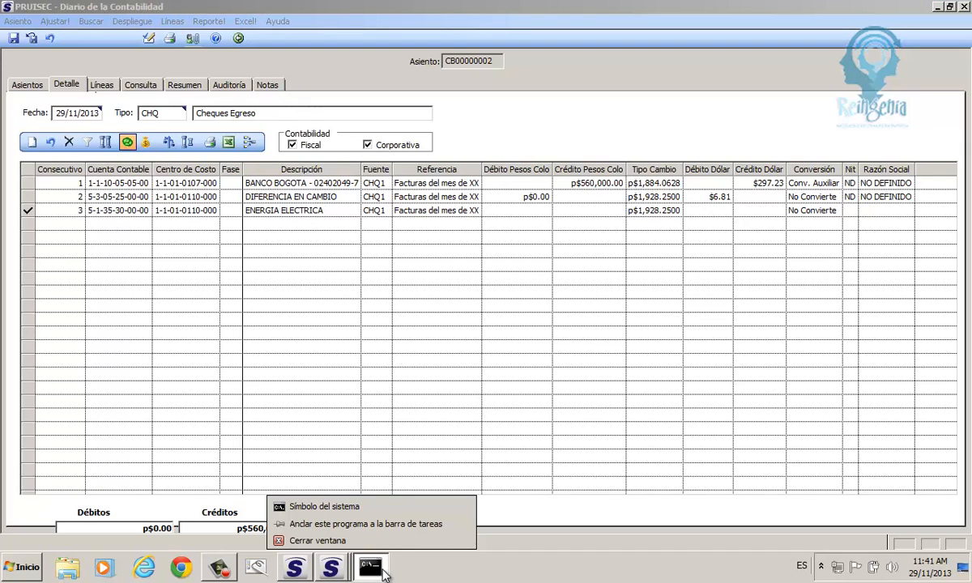
- Close the command prompt; debit 480,000 pesos on line 3 at exchange rate 1,928.2529
{"action": "left_click", "coordinate": [354, 541]}
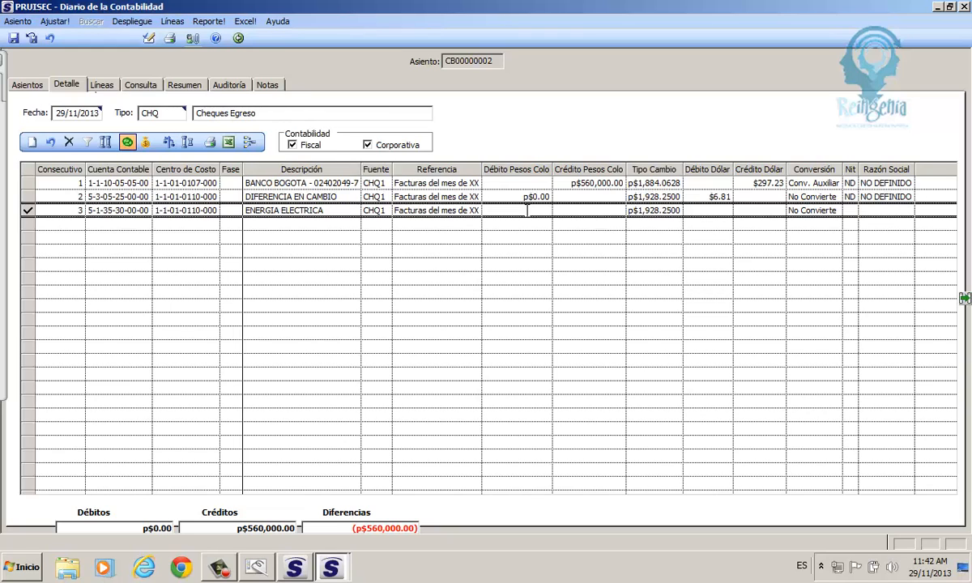
{"action": "type", "text": "480000"}
{"action": "key", "text": "Return"}
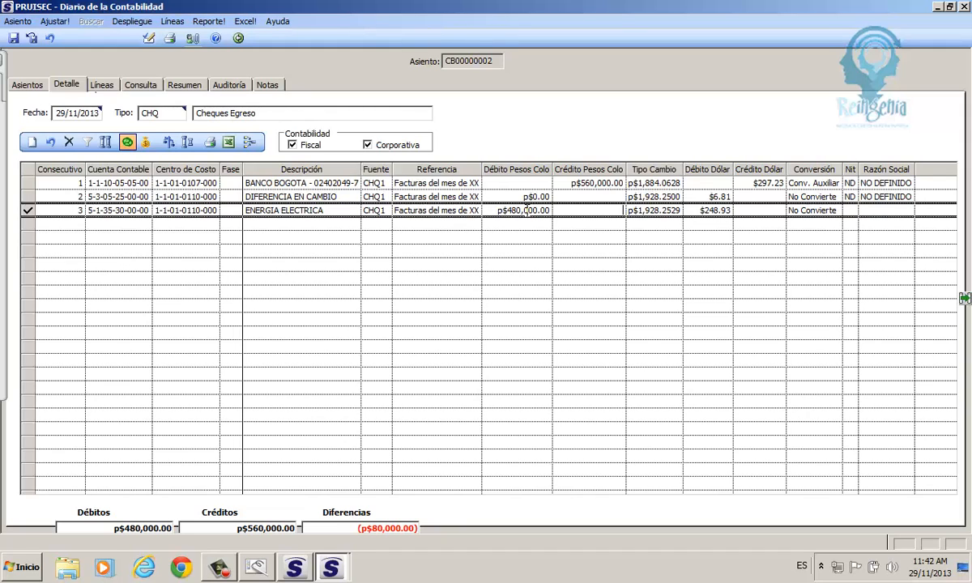
{"action": "left_click", "coordinate": [661, 210]}
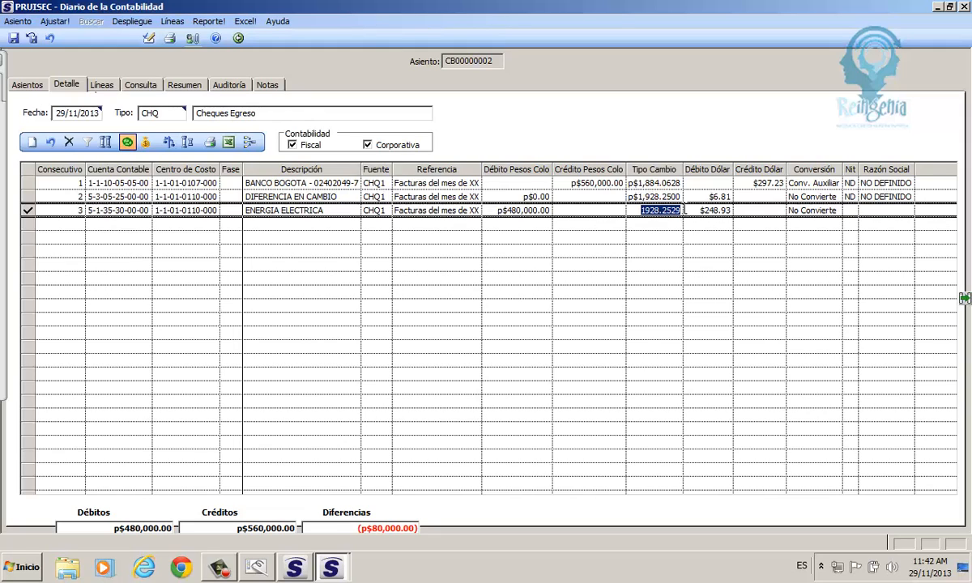
{"action": "key", "text": "Return"}
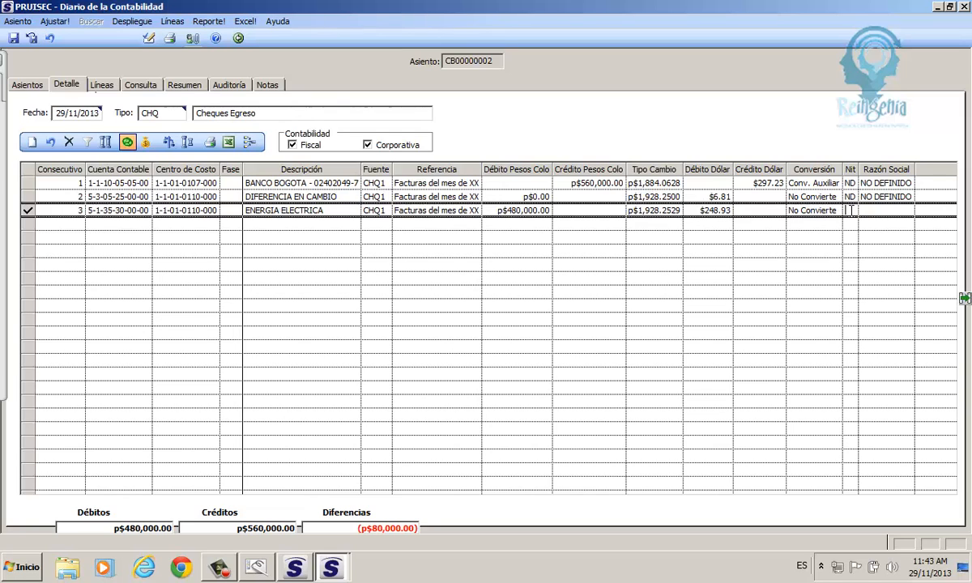
- Assign third party EMPRESA BOGOTANA DE RESTAURANTES LTDA to line 3 and widen the Nit column
{"action": "double_click", "coordinate": [849, 209]}
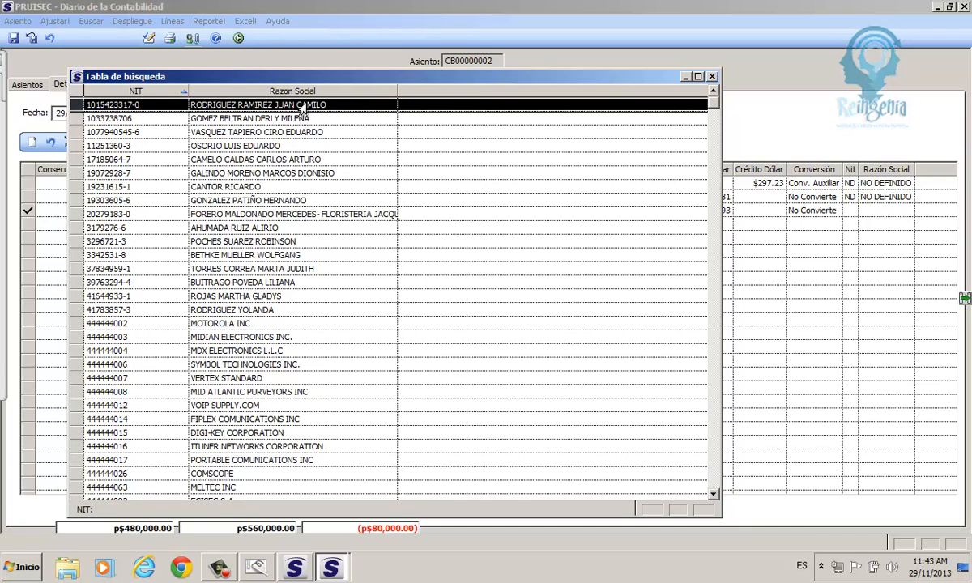
{"action": "left_click", "coordinate": [242, 91]}
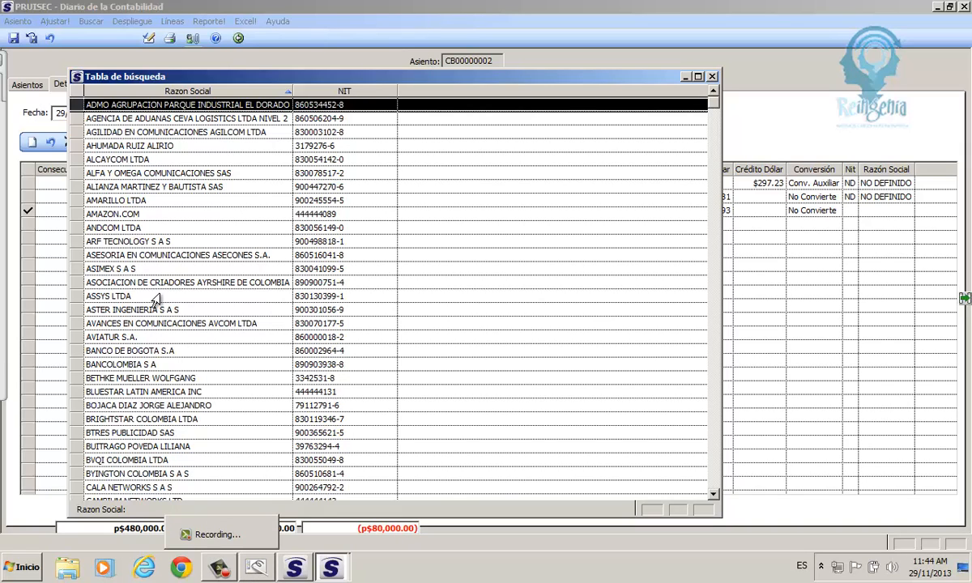
{"action": "left_click", "coordinate": [136, 256]}
{"action": "type", "text": "EMP"}
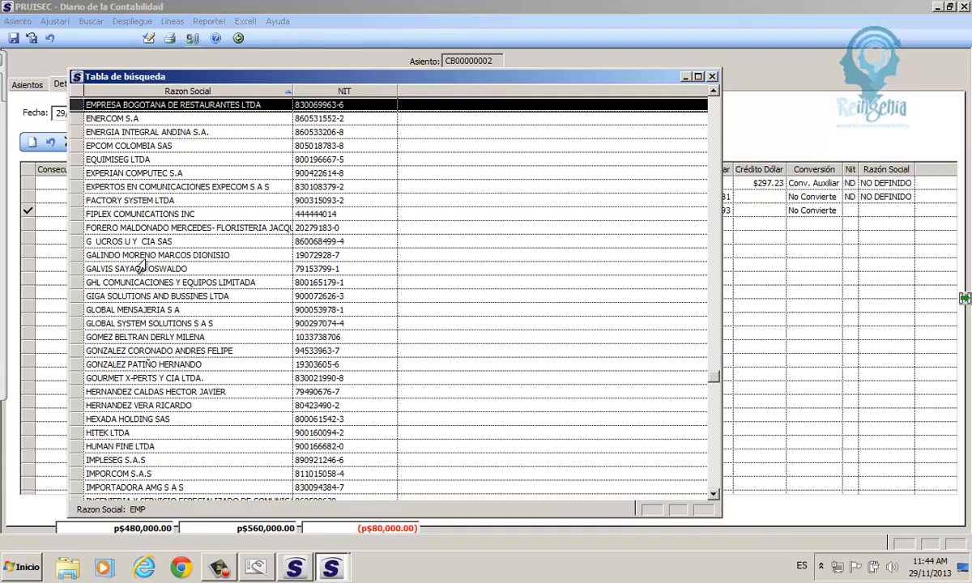
{"action": "double_click", "coordinate": [146, 107]}
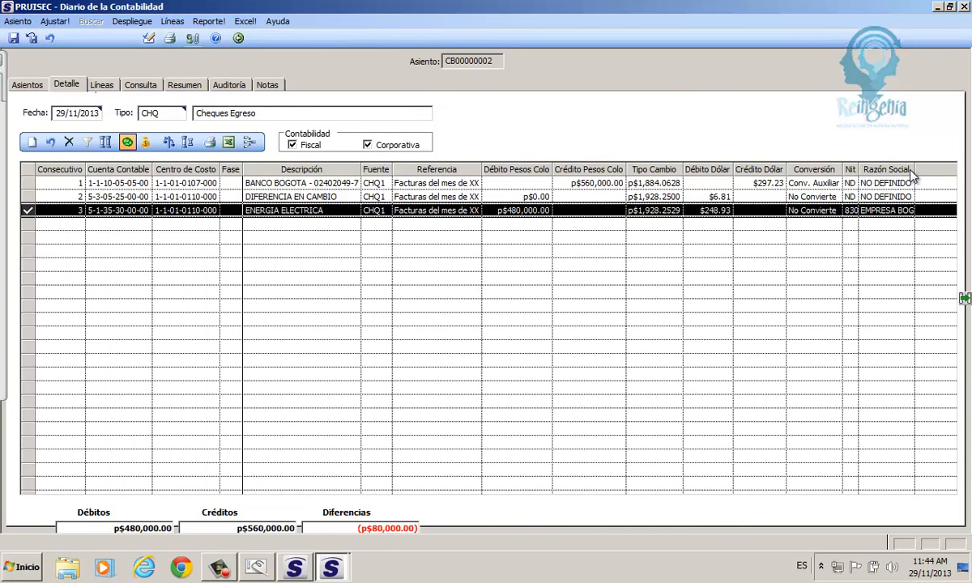
{"action": "left_click_drag", "start_coordinate": [858, 169], "coordinate": [917, 169]}
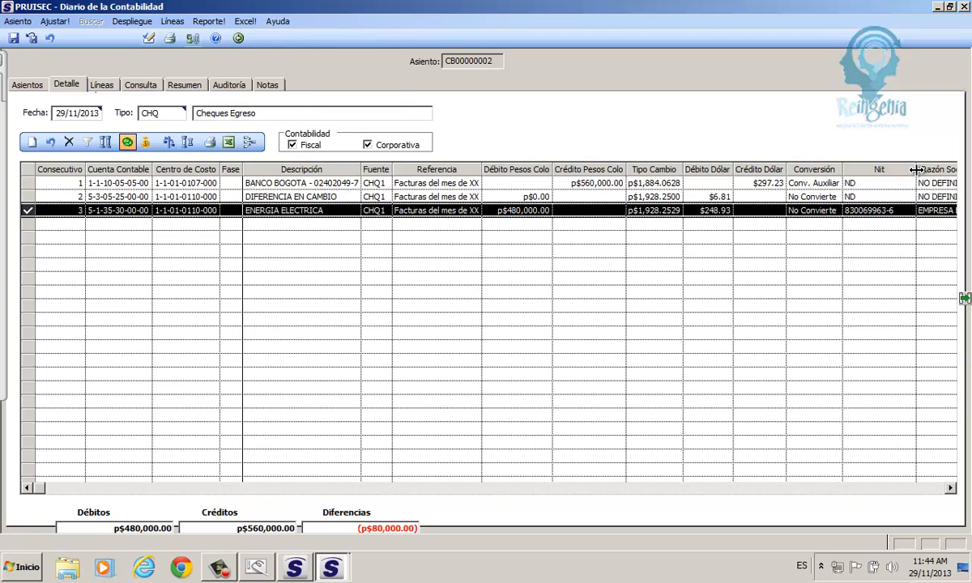
{"action": "left_click", "coordinate": [32, 143]}
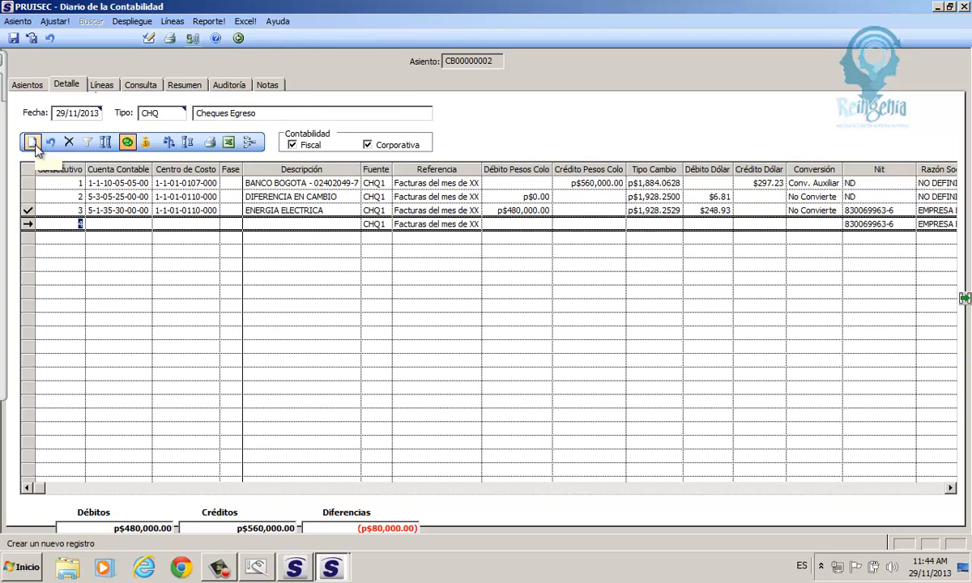
{"action": "left_click", "coordinate": [31, 225]}
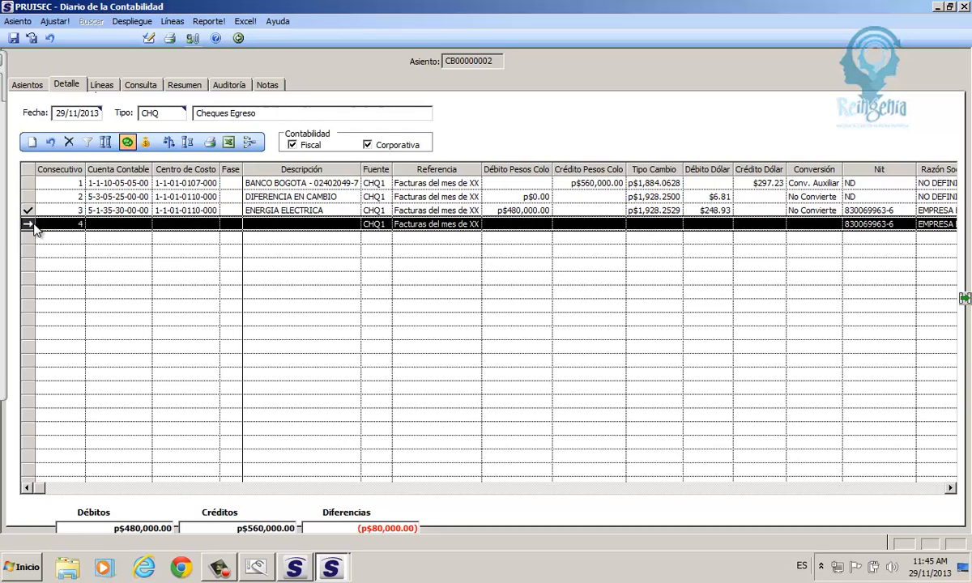
{"action": "left_click", "coordinate": [70, 143]}
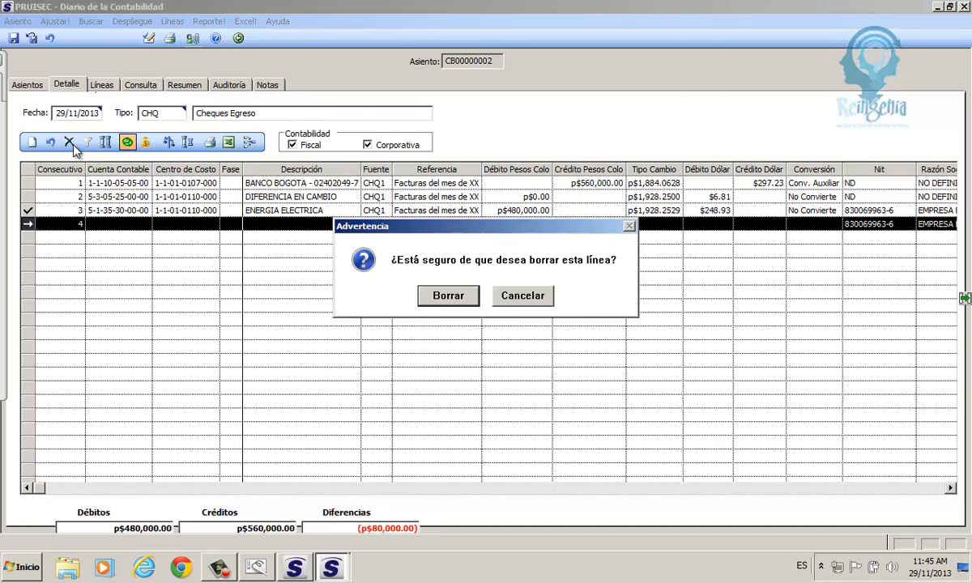
{"action": "left_click", "coordinate": [437, 297]}
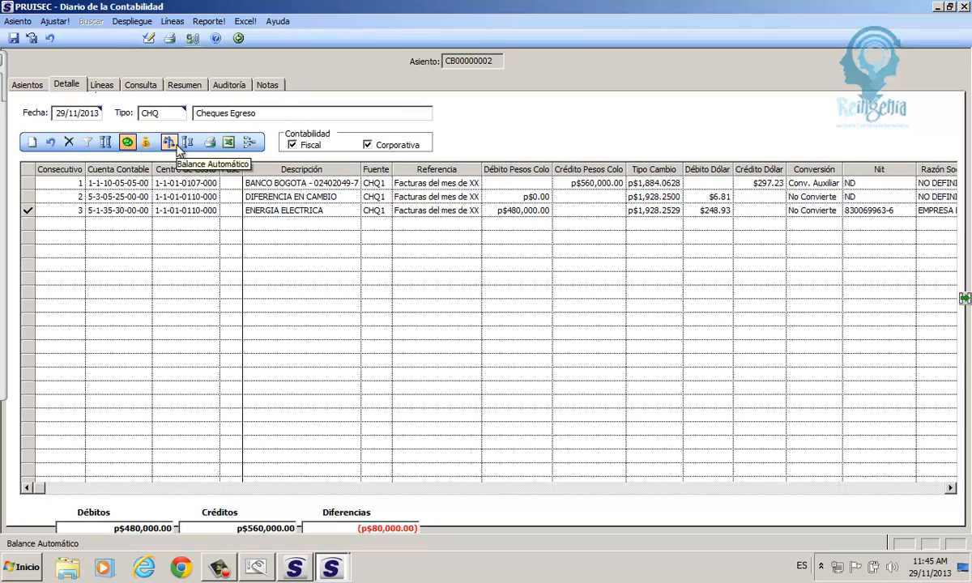
{"action": "left_click", "coordinate": [33, 142]}
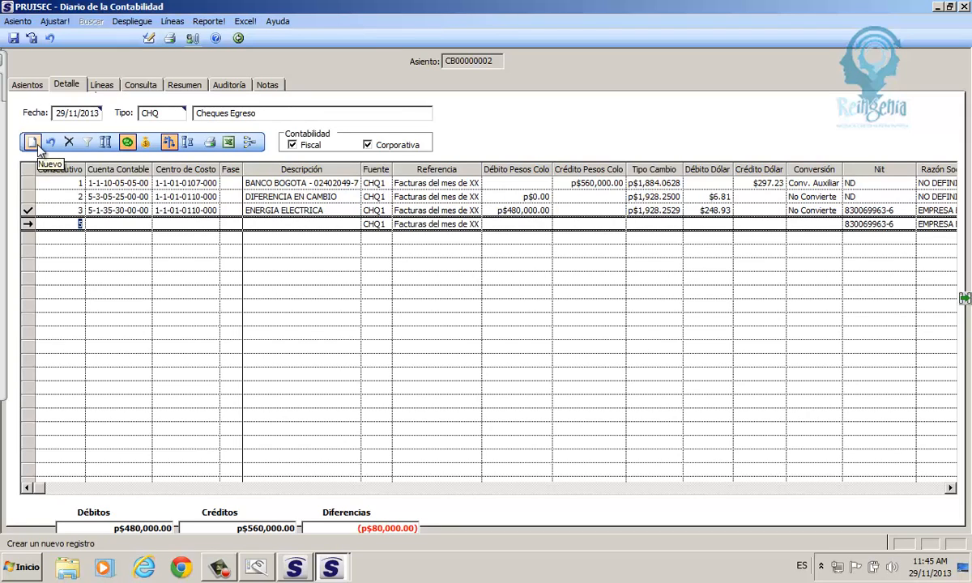
{"action": "left_click", "coordinate": [107, 224]}
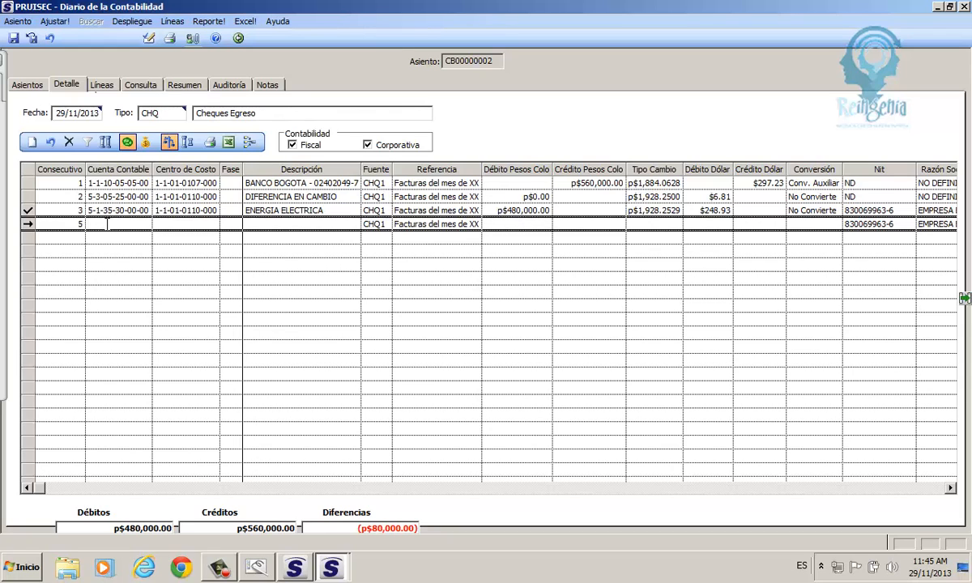
{"action": "type", "text": "2-4-08-02"}
{"action": "double_click", "coordinate": [107, 223]}
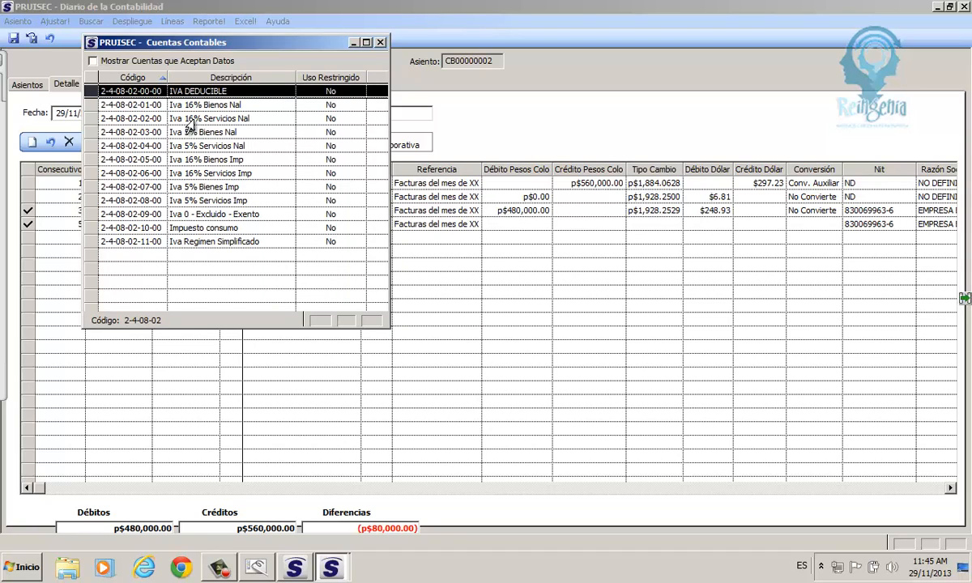
{"action": "left_click", "coordinate": [190, 119]}
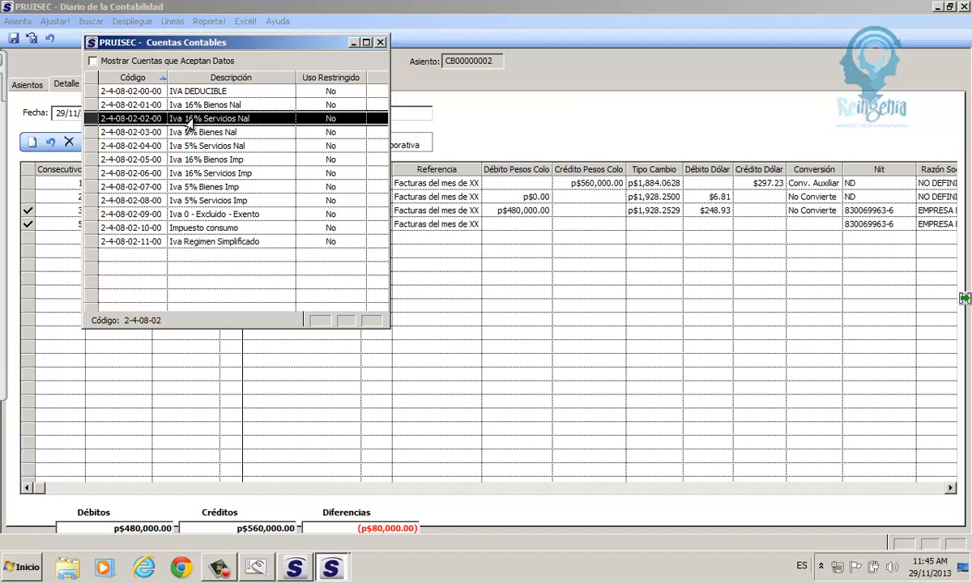
{"action": "double_click", "coordinate": [190, 119]}
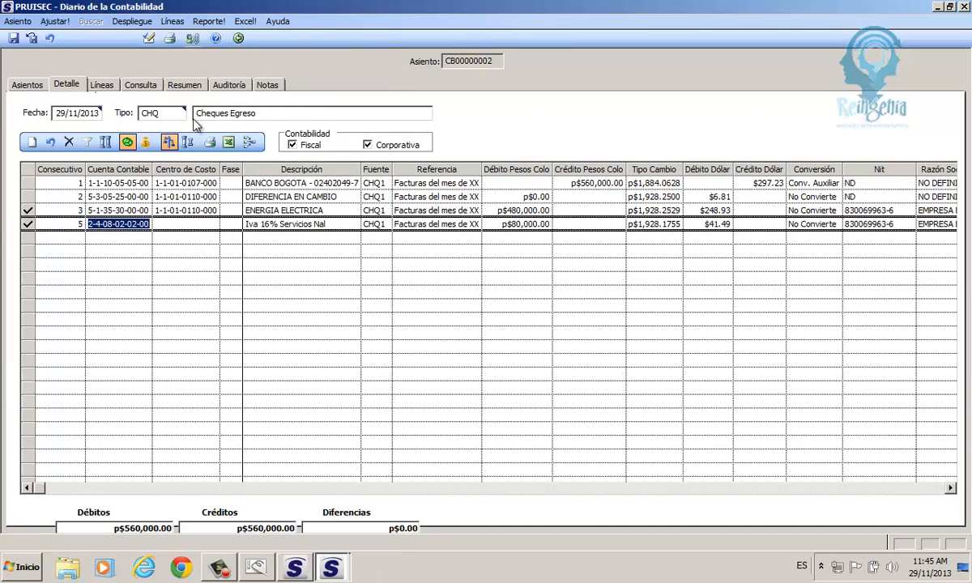
{"action": "left_click", "coordinate": [170, 225]}
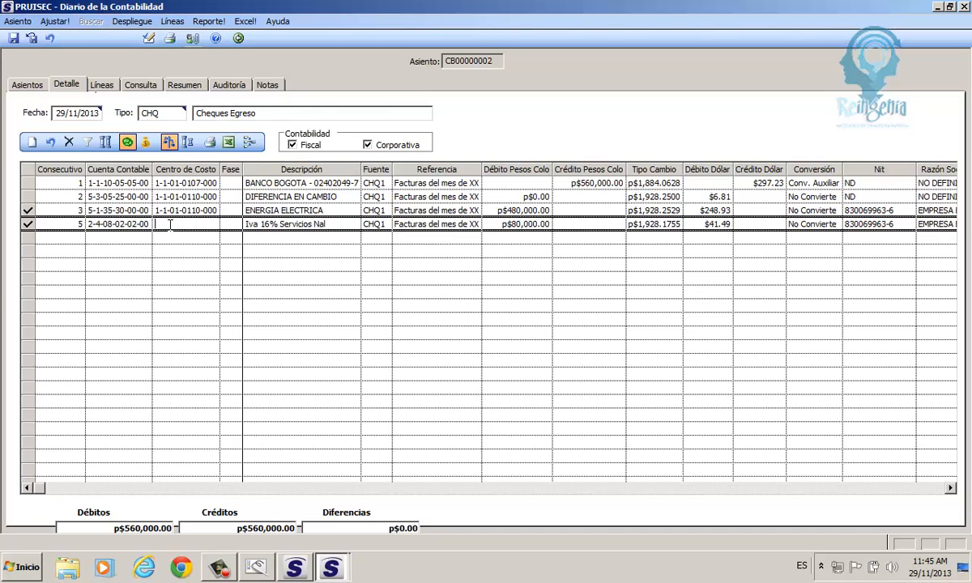
{"action": "type", "text": "0"}
{"action": "key", "text": "Return"}
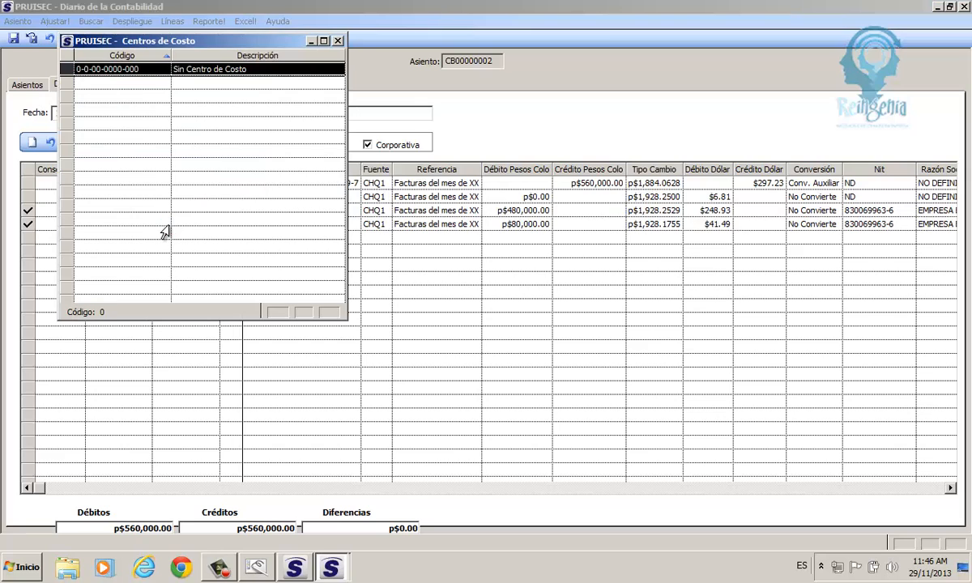
{"action": "left_click", "coordinate": [339, 41]}
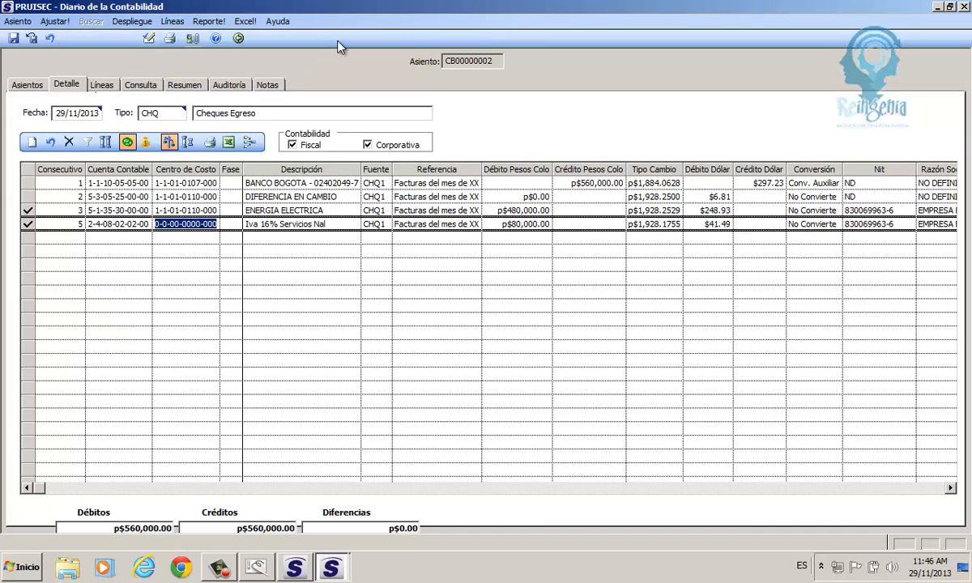
{"action": "key", "text": "Tab"}
{"action": "key", "text": "Tab"}
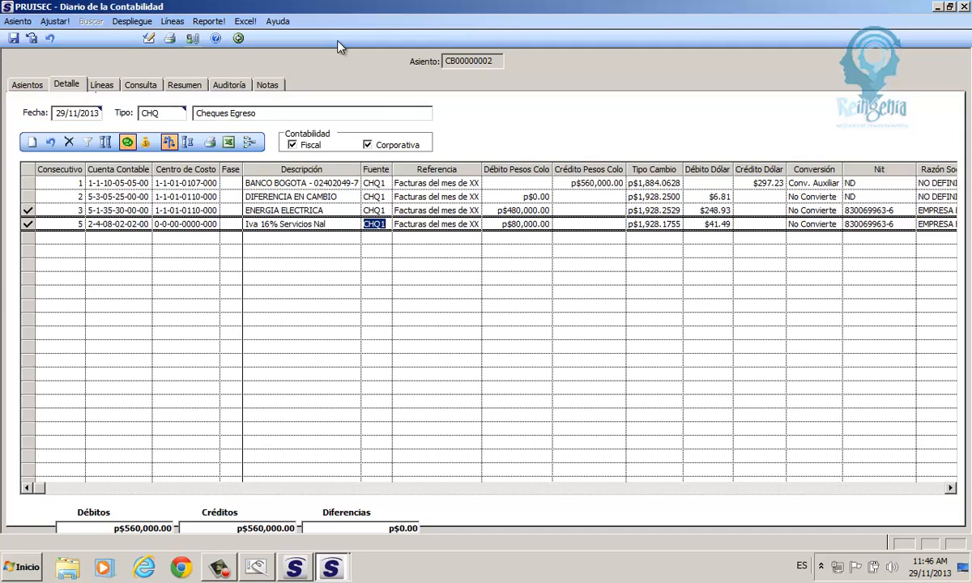
{"action": "left_click_drag", "start_coordinate": [496, 223], "coordinate": [553, 224]}
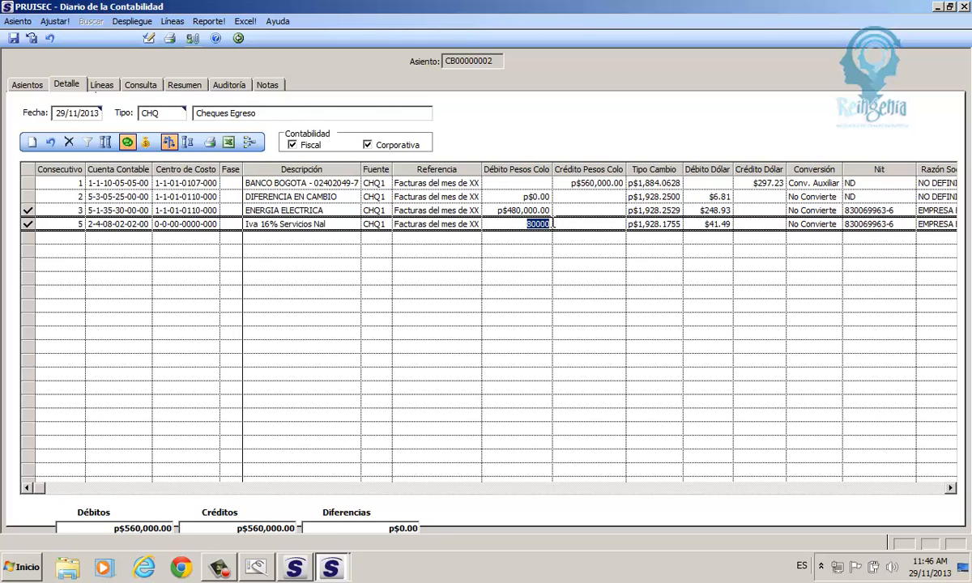
{"action": "left_click_drag", "start_coordinate": [846, 223], "coordinate": [875, 224]}
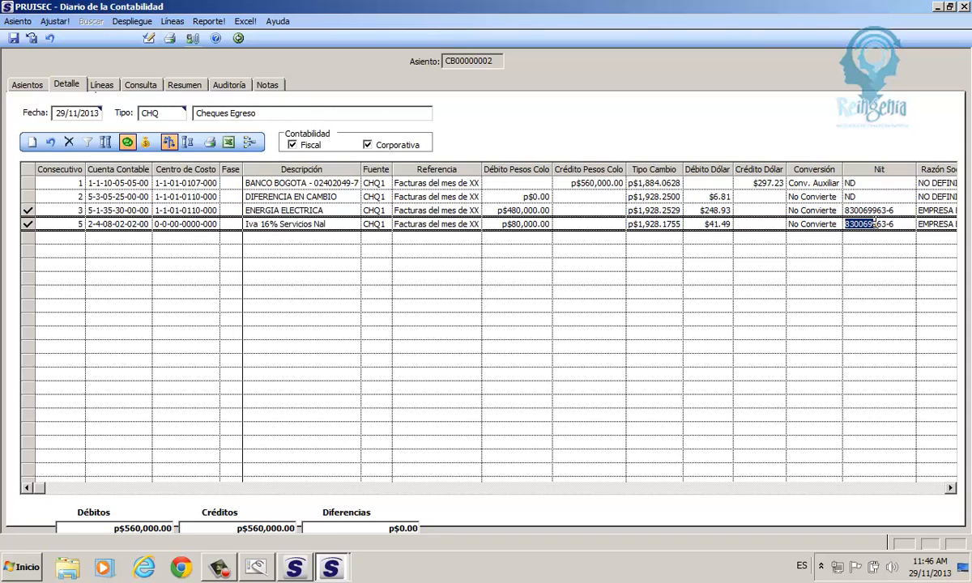
{"action": "left_click_drag", "start_coordinate": [500, 224], "coordinate": [556, 222]}
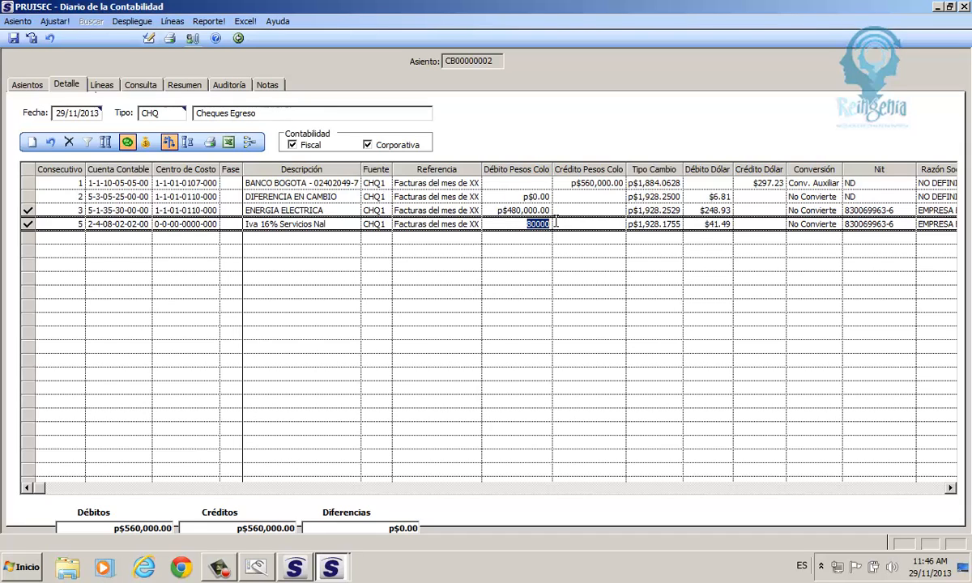
- Commit the pending line edits and confirm Aplicar in the Aplicar Modificaciones dialog
{"action": "left_click", "coordinate": [114, 146]}
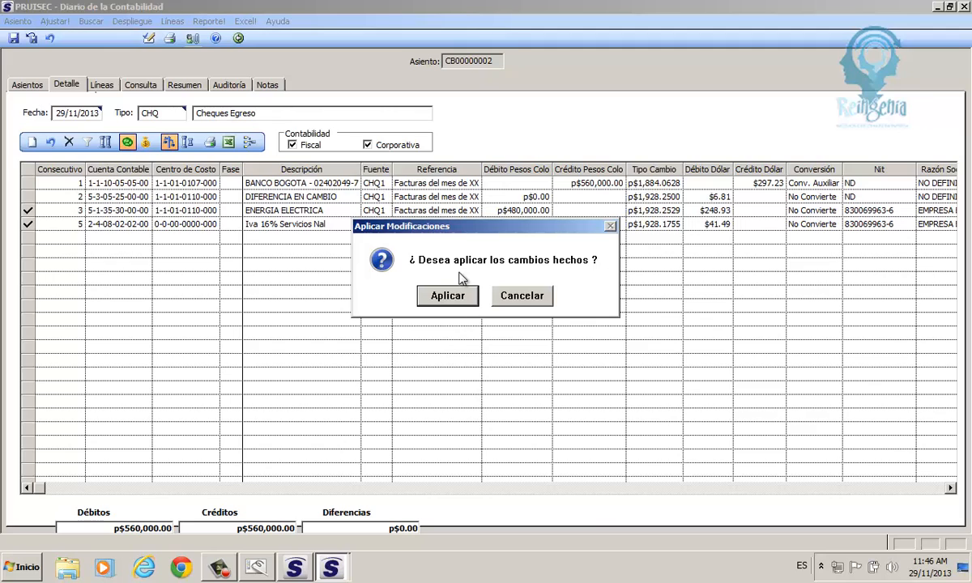
{"action": "left_click", "coordinate": [451, 299]}
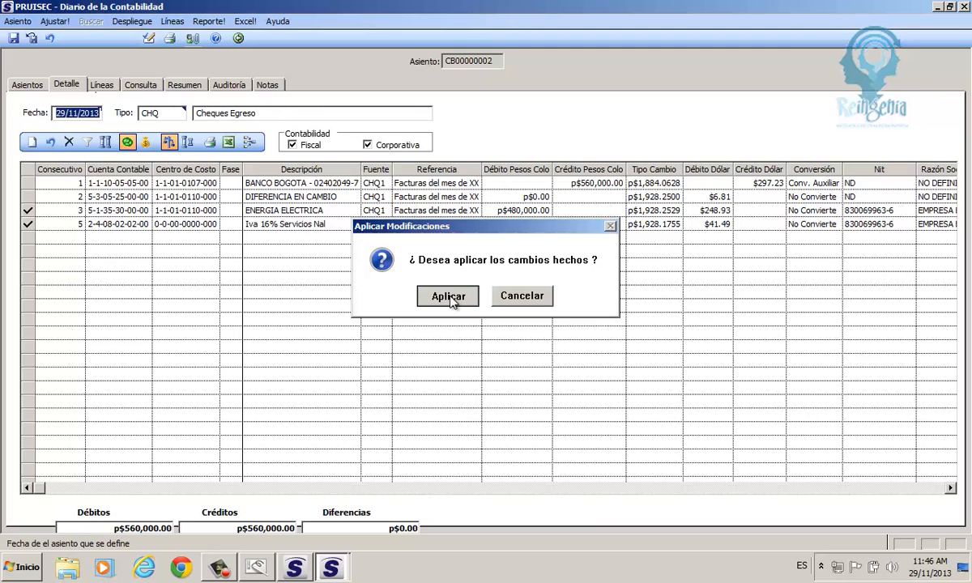
{"action": "left_click", "coordinate": [450, 298]}
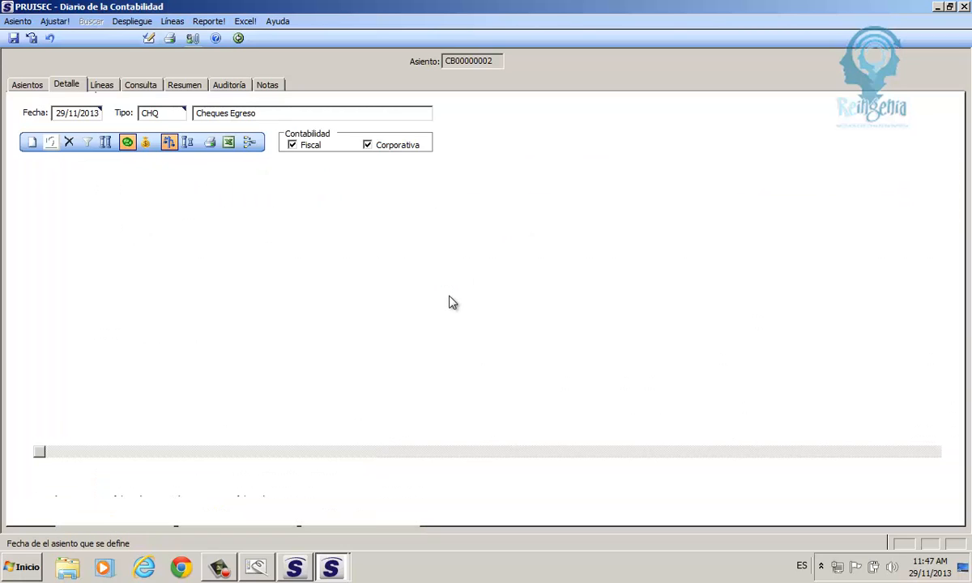
- Check Base Gravada Local and Base Gravada Dólar in Selección de Columnas and accept
{"action": "right_click", "coordinate": [452, 303]}
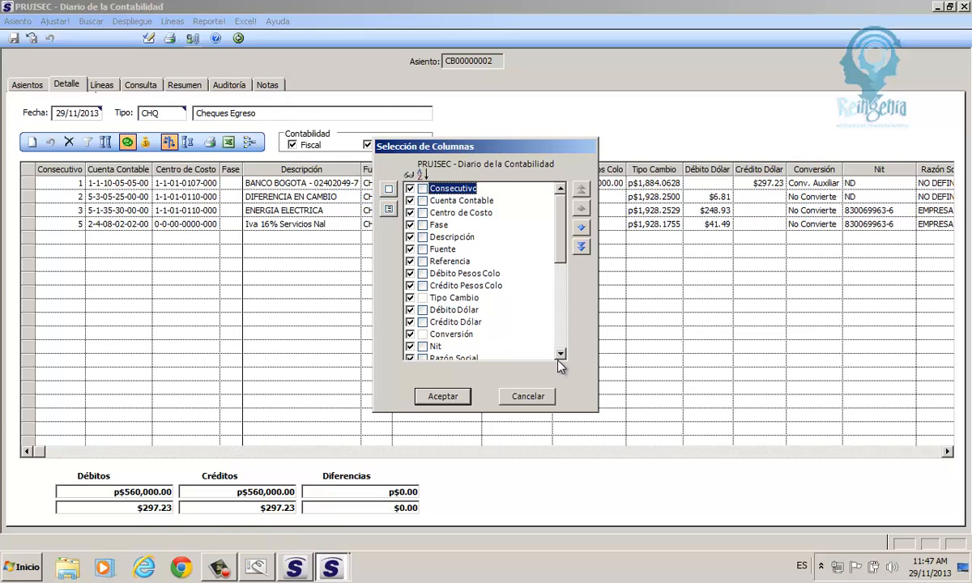
{"action": "scroll", "coordinate": [545, 332], "scroll_direction": "down", "scroll_amount": 10}
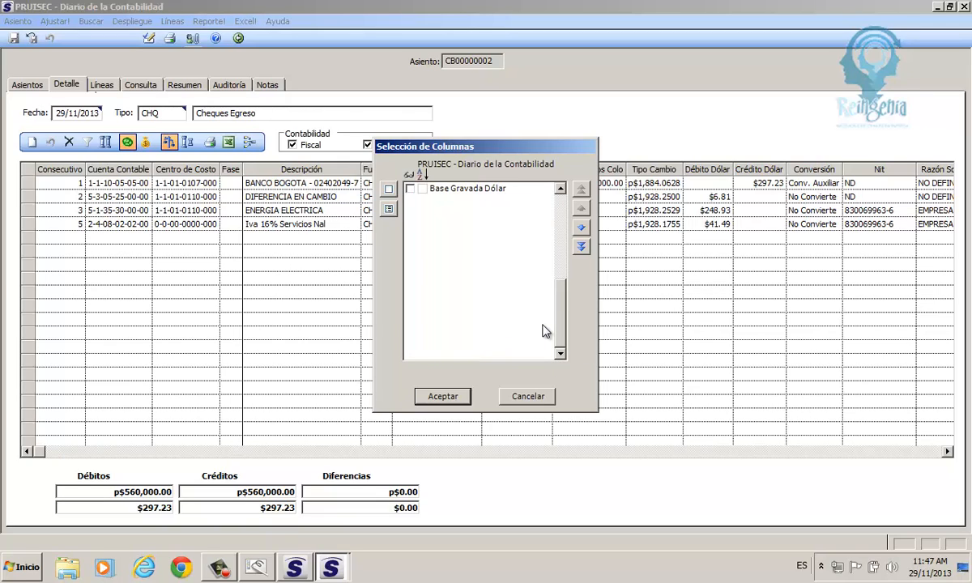
{"action": "left_click", "coordinate": [561, 188]}
{"action": "left_click", "coordinate": [561, 188]}
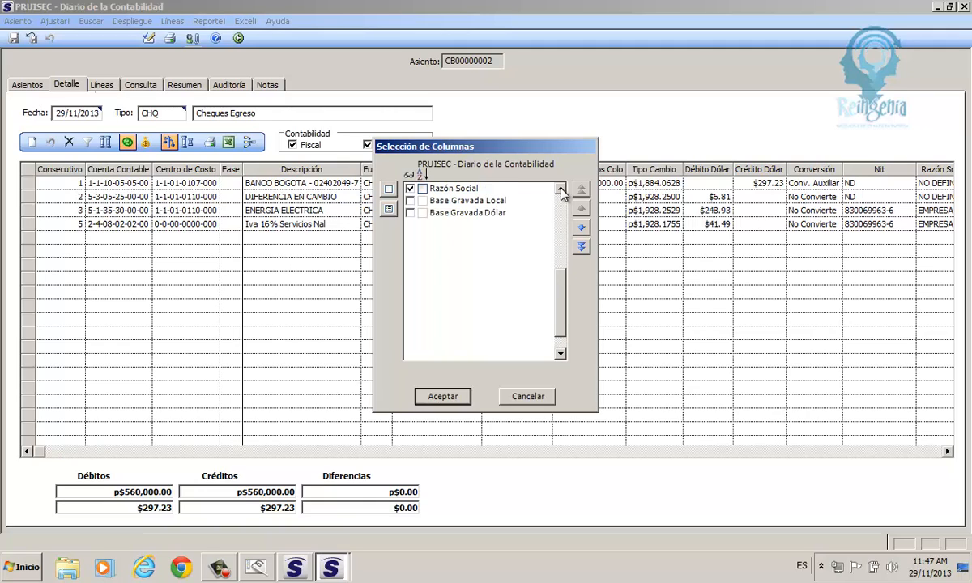
{"action": "left_click", "coordinate": [561, 188]}
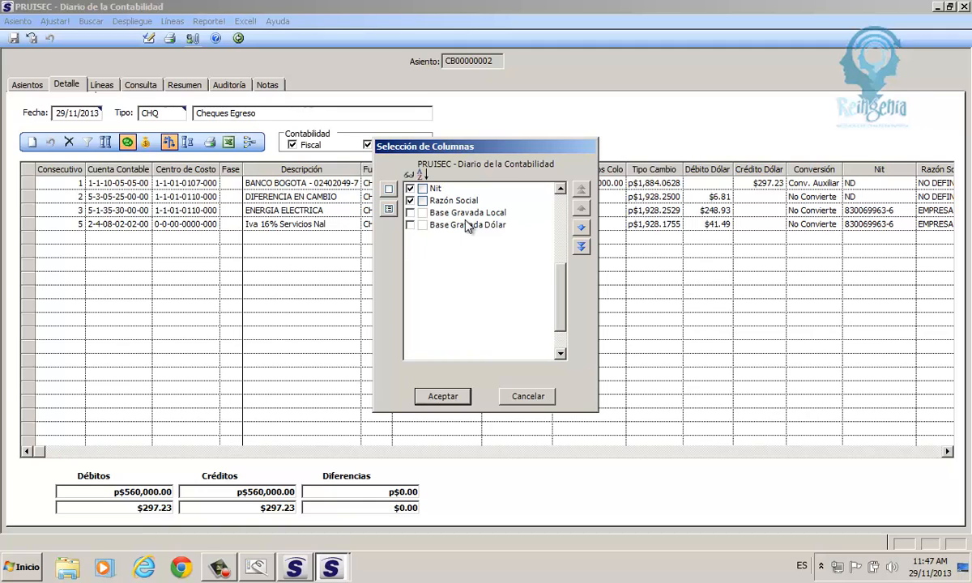
{"action": "left_click", "coordinate": [410, 212]}
{"action": "left_click", "coordinate": [410, 225]}
{"action": "left_click", "coordinate": [435, 395]}
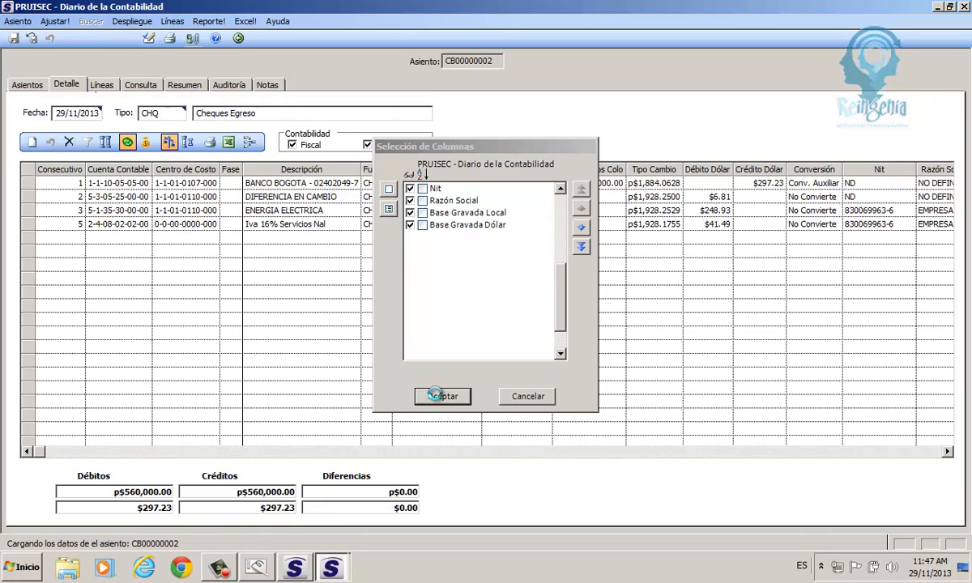
{"action": "left_click", "coordinate": [435, 395]}
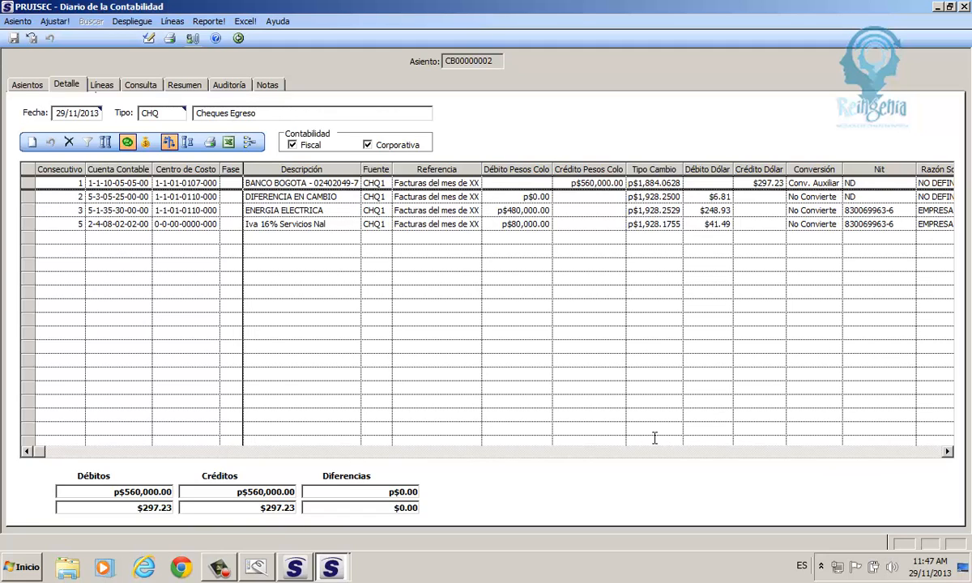
- Autofit the Razón Social column to full company names and scroll right to the blank Base Gravada columns
{"action": "left_click", "coordinate": [352, 456]}
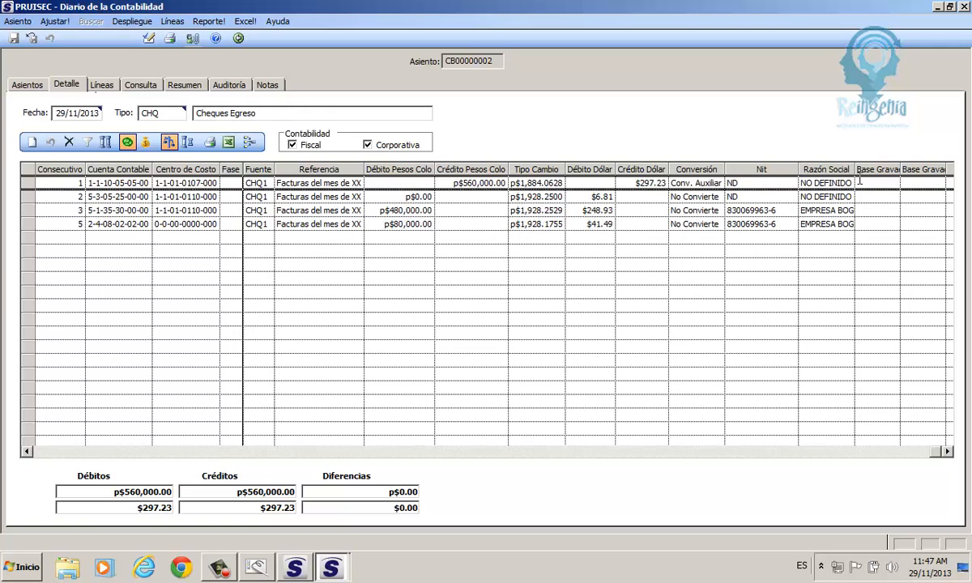
{"action": "left_click", "coordinate": [35, 175]}
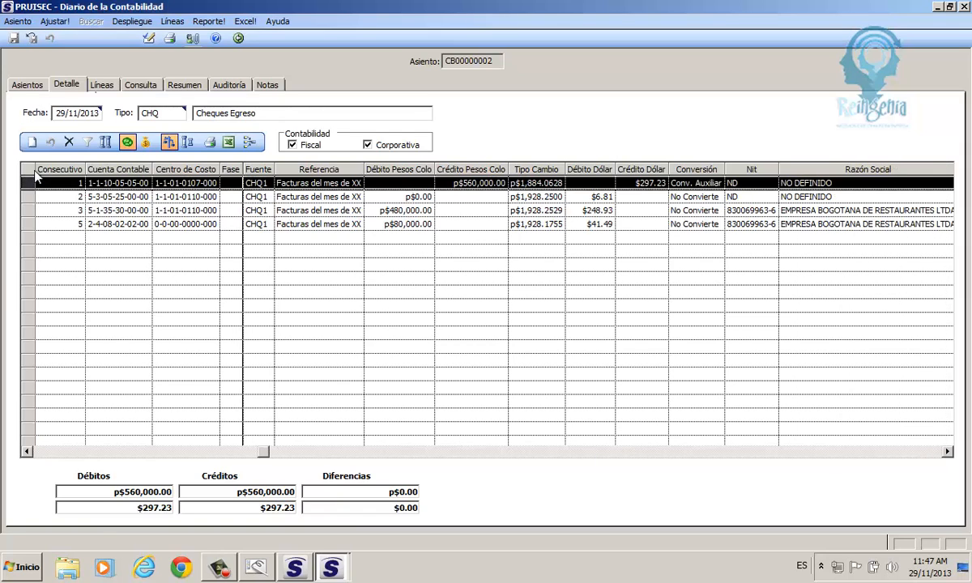
{"action": "left_click", "coordinate": [872, 453]}
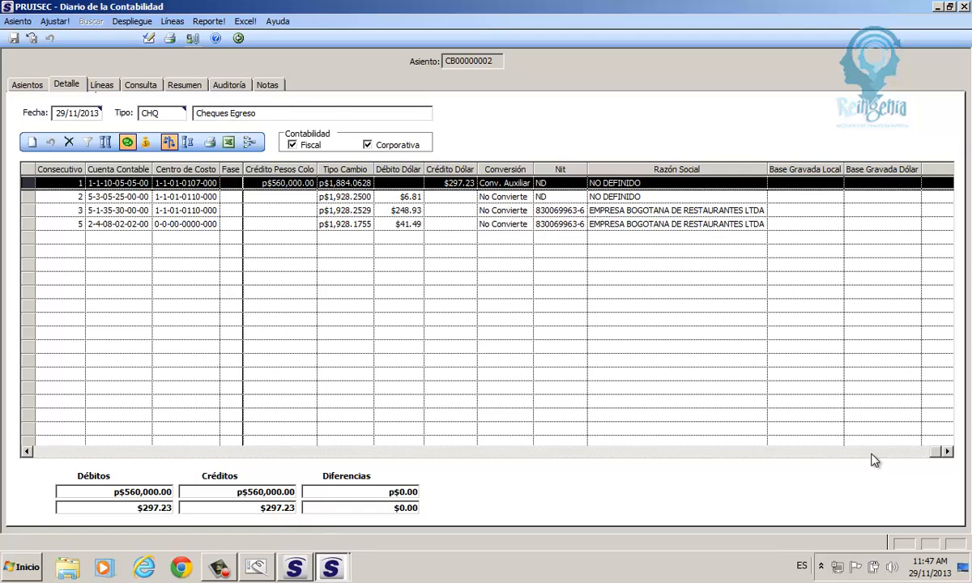
- Enter a Base Gravada Local of 480000 on line 5 and accept $248.94 as Base Gravada Dólar
{"action": "left_click", "coordinate": [795, 224]}
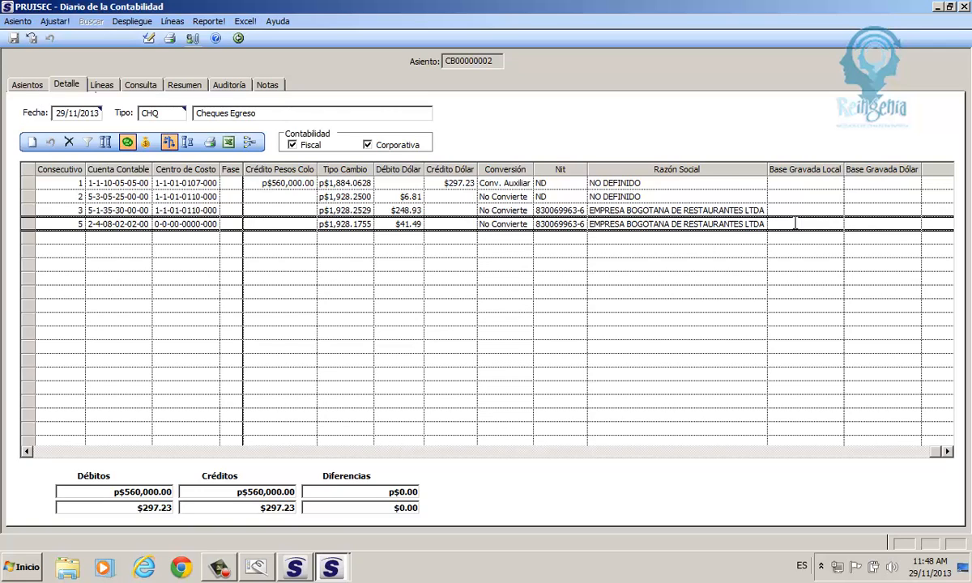
{"action": "type", "text": "480000"}
{"action": "key", "text": "Tab"}
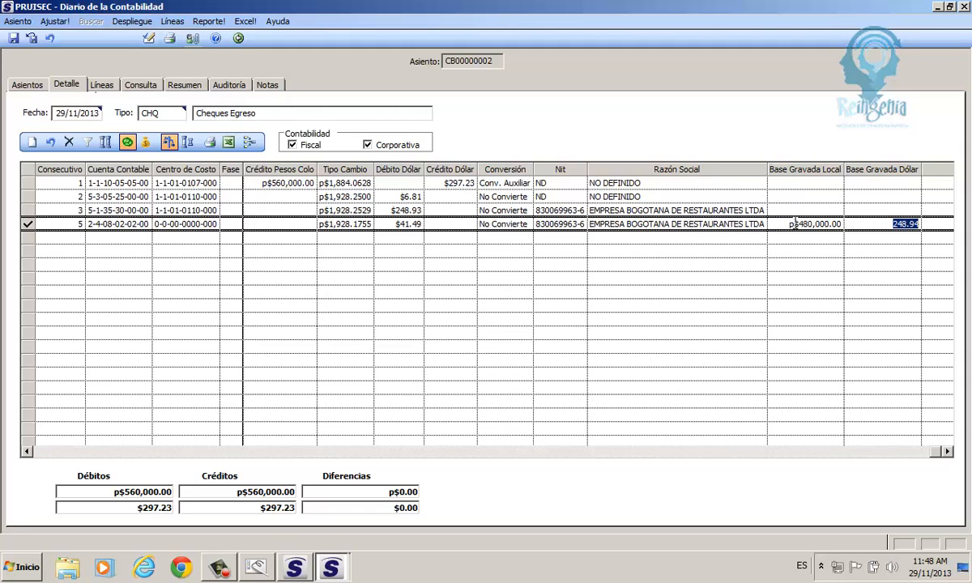
{"action": "key", "text": "Return"}
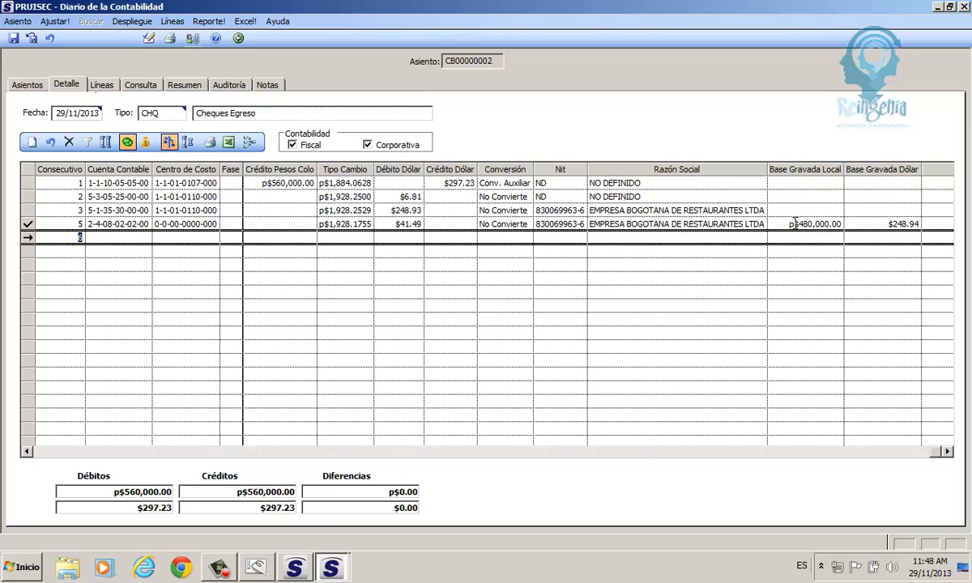
- Delete the empty line 6 after the save error, then save CB00000002 balanced at p$560,000.00
{"action": "left_click", "coordinate": [14, 38]}
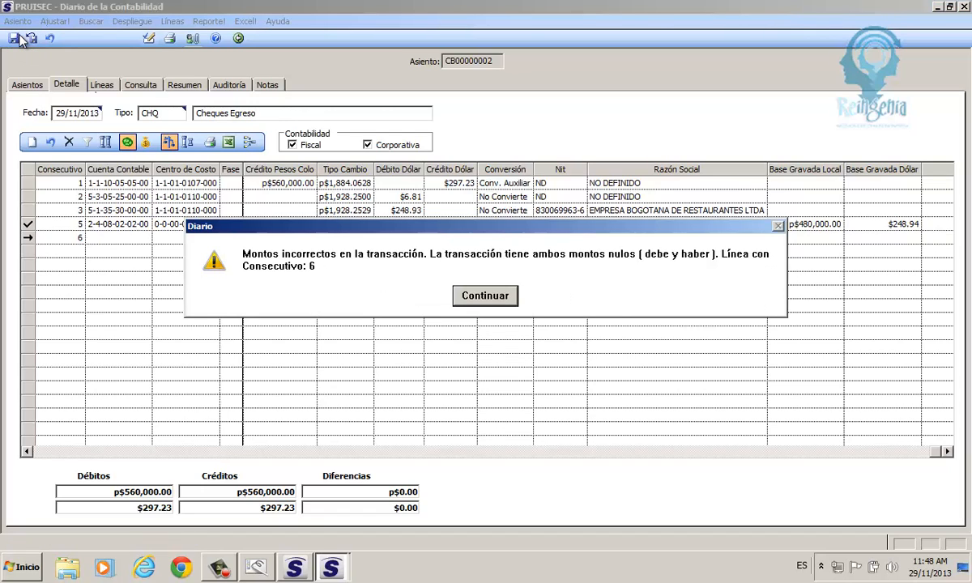
{"action": "left_click", "coordinate": [485, 296]}
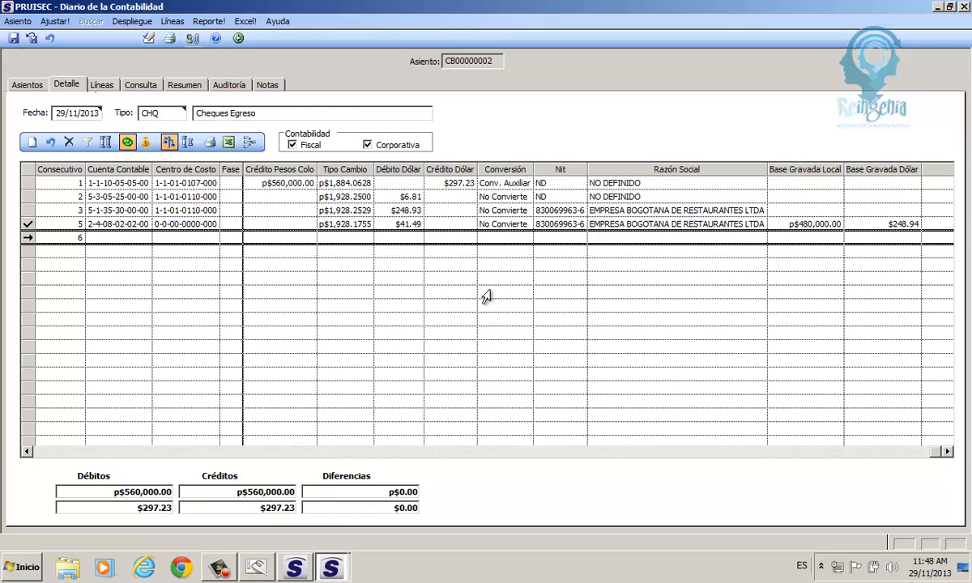
{"action": "left_click", "coordinate": [29, 238]}
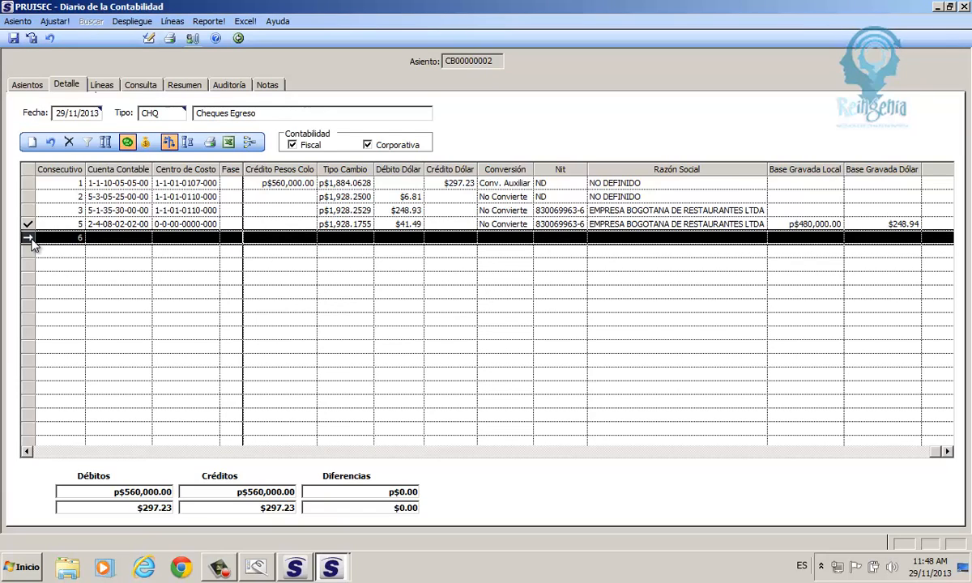
{"action": "left_click", "coordinate": [72, 143]}
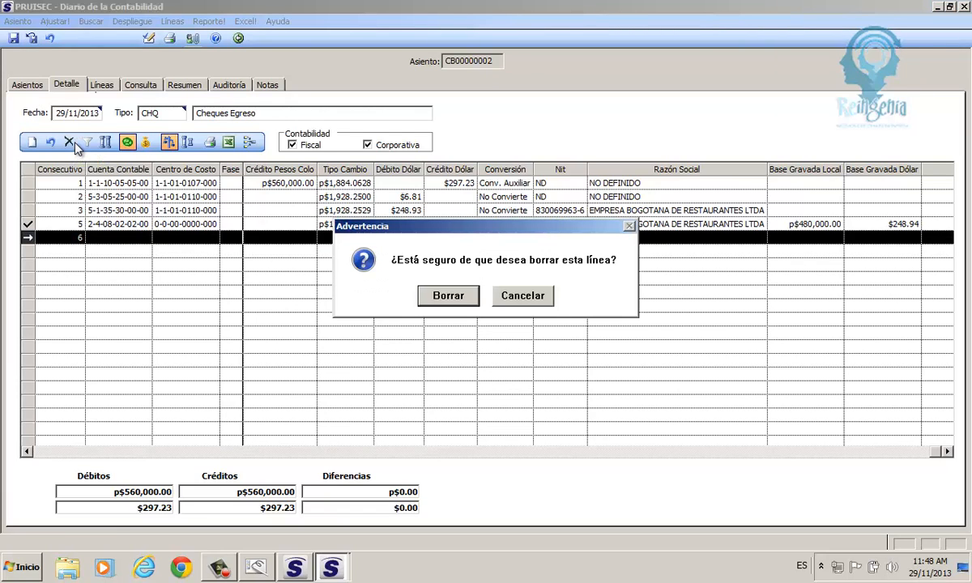
{"action": "left_click", "coordinate": [444, 298]}
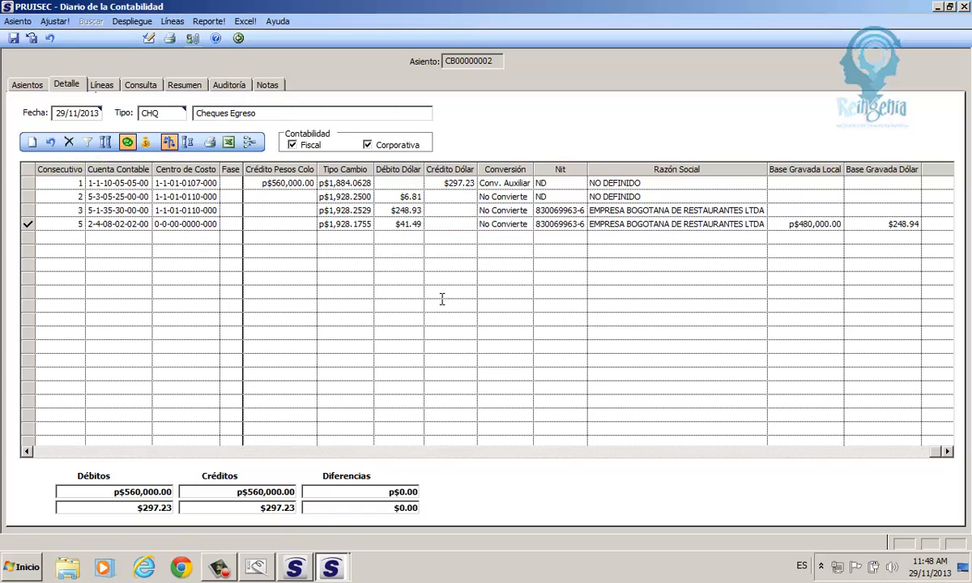
{"action": "left_click", "coordinate": [17, 38]}
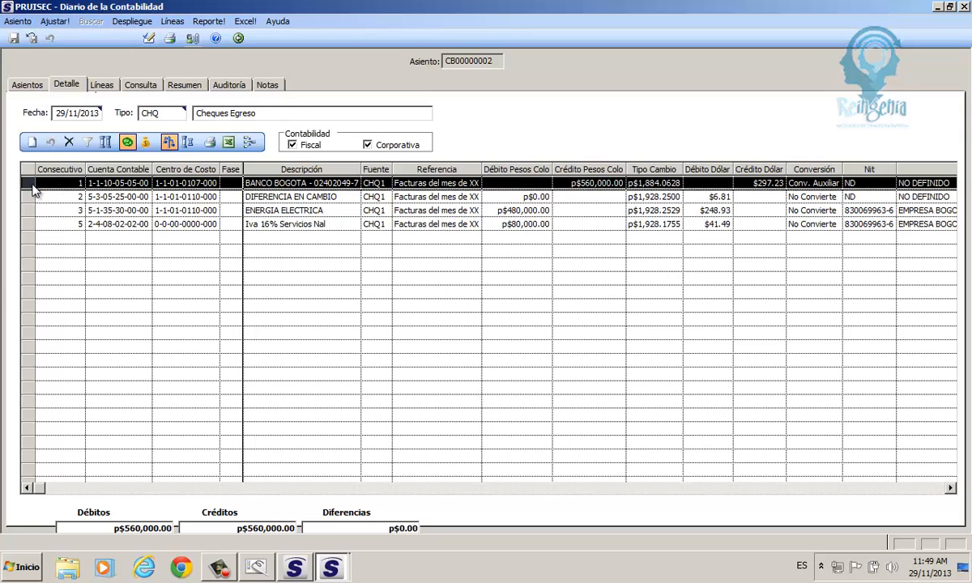
{"action": "left_click", "coordinate": [133, 184]}
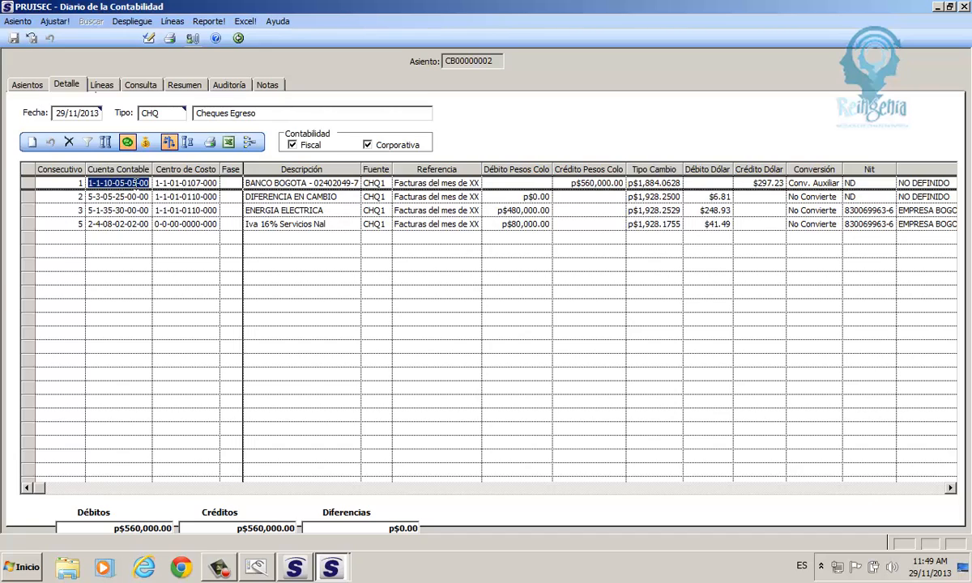
{"action": "left_click", "coordinate": [27, 185]}
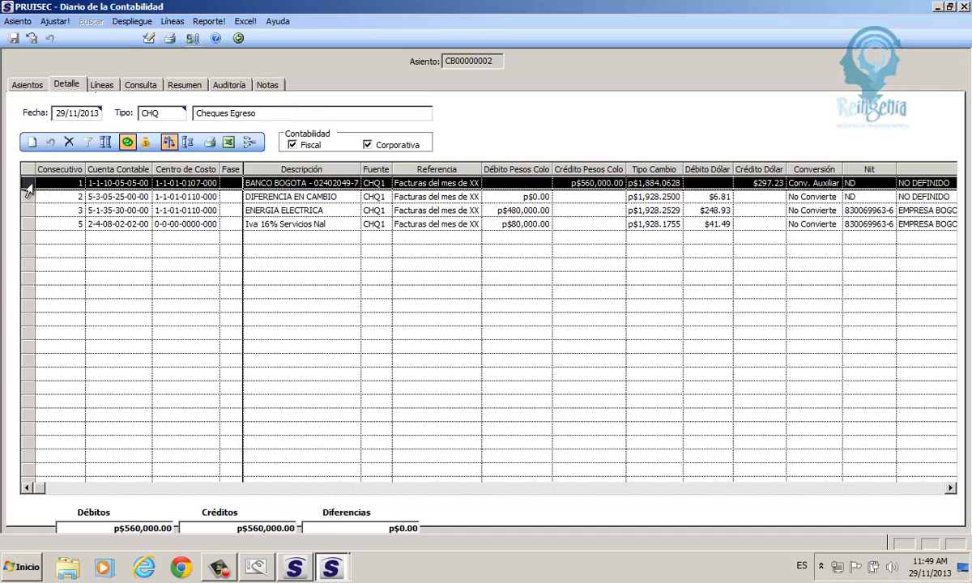
{"action": "left_click", "coordinate": [589, 183]}
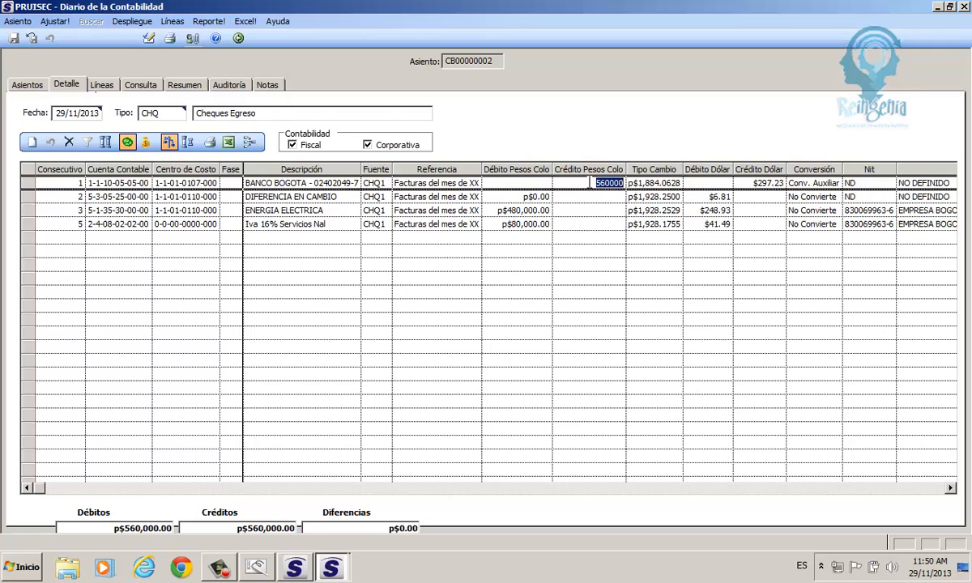
{"action": "left_click", "coordinate": [175, 39]}
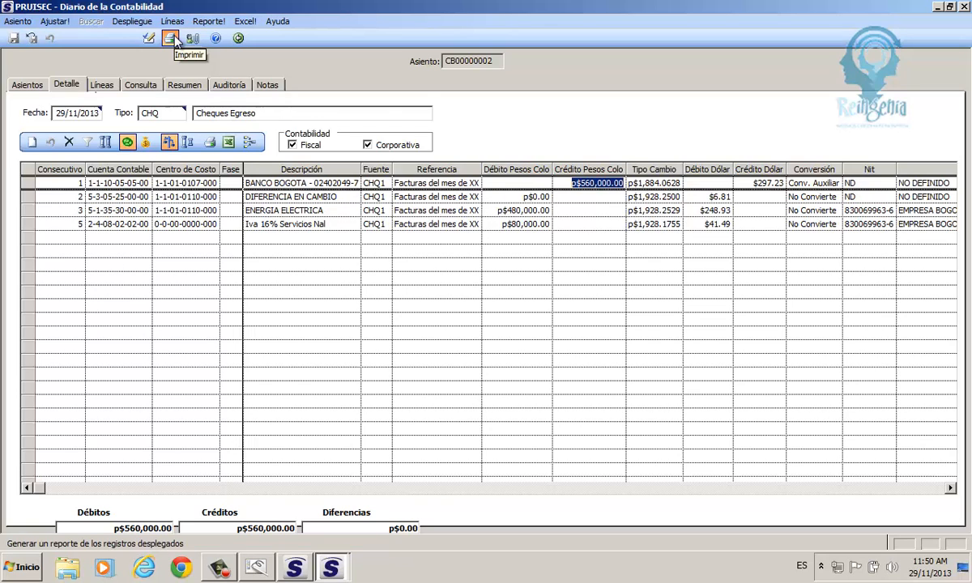
{"action": "left_click", "coordinate": [171, 39]}
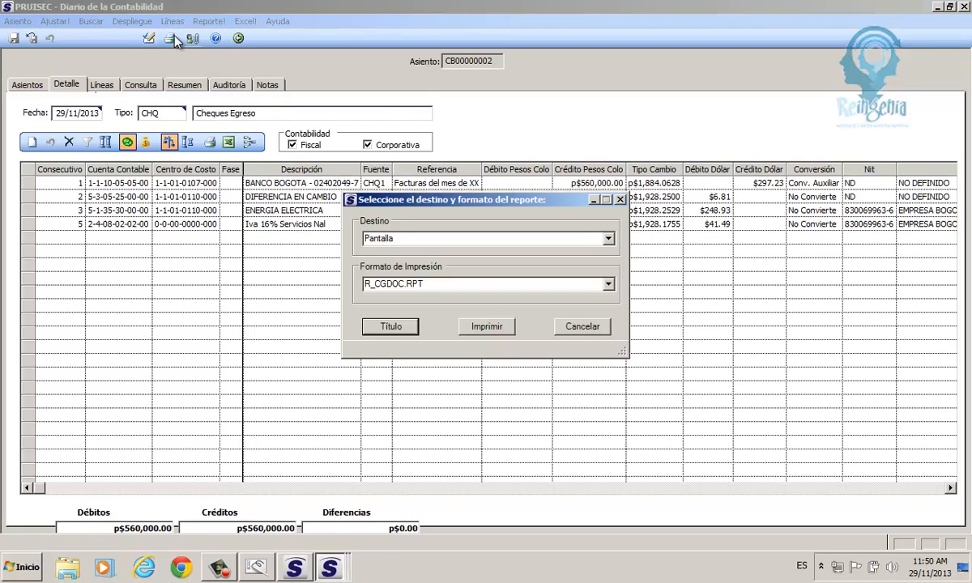
{"action": "left_click", "coordinate": [486, 326]}
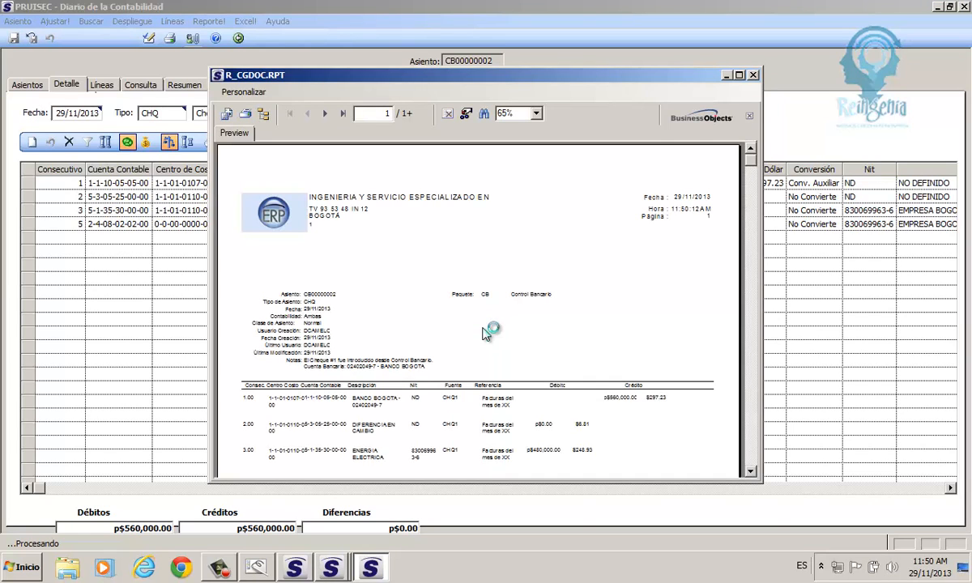
{"action": "double_click", "coordinate": [297, 78]}
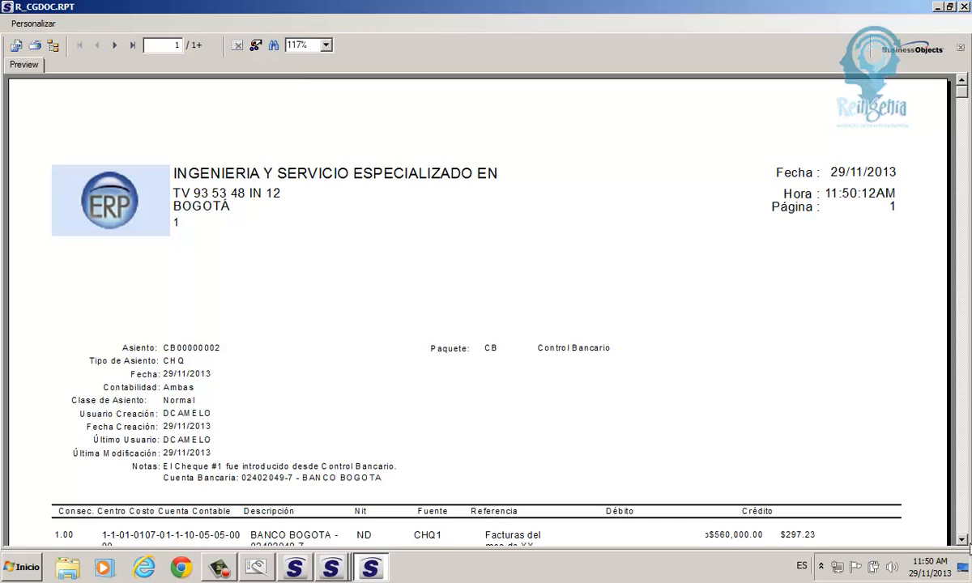
{"action": "left_click", "coordinate": [970, 519]}
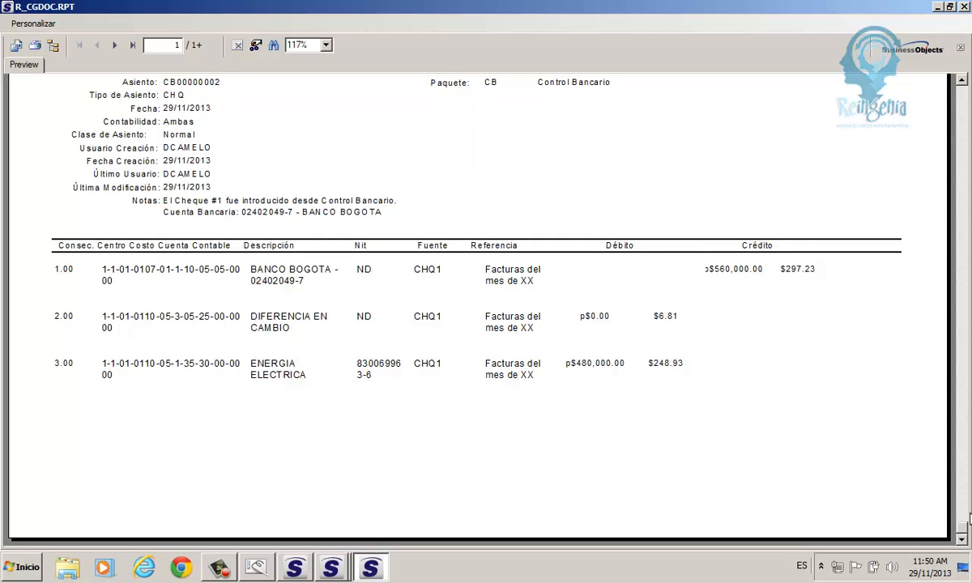
{"action": "left_click", "coordinate": [967, 5]}
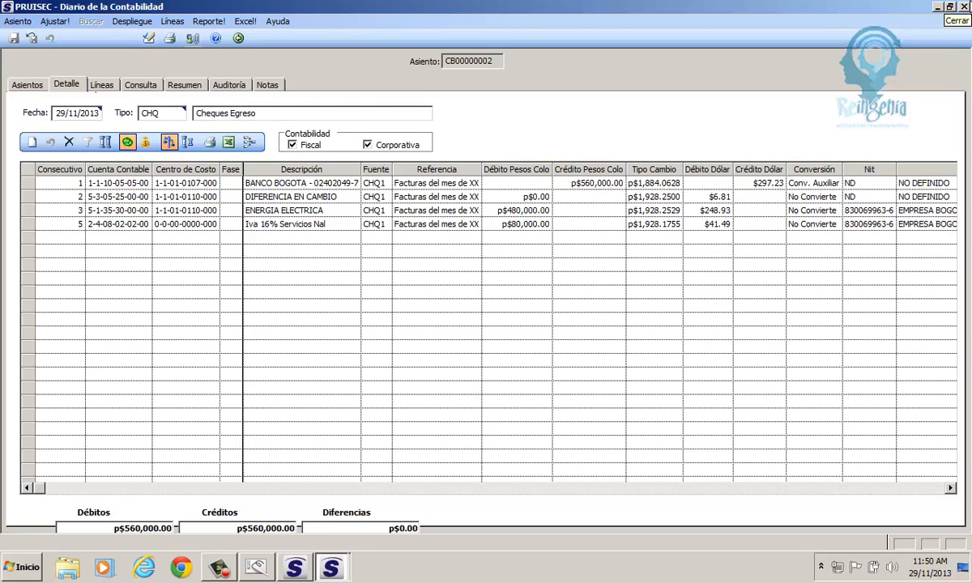
- Restore the Diario window and bring up print settings for the Banco Bogota cheque movement
{"action": "left_click", "coordinate": [241, 40]}
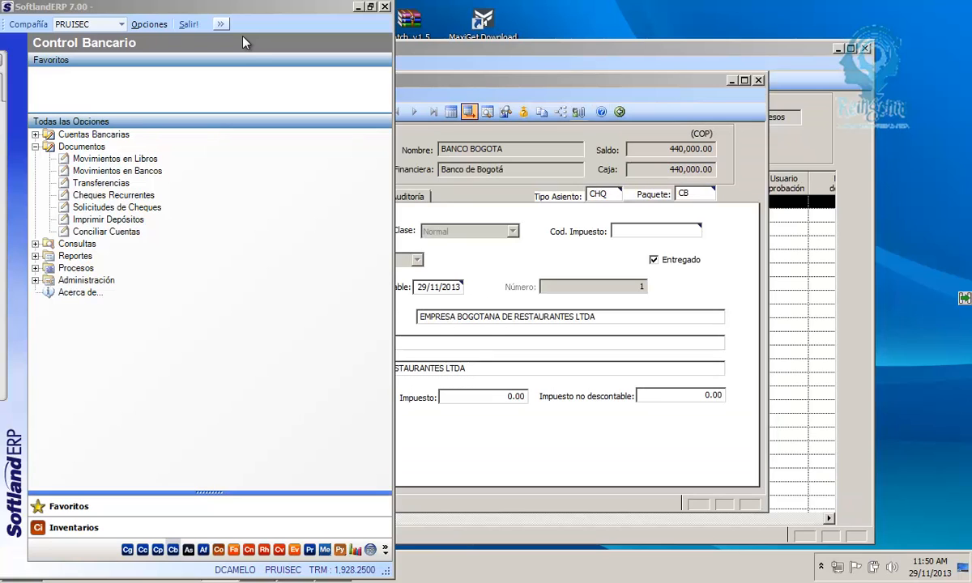
{"action": "left_click", "coordinate": [438, 253]}
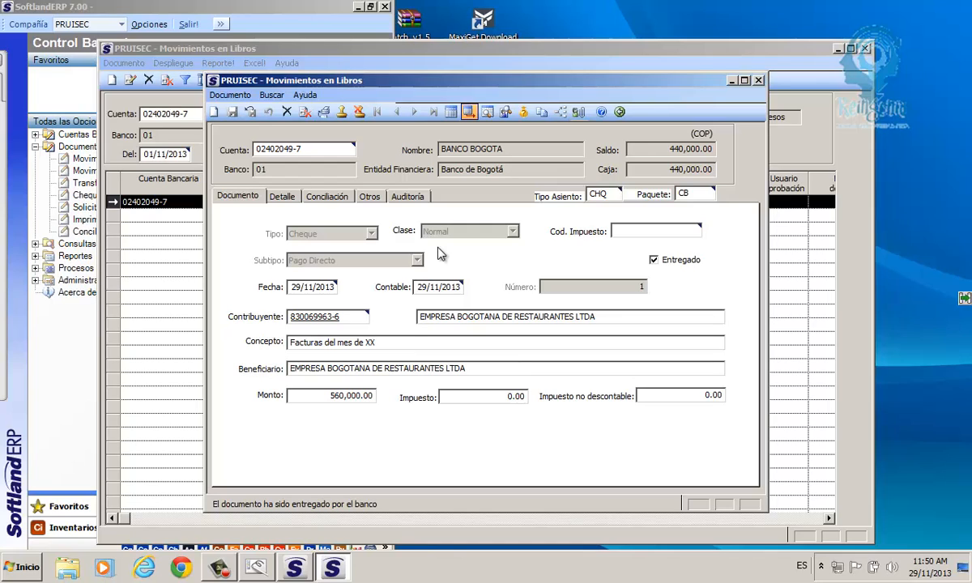
{"action": "left_click", "coordinate": [325, 114]}
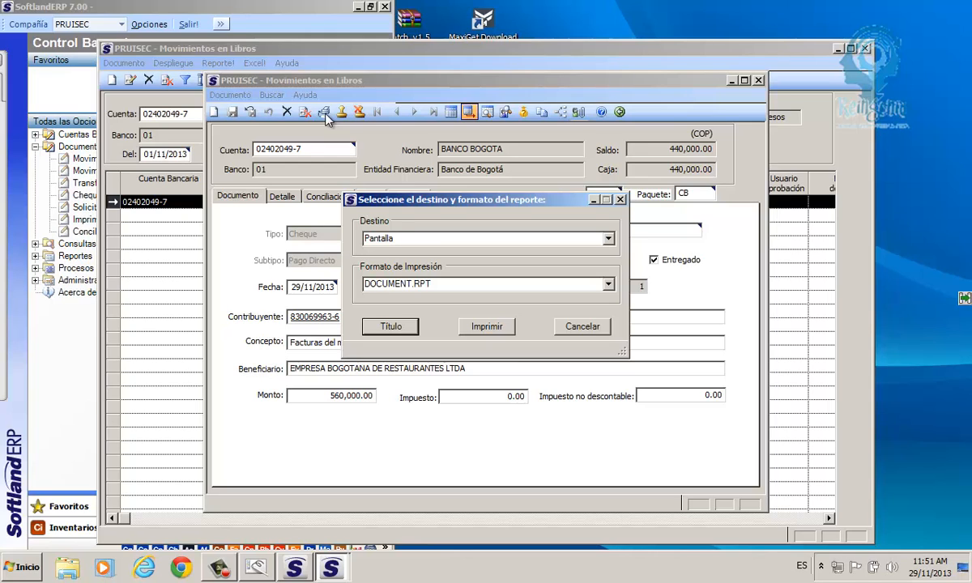
- Preview the DOCUMENT.RPT voucher on screen, maximized, down to the Asientos Contables lines of CB00000002
{"action": "left_click", "coordinate": [483, 327]}
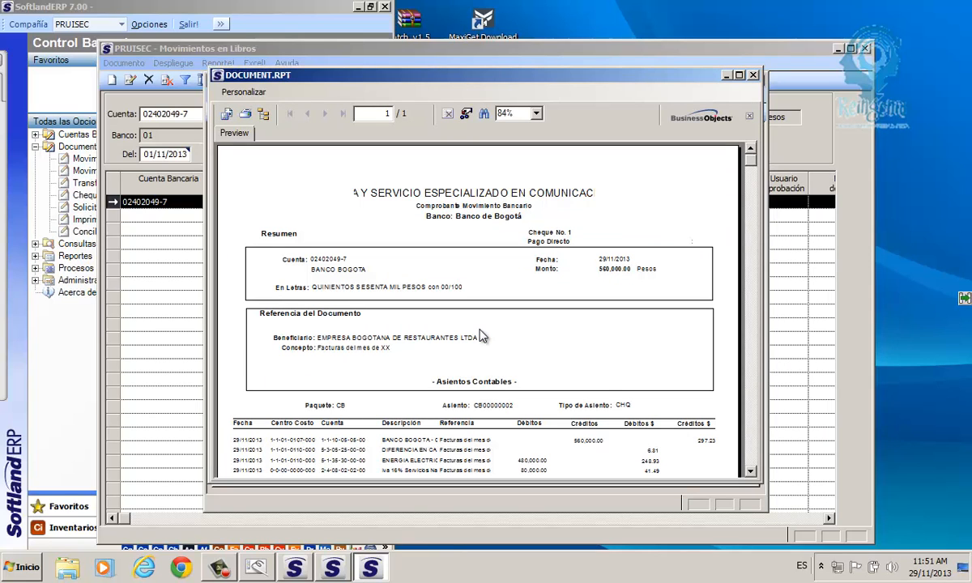
{"action": "left_click", "coordinate": [739, 74]}
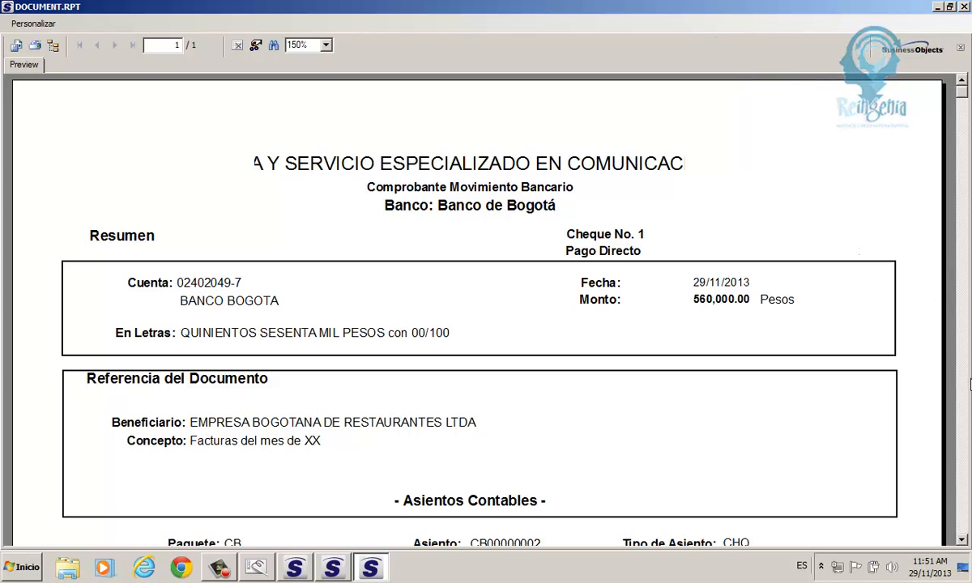
{"action": "left_click", "coordinate": [967, 387]}
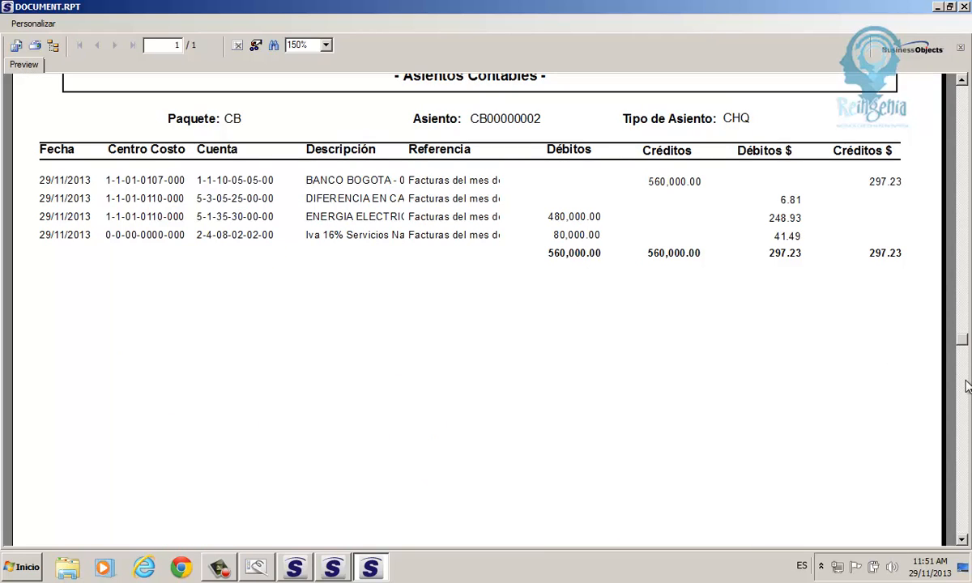
{"action": "left_click", "coordinate": [966, 417]}
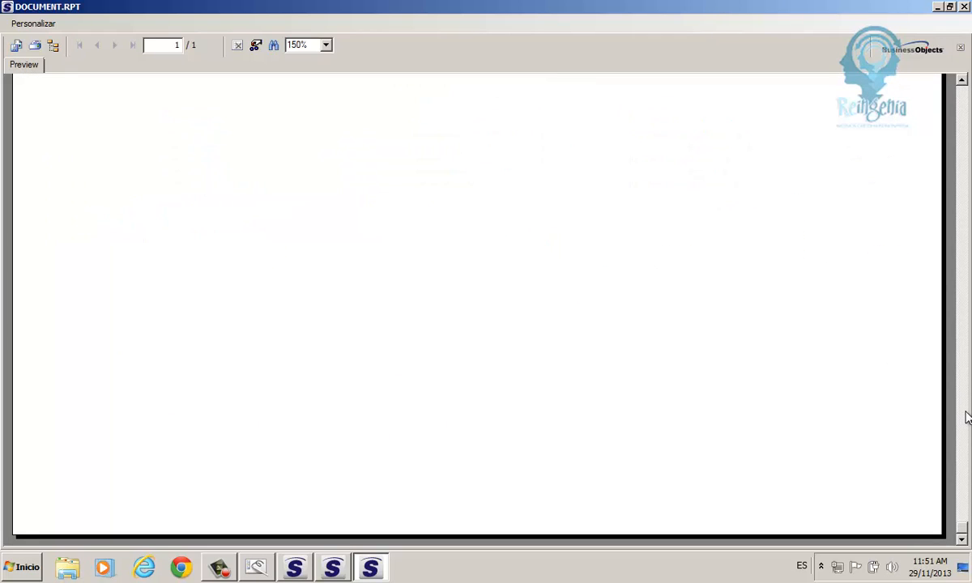
{"action": "left_click", "coordinate": [963, 320]}
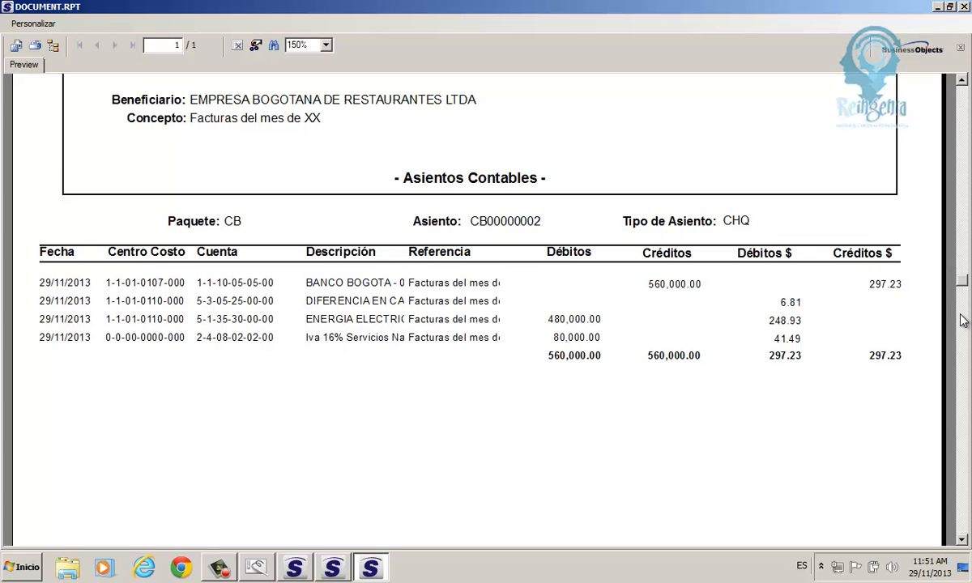
{"action": "left_click", "coordinate": [233, 223]}
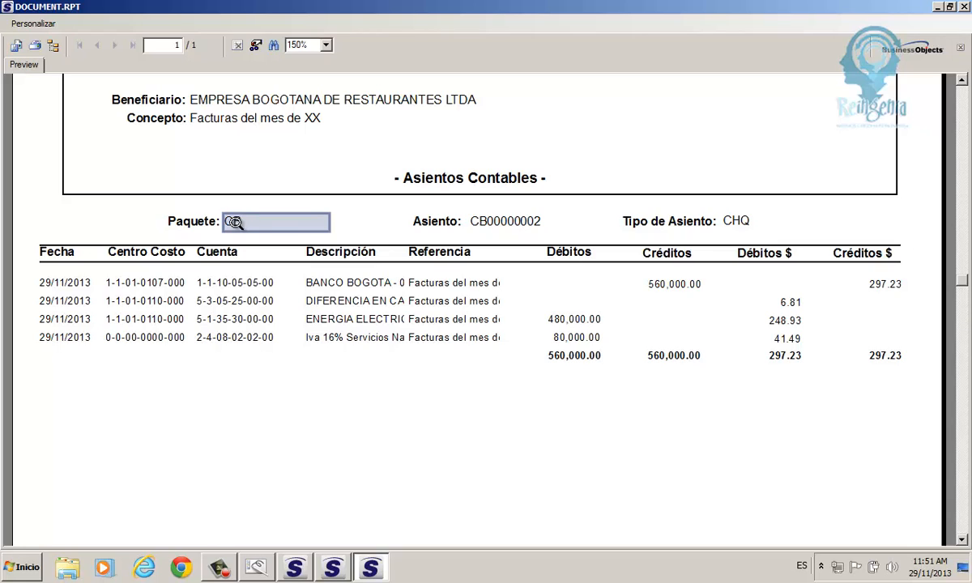
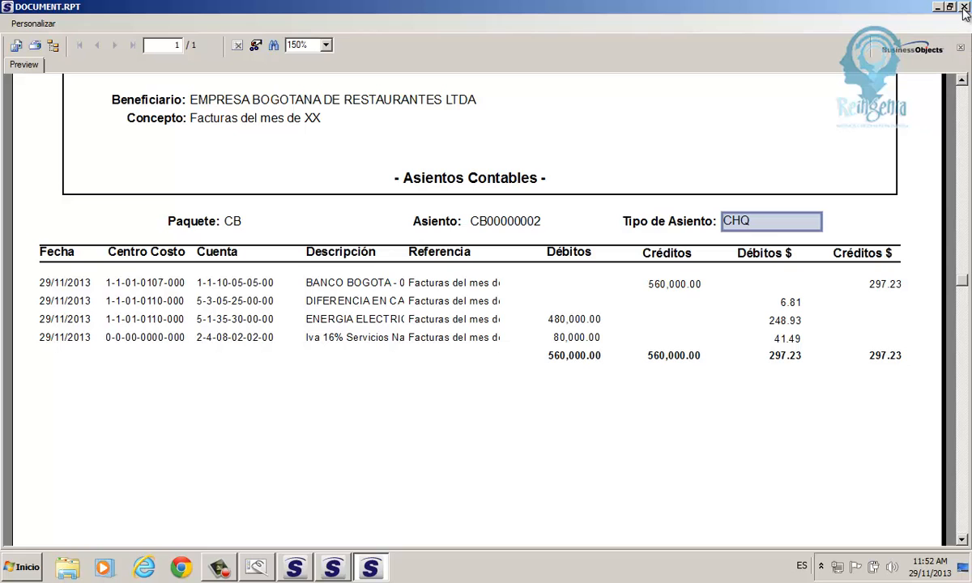
{"action": "left_click", "coordinate": [964, 7]}
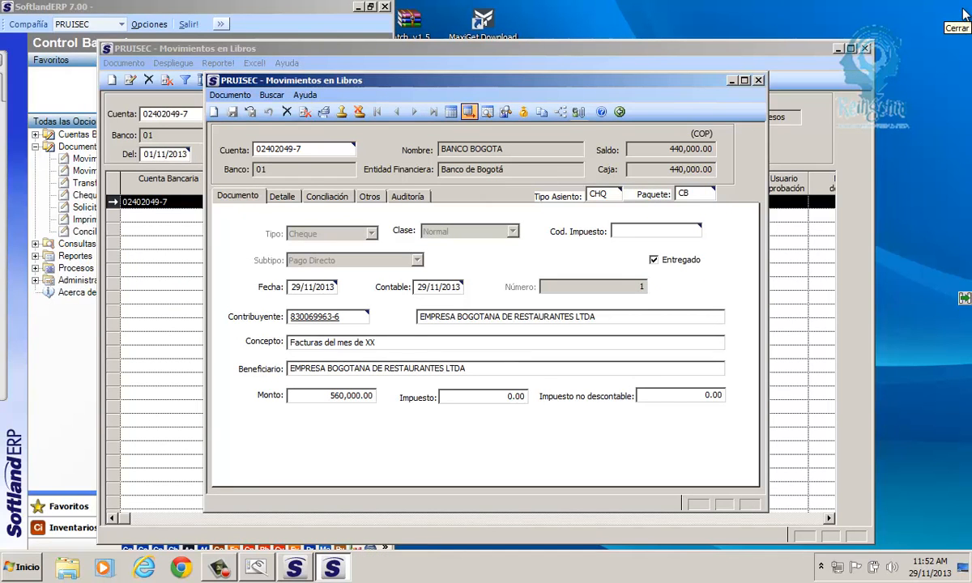
{"action": "left_click", "coordinate": [620, 112]}
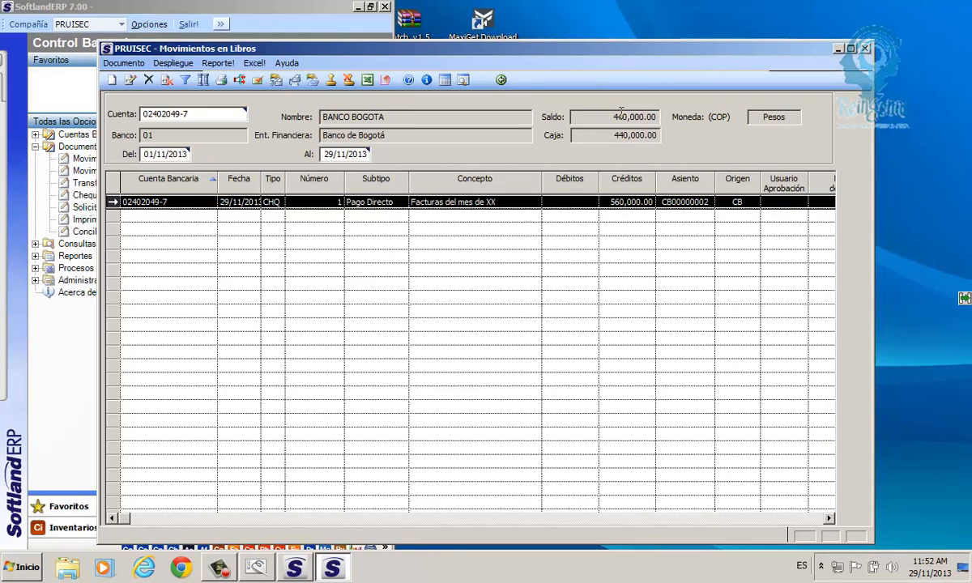
{"action": "left_click", "coordinate": [483, 80]}
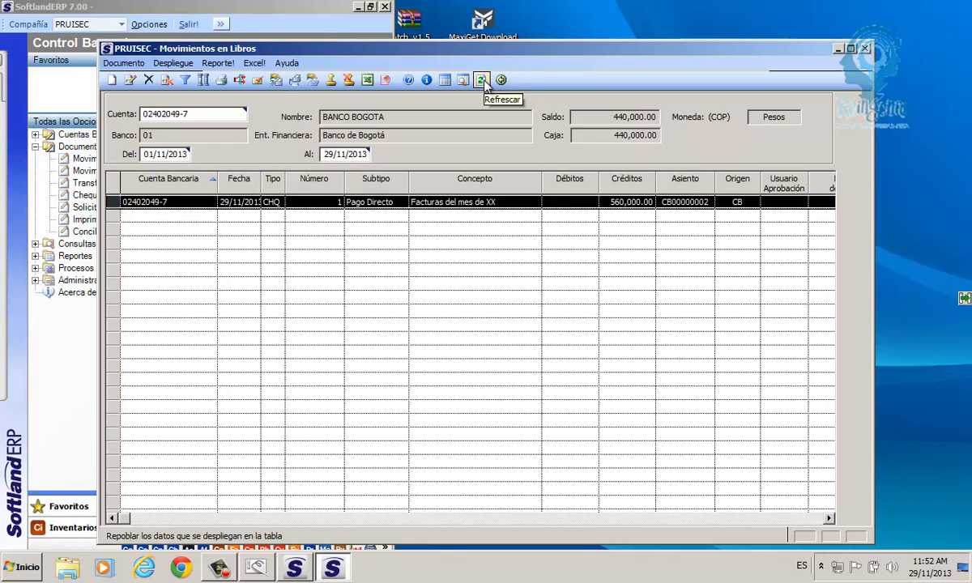
{"action": "left_click", "coordinate": [277, 80]}
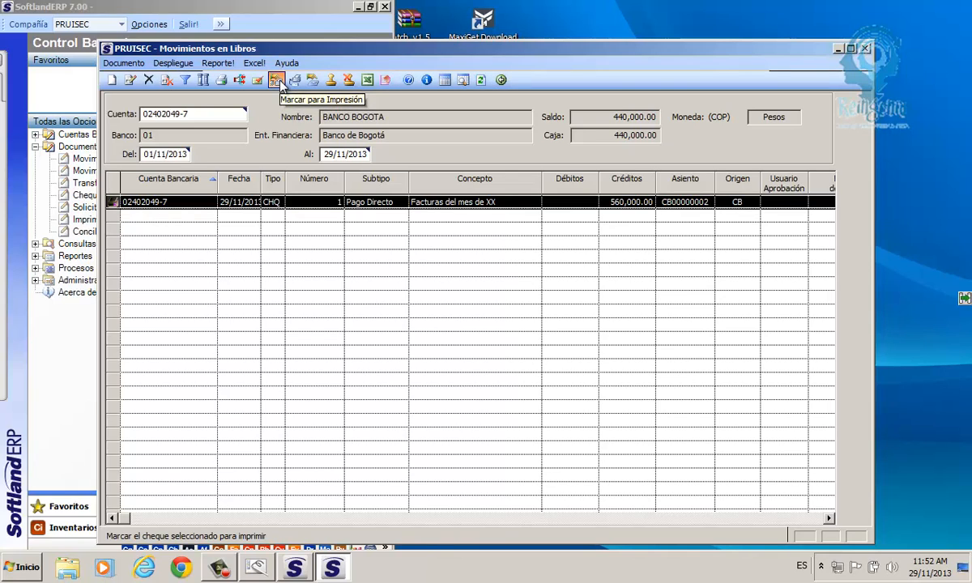
{"action": "left_click", "coordinate": [280, 85]}
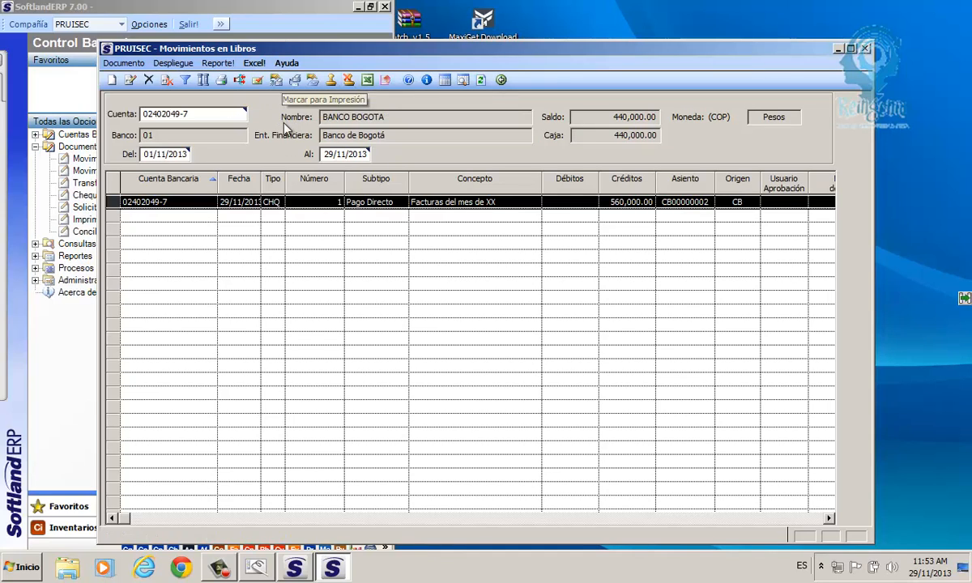
{"action": "left_click", "coordinate": [275, 81]}
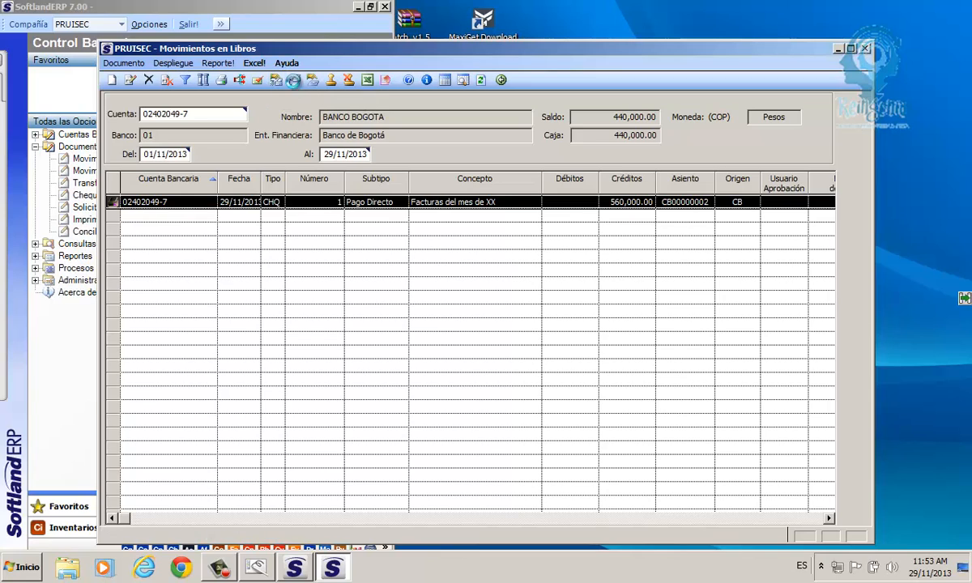
{"action": "left_click", "coordinate": [294, 81]}
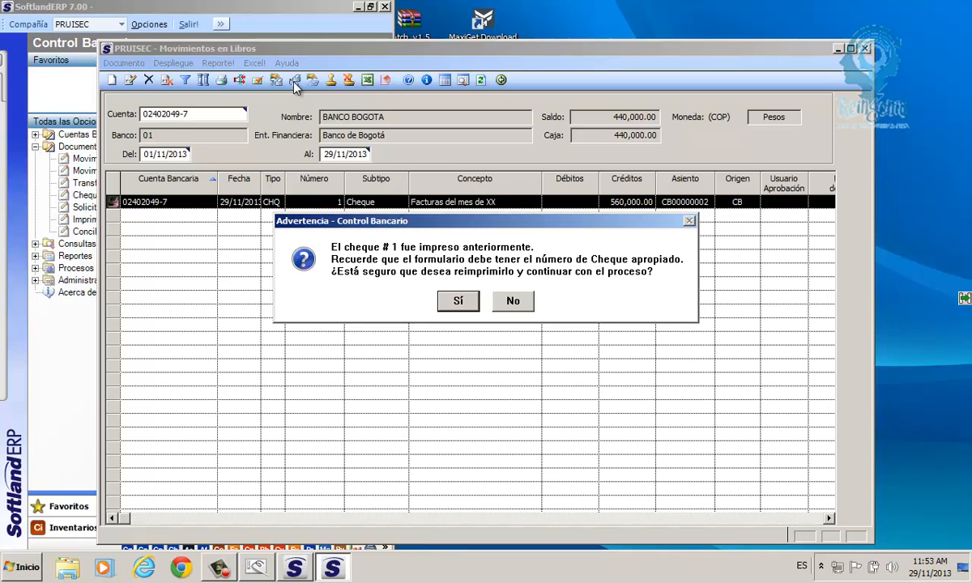
{"action": "left_click", "coordinate": [460, 302]}
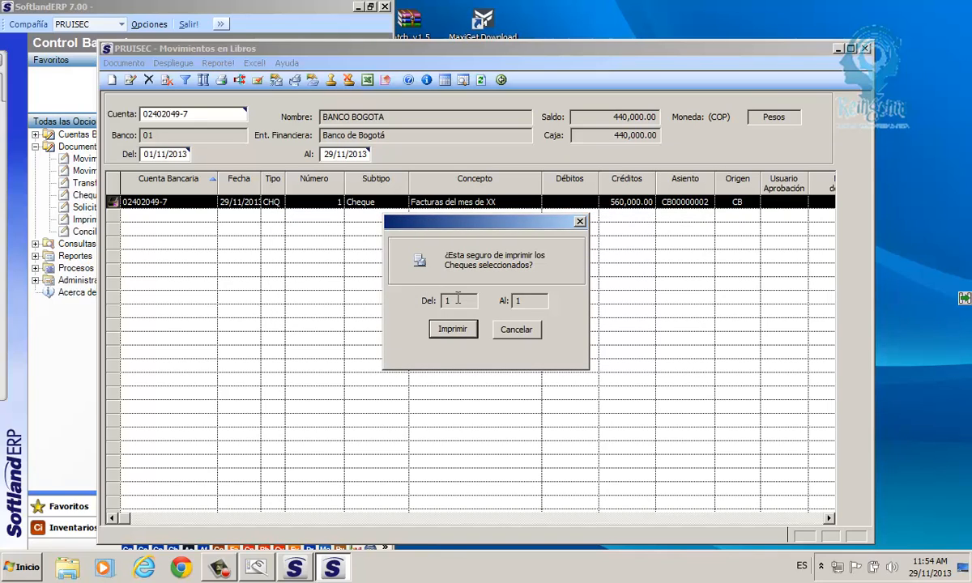
{"action": "left_click", "coordinate": [458, 299]}
{"action": "left_click", "coordinate": [458, 335]}
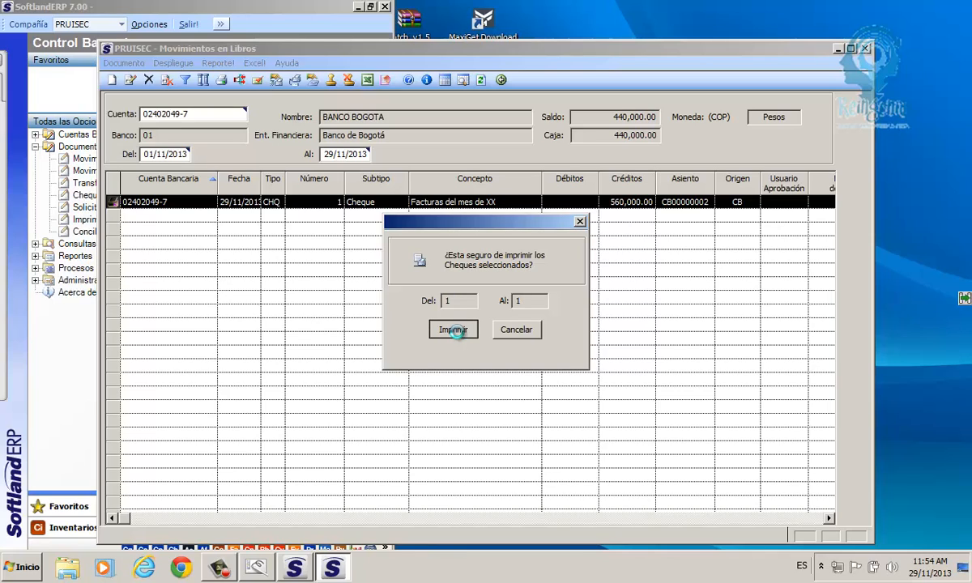
{"action": "left_click", "coordinate": [459, 335]}
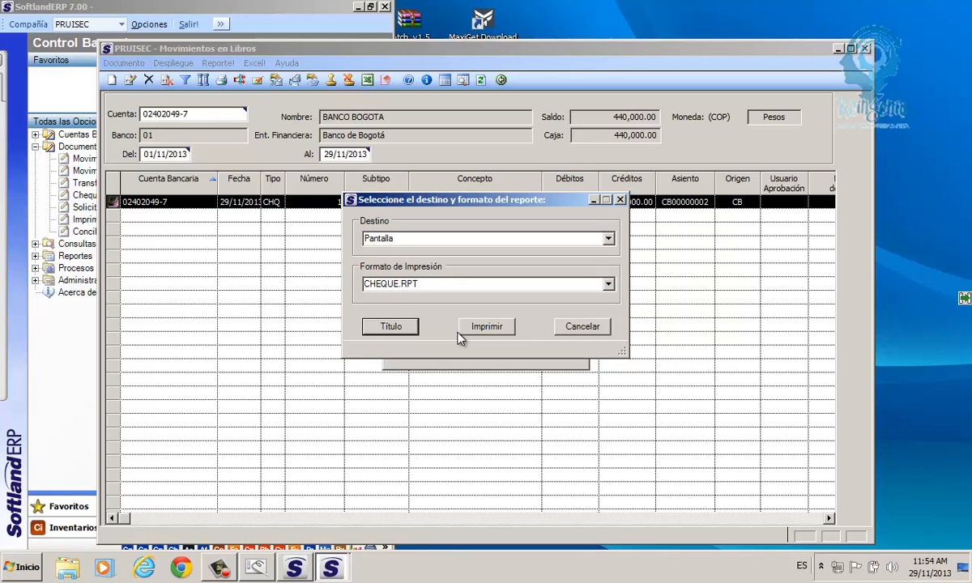
{"action": "left_click", "coordinate": [399, 240]}
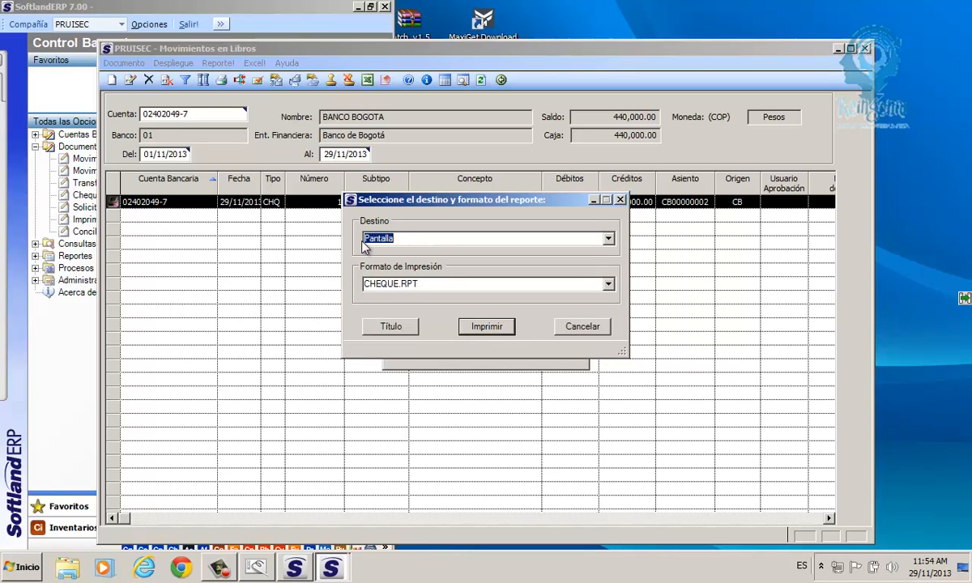
{"action": "left_click", "coordinate": [480, 332]}
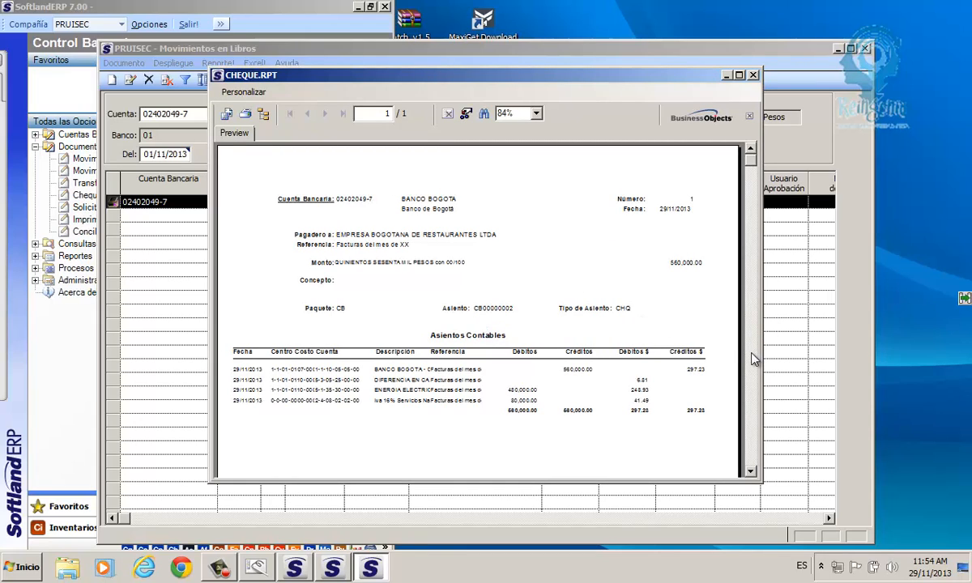
{"action": "scroll", "coordinate": [753, 358], "scroll_direction": "down", "scroll_amount": 10}
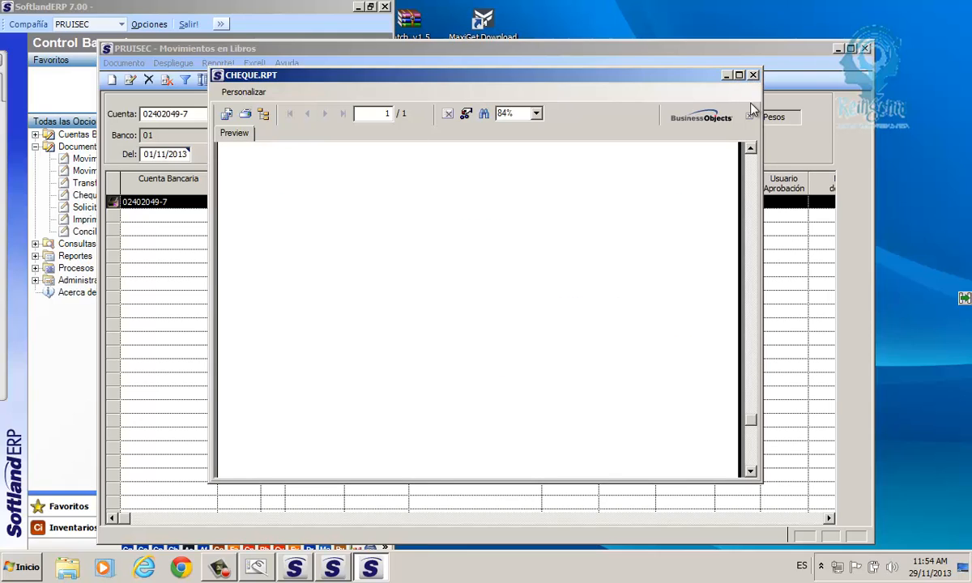
{"action": "scroll", "coordinate": [757, 205], "scroll_direction": "up", "scroll_amount": 10}
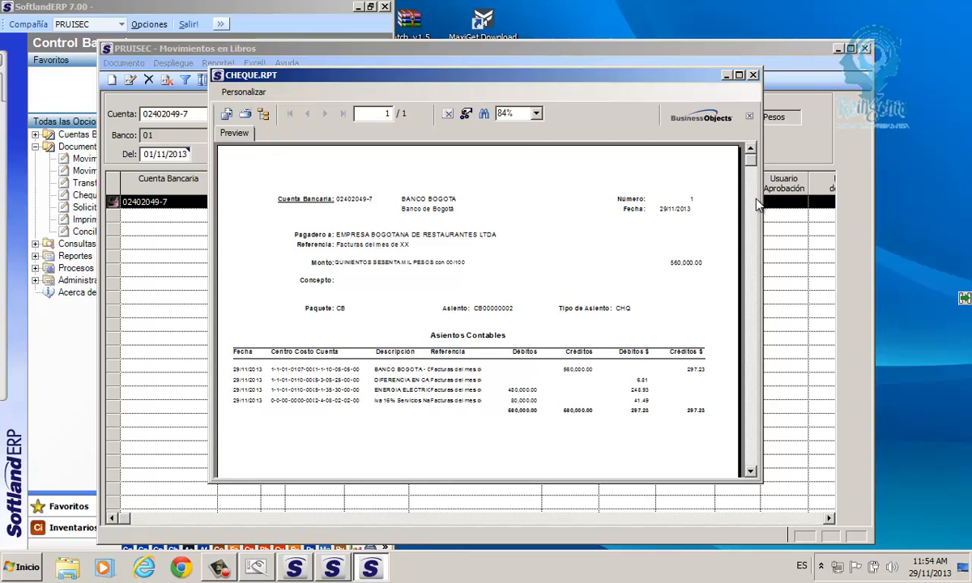
{"action": "left_click", "coordinate": [740, 75]}
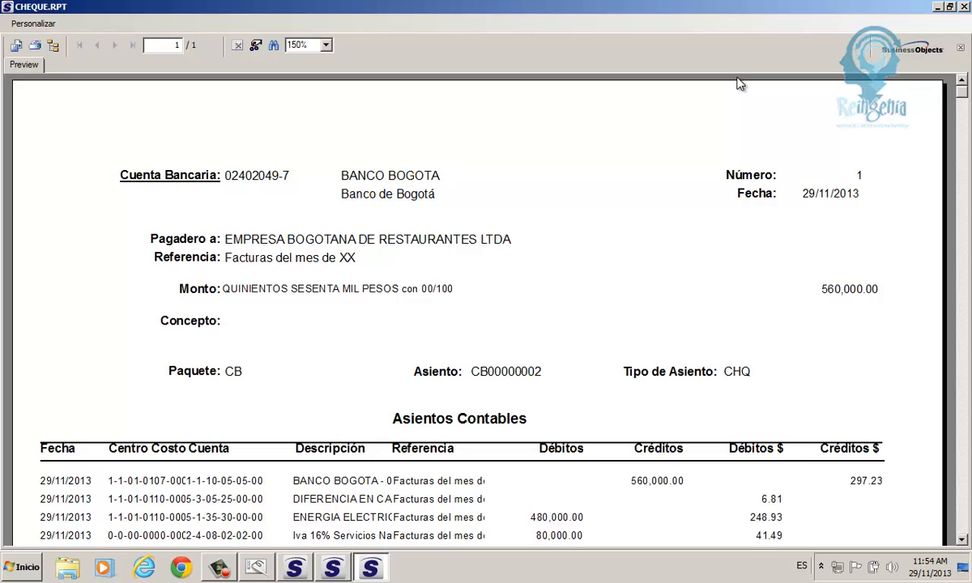
{"action": "left_click", "coordinate": [965, 222]}
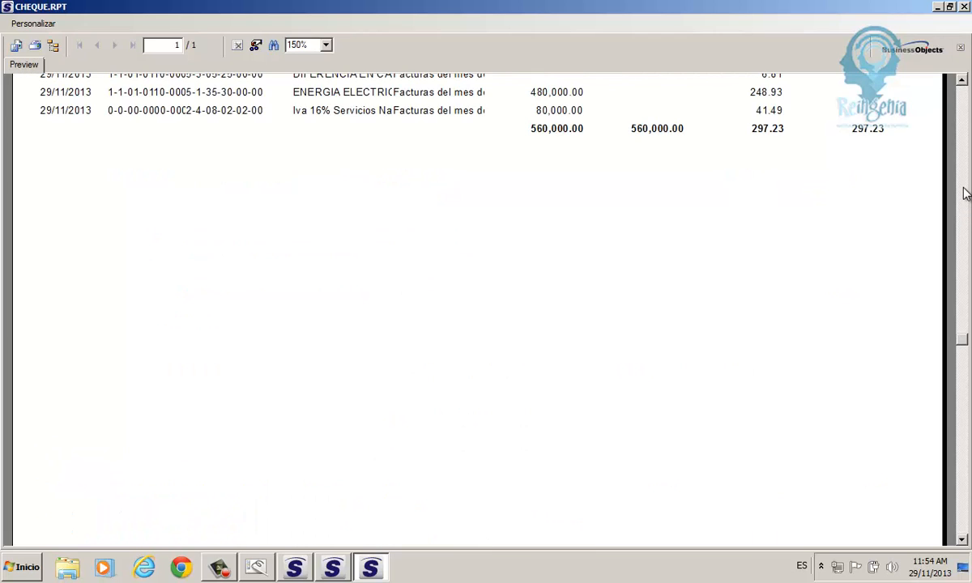
{"action": "left_click", "coordinate": [964, 192]}
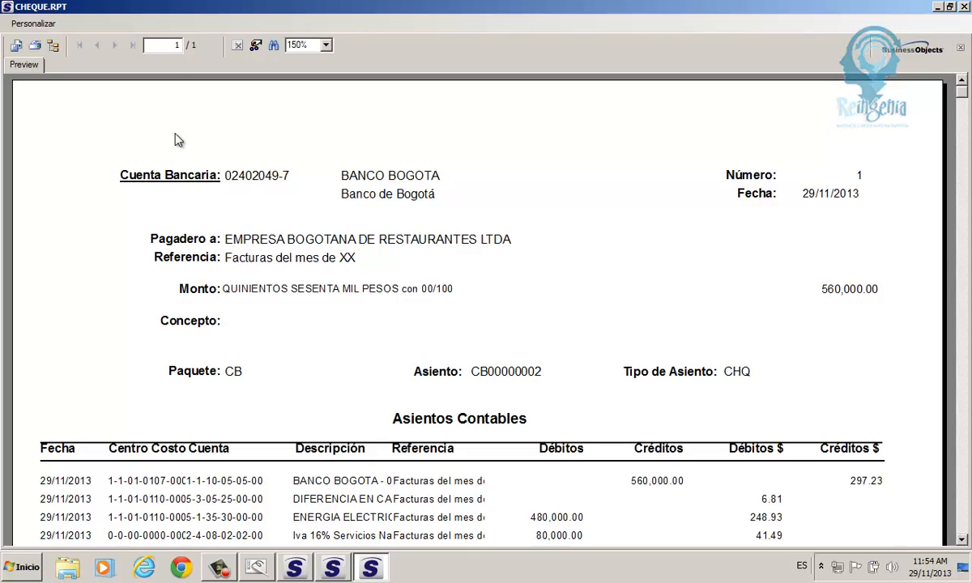
{"action": "left_click_drag", "start_coordinate": [24, 148], "coordinate": [927, 398]}
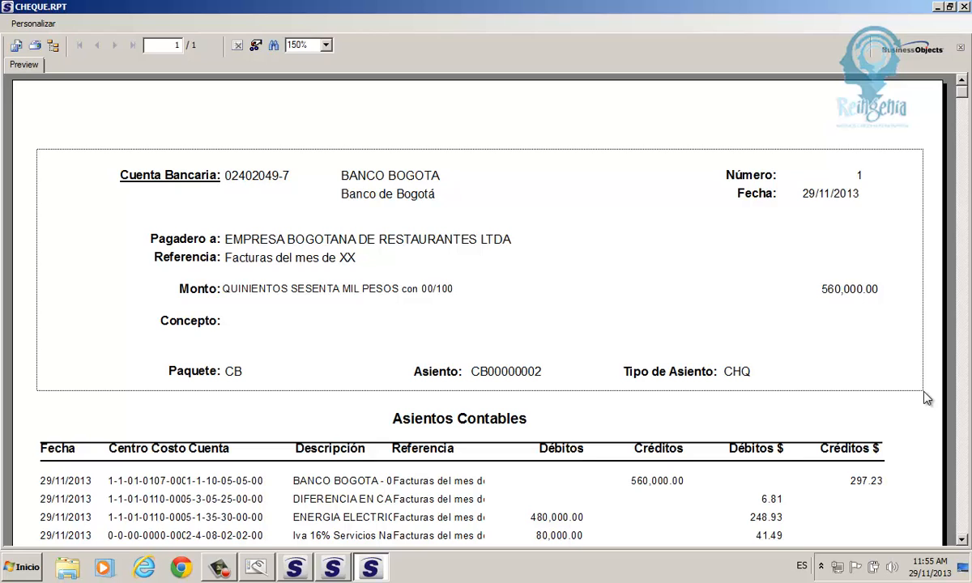
{"action": "left_click_drag", "start_coordinate": [928, 398], "coordinate": [866, 375]}
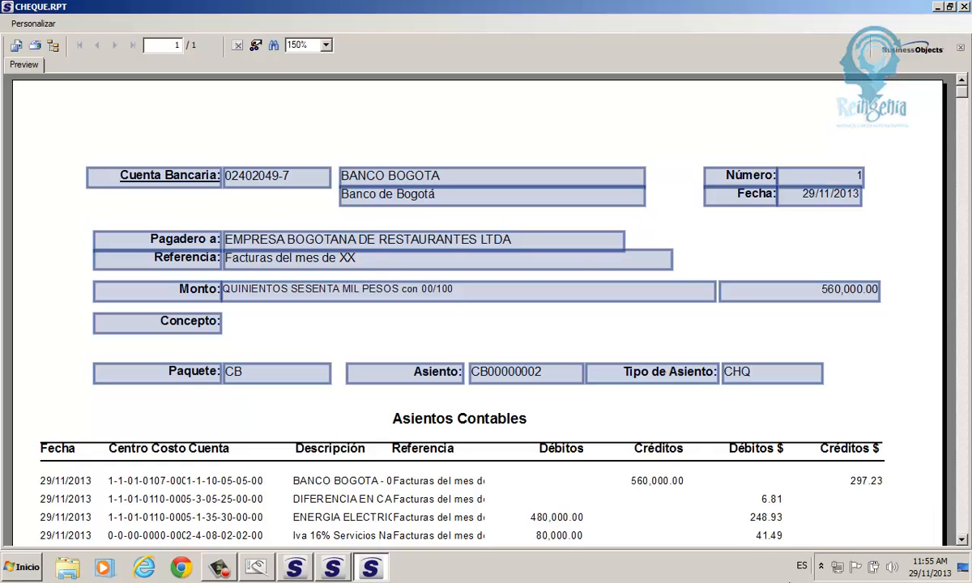
{"action": "left_click", "coordinate": [369, 257]}
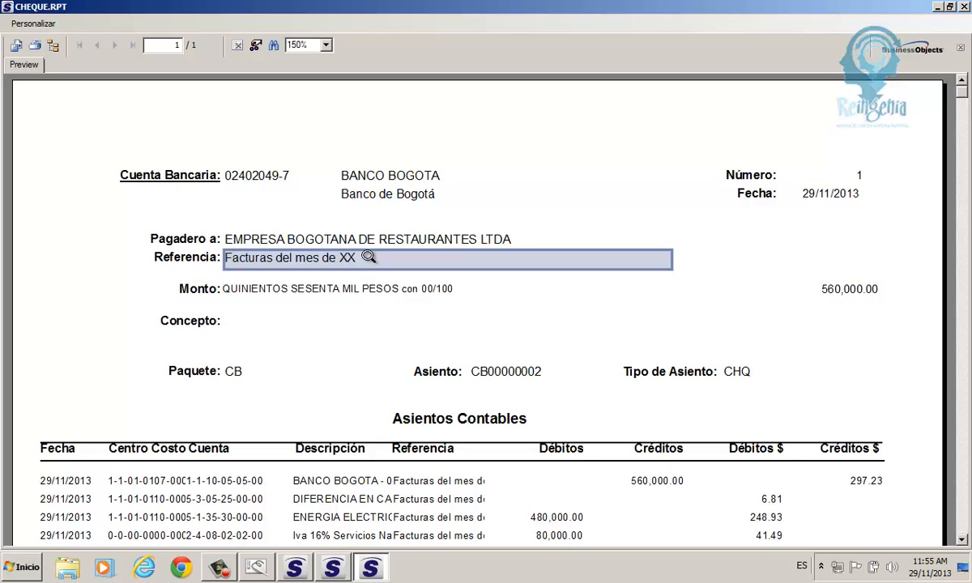
{"action": "left_click", "coordinate": [41, 46]}
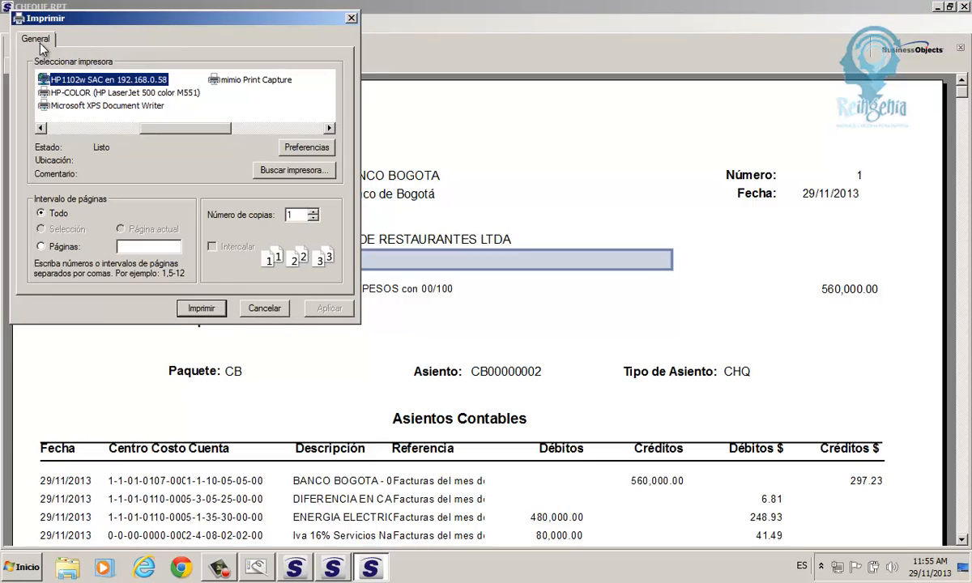
{"action": "left_click", "coordinate": [266, 309]}
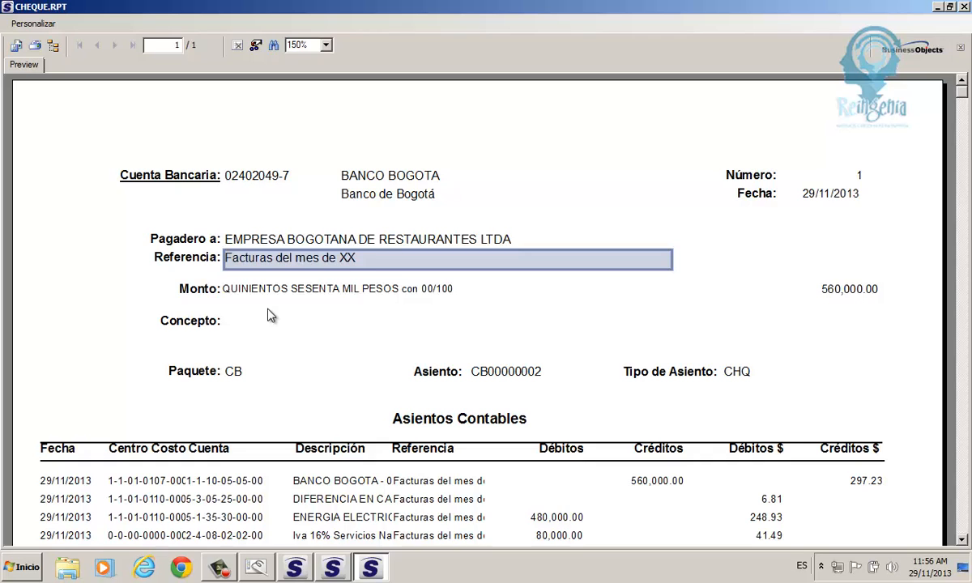
{"action": "left_click_drag", "start_coordinate": [54, 126], "coordinate": [920, 420]}
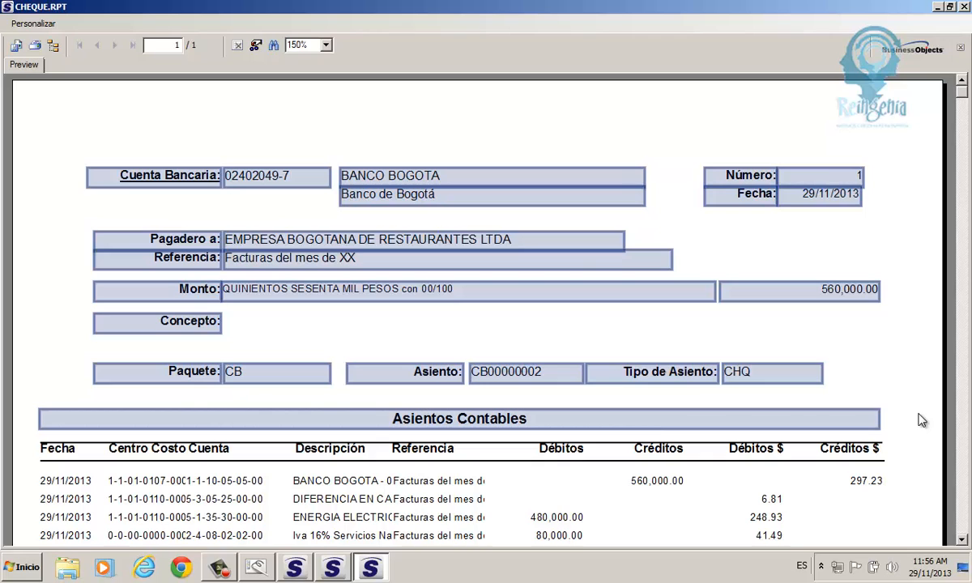
{"action": "left_click", "coordinate": [36, 46]}
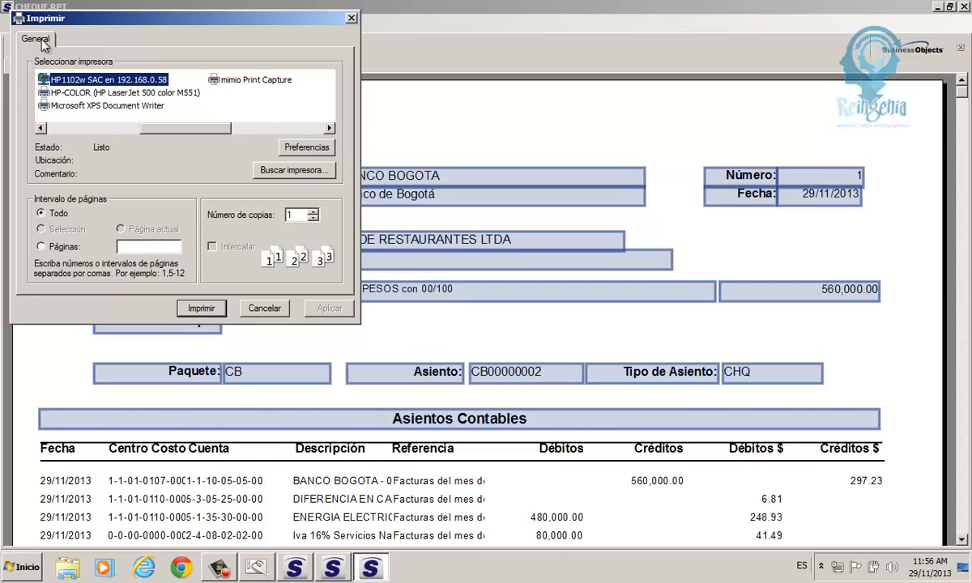
{"action": "left_click", "coordinate": [271, 309]}
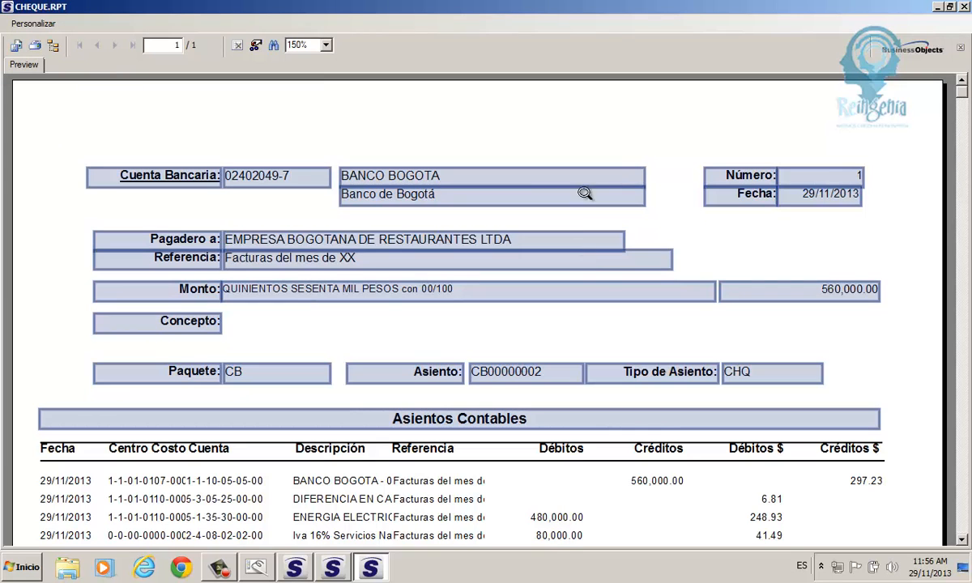
{"action": "left_click", "coordinate": [964, 8]}
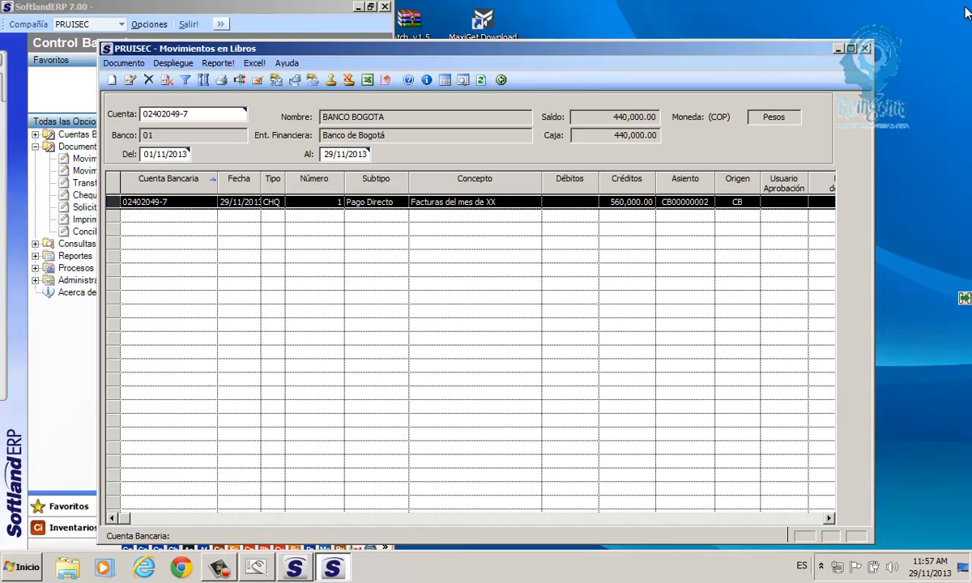
{"action": "left_click", "coordinate": [332, 81]}
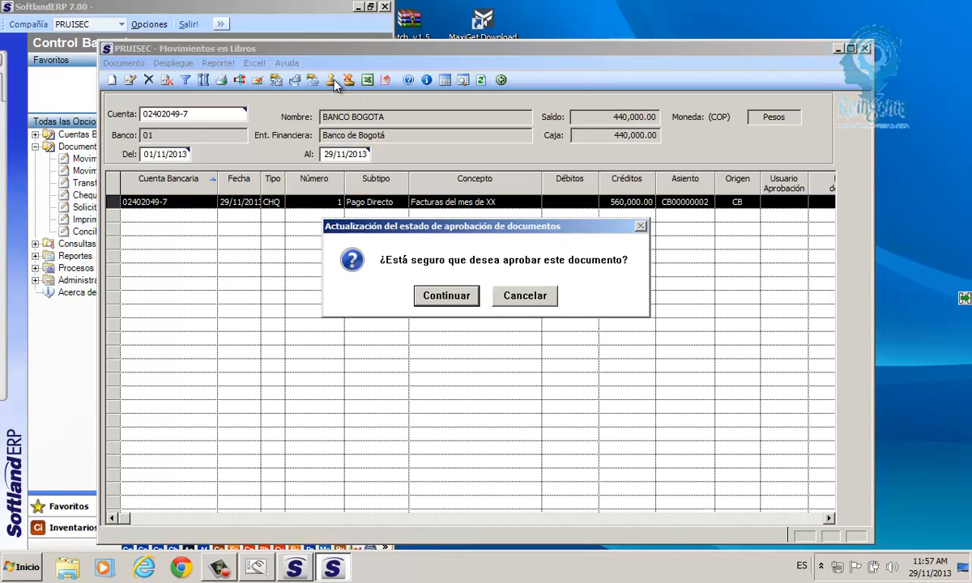
{"action": "left_click", "coordinate": [438, 296]}
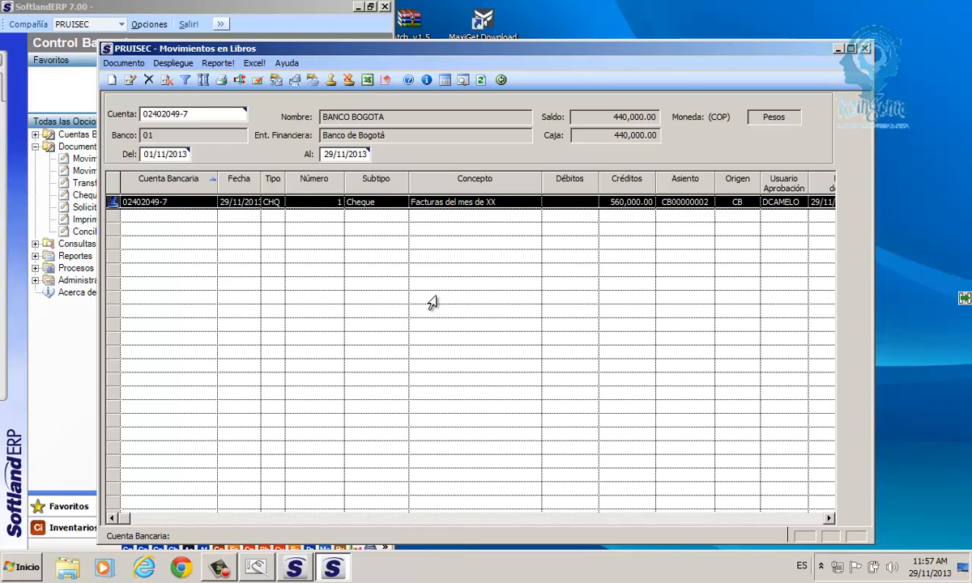
{"action": "left_click_drag", "start_coordinate": [577, 117], "coordinate": [665, 123]}
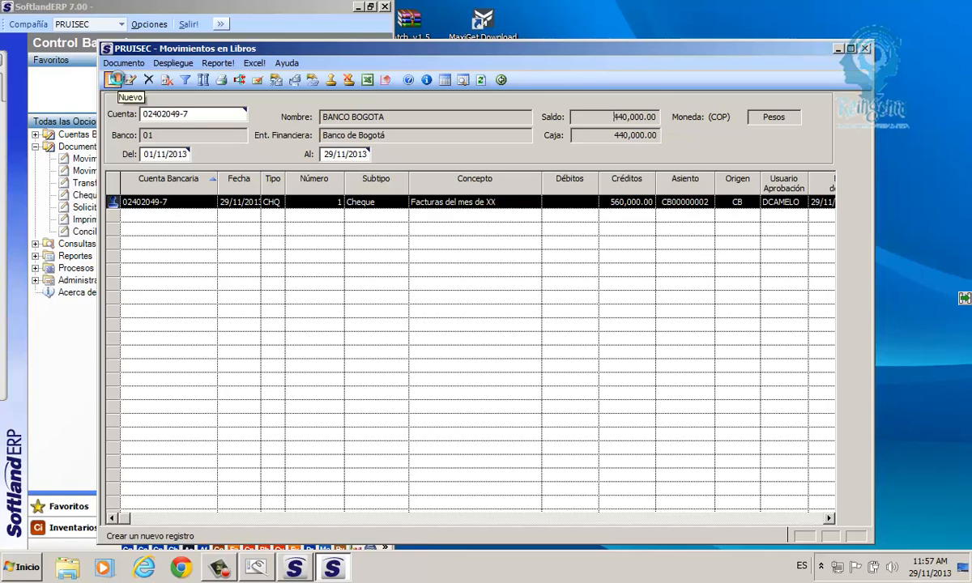
{"action": "left_click", "coordinate": [115, 79]}
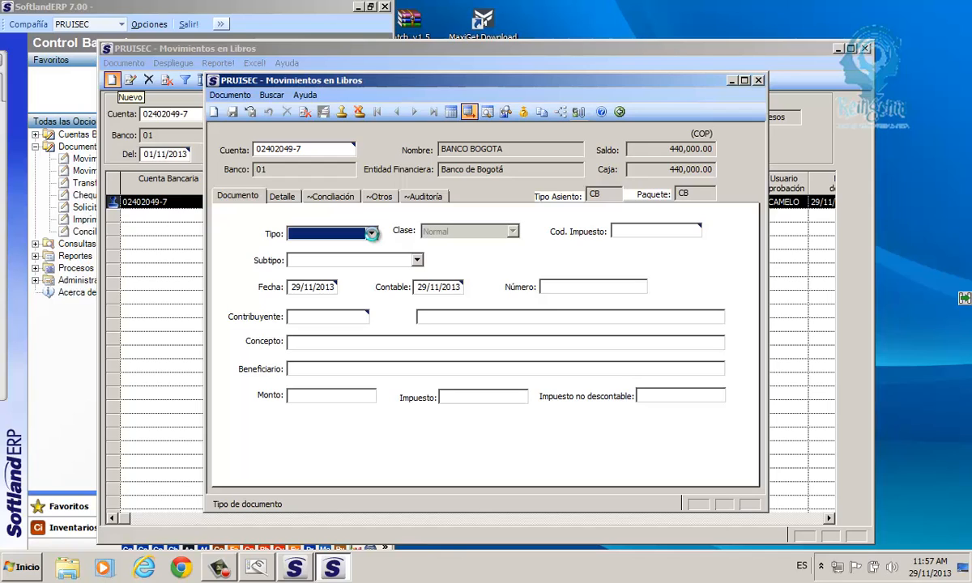
{"action": "left_click", "coordinate": [371, 235]}
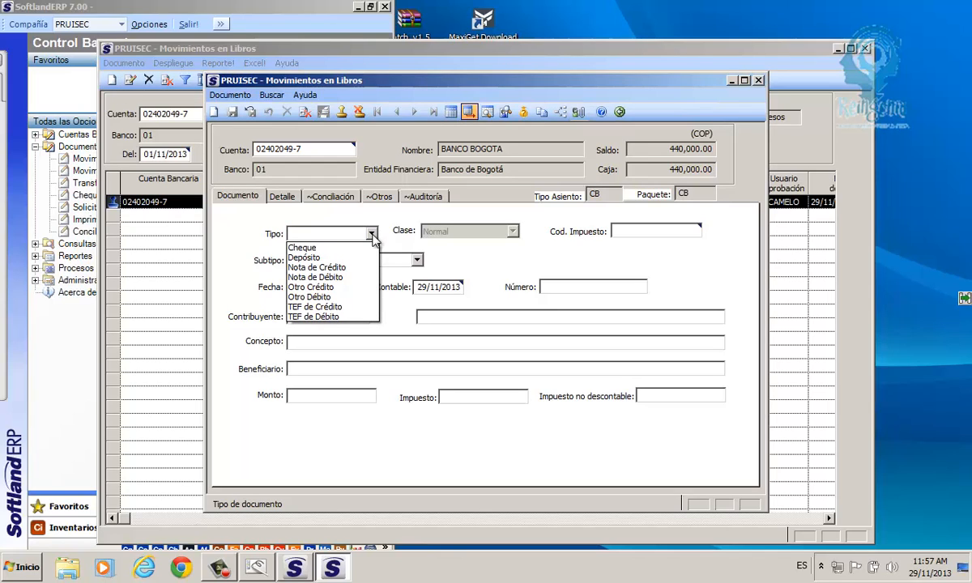
{"action": "left_click", "coordinate": [309, 260]}
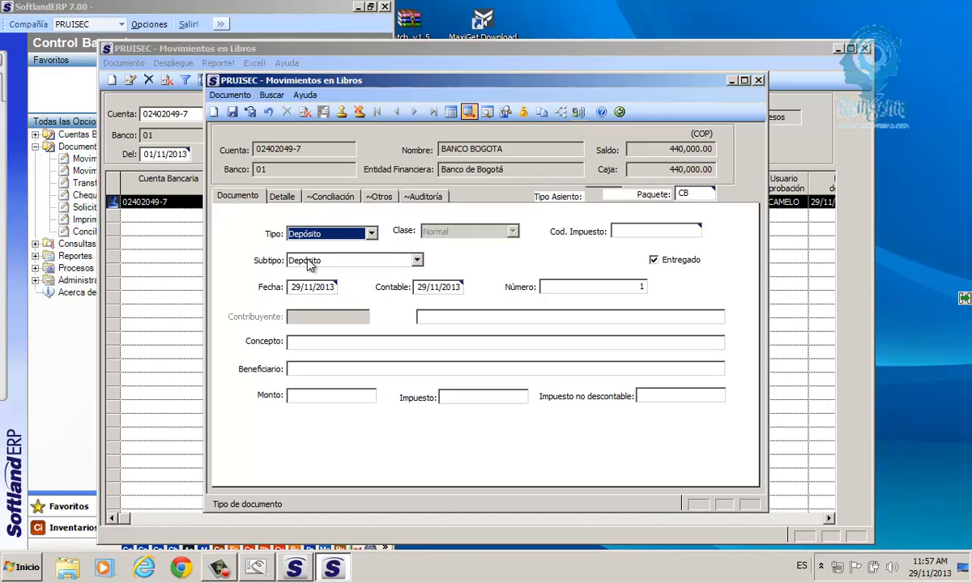
{"action": "left_click", "coordinate": [417, 260]}
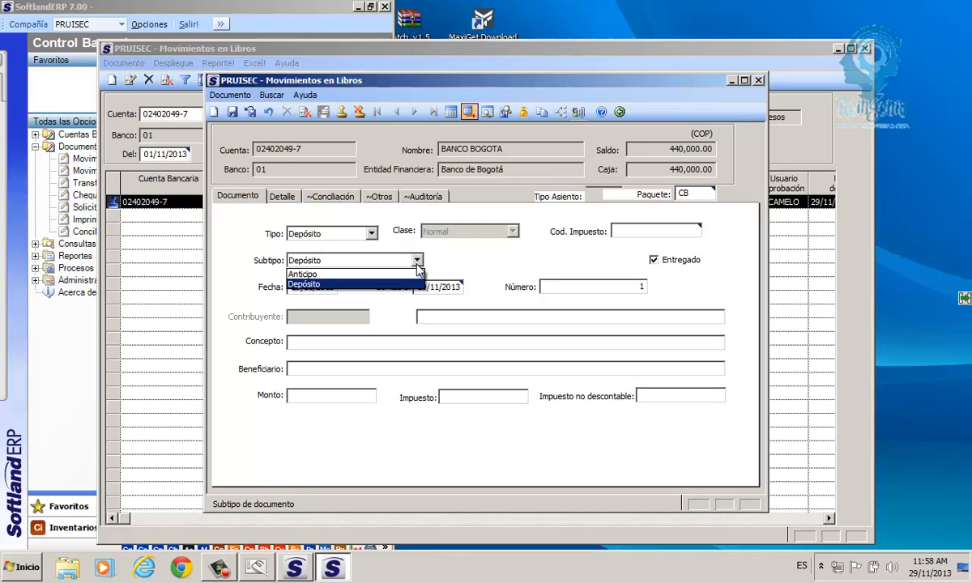
{"action": "left_click", "coordinate": [304, 283]}
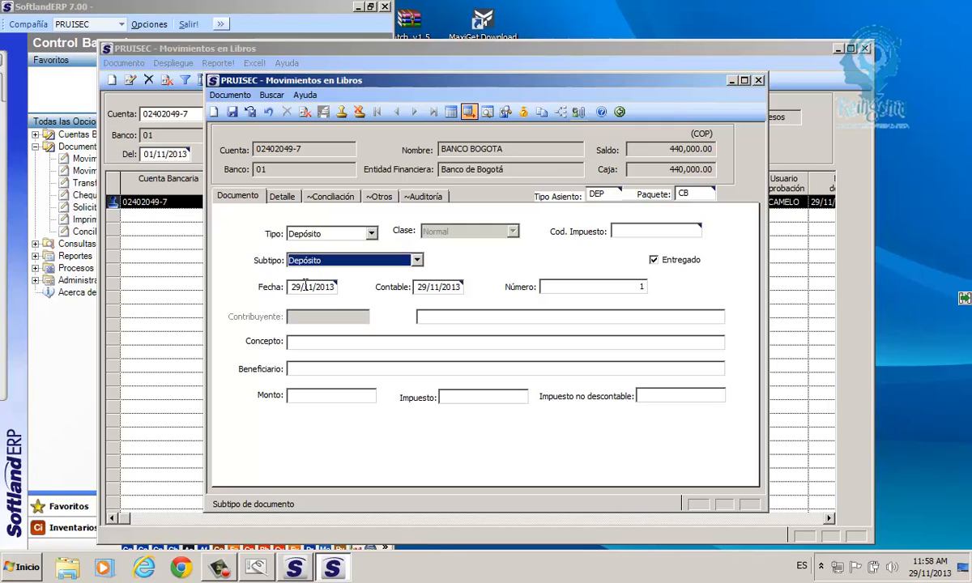
{"action": "left_click", "coordinate": [305, 284]}
{"action": "left_click_drag", "start_coordinate": [290, 287], "coordinate": [339, 290]}
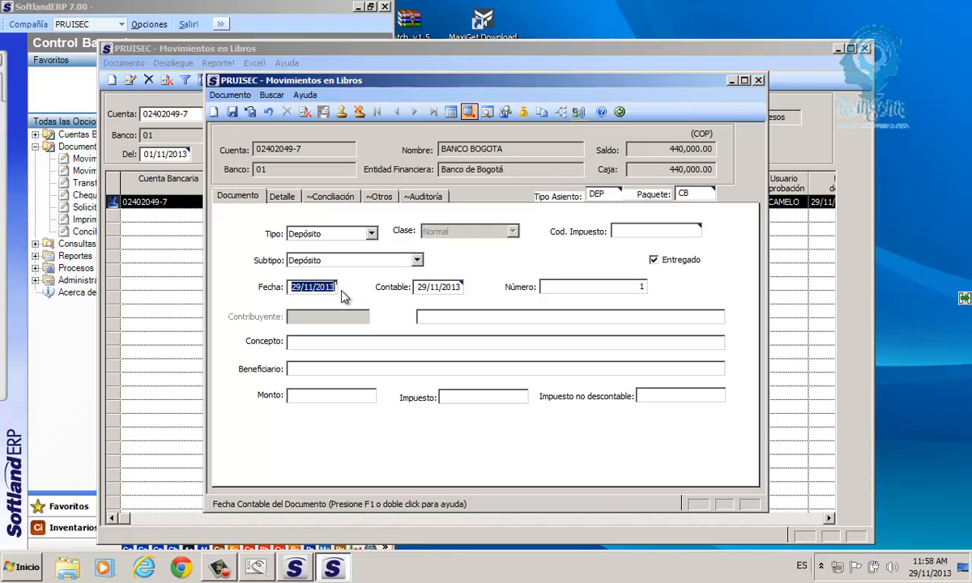
{"action": "left_click", "coordinate": [418, 286]}
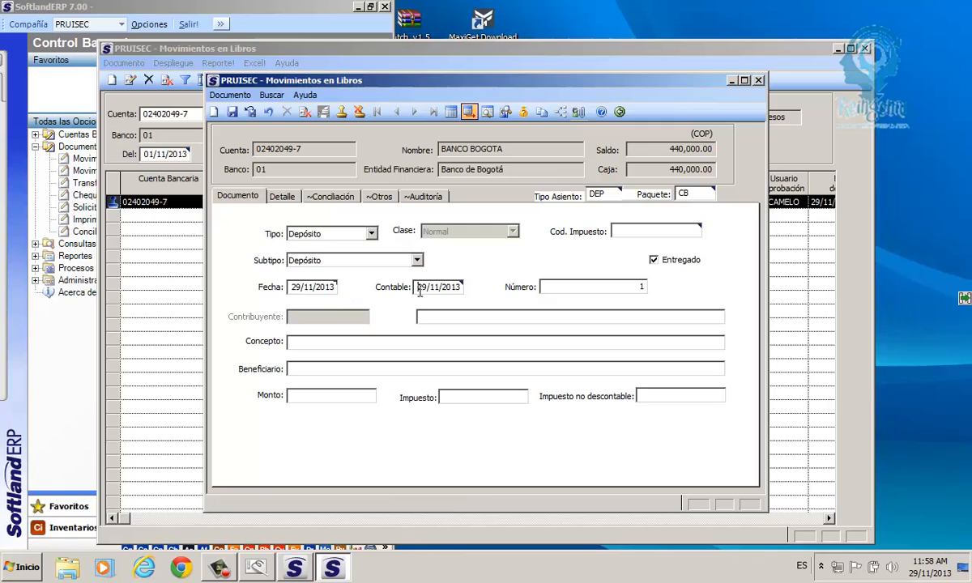
{"action": "left_click_drag", "start_coordinate": [416, 287], "coordinate": [469, 293]}
{"action": "left_click", "coordinate": [297, 343]}
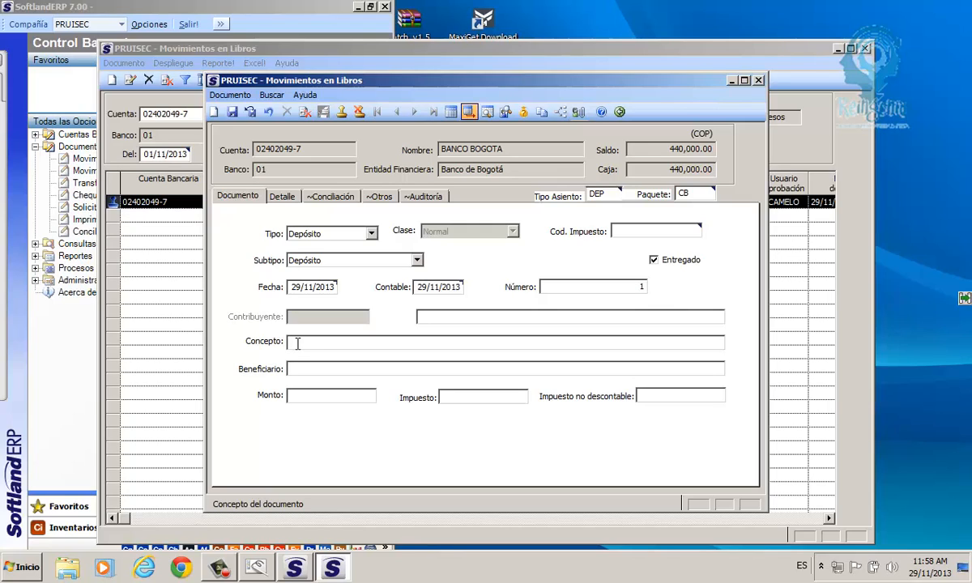
{"action": "type", "text": "consignacion por concepro"}
{"action": "key", "text": "BackSpace"}
{"action": "key", "text": "BackSpace"}
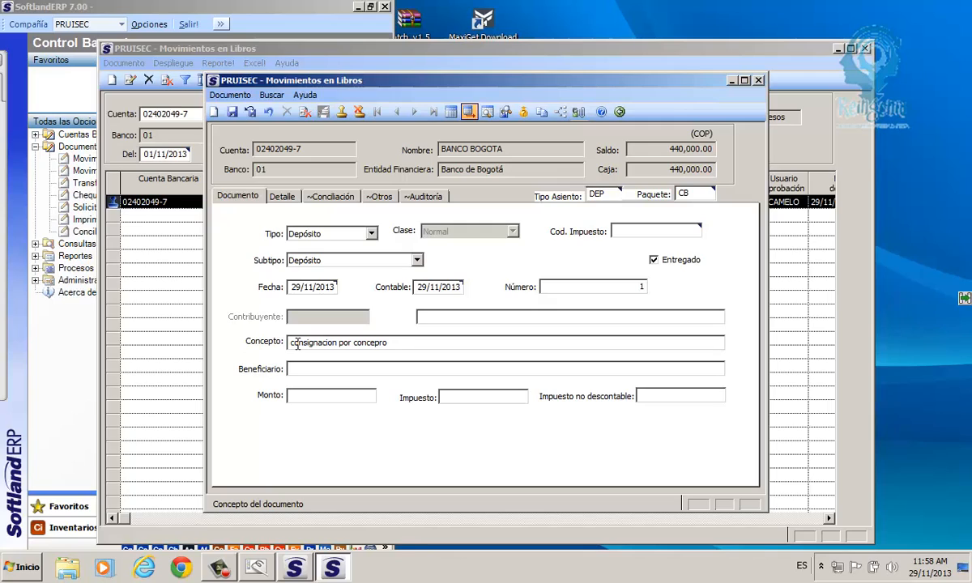
{"action": "key", "text": "BackSpace"}
{"action": "type", "text": "to "}
{"action": "type", "text": "de reintegr"}
{"action": "type", "text": "o"}
{"action": "key", "text": "BackSpace"}
{"action": "key", "text": "BackSpace"}
{"action": "key", "text": "BackSpace"}
{"action": "key", "text": "BackSpace"}
{"action": "key", "text": "BackSpace"}
{"action": "key", "text": "BackSpace"}
{"action": "key", "text": "BackSpace"}
{"action": "key", "text": "BackSpace"}
{"action": "key", "text": "BackSpace"}
{"action": "type", "text": "venta de materiales"}
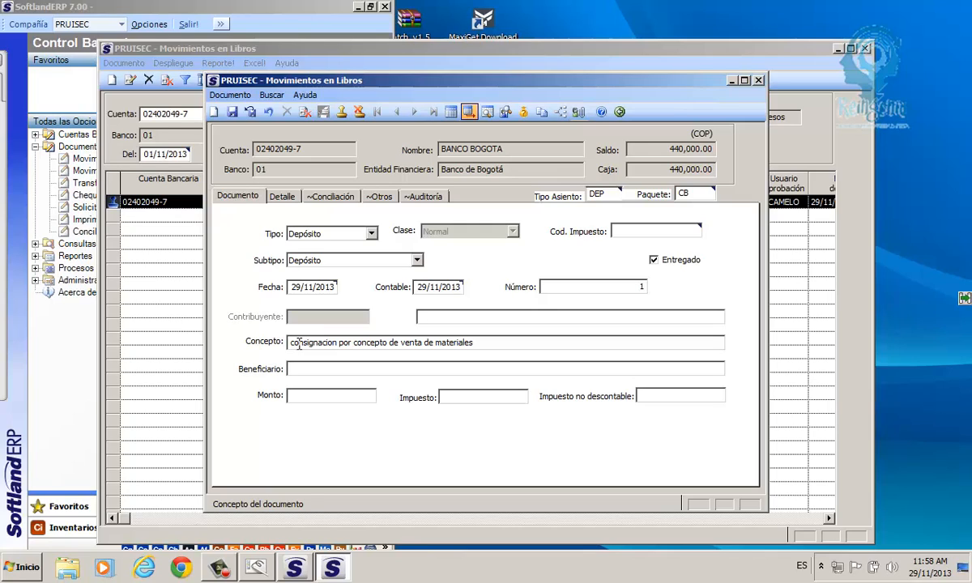
{"action": "left_click", "coordinate": [305, 369]}
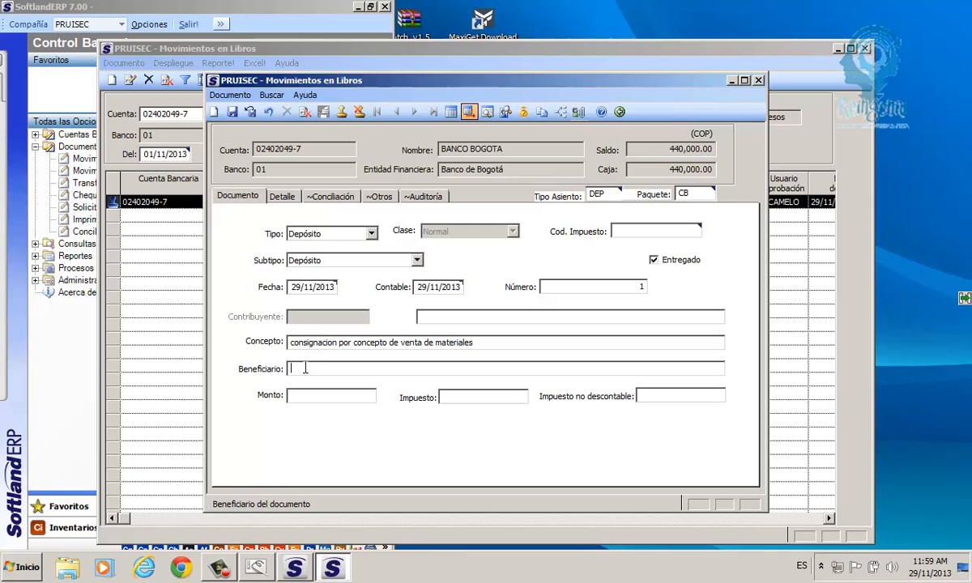
{"action": "key", "text": "Caps_Lock"}
{"action": "type", "text": "ISEC"}
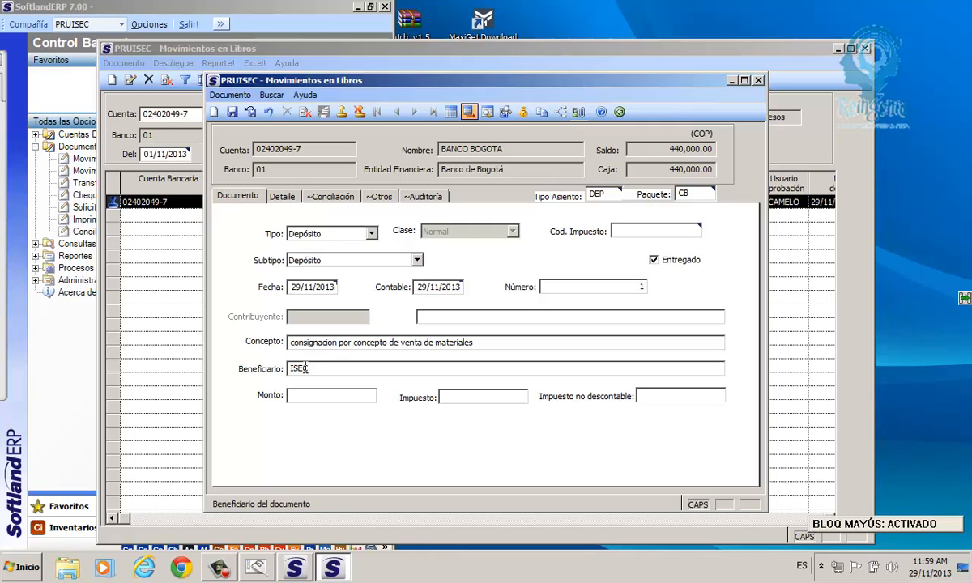
{"action": "key", "text": "Tab"}
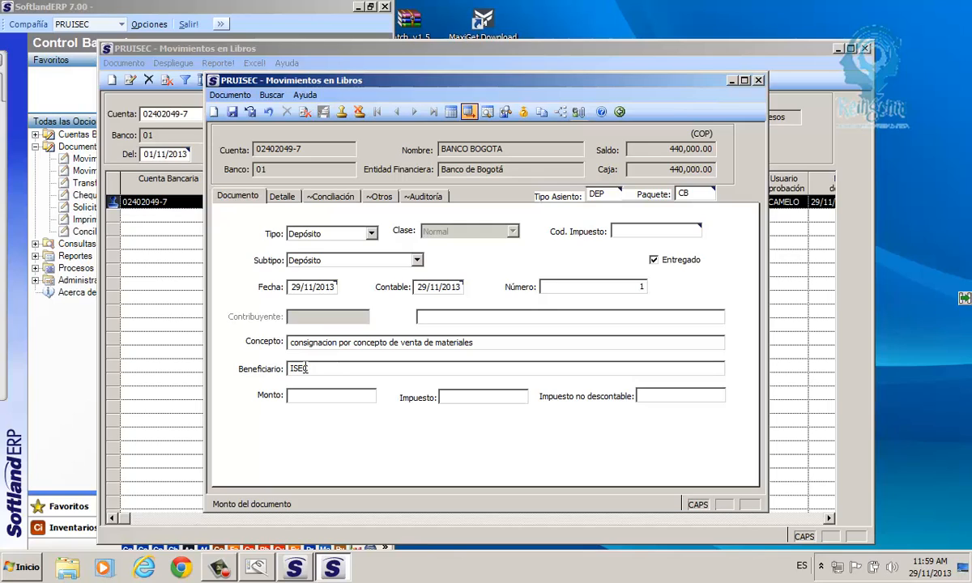
{"action": "type", "text": "345000"}
{"action": "left_click", "coordinate": [285, 197]}
{"action": "left_click", "coordinate": [243, 231]}
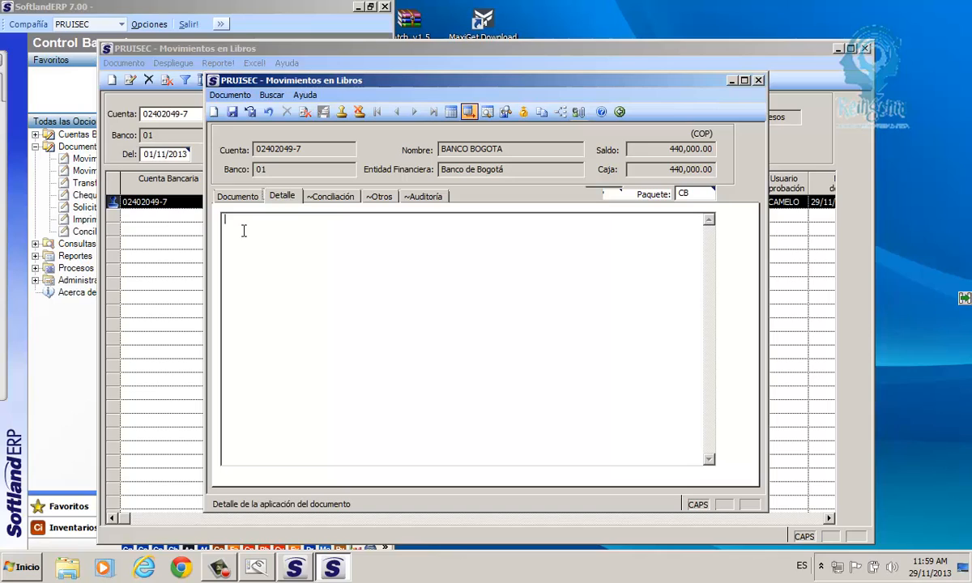
{"action": "left_click", "coordinate": [237, 198]}
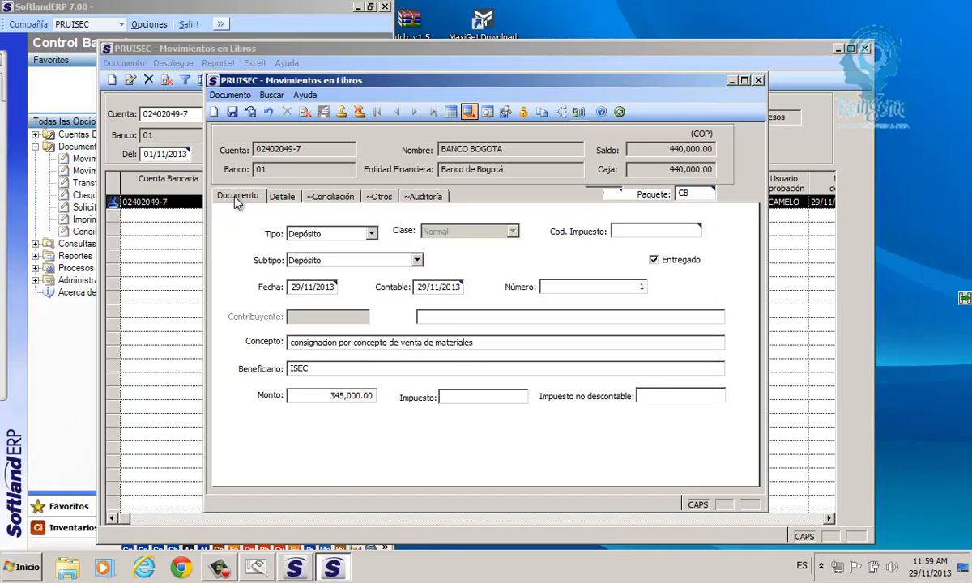
{"action": "left_click_drag", "start_coordinate": [231, 80], "coordinate": [193, 68]}
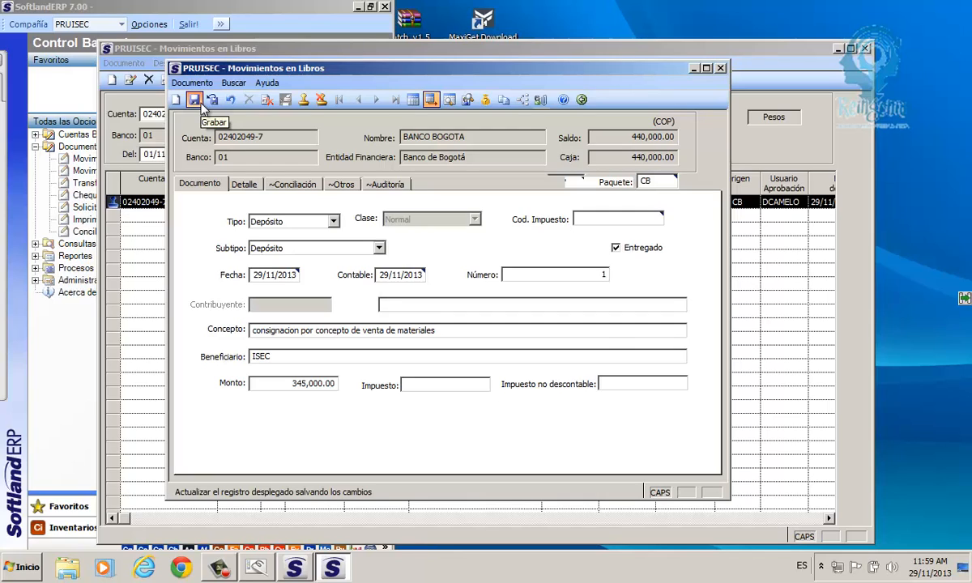
{"action": "left_click", "coordinate": [195, 101]}
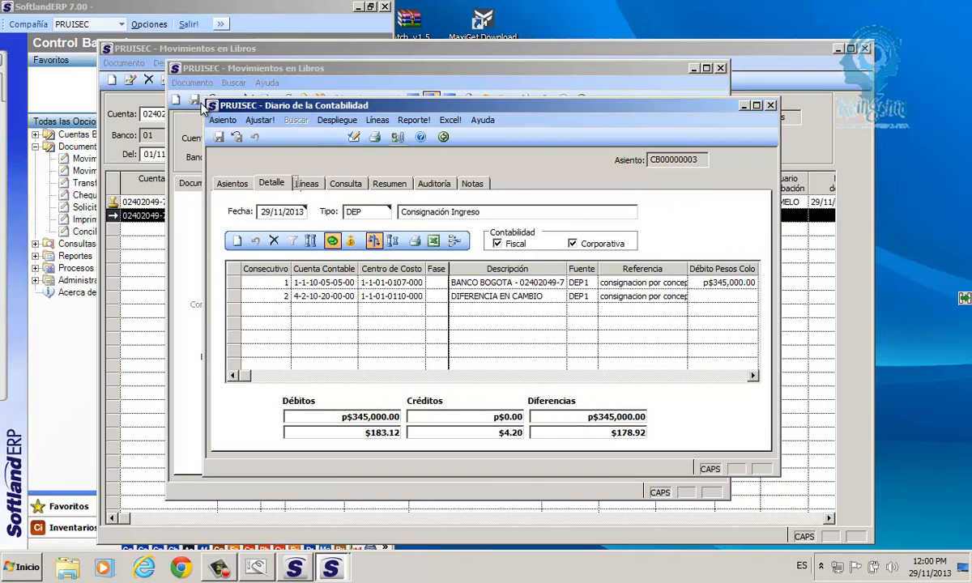
{"action": "left_click", "coordinate": [756, 106]}
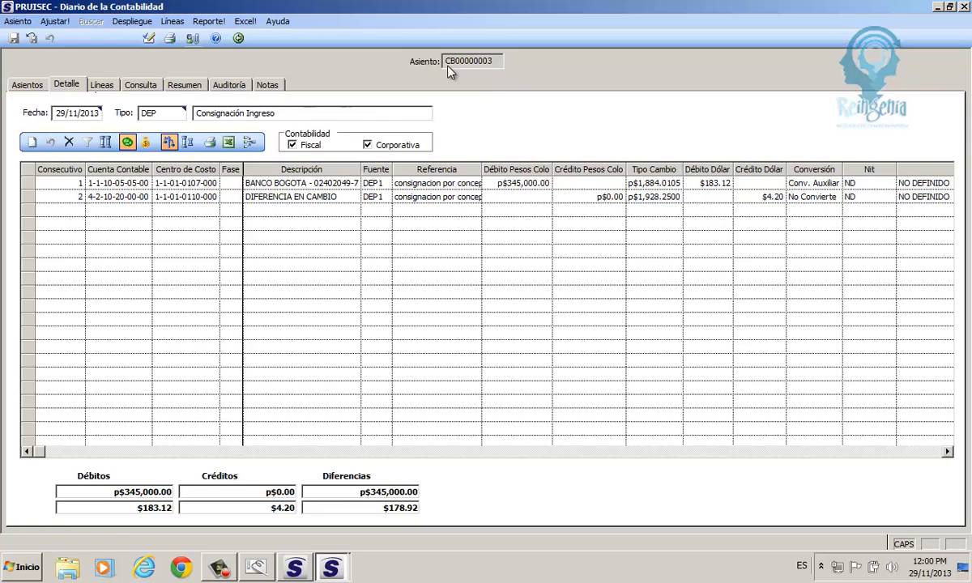
{"action": "left_click", "coordinate": [157, 114]}
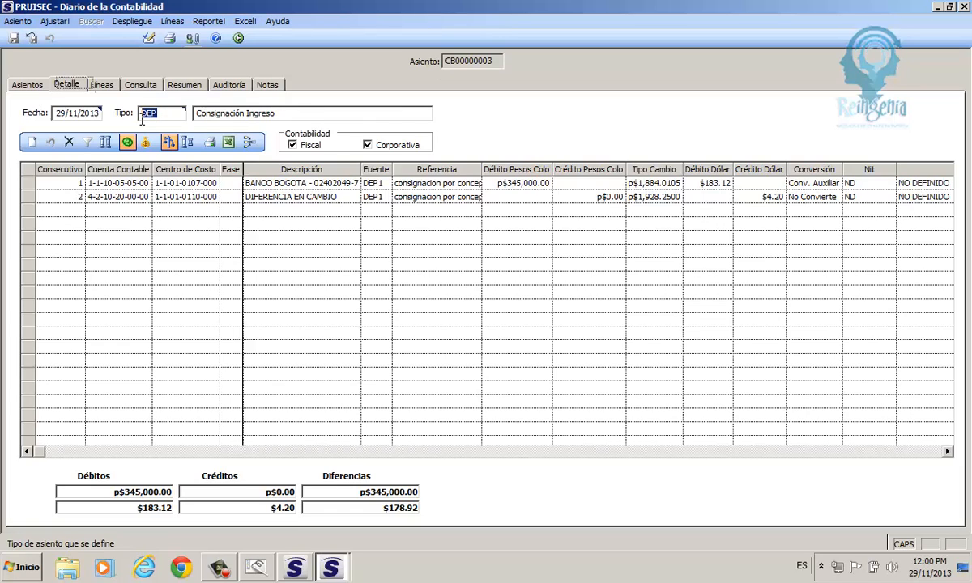
{"action": "left_click", "coordinate": [34, 185]}
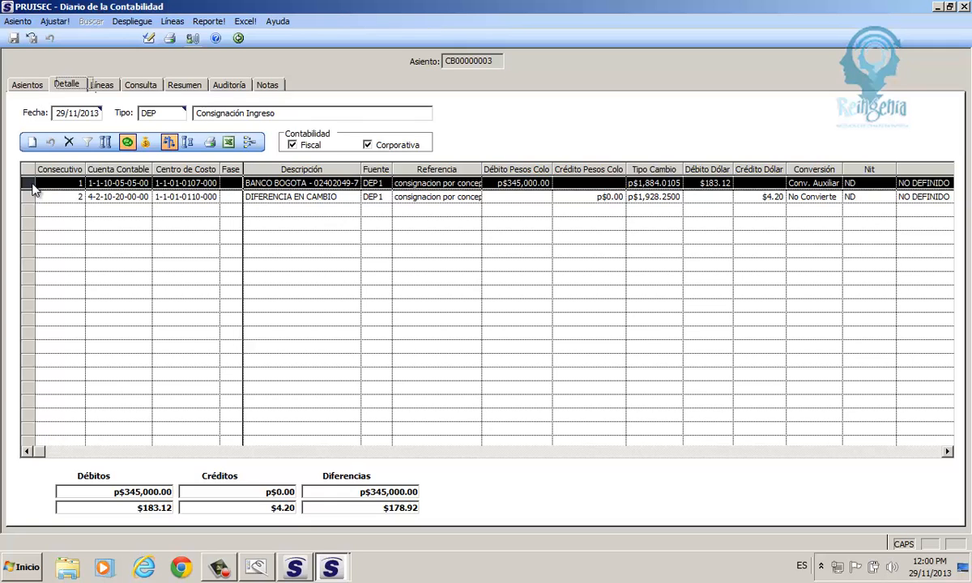
{"action": "left_click", "coordinate": [33, 198]}
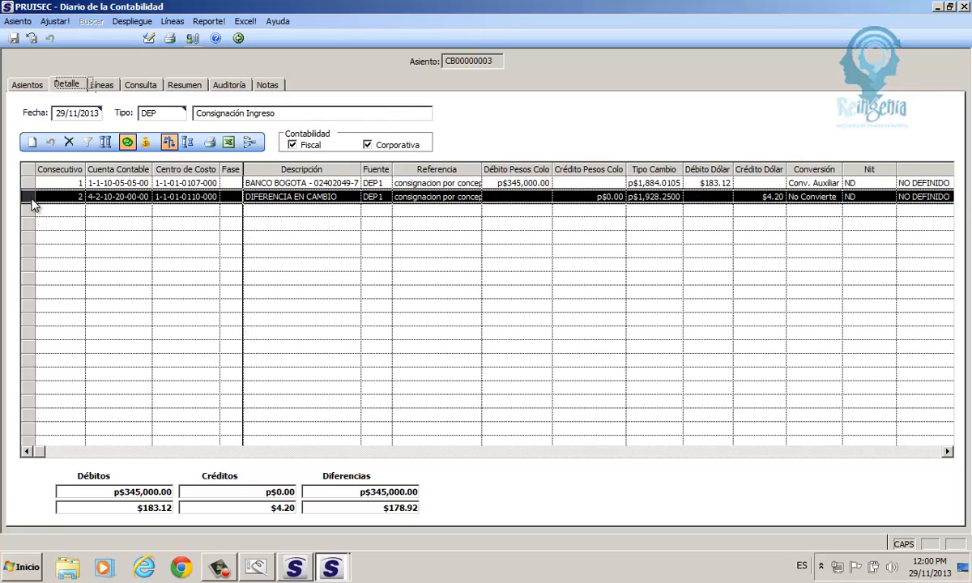
{"action": "left_click", "coordinate": [32, 143]}
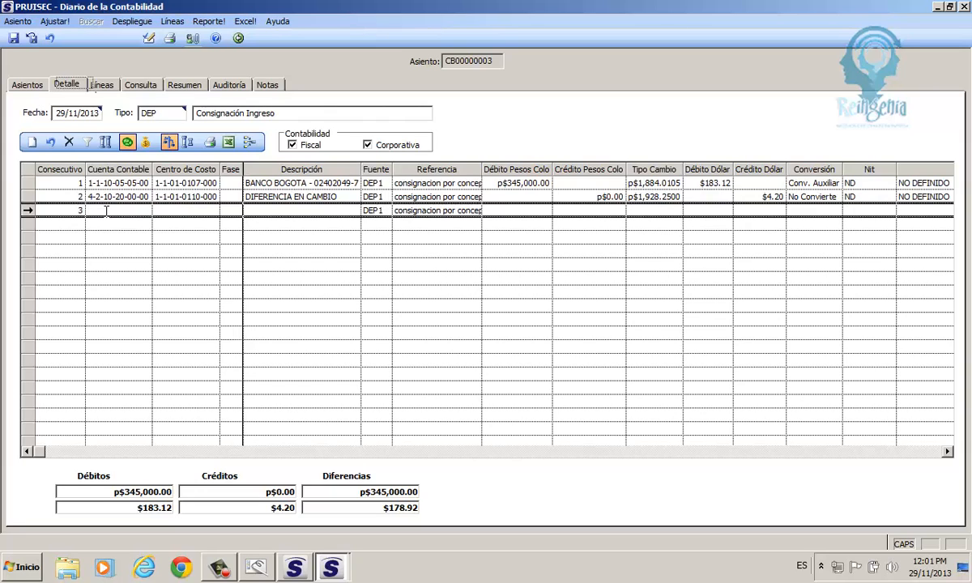
{"action": "type", "text": "4-2"}
{"action": "type", "text": "-8"}
{"action": "double_click", "coordinate": [104, 211]}
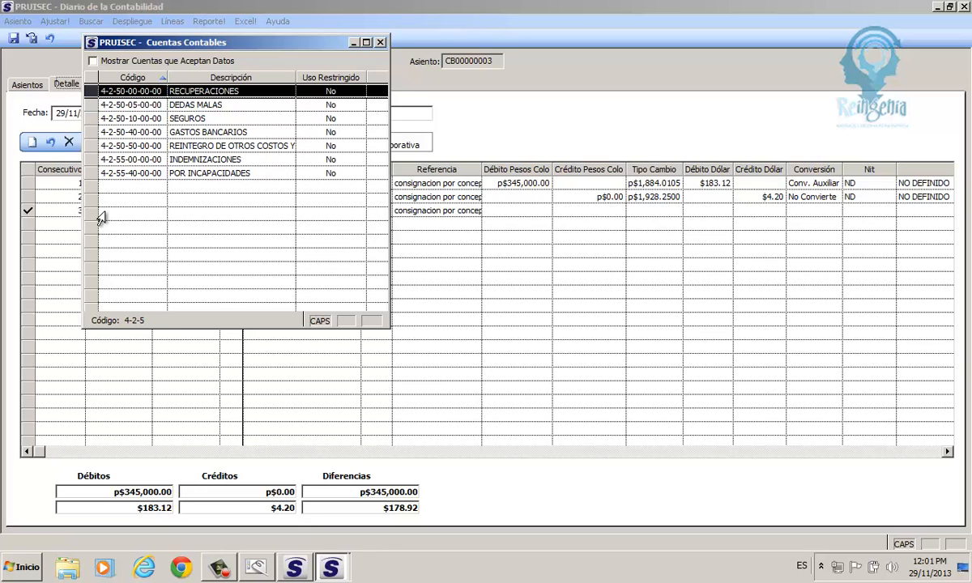
{"action": "key", "text": "Return"}
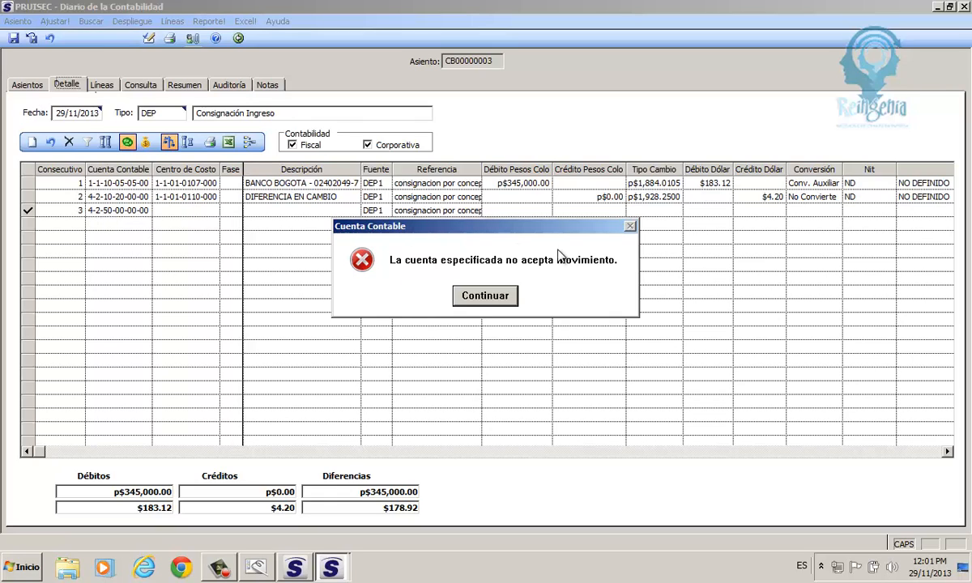
{"action": "left_click", "coordinate": [468, 297]}
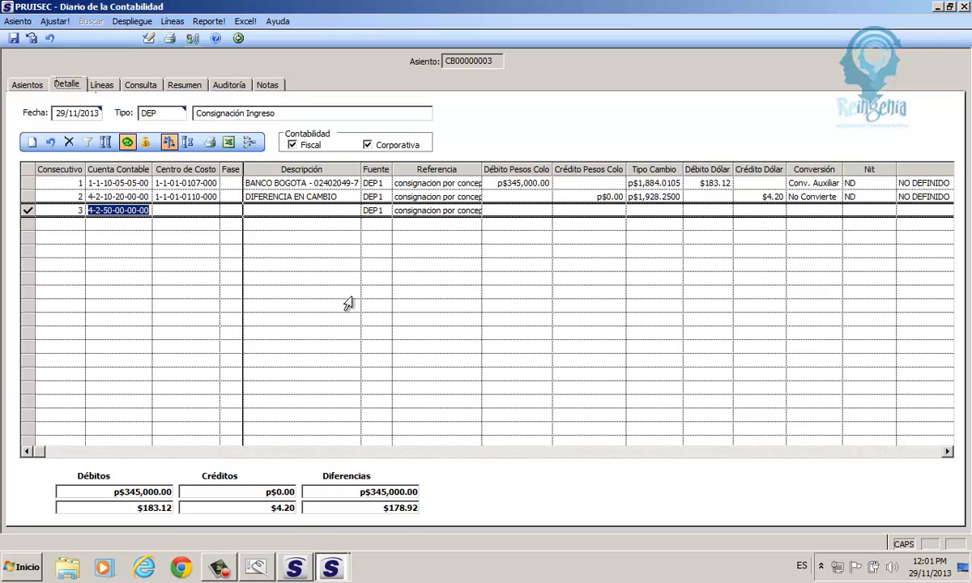
{"action": "key", "text": "BackSpace"}
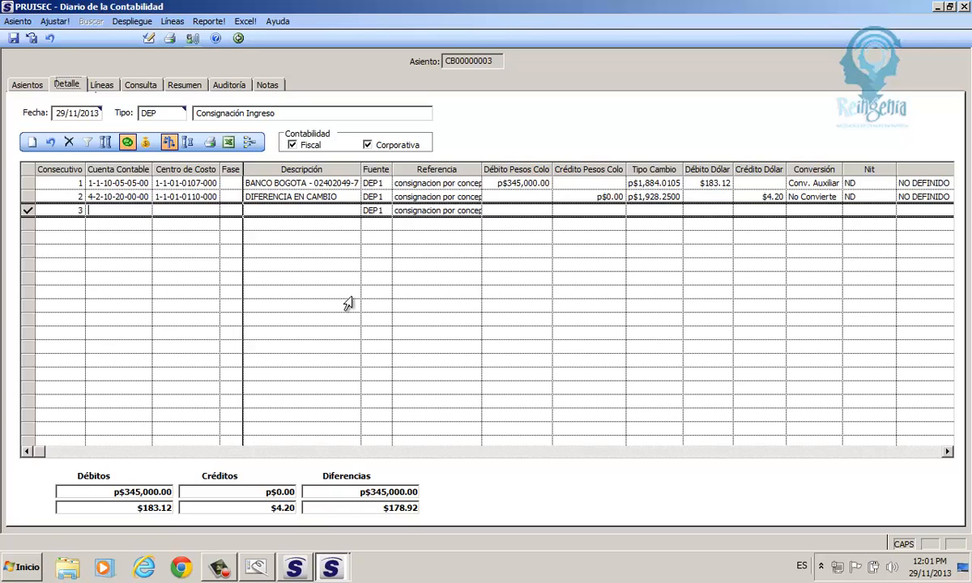
{"action": "type", "text": "4-2-50"}
{"action": "key", "text": "Return"}
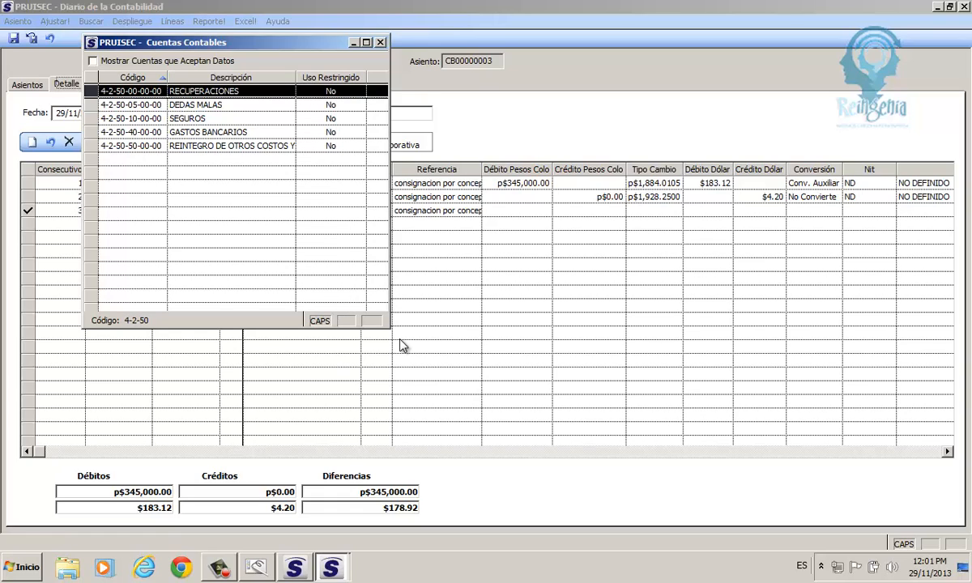
{"action": "left_click_drag", "start_coordinate": [124, 104], "coordinate": [125, 156]}
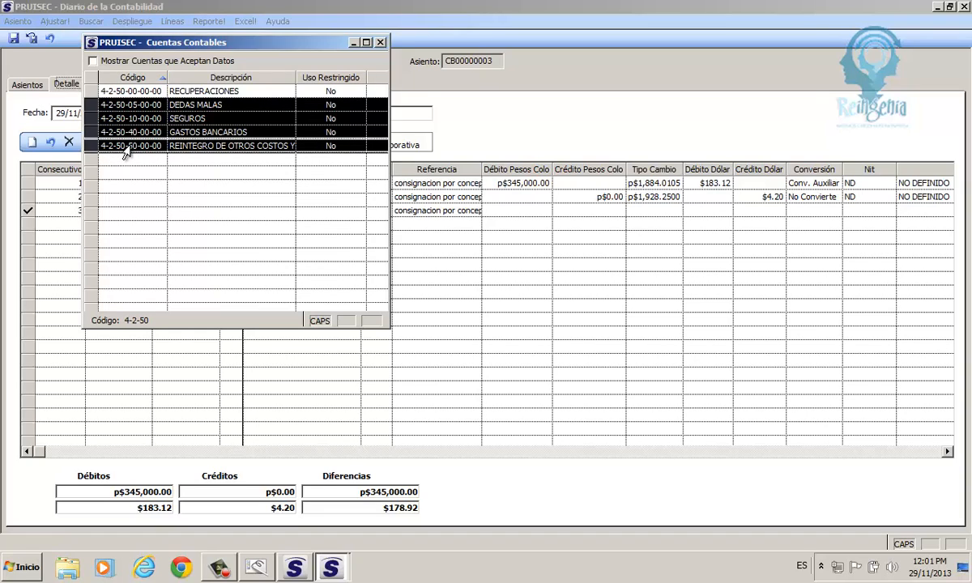
{"action": "left_click", "coordinate": [125, 149]}
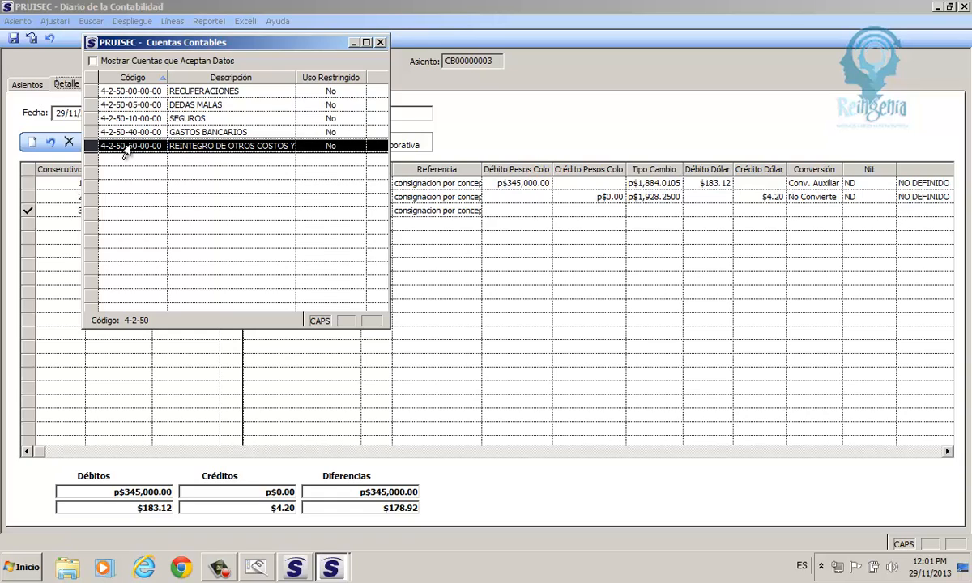
{"action": "left_click", "coordinate": [106, 60]}
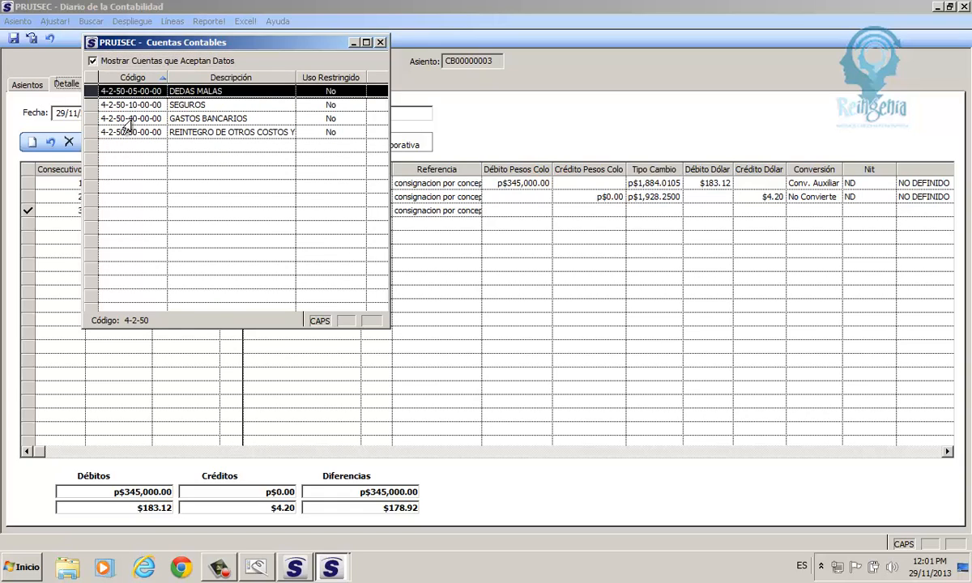
{"action": "left_click", "coordinate": [148, 134]}
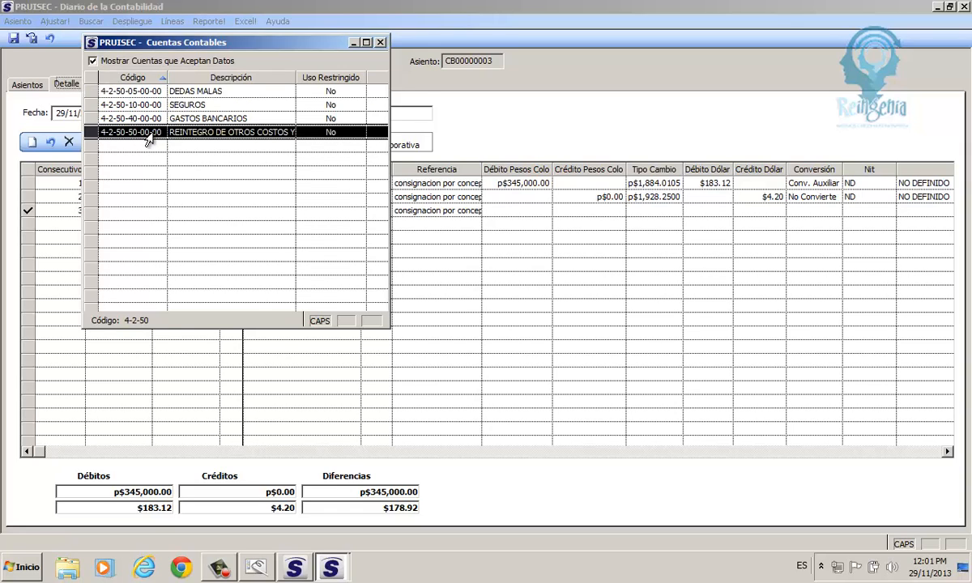
{"action": "scroll", "coordinate": [149, 139], "scroll_direction": "up", "scroll_amount": 1}
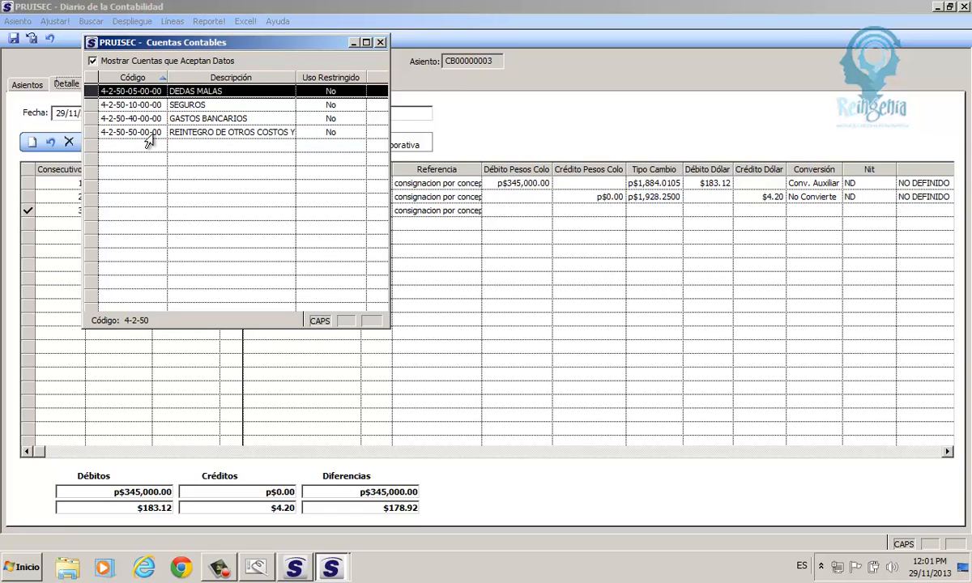
{"action": "left_click", "coordinate": [156, 134]}
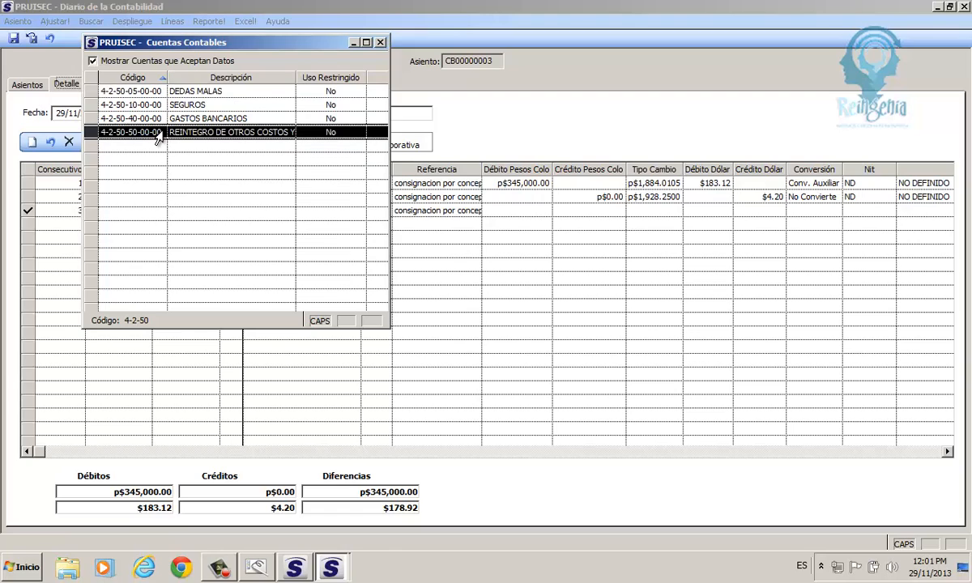
{"action": "double_click", "coordinate": [156, 133]}
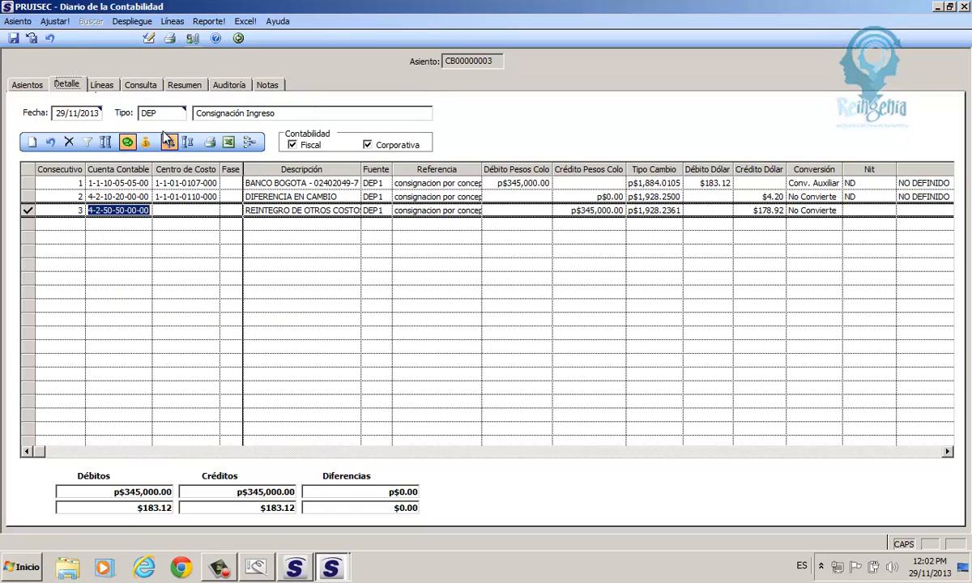
{"action": "key", "text": "Tab"}
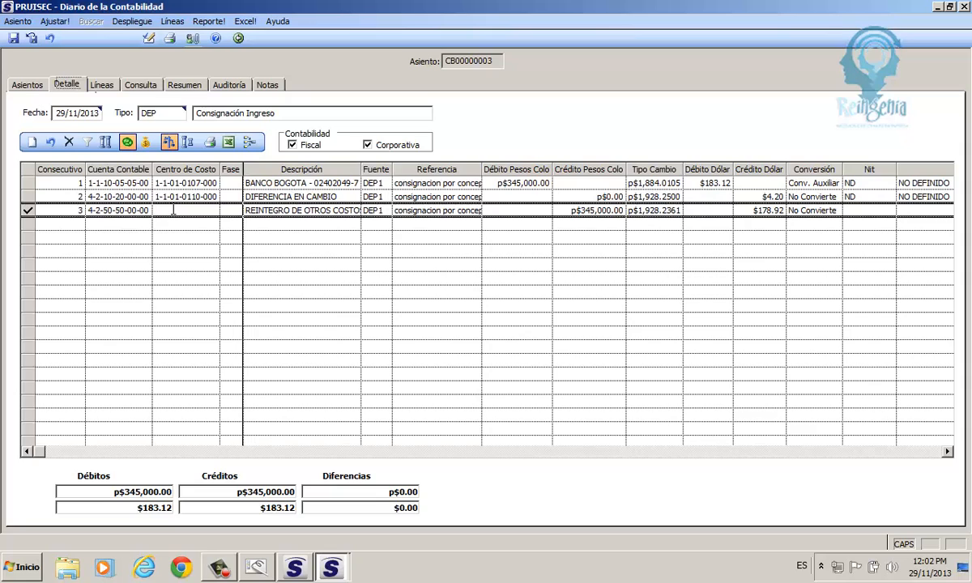
- Clear the invalid cost centre '4' on line 3 and dismiss the 'no existe' warning
{"action": "type", "text": "4"}
{"action": "double_click", "coordinate": [172, 210]}
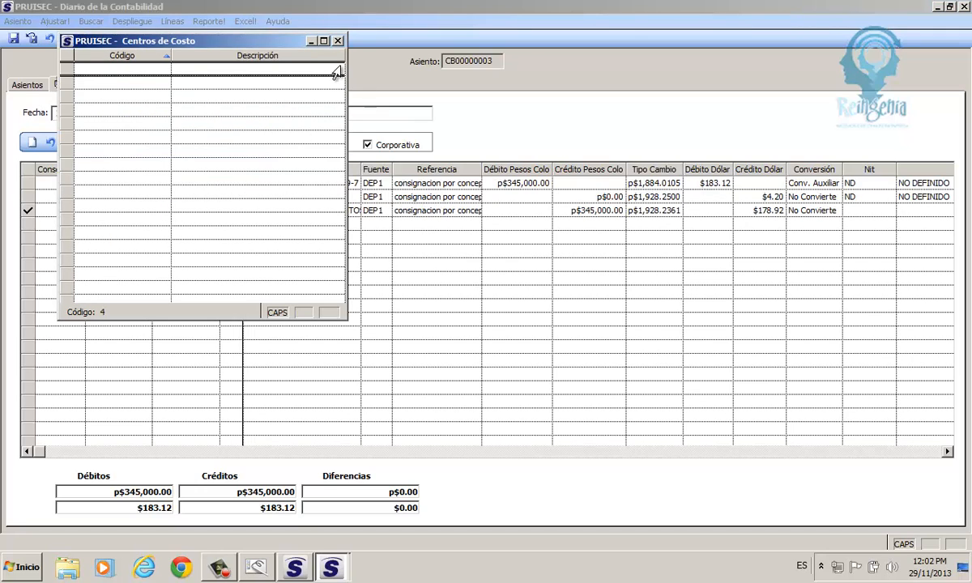
{"action": "left_click", "coordinate": [338, 41]}
{"action": "left_click", "coordinate": [313, 94]}
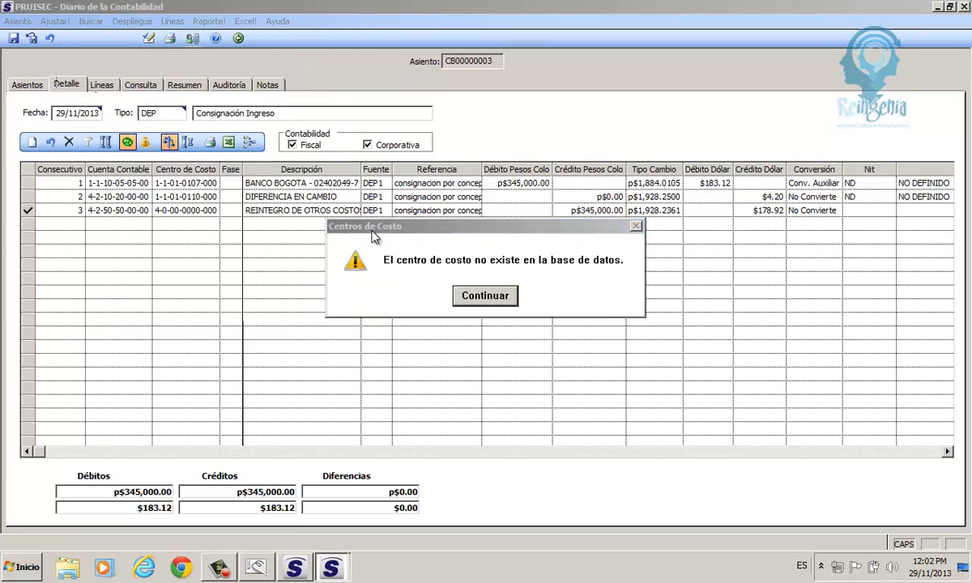
{"action": "left_click", "coordinate": [495, 302]}
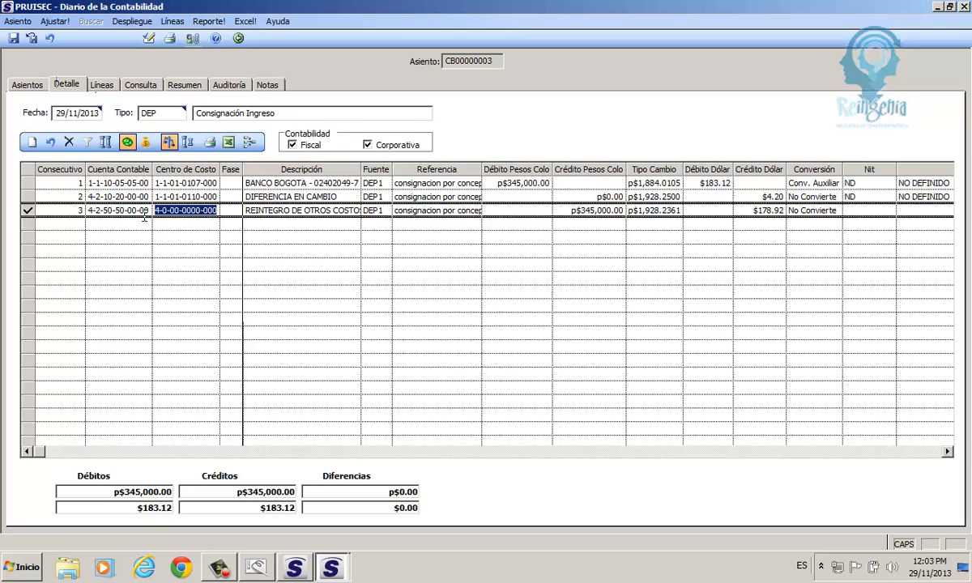
{"action": "type", "text": "1-1"}
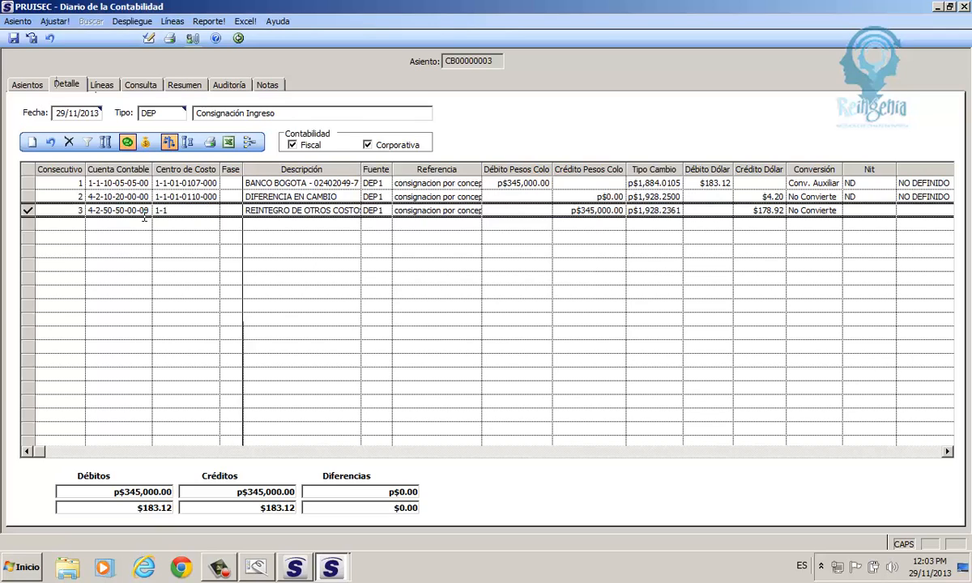
{"action": "key", "text": "Return"}
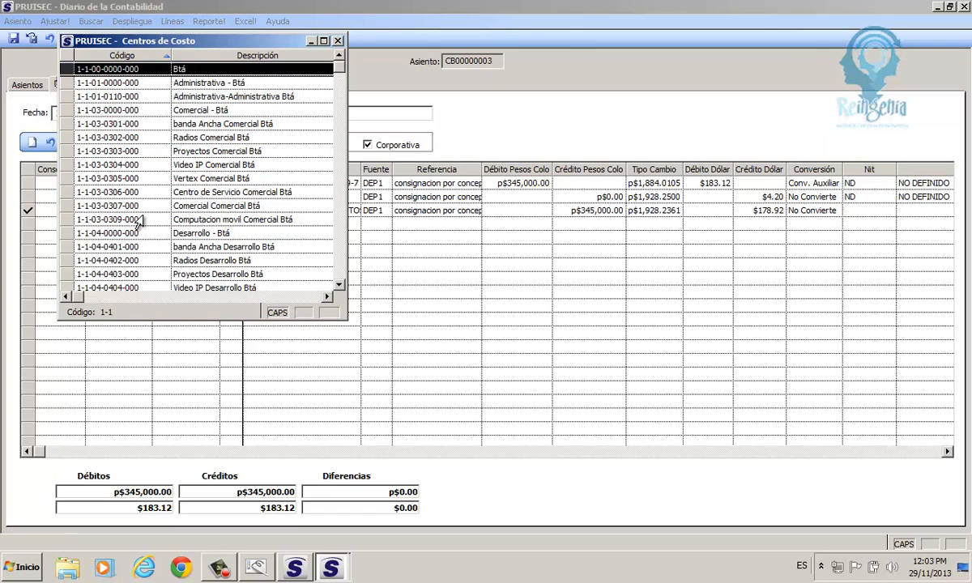
{"action": "left_click", "coordinate": [193, 99]}
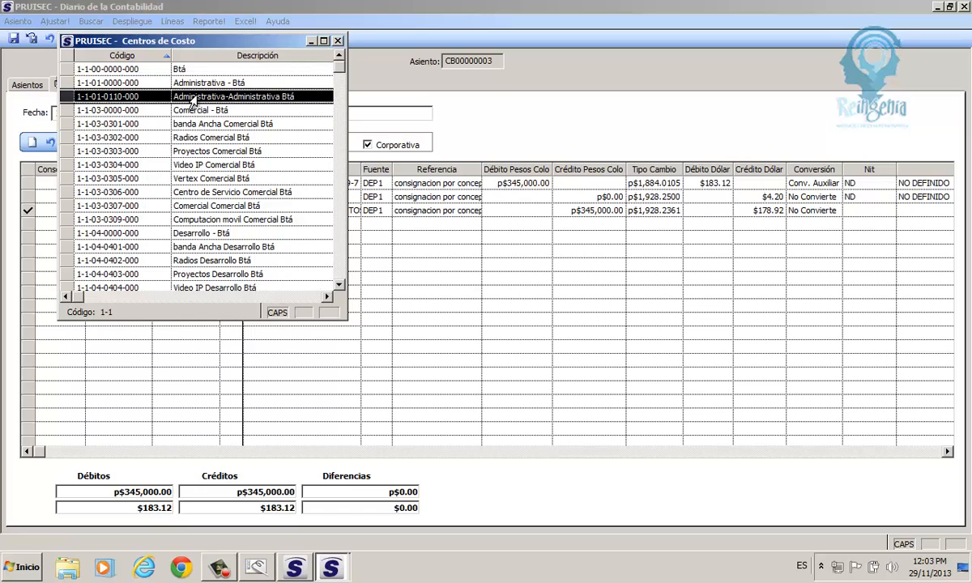
{"action": "double_click", "coordinate": [193, 98]}
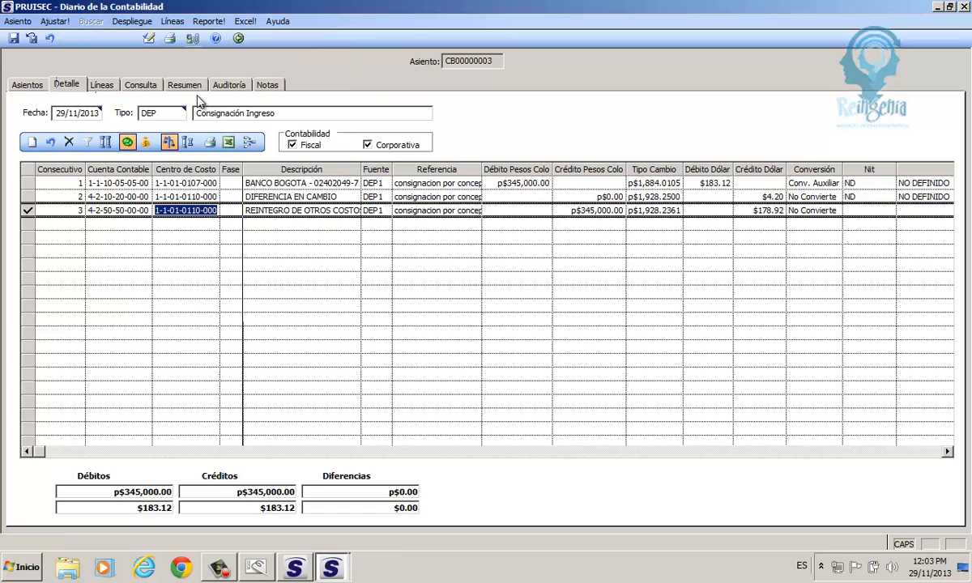
- Keep line 3's 345,000.00 credit and 1,928.2361 rate, then search a third-party tax ID that finds nothing
{"action": "left_click", "coordinate": [569, 211]}
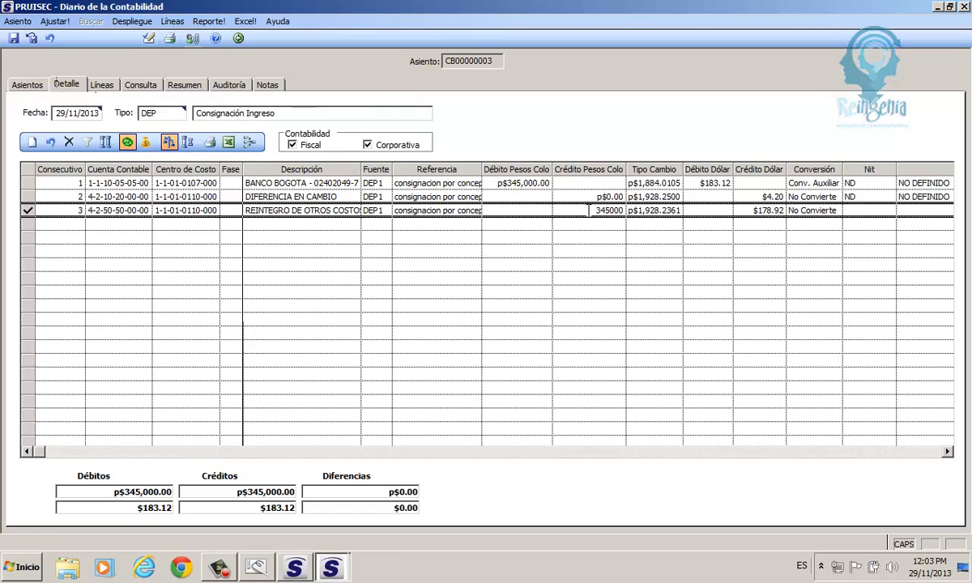
{"action": "left_click_drag", "start_coordinate": [592, 211], "coordinate": [629, 211]}
{"action": "left_click_drag", "start_coordinate": [641, 210], "coordinate": [659, 211]}
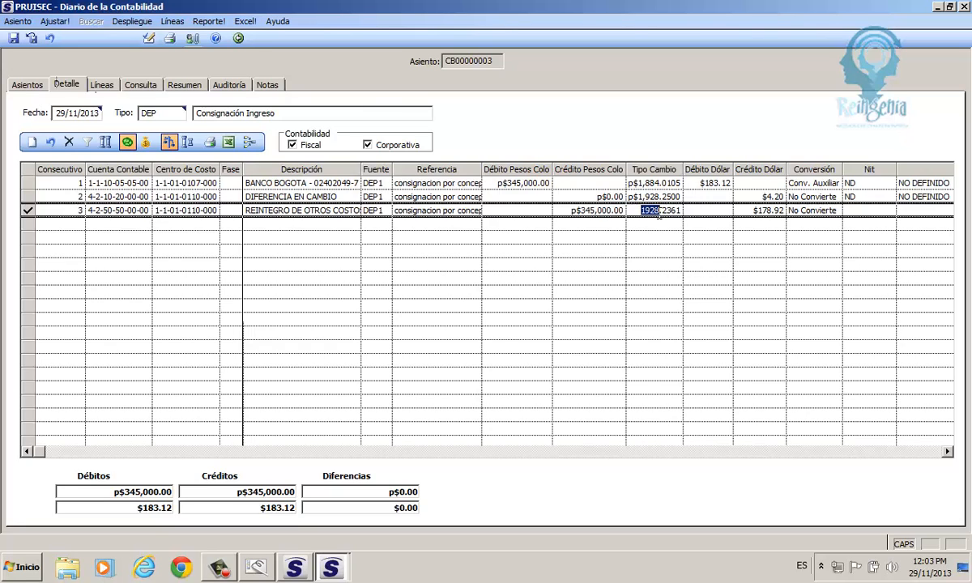
{"action": "left_click", "coordinate": [859, 209]}
{"action": "type", "text": "39750"}
{"action": "key", "text": "Return"}
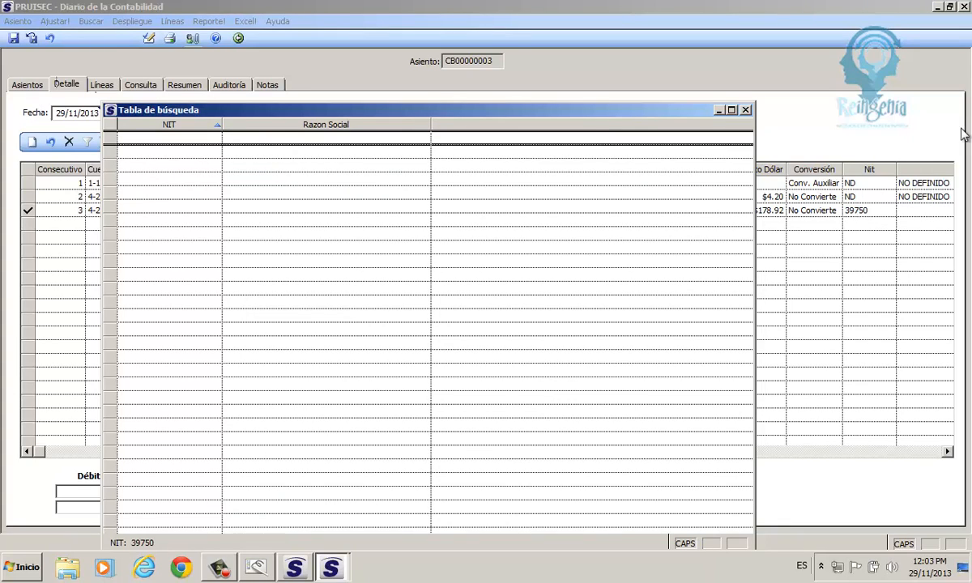
- Search third parties with IDs starting 79 and assign the correct one to line 3, filling Razón Social
{"action": "left_click", "coordinate": [746, 110]}
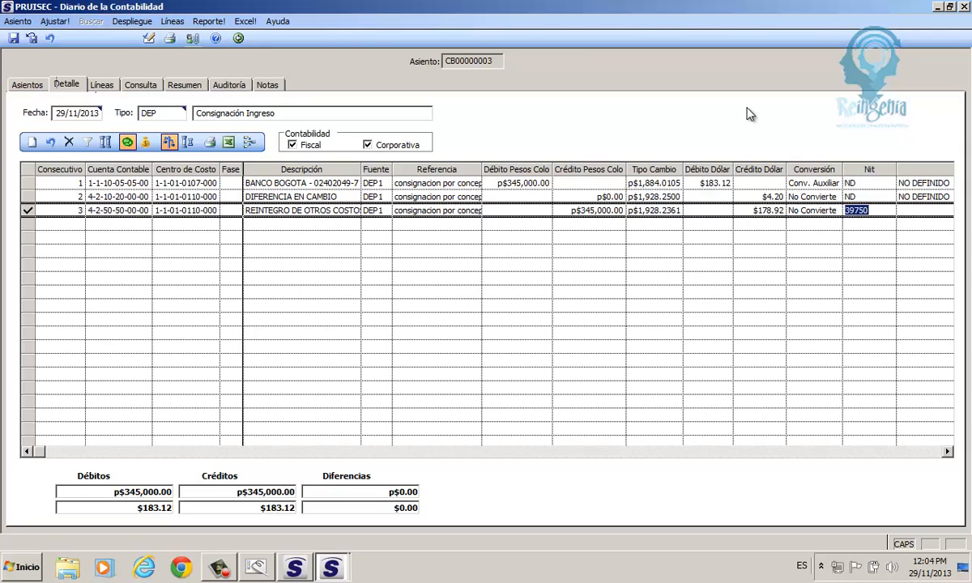
{"action": "type", "text": "79"}
{"action": "key", "text": "Return"}
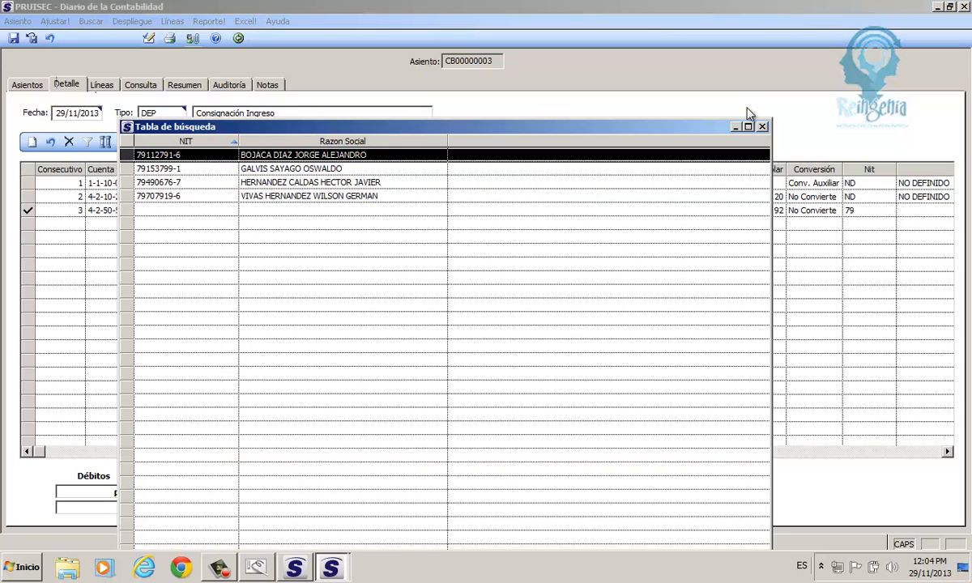
{"action": "left_click", "coordinate": [249, 184]}
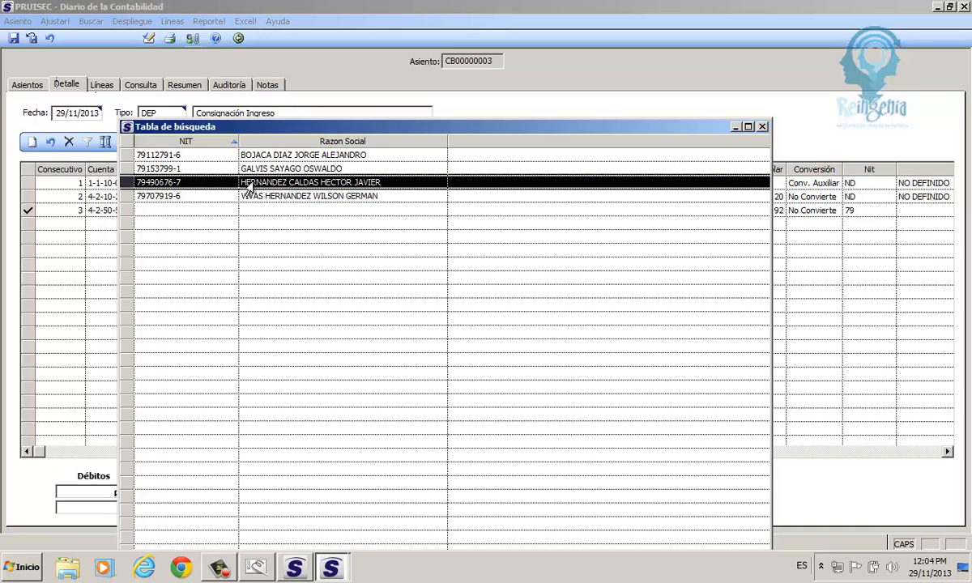
{"action": "double_click", "coordinate": [249, 184]}
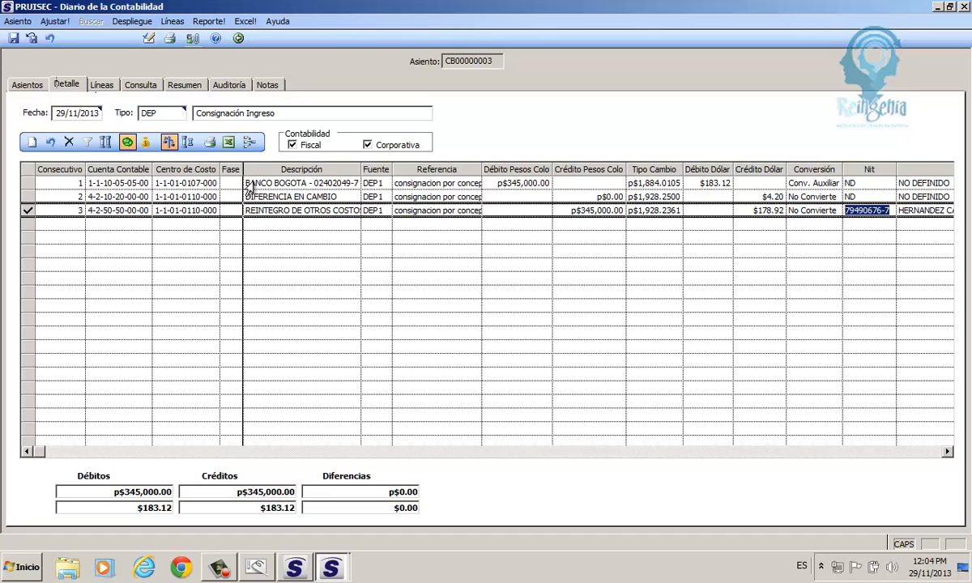
{"action": "left_click", "coordinate": [442, 454]}
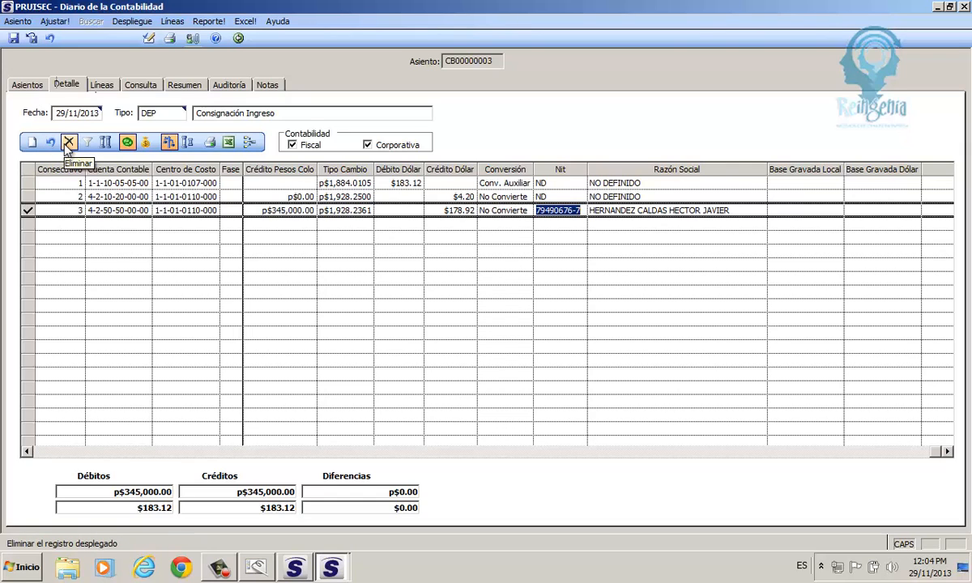
- Save entry CB00000003, return to the 345,000.00 deposit and bring up its DOCUMENT.RPT print options
{"action": "left_click", "coordinate": [32, 40]}
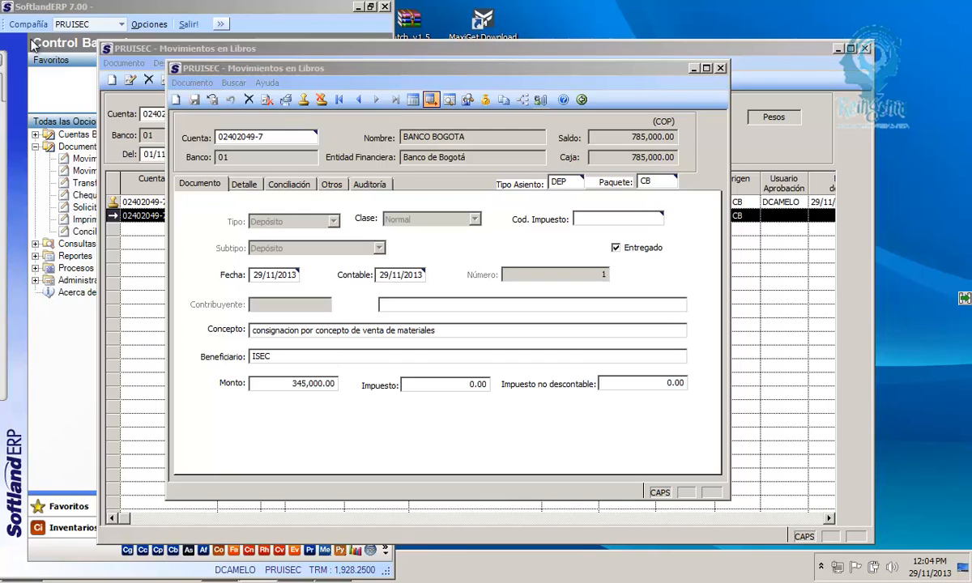
{"action": "left_click", "coordinate": [286, 100]}
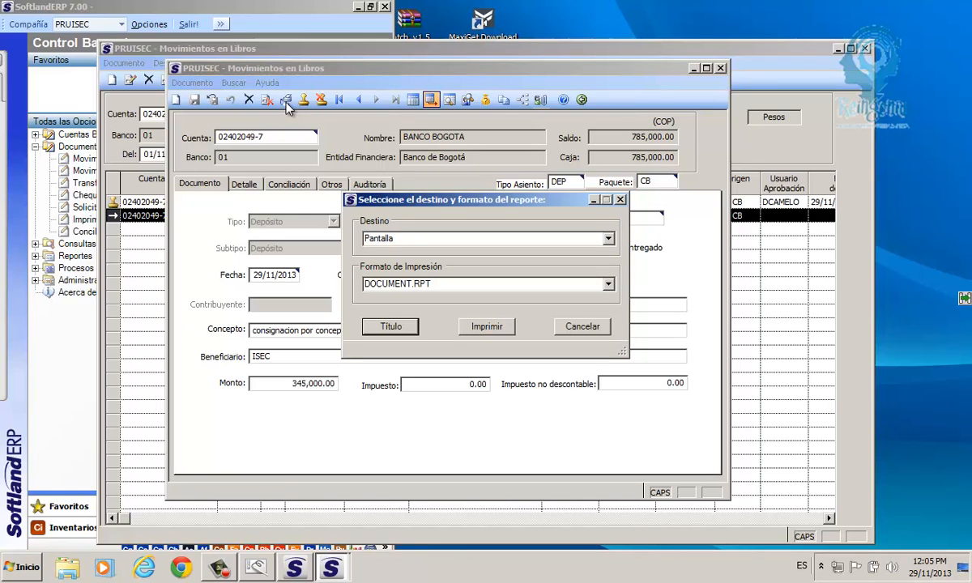
- Preview the 345,000.00 deposit voucher on screen and scroll to entry CB00000003's three accounting lines
{"action": "left_click", "coordinate": [470, 327]}
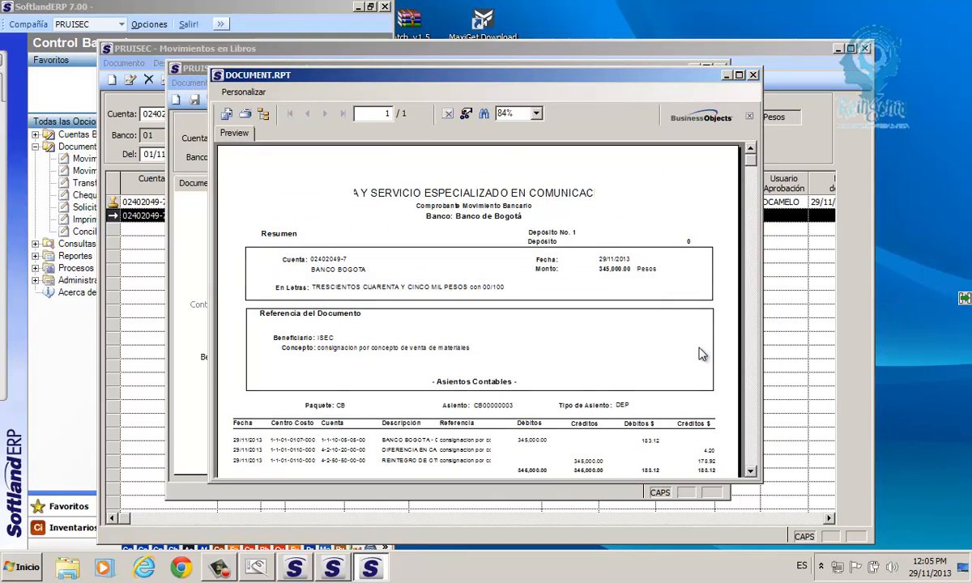
{"action": "left_click", "coordinate": [751, 472]}
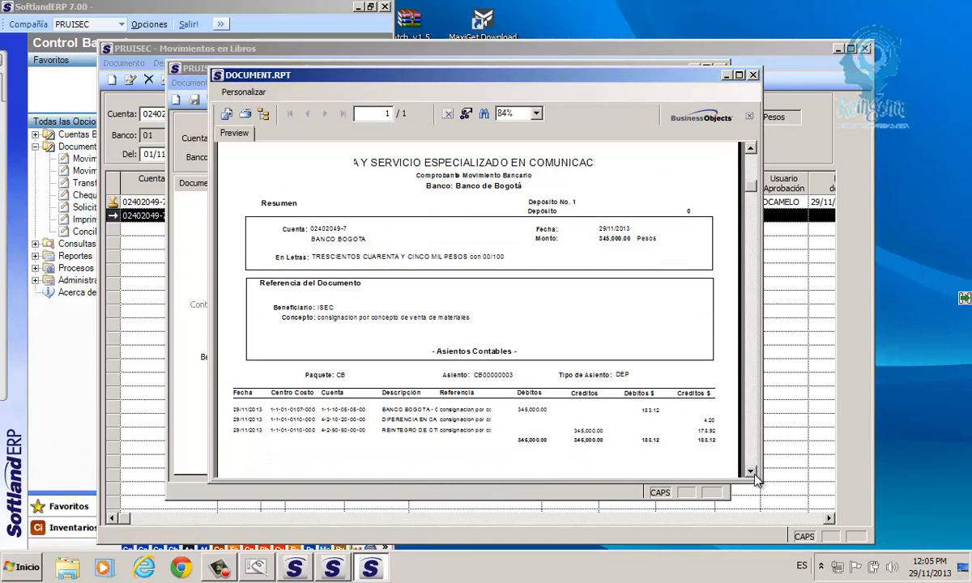
{"action": "left_click", "coordinate": [539, 212]}
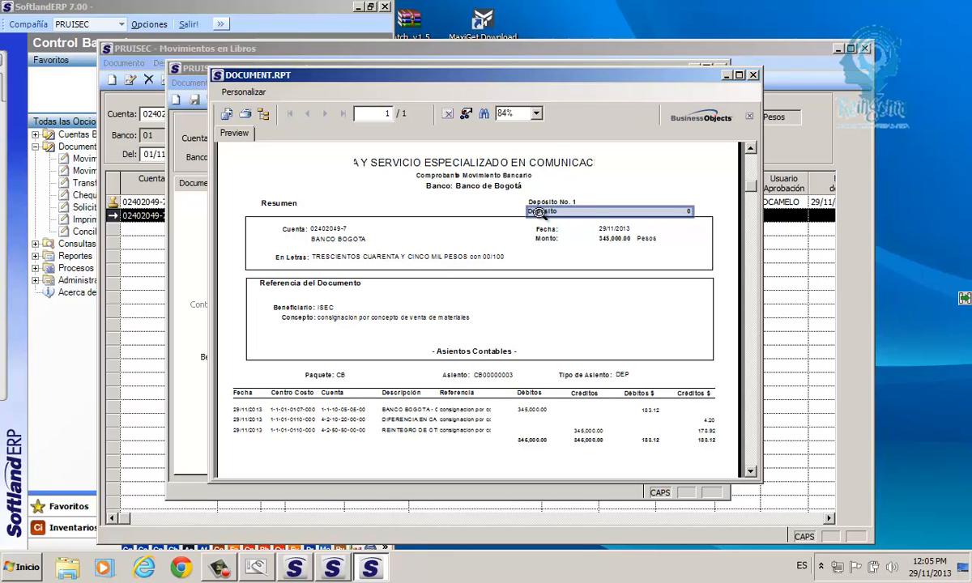
{"action": "left_click", "coordinate": [488, 377]}
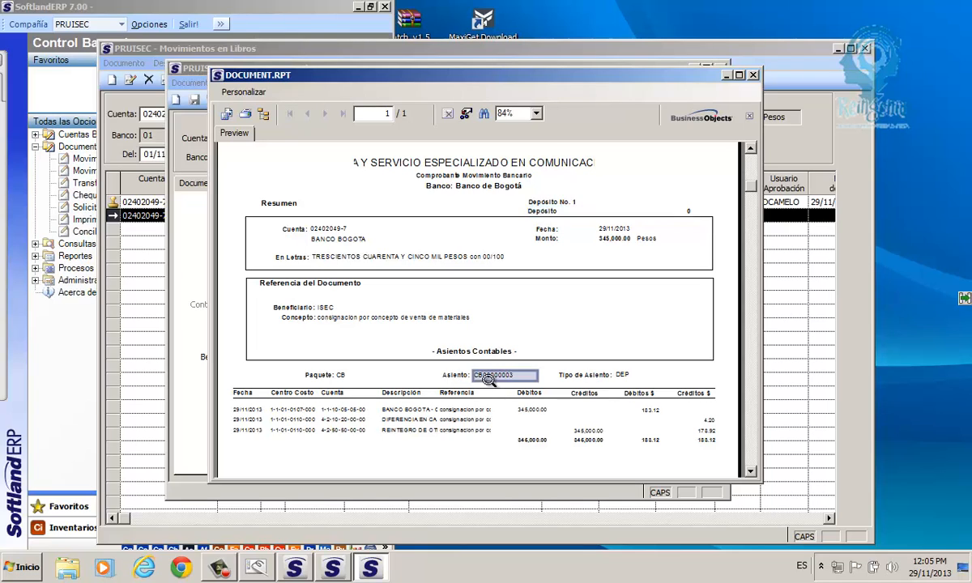
{"action": "left_click", "coordinate": [337, 321]}
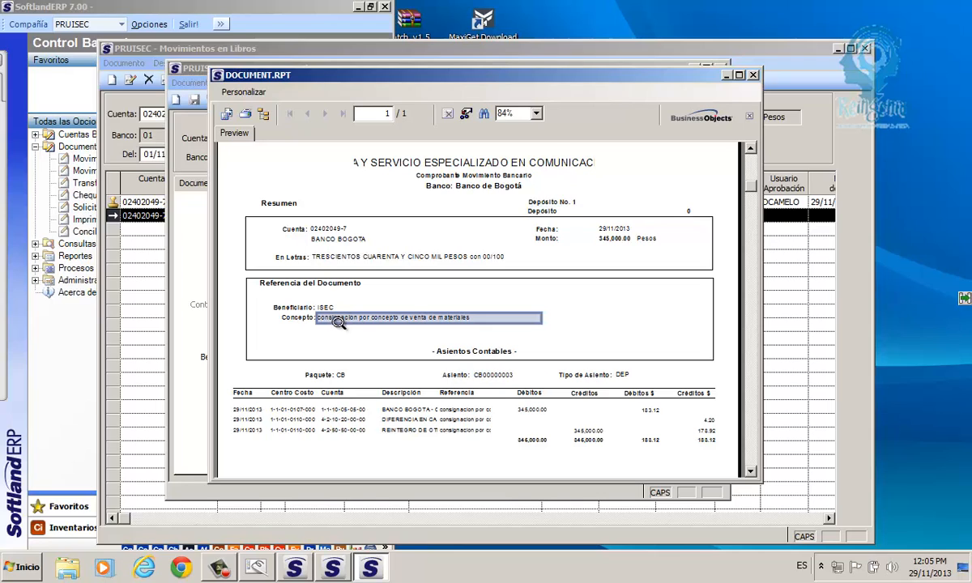
{"action": "left_click", "coordinate": [248, 410]}
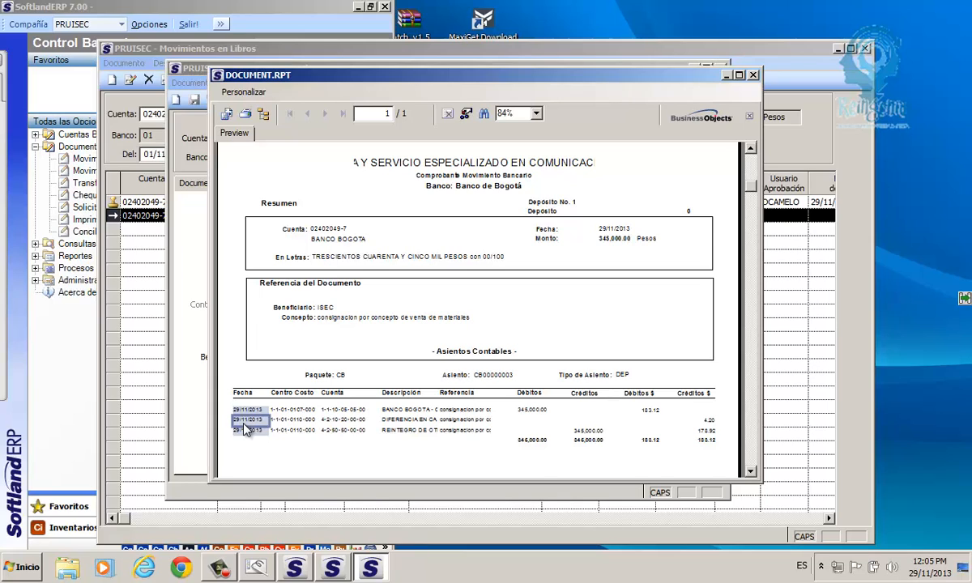
{"action": "scroll", "coordinate": [245, 428], "scroll_direction": "down", "scroll_amount": 3}
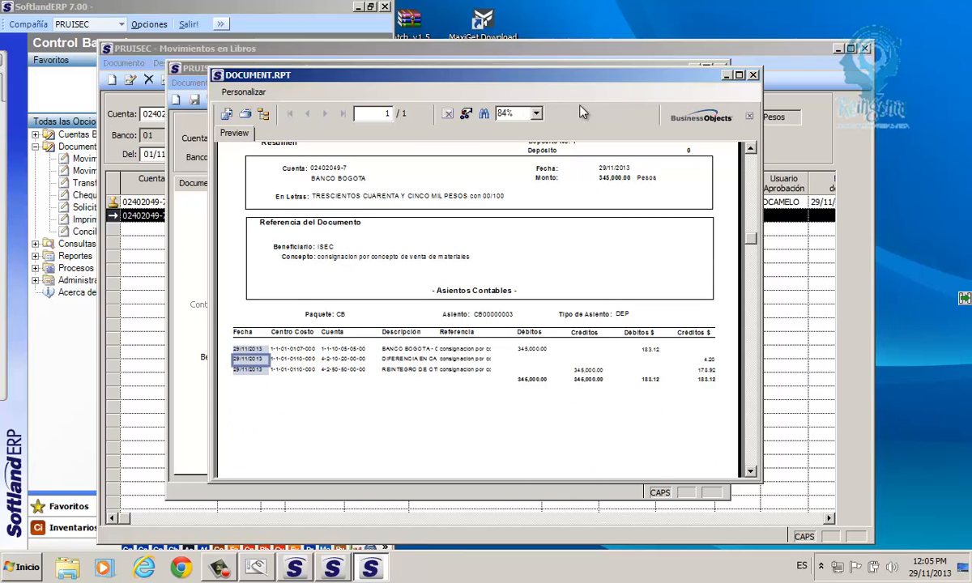
- Close the preview, approve the 345,000.00 deposit with Continuar, and close the document window
{"action": "left_click", "coordinate": [753, 75]}
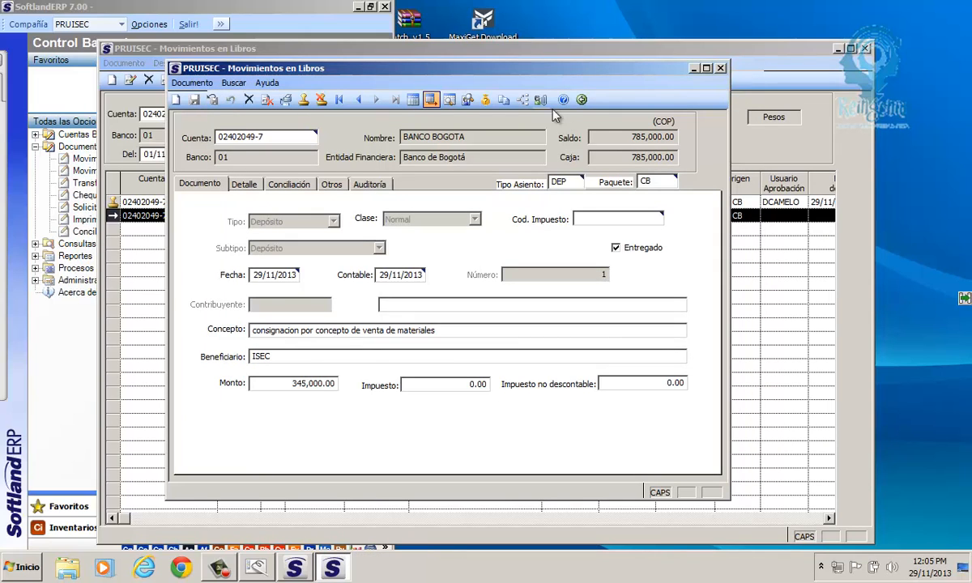
{"action": "left_click", "coordinate": [304, 100]}
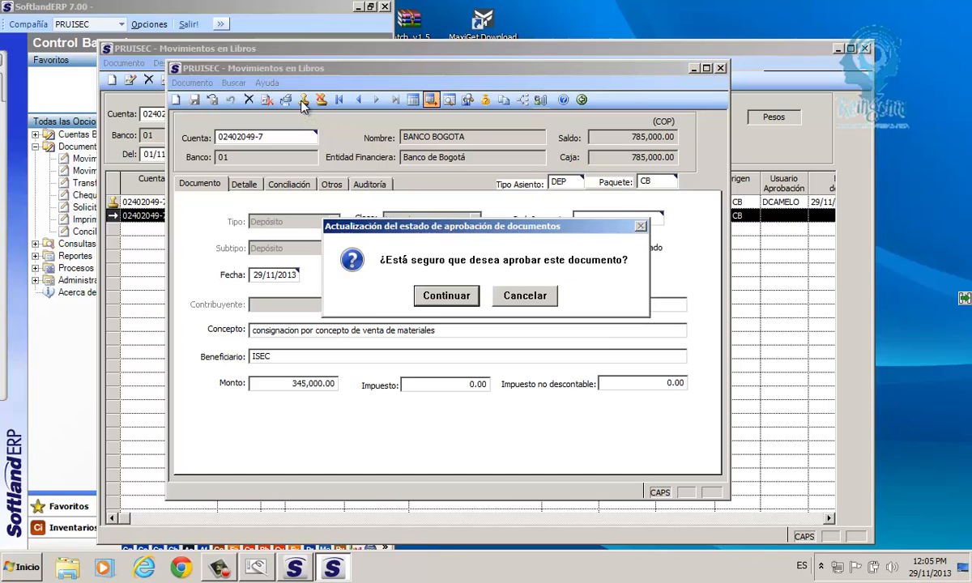
{"action": "left_click", "coordinate": [448, 298]}
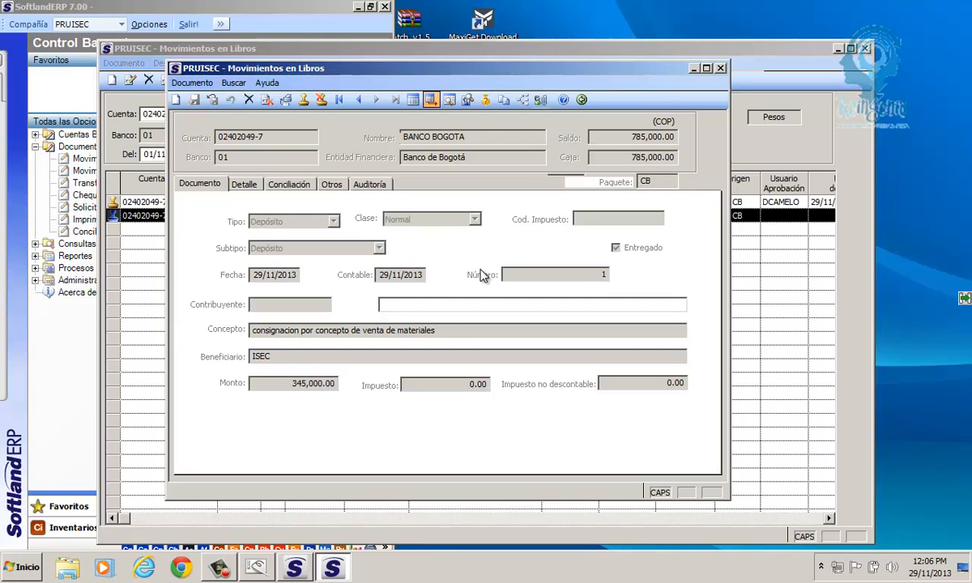
{"action": "left_click", "coordinate": [721, 69]}
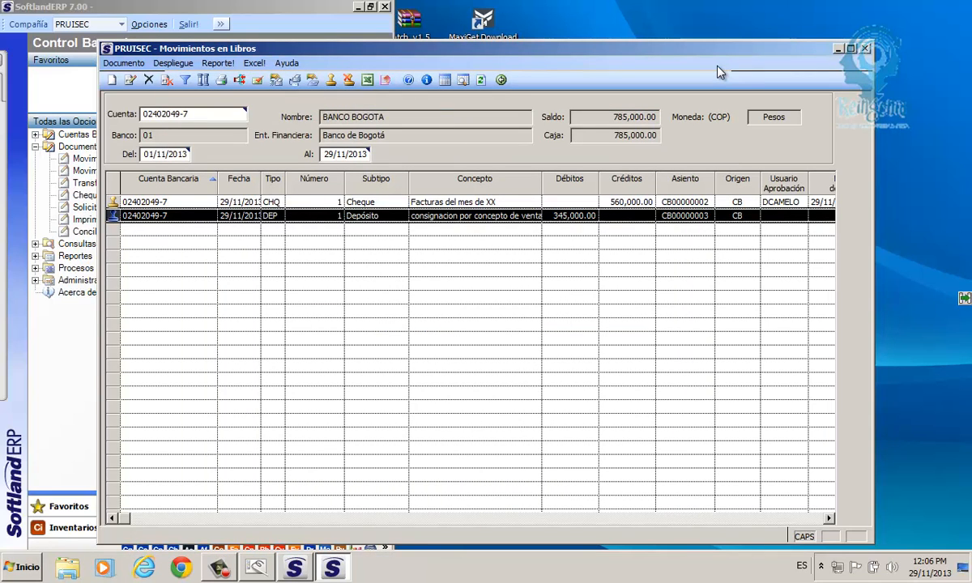
- Refresh the movements and open journal entry CB00000002 for the 560,000 Pago Directo CHQ cheque
{"action": "left_click", "coordinate": [481, 80]}
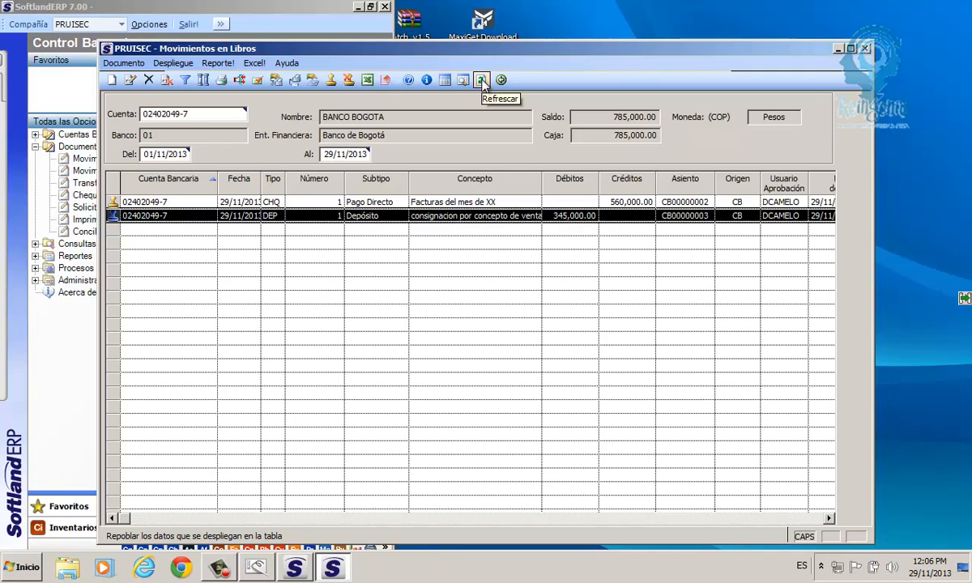
{"action": "left_click", "coordinate": [266, 204]}
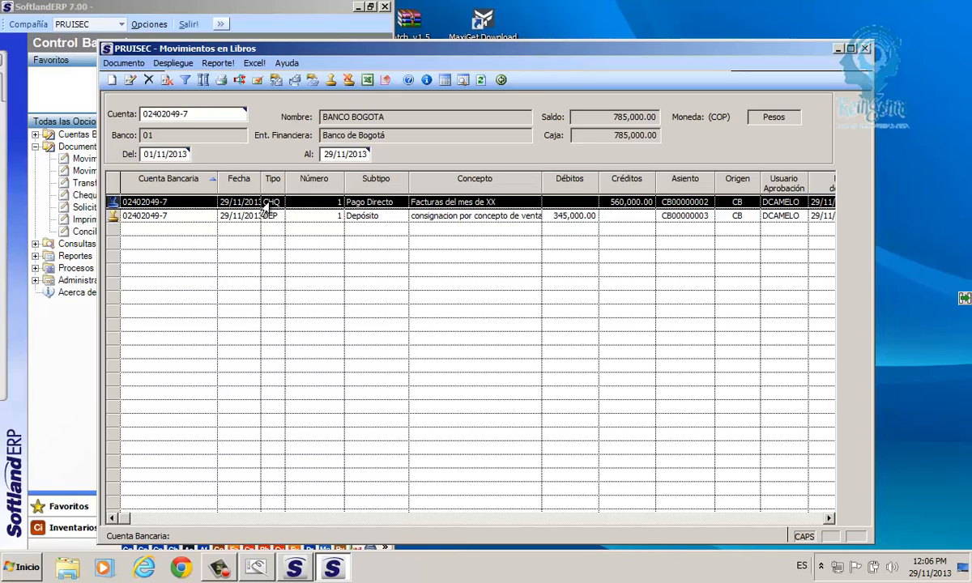
{"action": "left_click", "coordinate": [462, 81]}
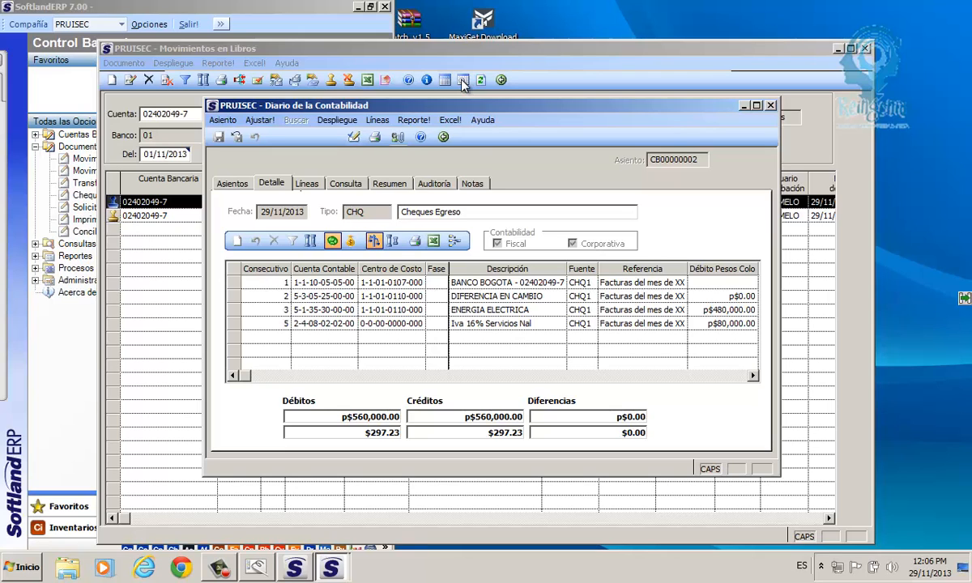
- View entry CB00000002 in dollars, balanced at $297.23, then go back to the movements list
{"action": "left_click", "coordinate": [757, 106]}
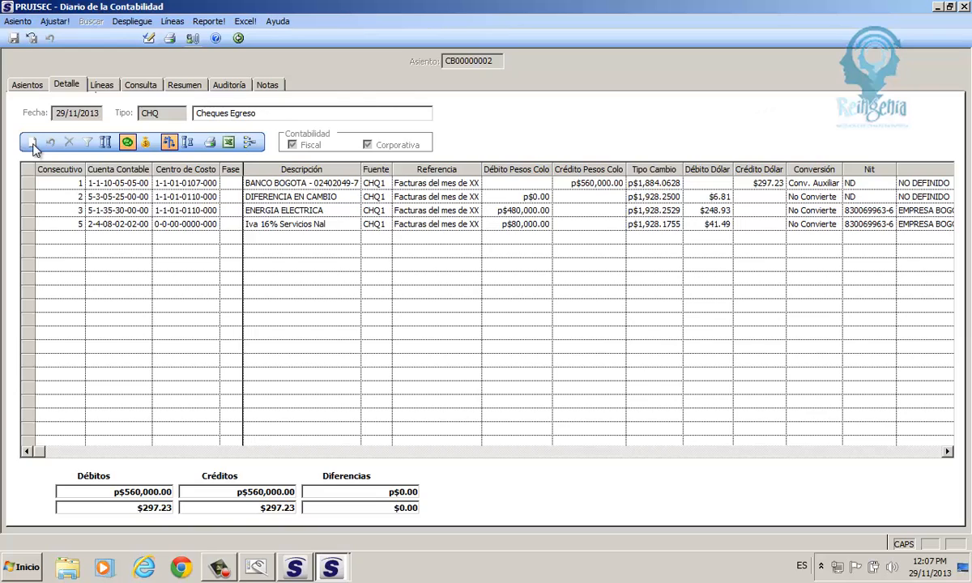
{"action": "left_click", "coordinate": [145, 143]}
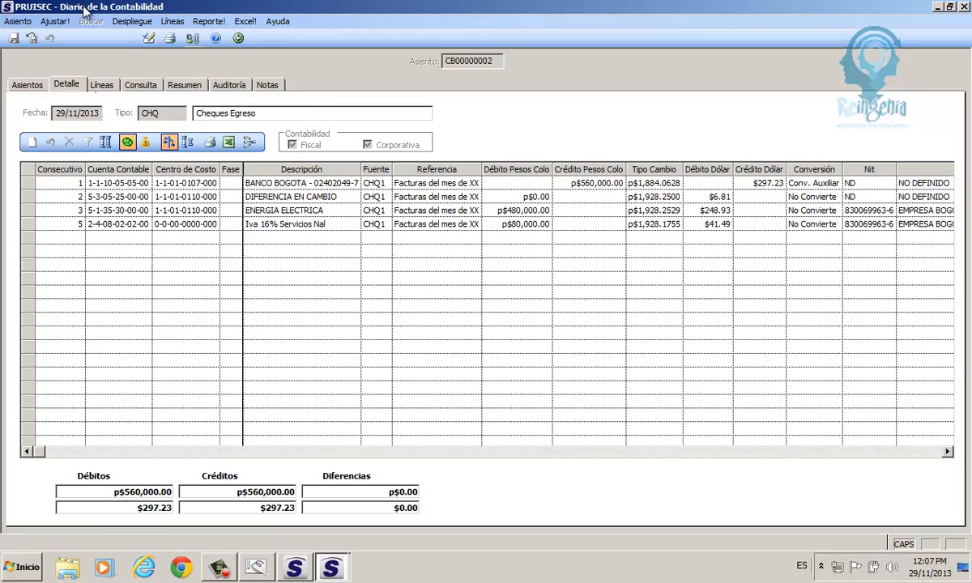
{"action": "left_click", "coordinate": [238, 38]}
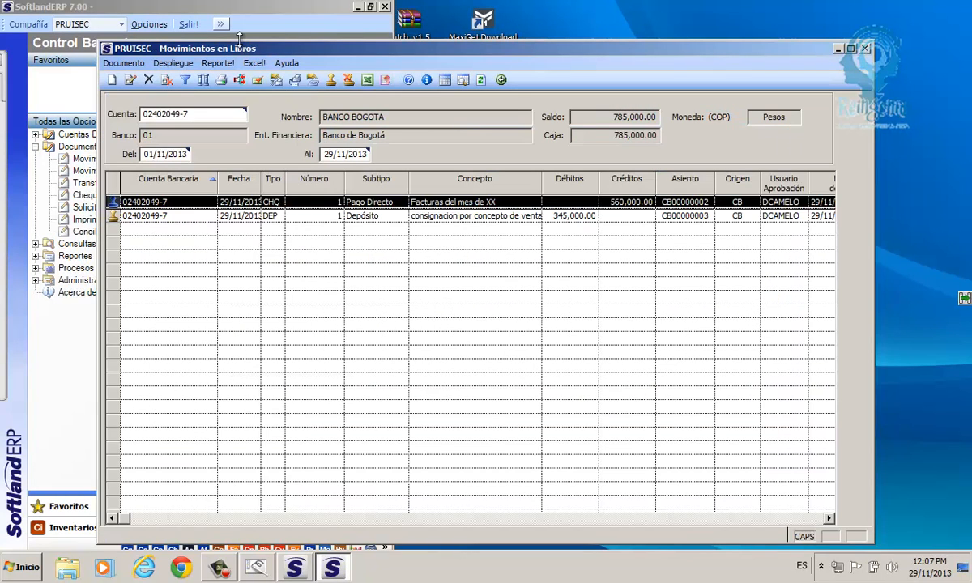
{"action": "left_click", "coordinate": [481, 81]}
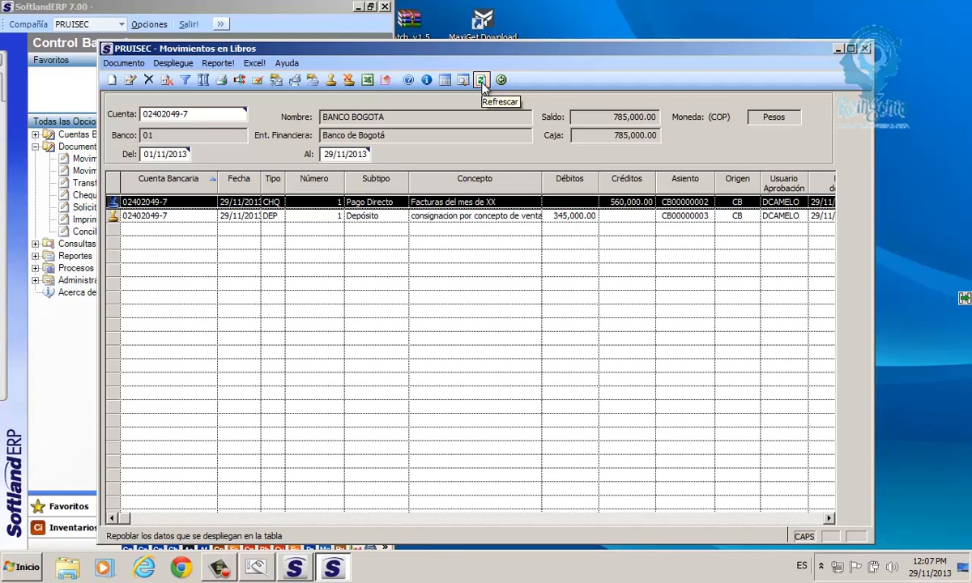
{"action": "left_click", "coordinate": [482, 81]}
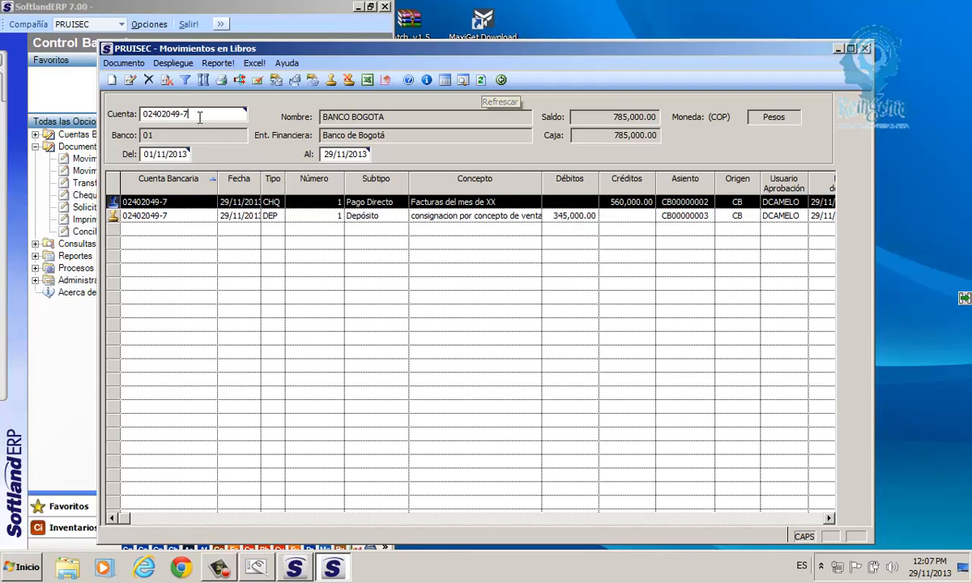
{"action": "left_click", "coordinate": [150, 113]}
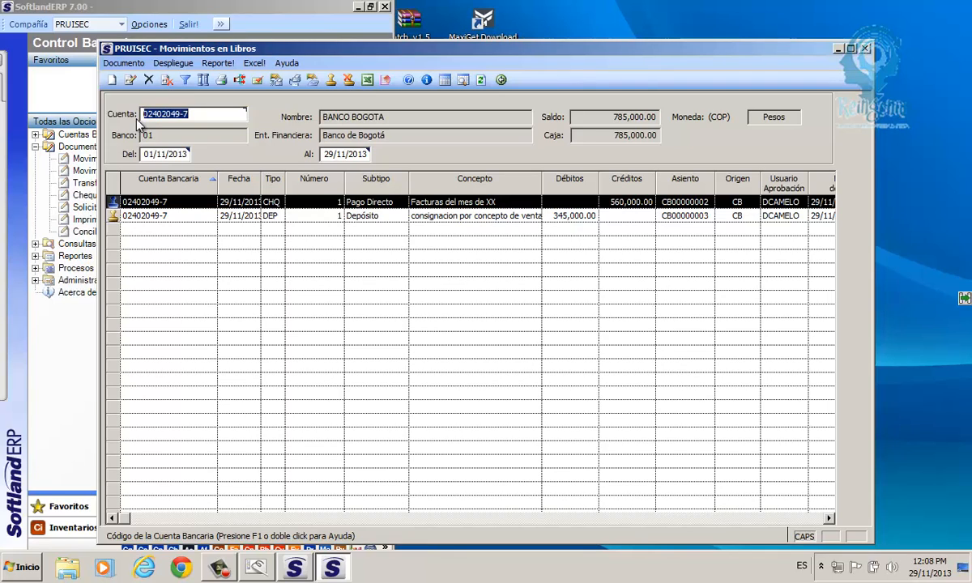
{"action": "key", "text": "Delete"}
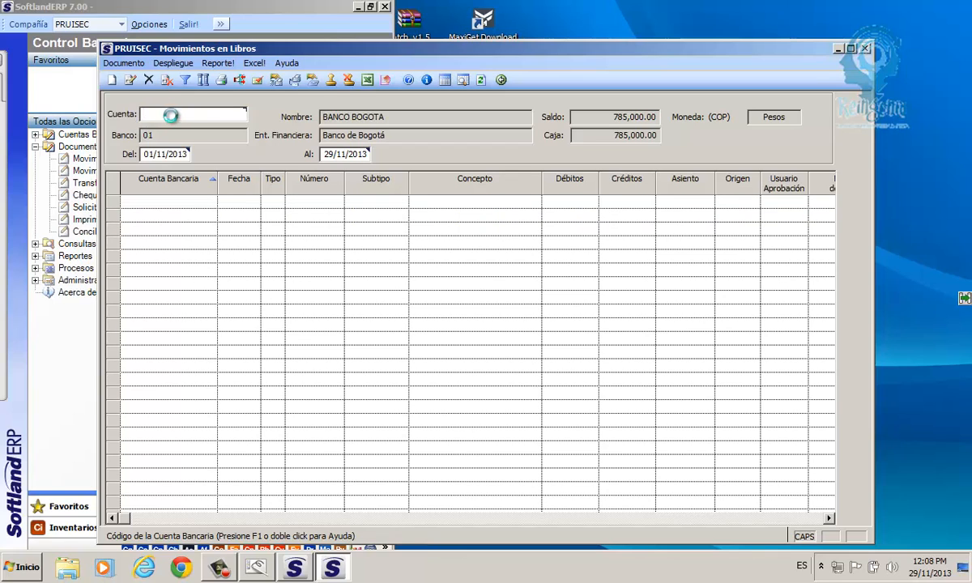
{"action": "double_click", "coordinate": [171, 116]}
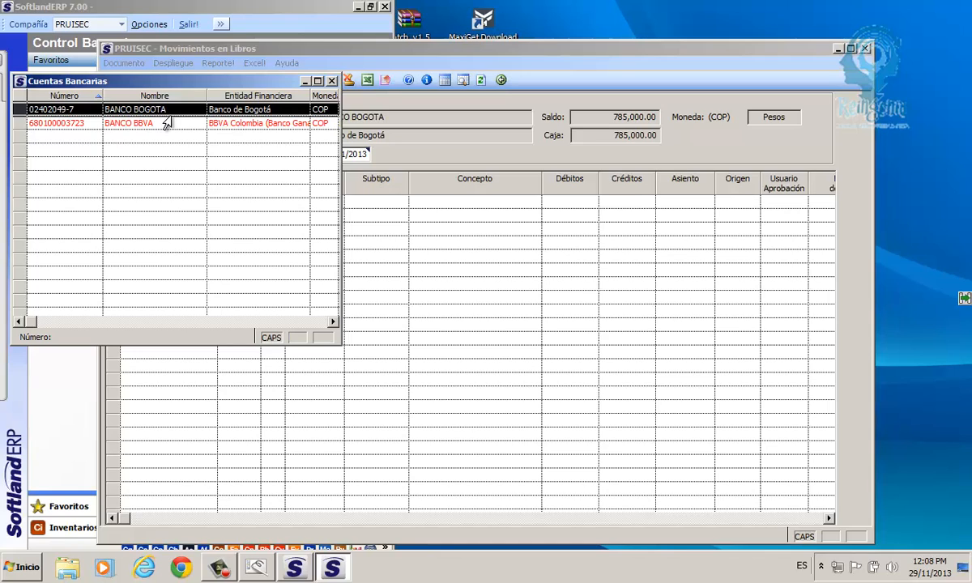
{"action": "left_click", "coordinate": [331, 81]}
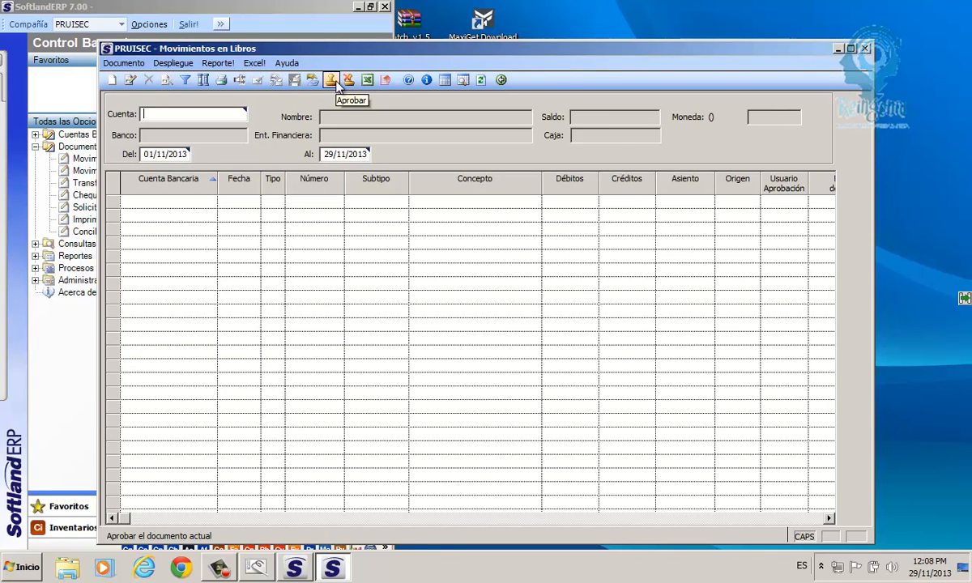
{"action": "double_click", "coordinate": [169, 114]}
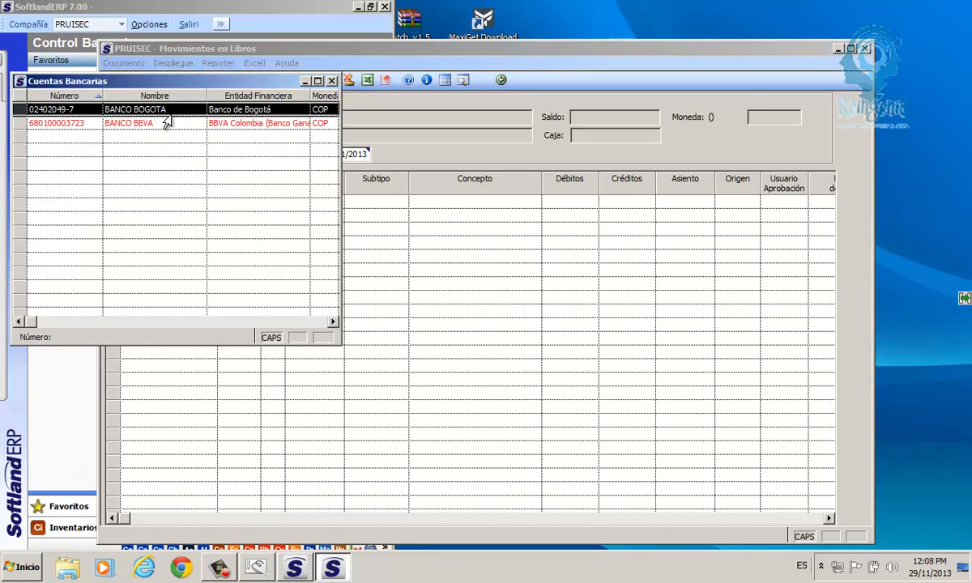
{"action": "double_click", "coordinate": [69, 110]}
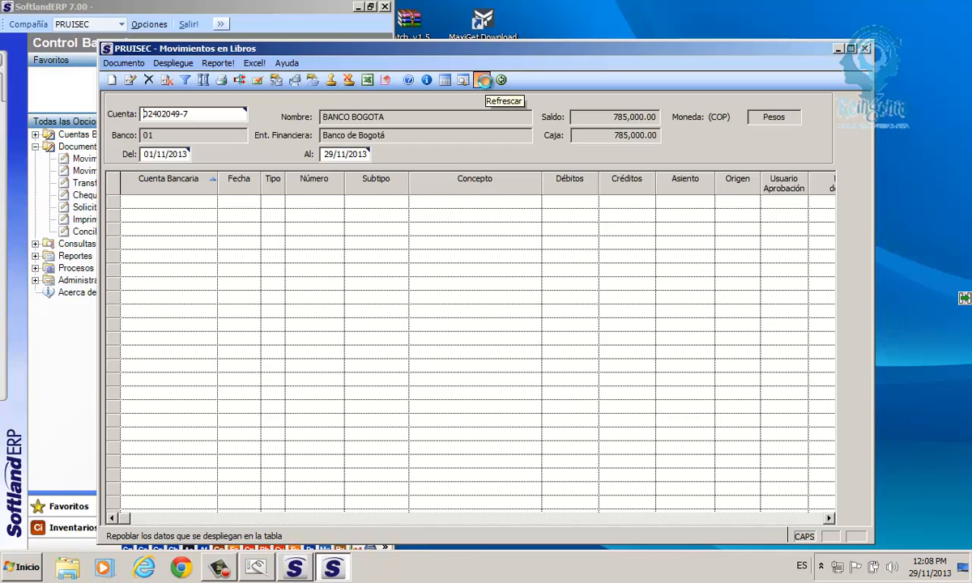
{"action": "left_click", "coordinate": [483, 80]}
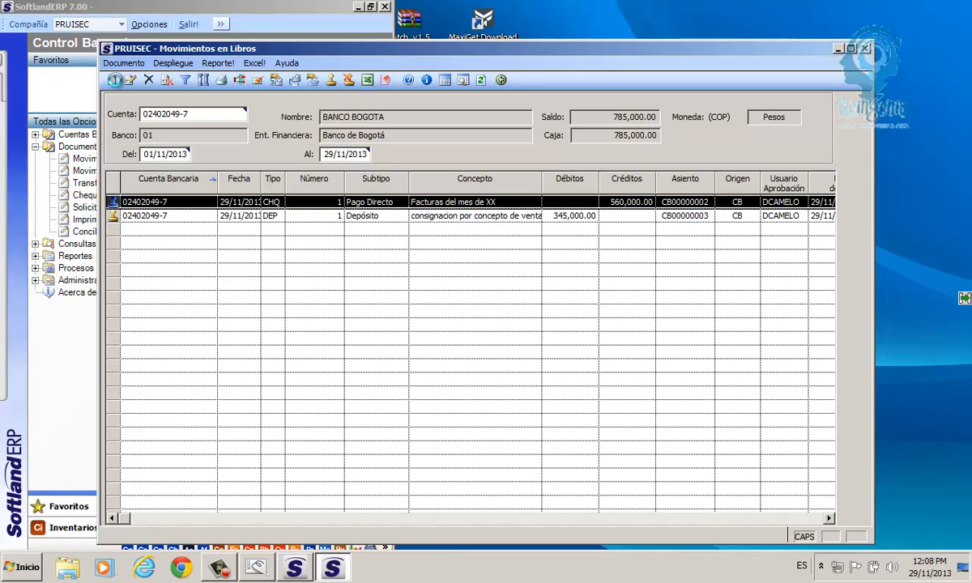
- Create a Nota de Crédito, subtype Rendimiento FInanciero, dated 29/11/2013 and numbered 1
{"action": "left_click", "coordinate": [114, 80]}
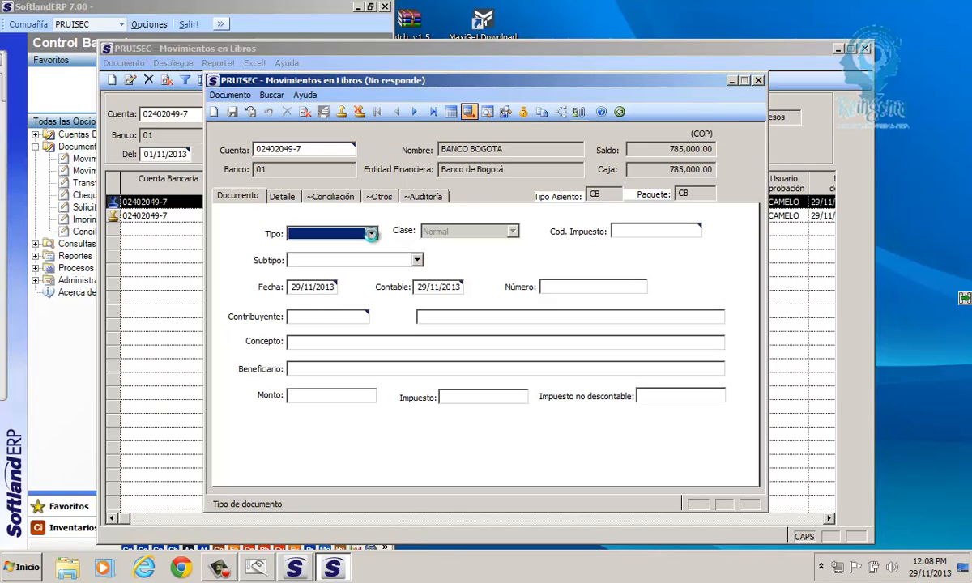
{"action": "left_click", "coordinate": [371, 234]}
{"action": "left_click", "coordinate": [318, 267]}
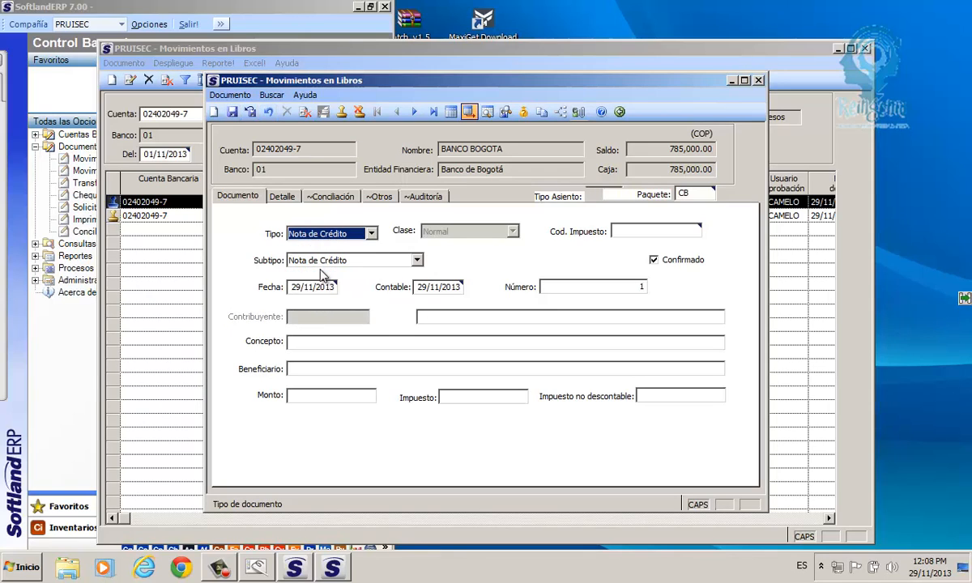
{"action": "left_click", "coordinate": [417, 261]}
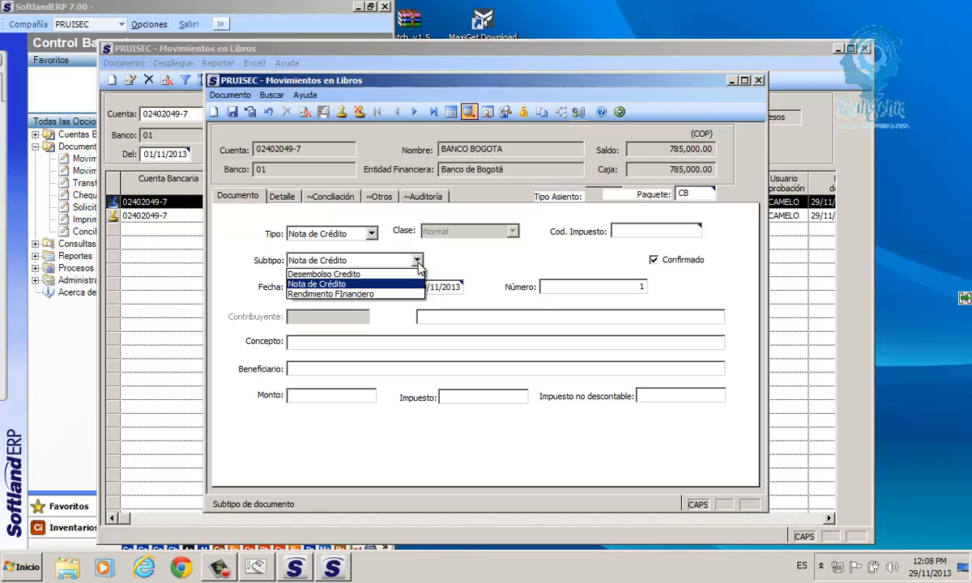
{"action": "left_click", "coordinate": [320, 294]}
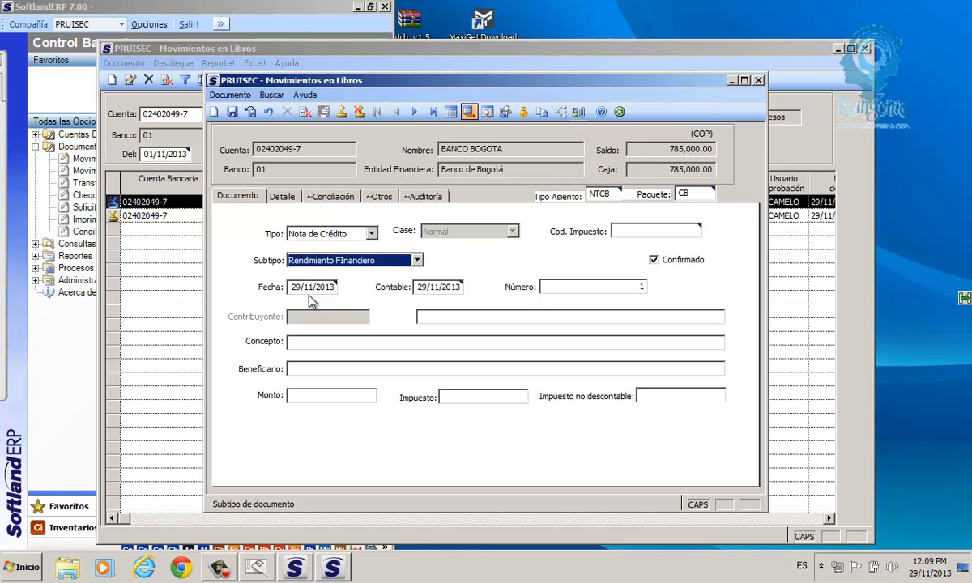
{"action": "left_click_drag", "start_coordinate": [296, 287], "coordinate": [341, 288]}
{"action": "left_click_drag", "start_coordinate": [418, 287], "coordinate": [466, 289]}
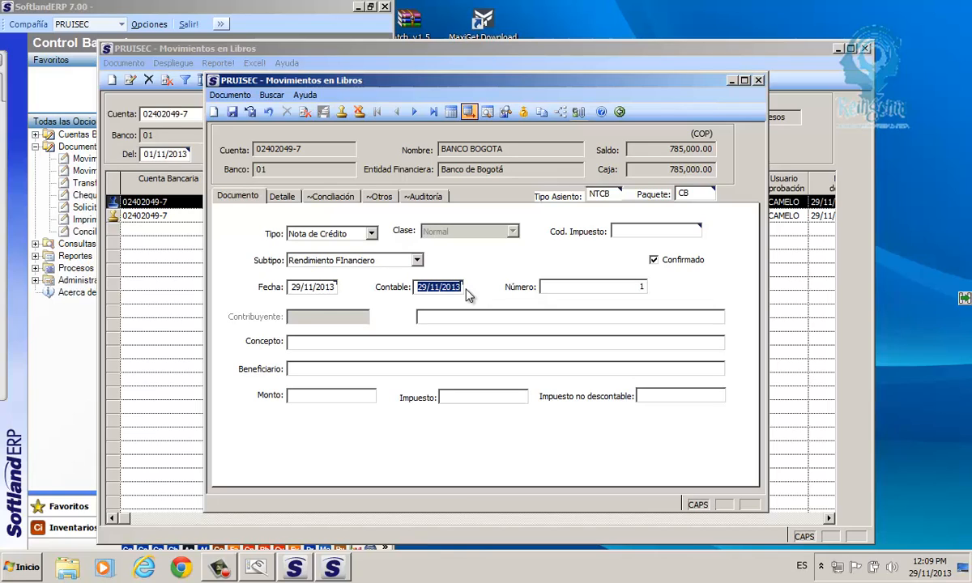
{"action": "key", "text": "Tab"}
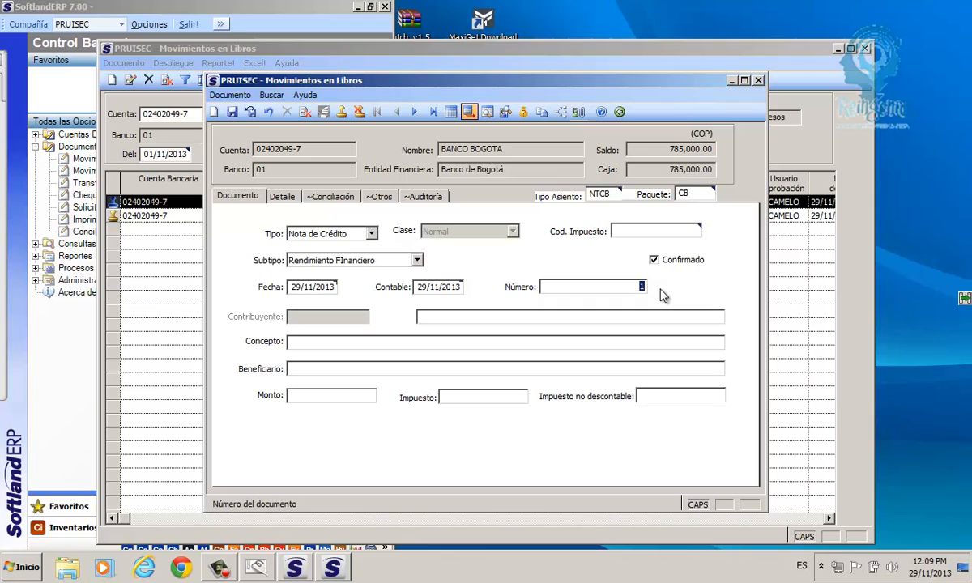
- Enter concept 'REDIMIENTO FINANCIERO MES NOVIEMBRE' and beneficiary ISEC on the credit note
{"action": "left_click", "coordinate": [296, 344]}
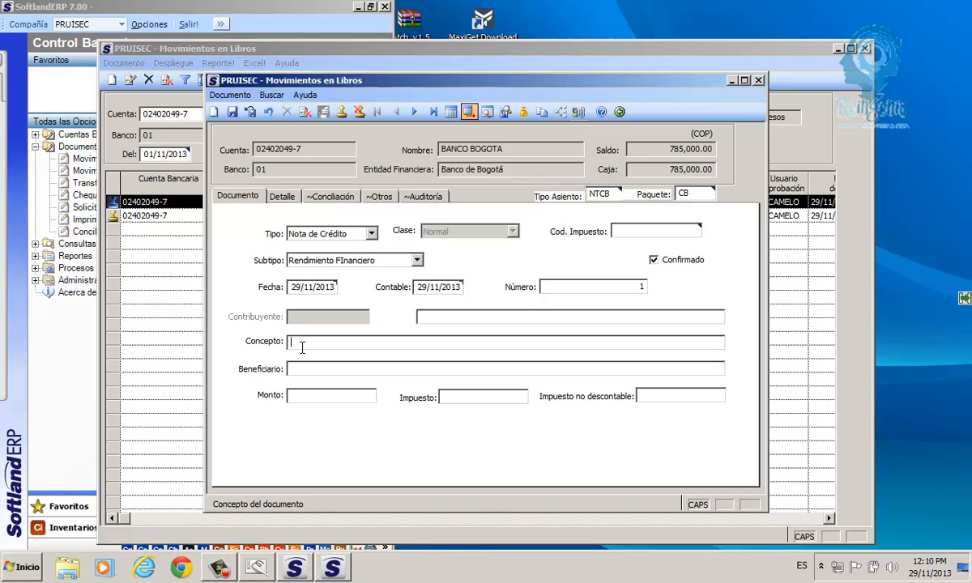
{"action": "type", "text": "REDIMIENTO FINANCIERO MES N"}
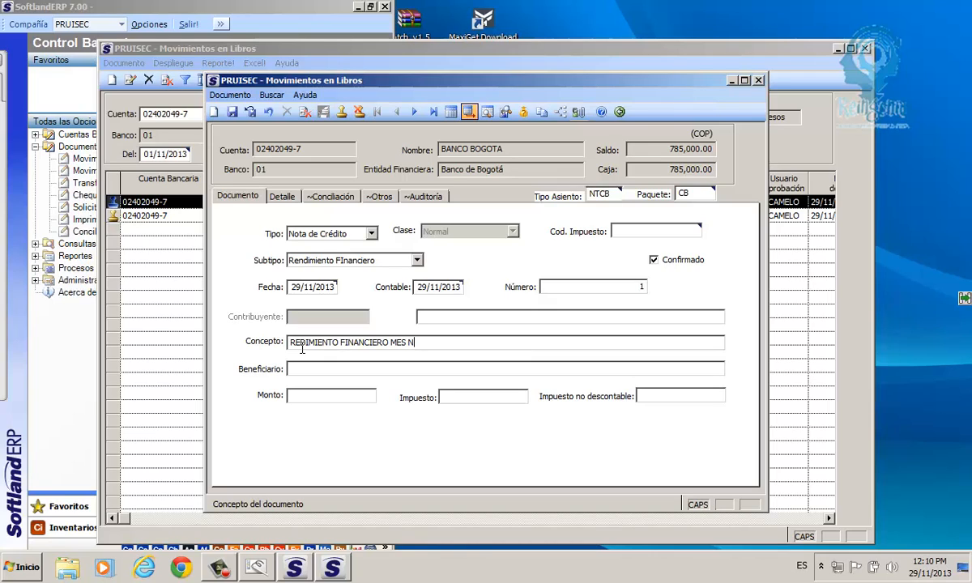
{"action": "type", "text": "OVIEMBRE"}
{"action": "key", "text": "Tab"}
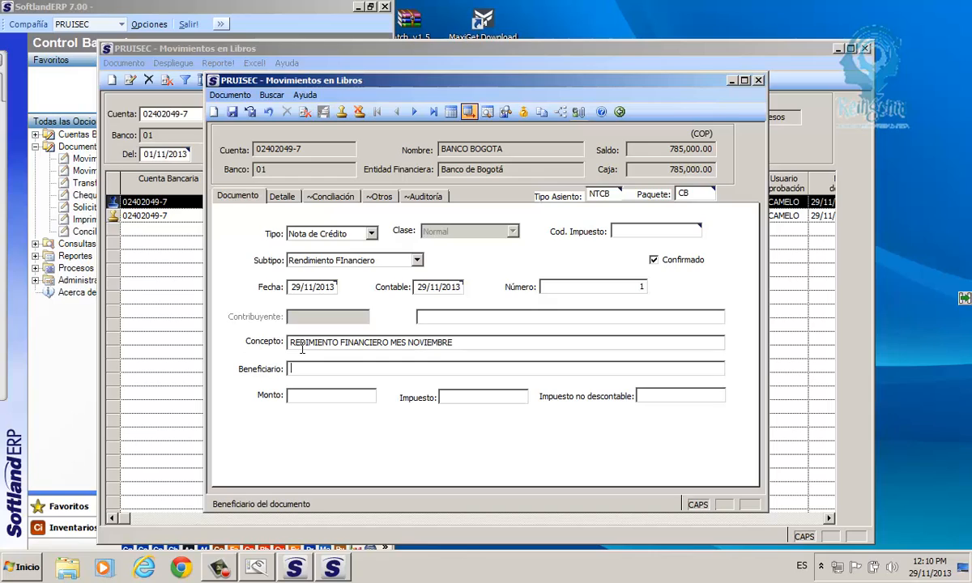
{"action": "type", "text": "ISEC"}
{"action": "key", "text": "Tab"}
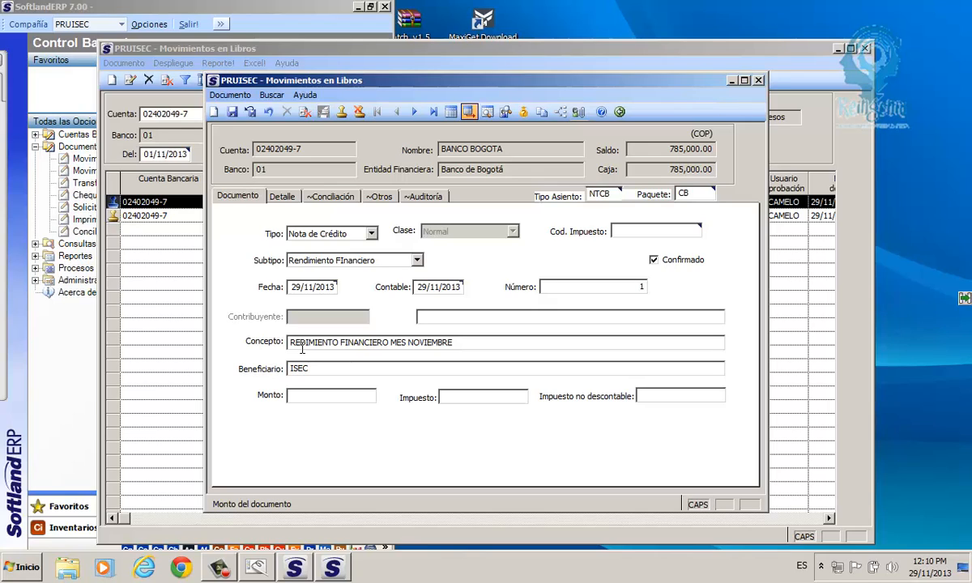
- Enter amount 45300, correcting the extra zero, and save the credit note
{"action": "type", "text": "453000"}
{"action": "key", "text": "BackSpace"}
{"action": "left_click", "coordinate": [233, 114]}
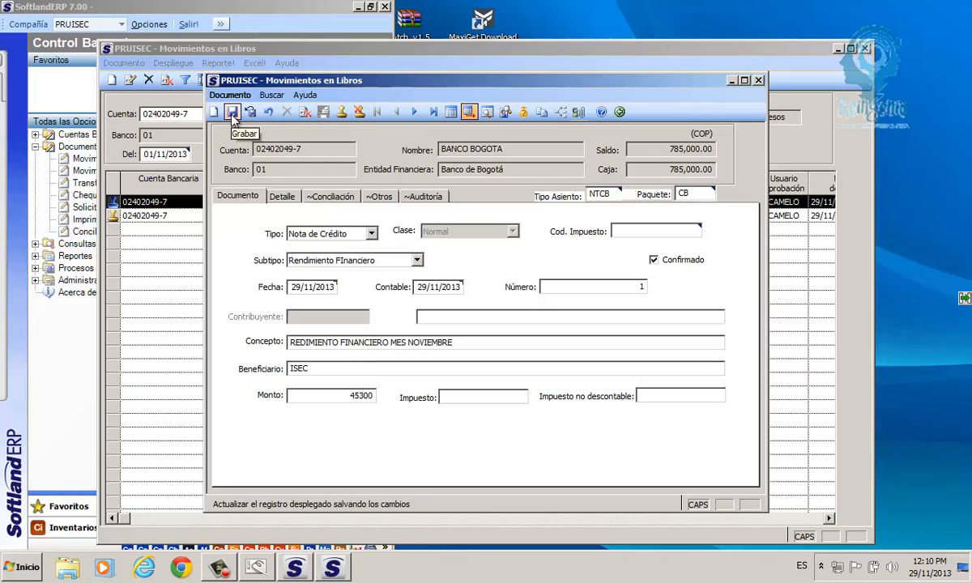
- Confirm the save and maximize the generated journal entry CB00000004 window
{"action": "left_click", "coordinate": [233, 114]}
{"action": "left_click", "coordinate": [233, 114]}
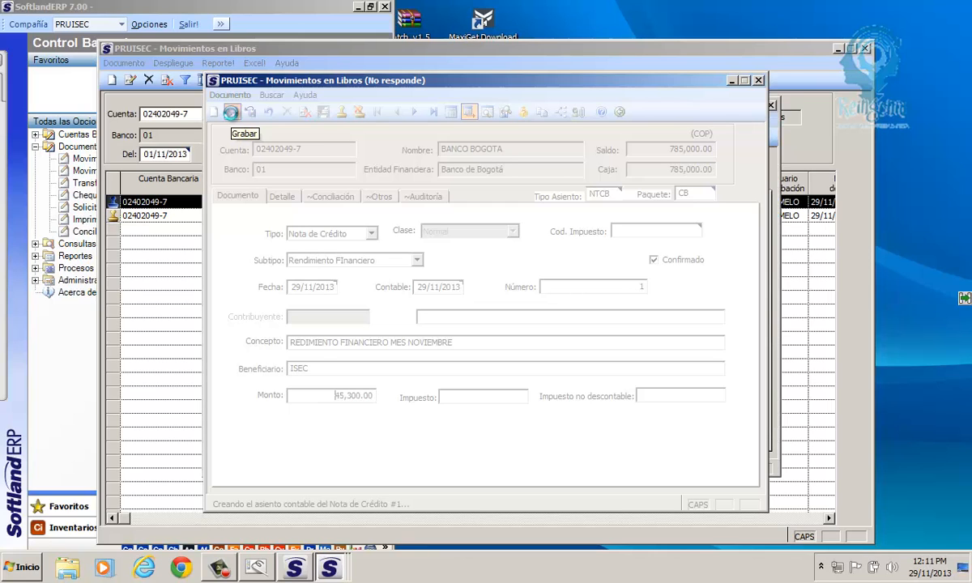
{"action": "left_click", "coordinate": [234, 120]}
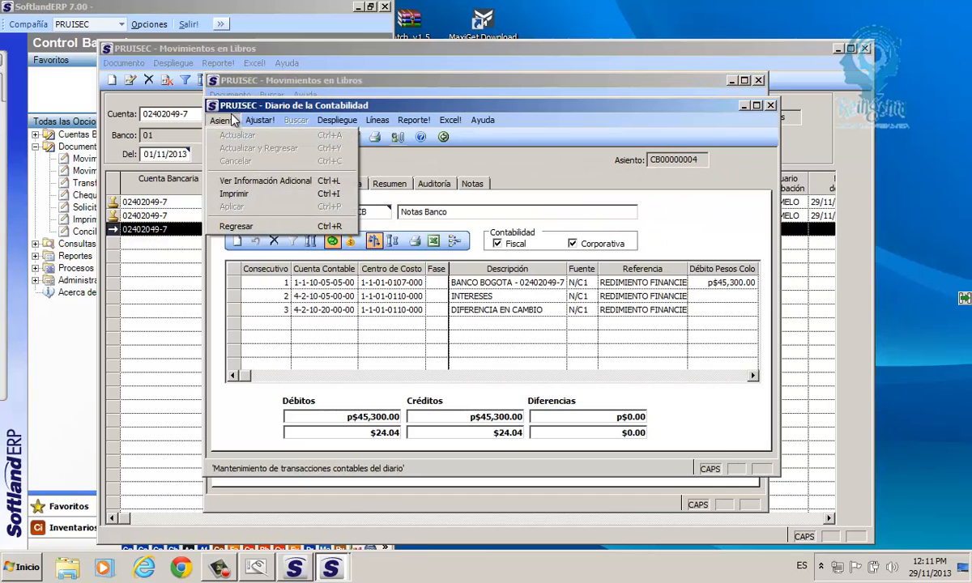
{"action": "left_click", "coordinate": [261, 113]}
{"action": "double_click", "coordinate": [261, 106]}
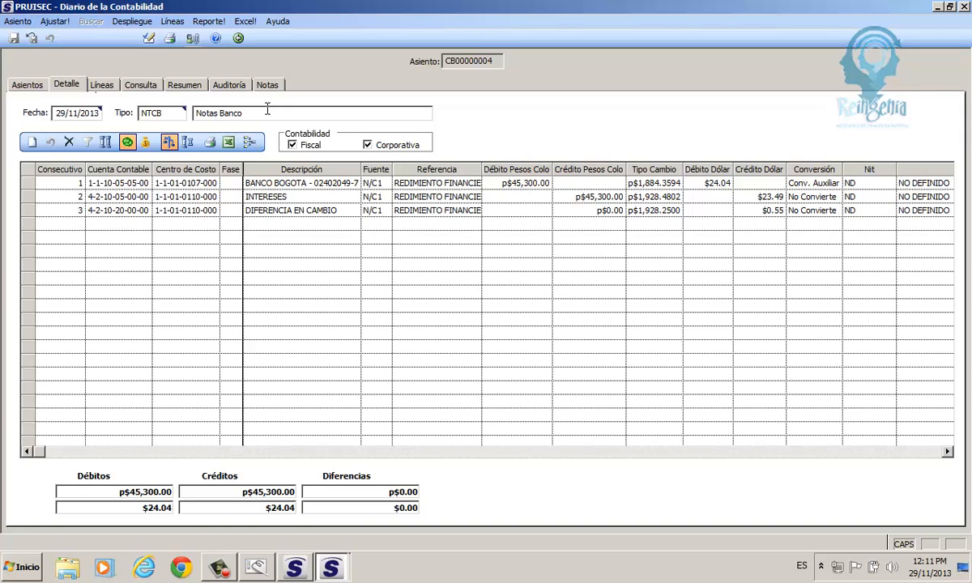
{"action": "left_click", "coordinate": [378, 496]}
{"action": "double_click", "coordinate": [79, 9]}
{"action": "left_click_drag", "start_coordinate": [78, 9], "coordinate": [339, 364]}
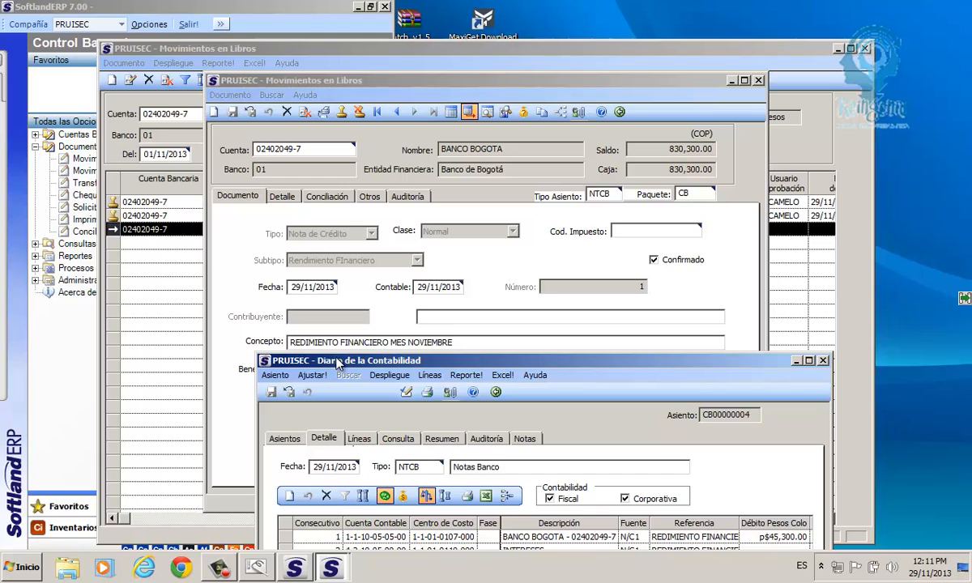
{"action": "left_click_drag", "start_coordinate": [364, 366], "coordinate": [123, 36]}
{"action": "double_click", "coordinate": [123, 34]}
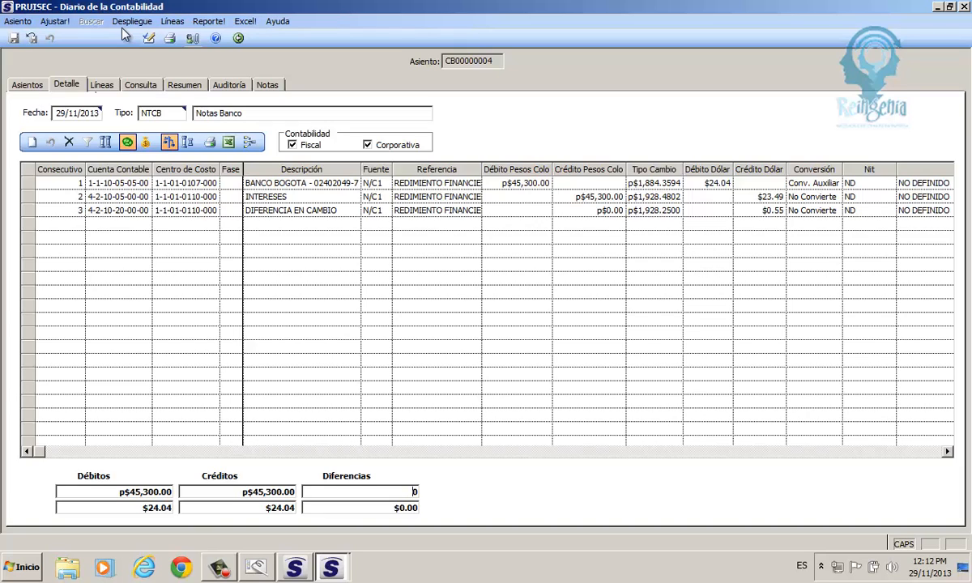
{"action": "left_click", "coordinate": [32, 201]}
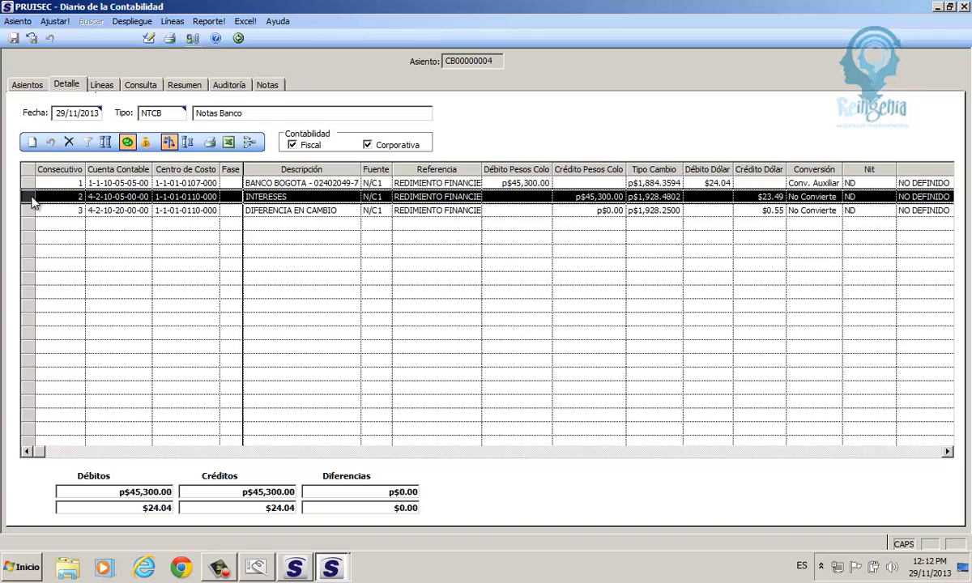
{"action": "left_click", "coordinate": [110, 197]}
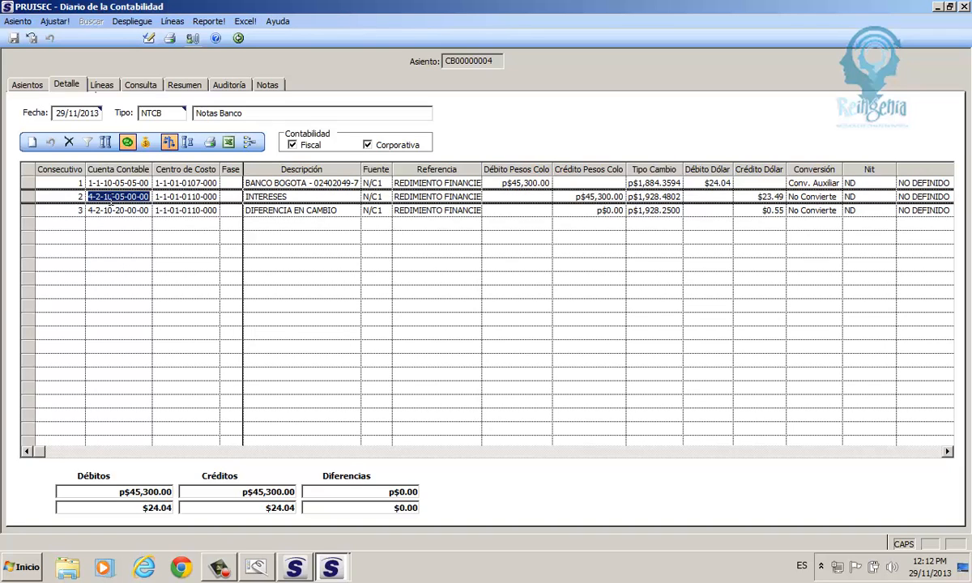
{"action": "left_click", "coordinate": [600, 197]}
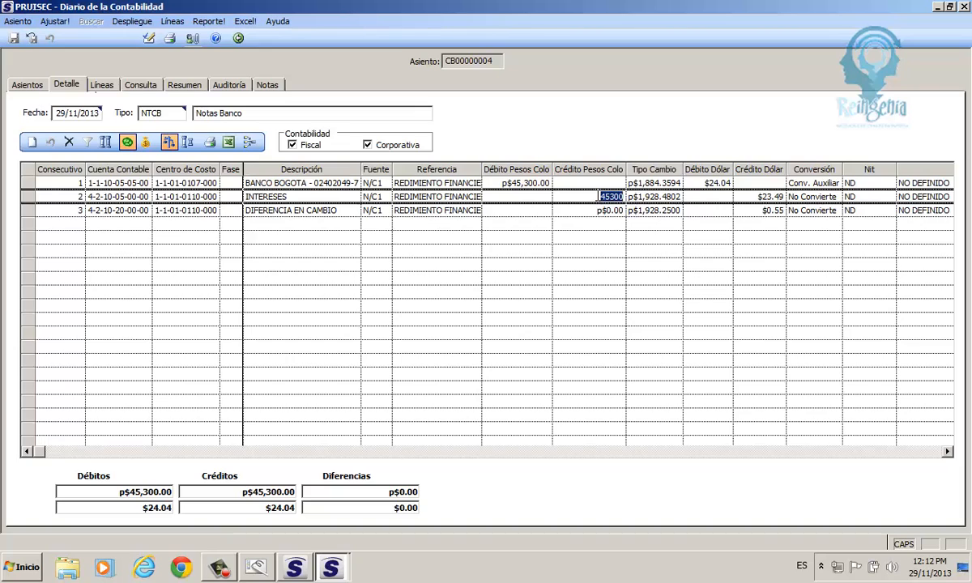
{"action": "left_click", "coordinate": [862, 197]}
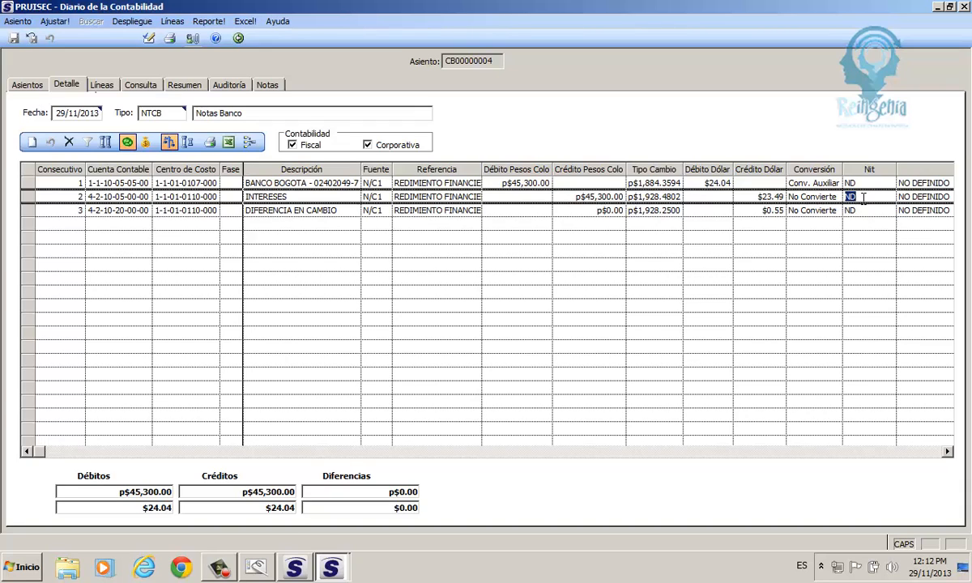
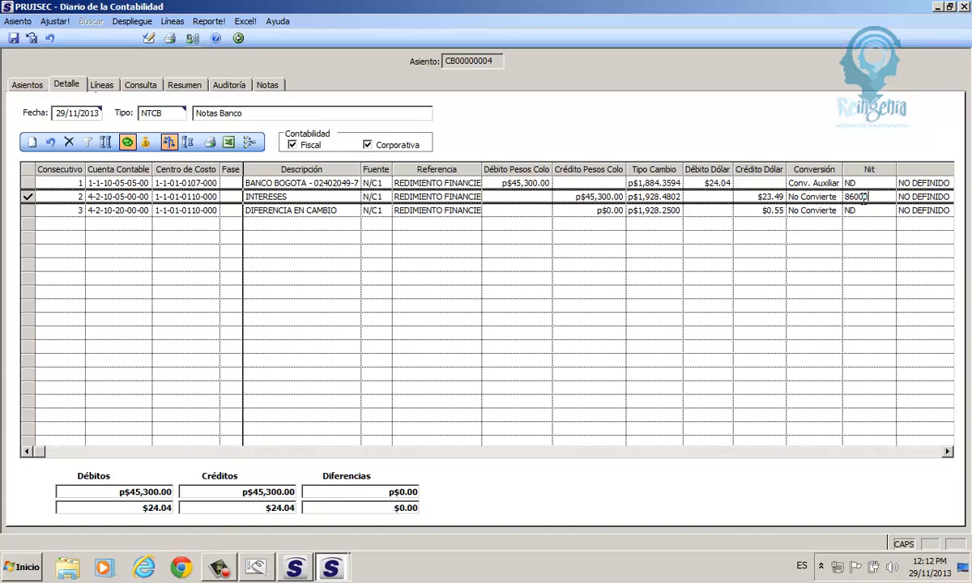
{"action": "key", "text": "Return"}
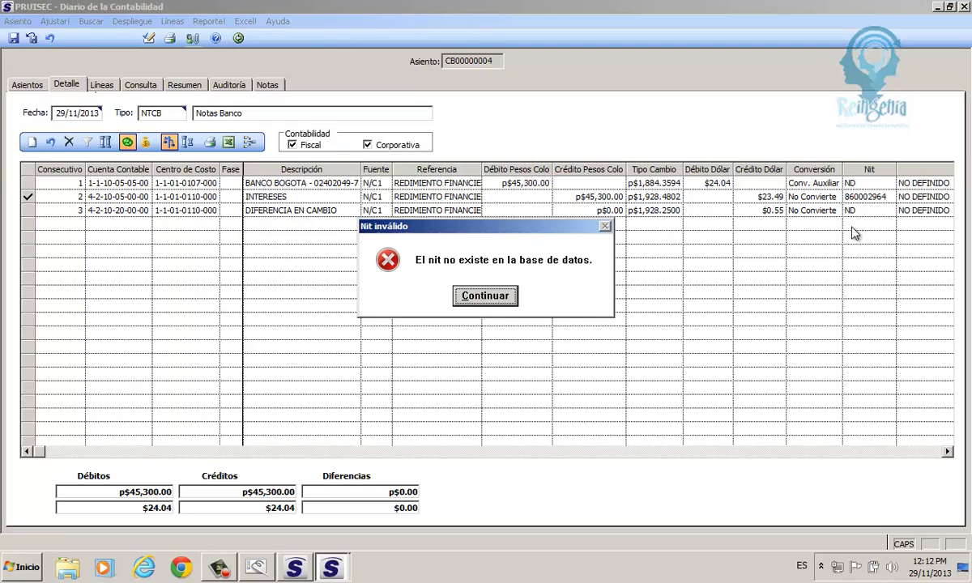
{"action": "left_click", "coordinate": [485, 296]}
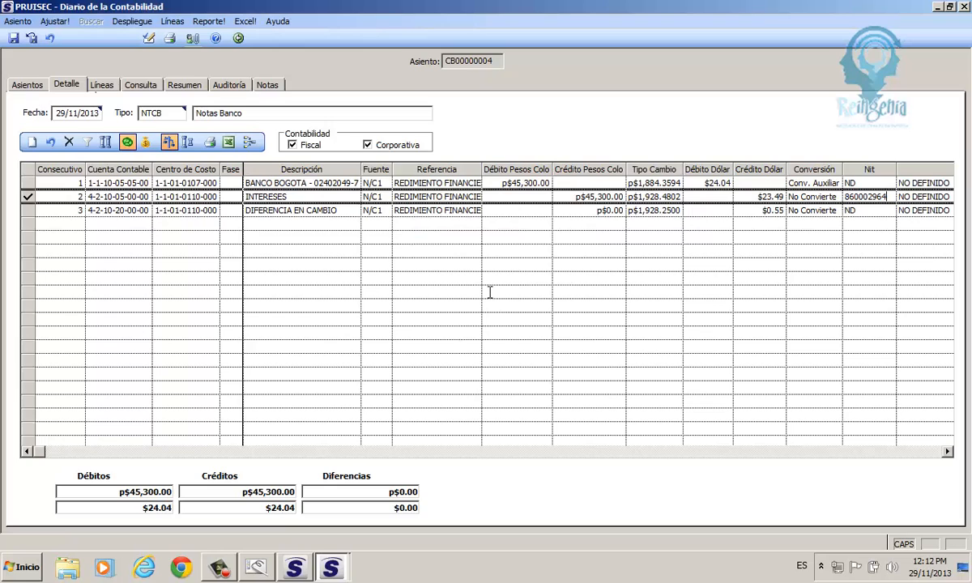
{"action": "key", "text": "BackSpace"}
{"action": "key", "text": "F1"}
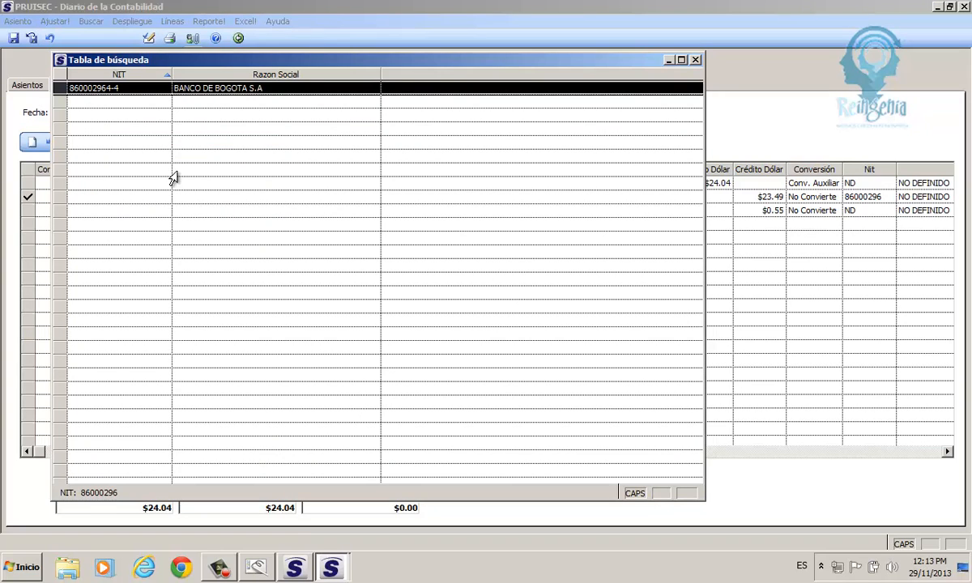
{"action": "double_click", "coordinate": [76, 89]}
{"action": "left_click", "coordinate": [83, 92]}
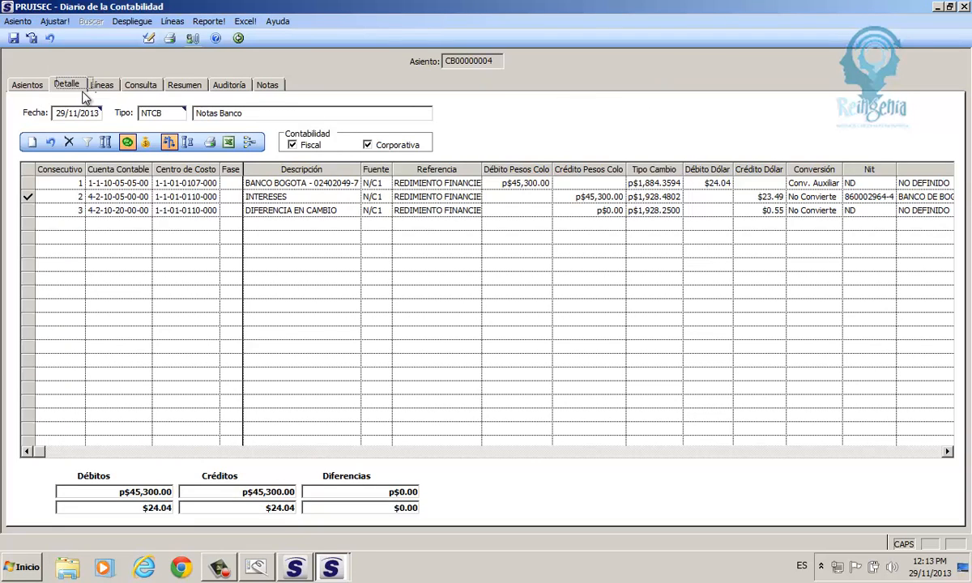
- Save and balance entry CB00000004, return to the credit note, and request its approval
{"action": "left_click", "coordinate": [14, 38]}
{"action": "left_click", "coordinate": [178, 147]}
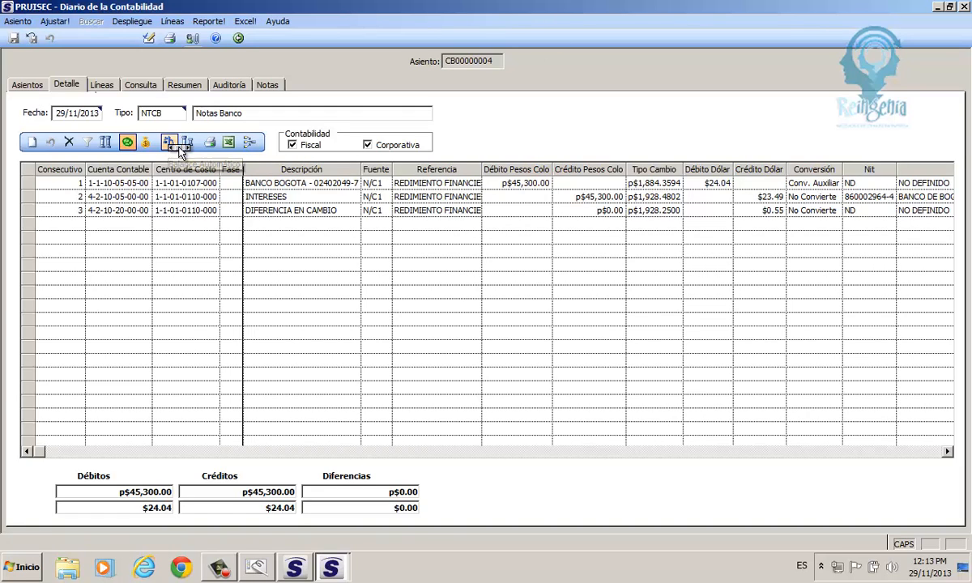
{"action": "left_click", "coordinate": [238, 38]}
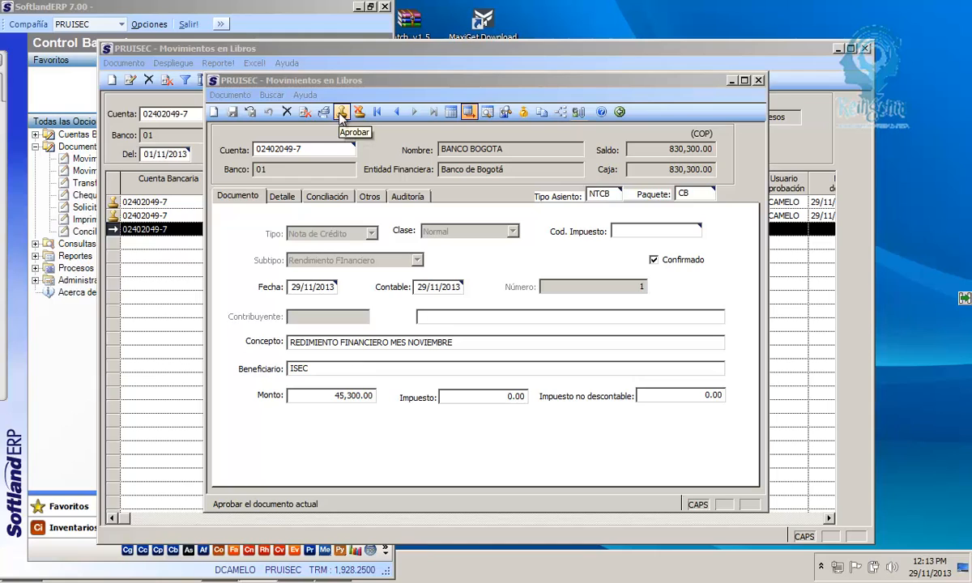
{"action": "left_click", "coordinate": [341, 119]}
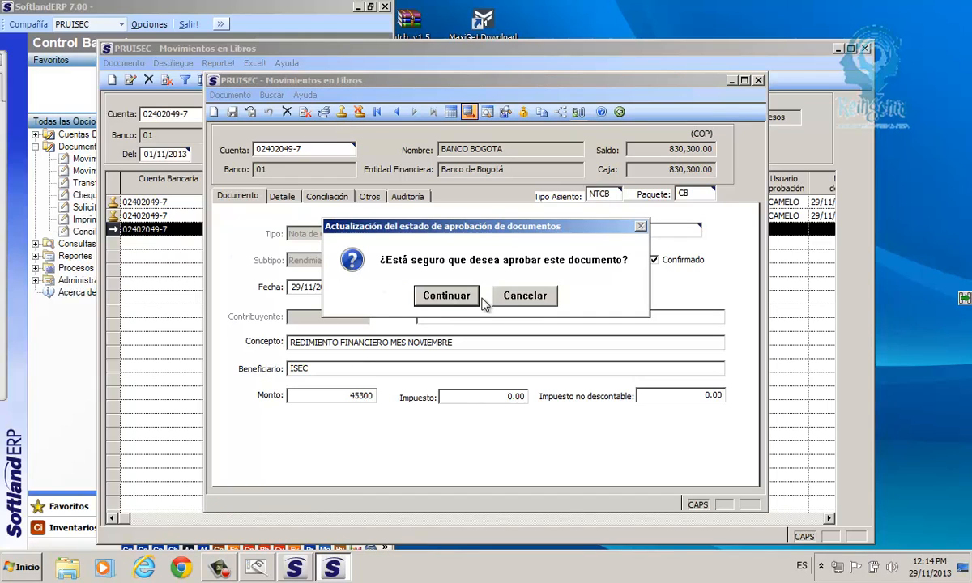
- Confirm approval of the 45,300.00 credit note and toggle Generar asientos off and on
{"action": "left_click", "coordinate": [448, 295]}
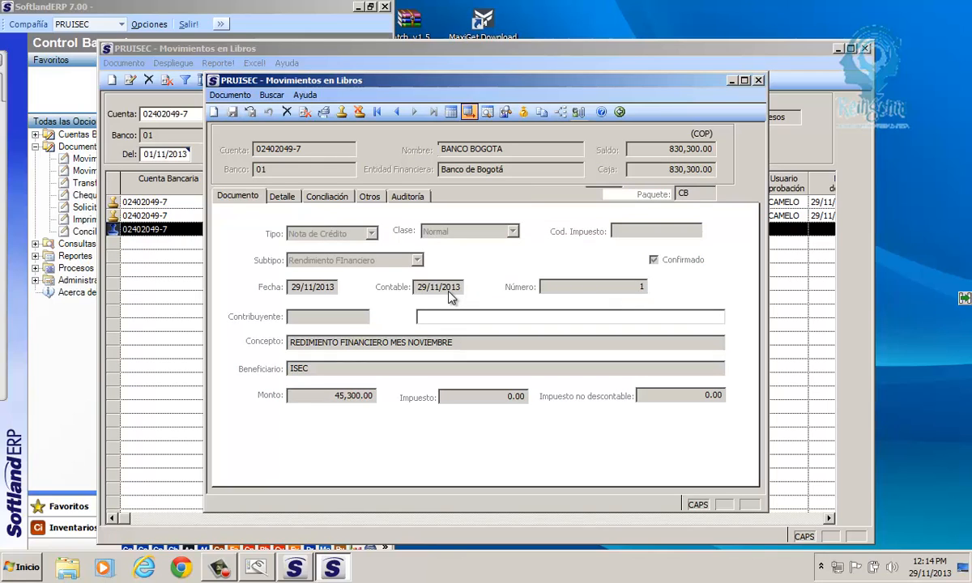
{"action": "left_click", "coordinate": [472, 116]}
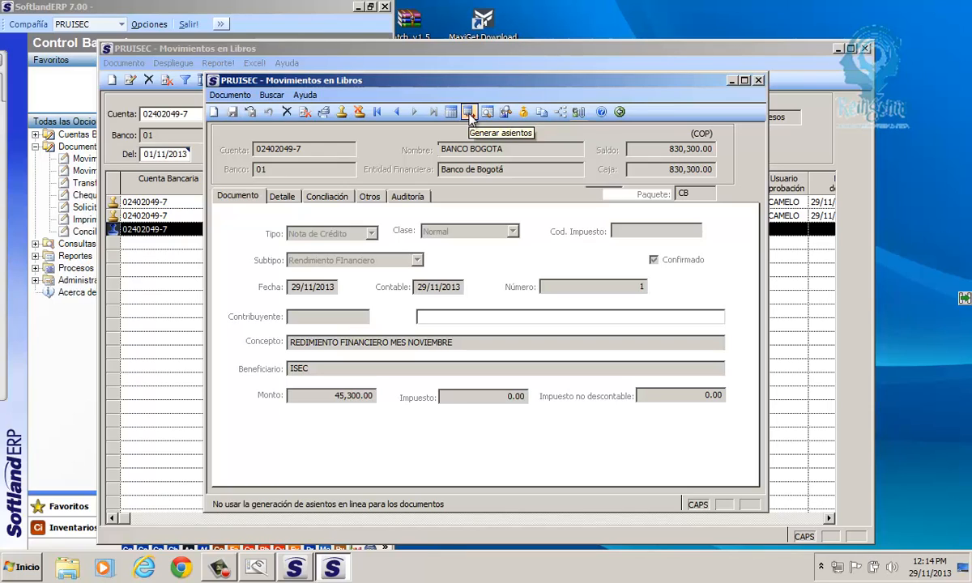
{"action": "left_click", "coordinate": [470, 115]}
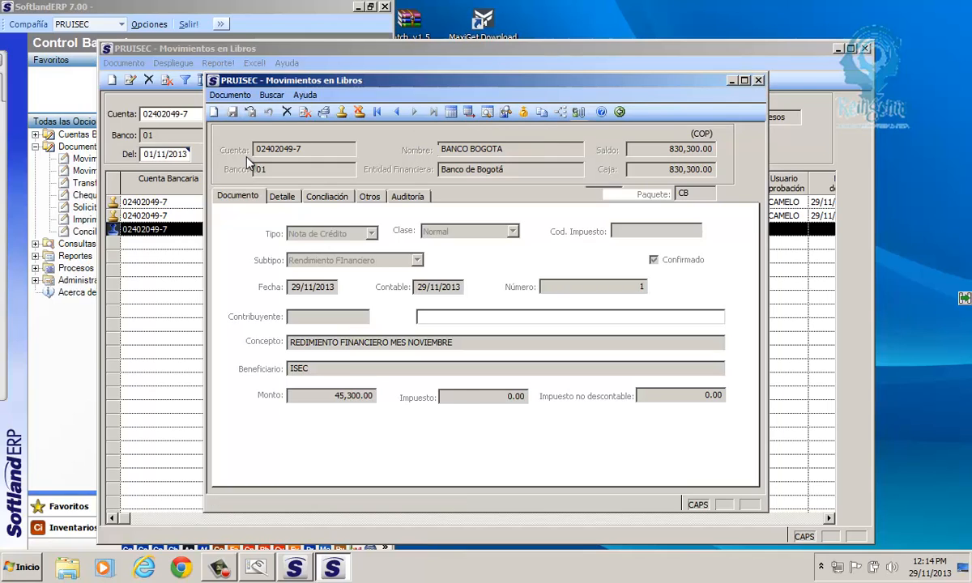
- Create a new debit note with subtype Gravamen Financier
{"action": "left_click", "coordinate": [214, 113]}
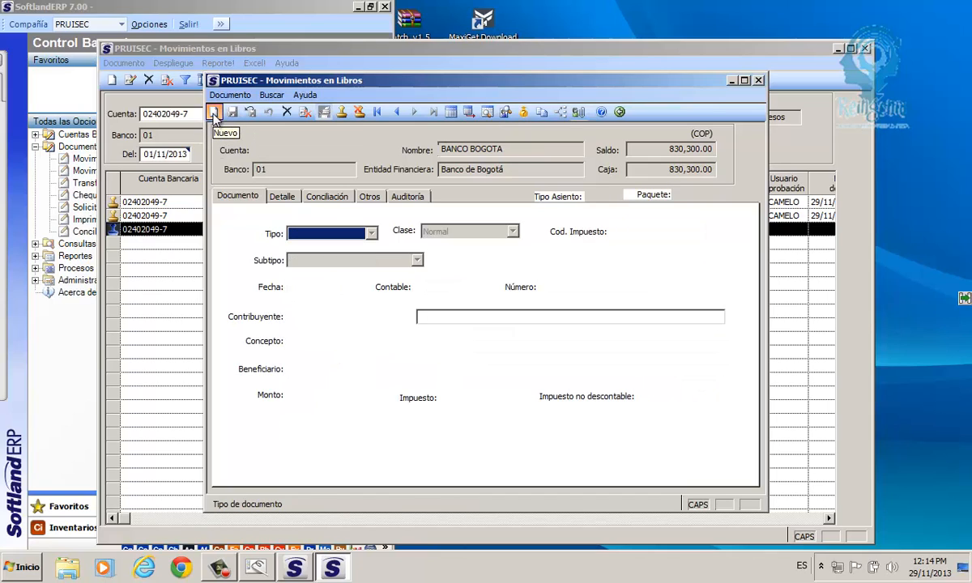
{"action": "left_click", "coordinate": [371, 235]}
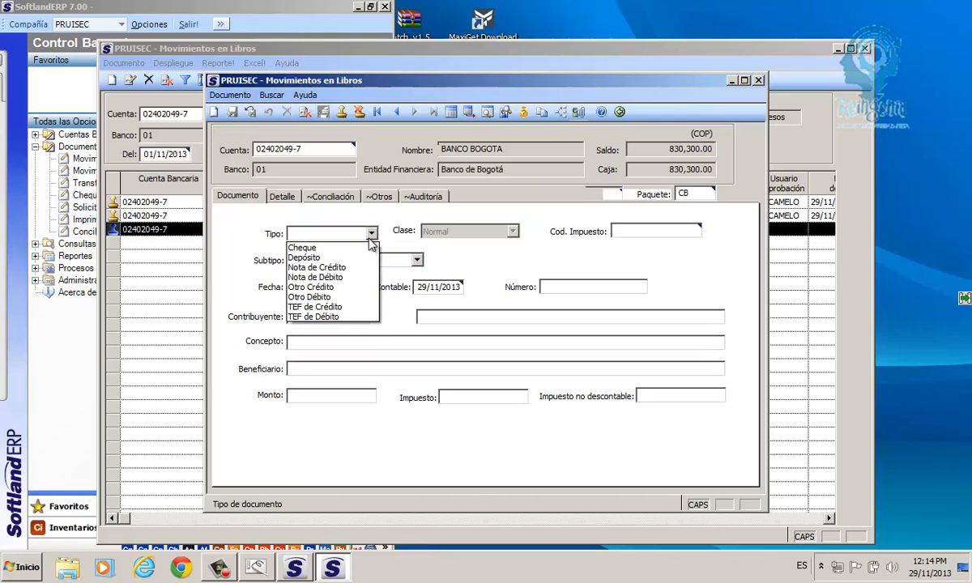
{"action": "left_click", "coordinate": [325, 278]}
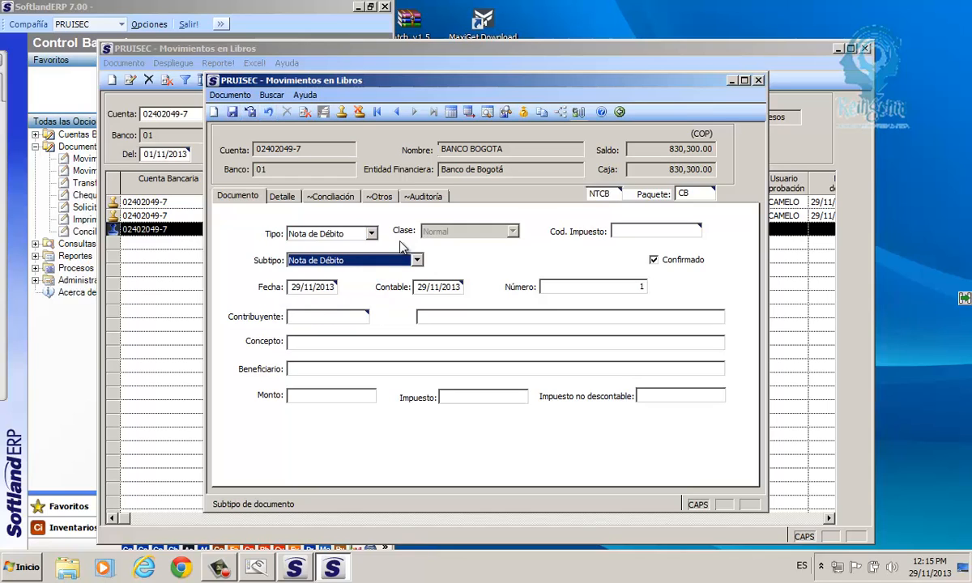
{"action": "left_click", "coordinate": [416, 261]}
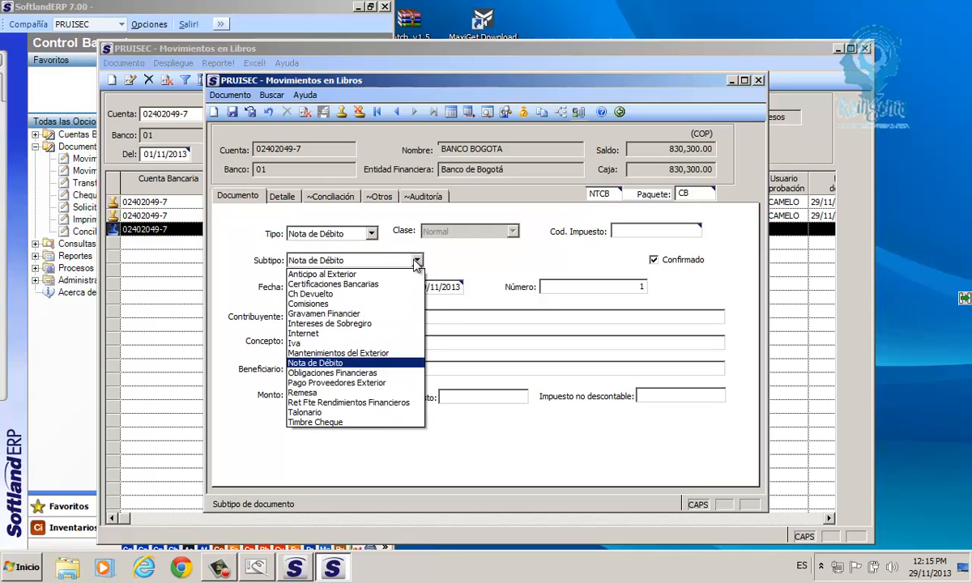
{"action": "left_click", "coordinate": [416, 261]}
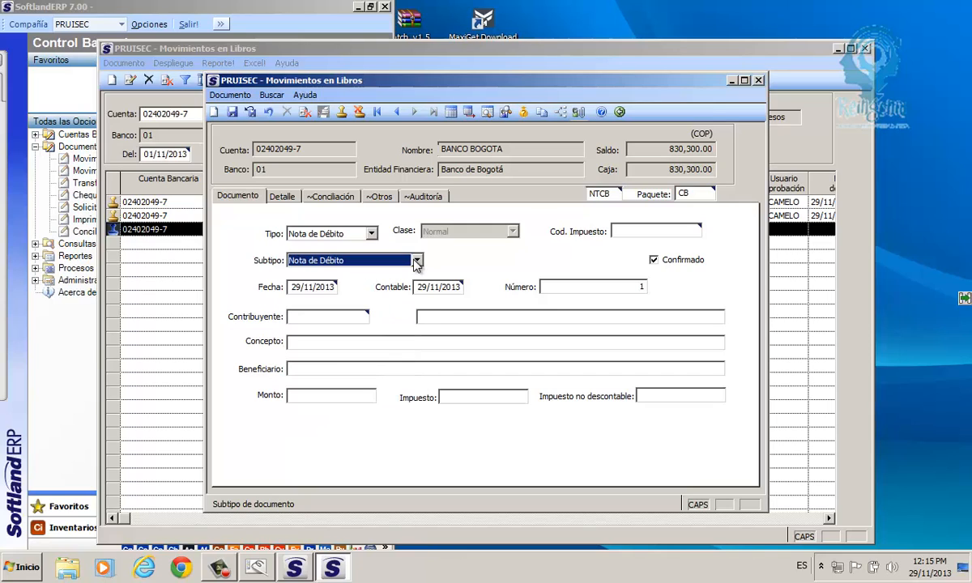
{"action": "left_click", "coordinate": [417, 261]}
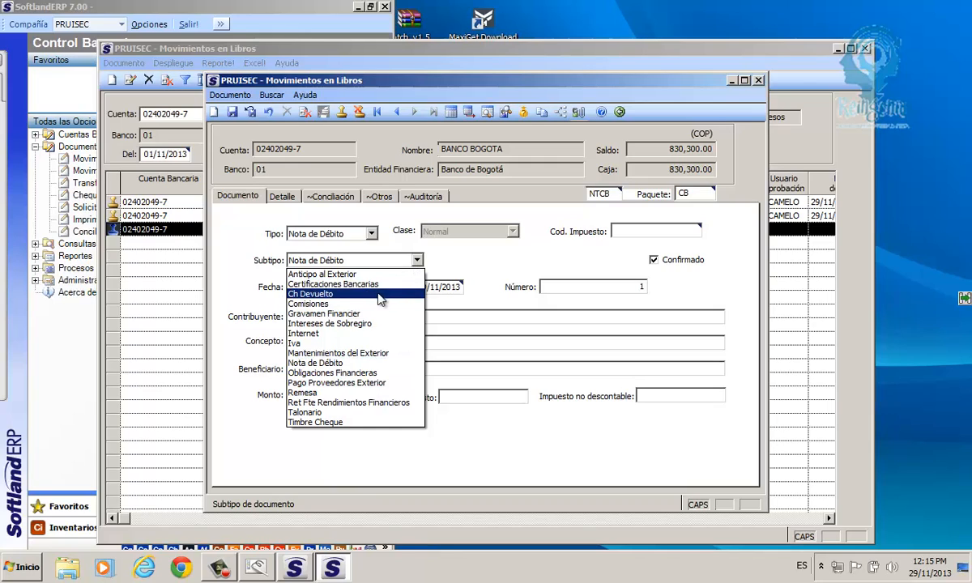
{"action": "left_click", "coordinate": [380, 324]}
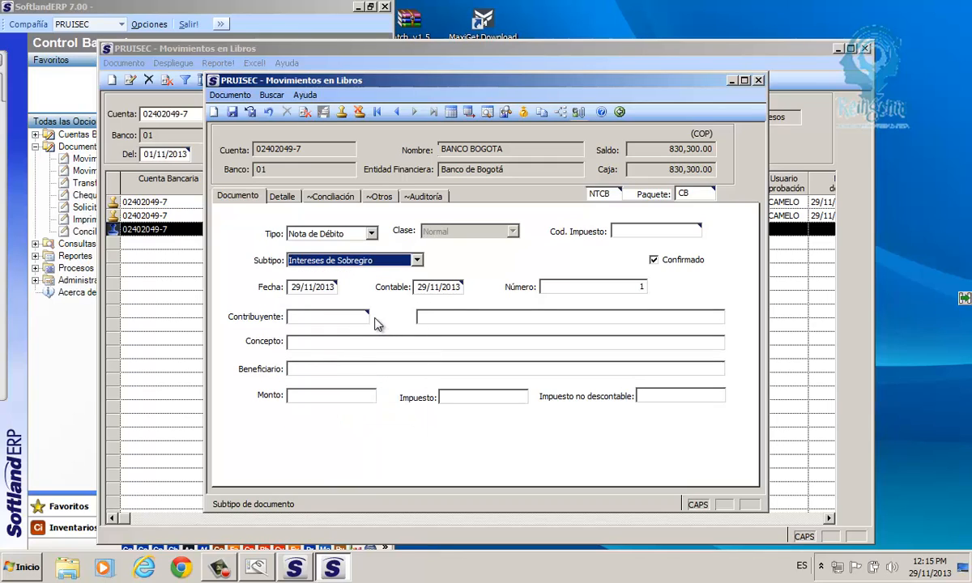
{"action": "left_click", "coordinate": [415, 261]}
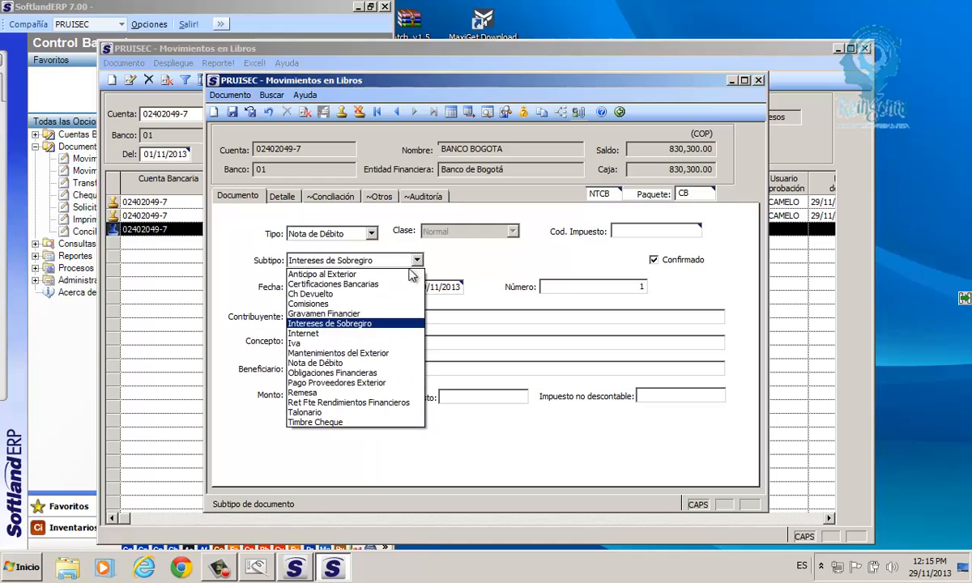
{"action": "left_click", "coordinate": [386, 316]}
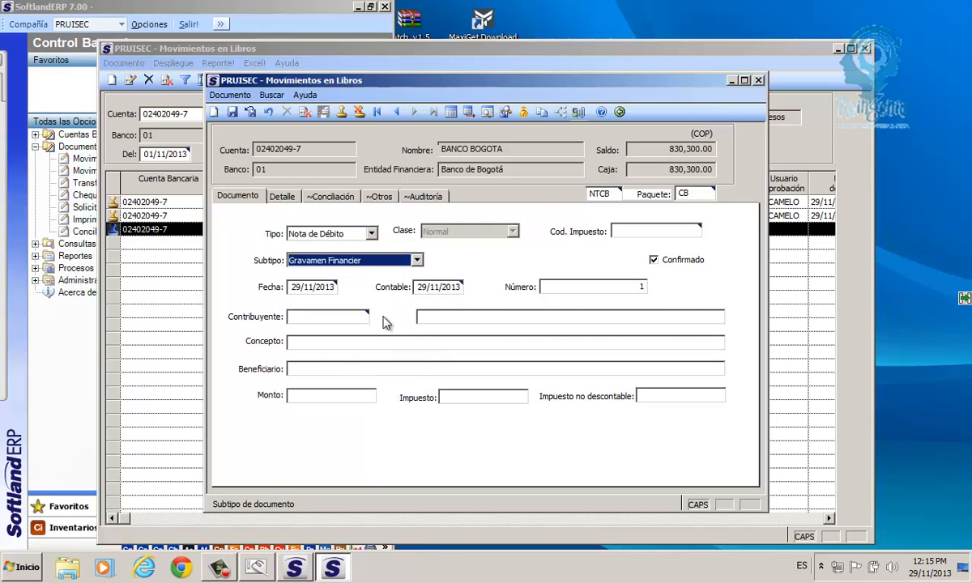
- Look up taxpayers whose NIT starts with 860002 in the Contribuyente field
{"action": "key", "text": "Tab"}
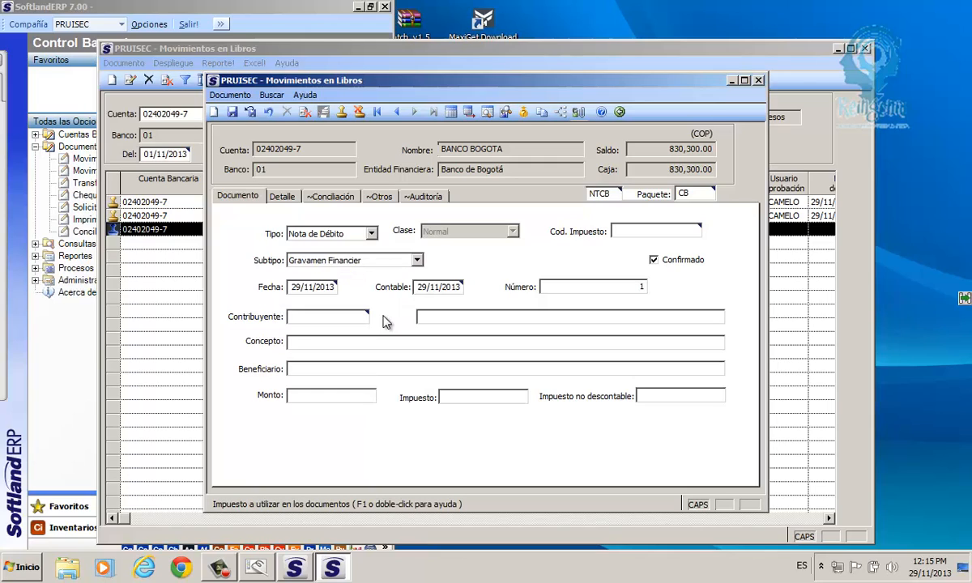
{"action": "key", "text": "Tab"}
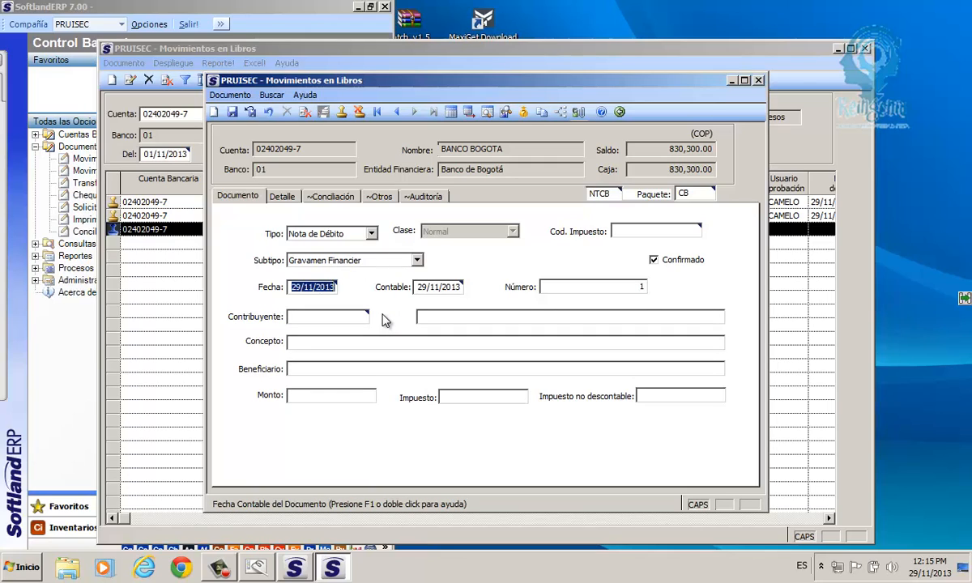
{"action": "key", "text": "Tab"}
{"action": "key", "text": "Tab"}
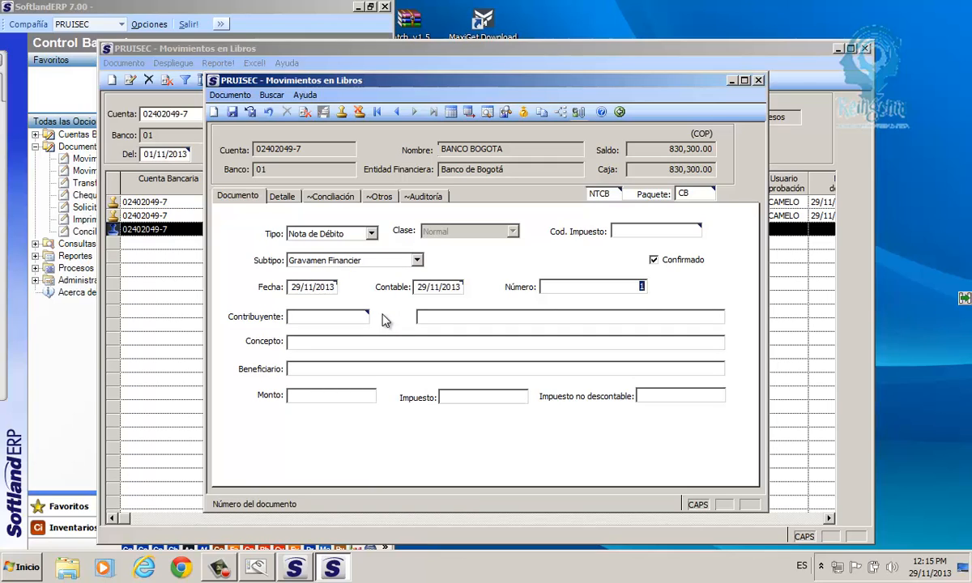
{"action": "key", "text": "Tab"}
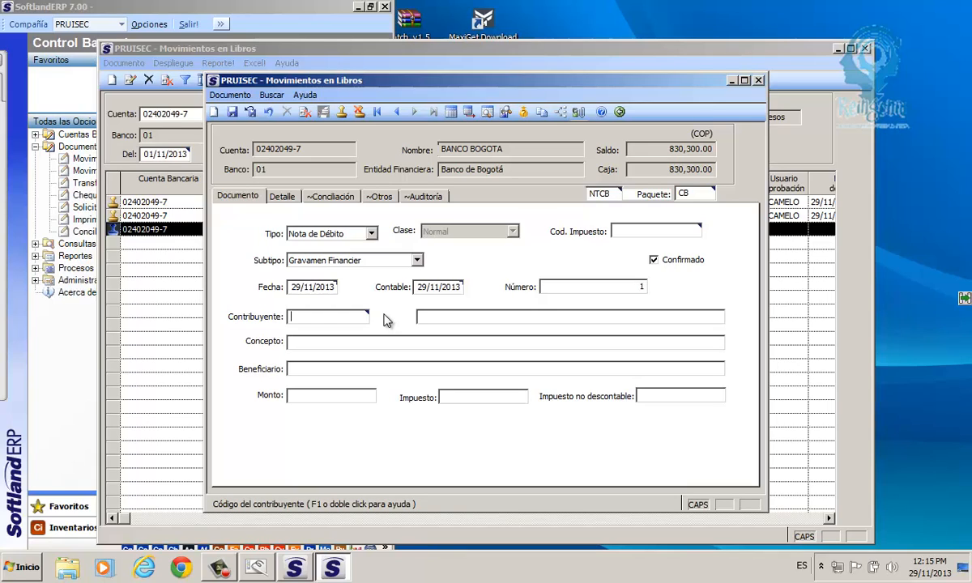
{"action": "type", "text": "860002"}
{"action": "key", "text": "F1"}
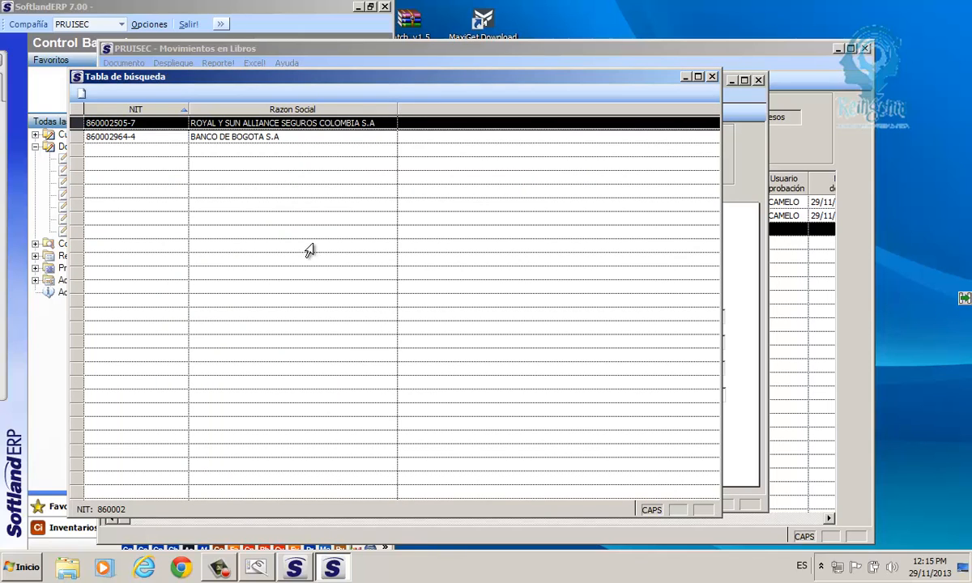
- Pick BANCO DE BOGOTA S.A as taxpayer and enter concept 'GRAVAMEN FINANCIERO MES DE NOVIEMBRE DE 2013'
{"action": "double_click", "coordinate": [218, 139]}
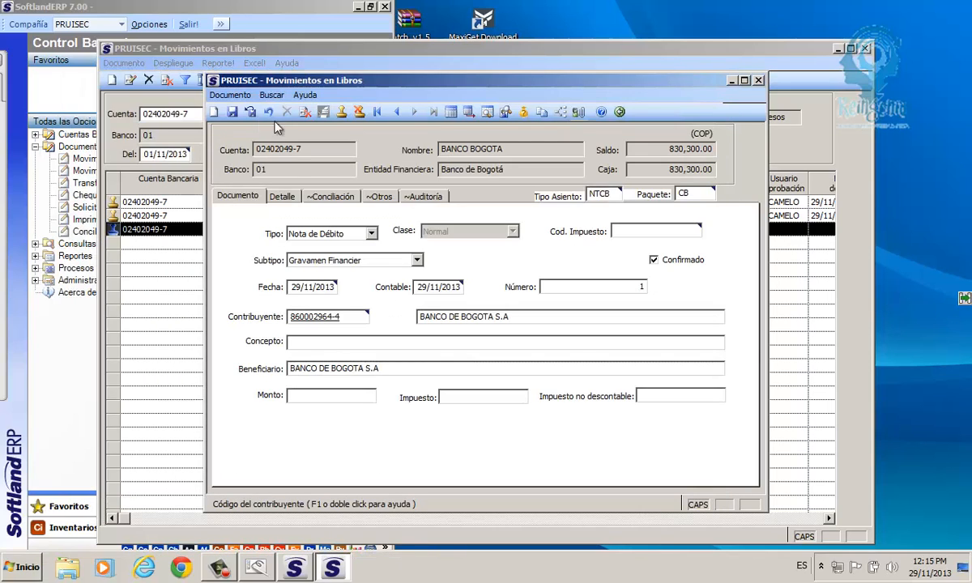
{"action": "left_click", "coordinate": [296, 345]}
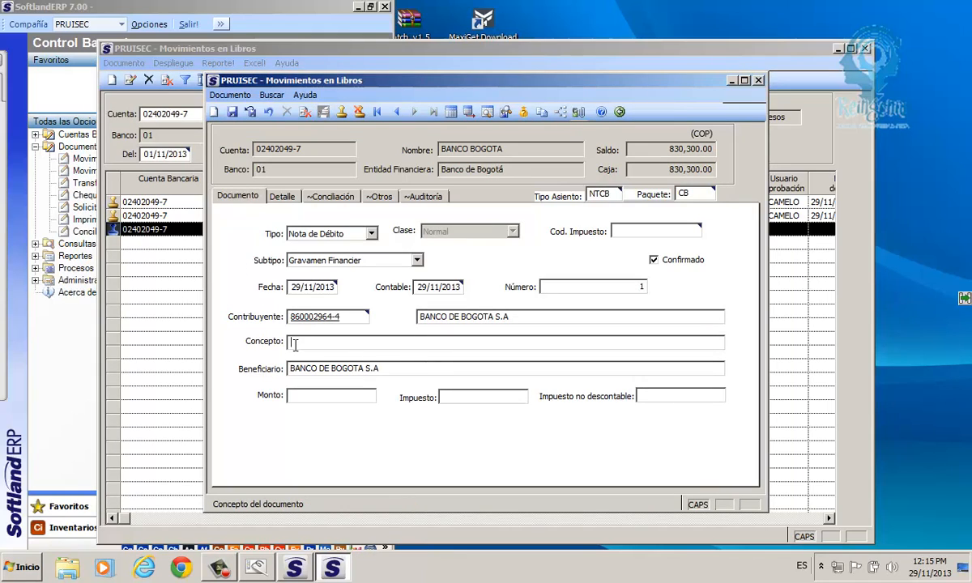
{"action": "type", "text": "GRAVE"}
{"action": "key", "text": "BackSpace"}
{"action": "type", "text": "AMEN FINANCIERO "}
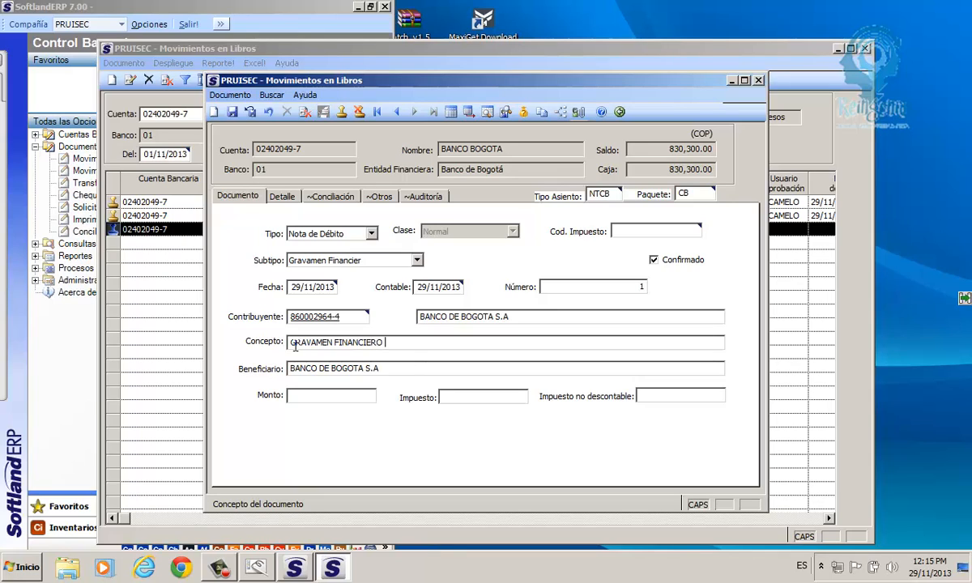
{"action": "type", "text": "MES DE NOVIEMBRE DE "}
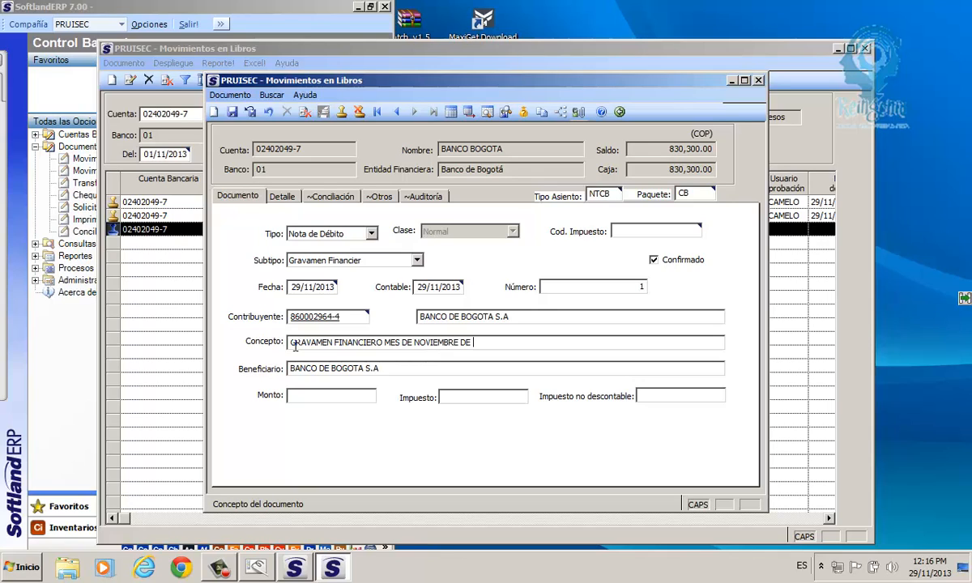
{"action": "type", "text": "2013"}
- Enter 45000 as the debit note amount
{"action": "key", "text": "Tab"}
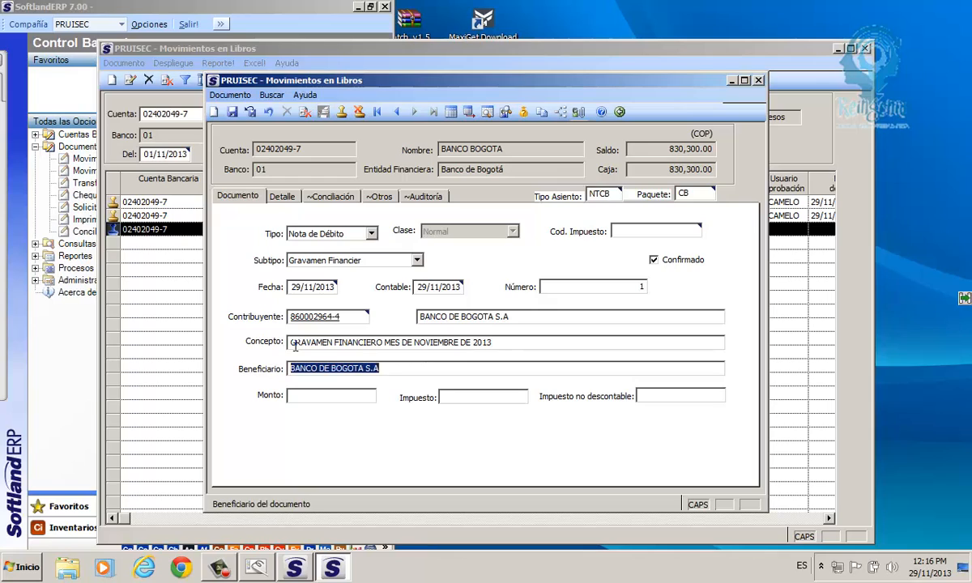
{"action": "key", "text": "Tab"}
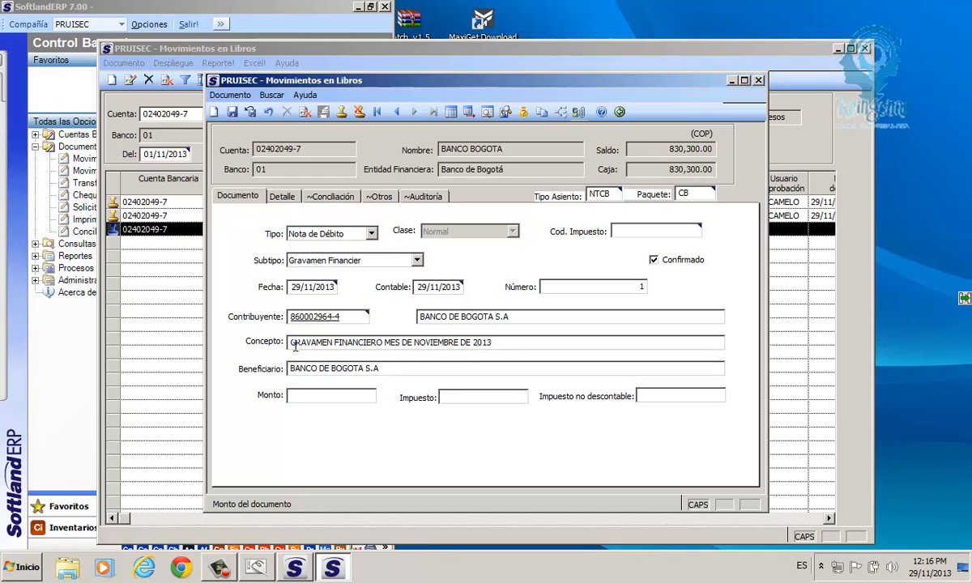
{"action": "type", "text": "45000"}
{"action": "key", "text": "Tab"}
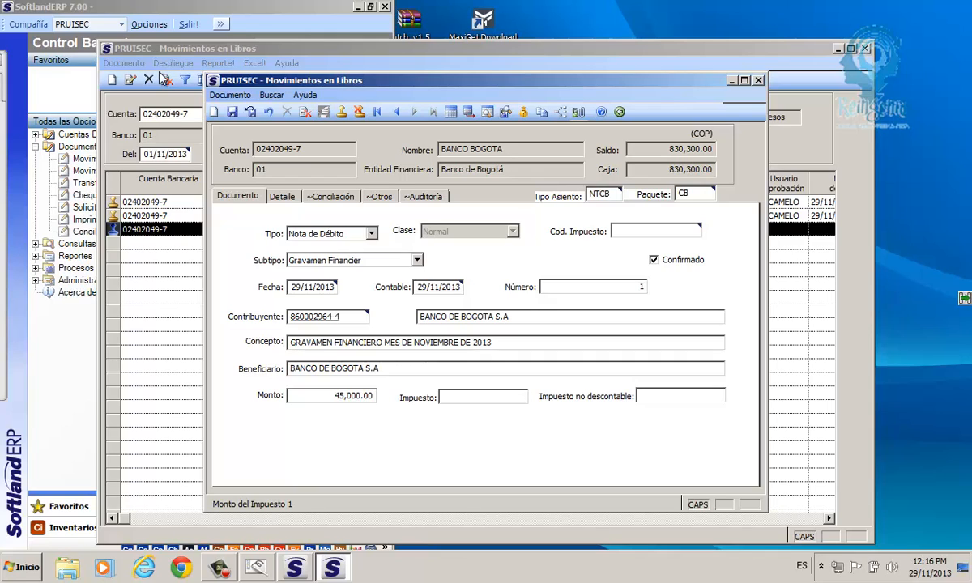
- Save debit note N/D 1 and go back to the Banco Bogota movements grid
{"action": "left_click", "coordinate": [232, 113]}
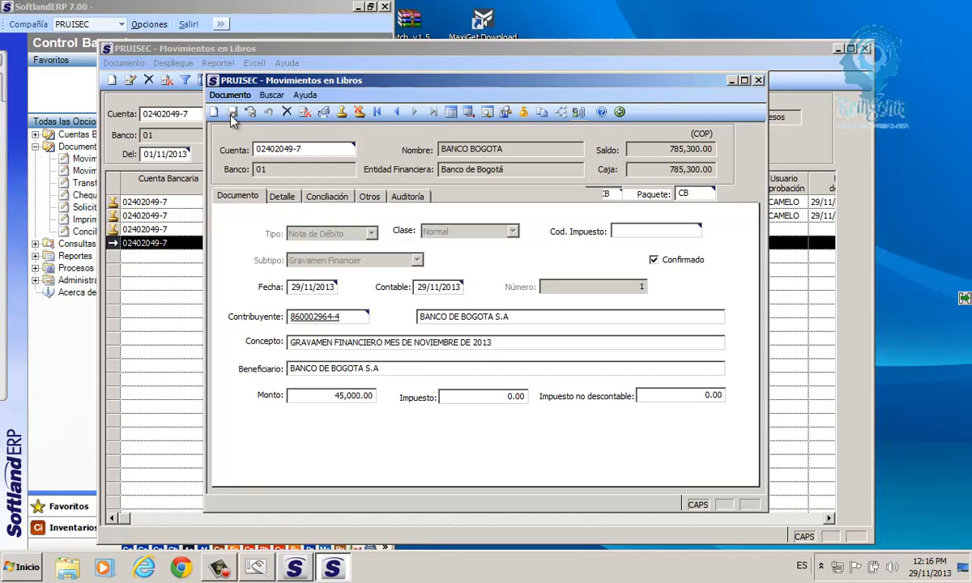
{"action": "left_click", "coordinate": [619, 112]}
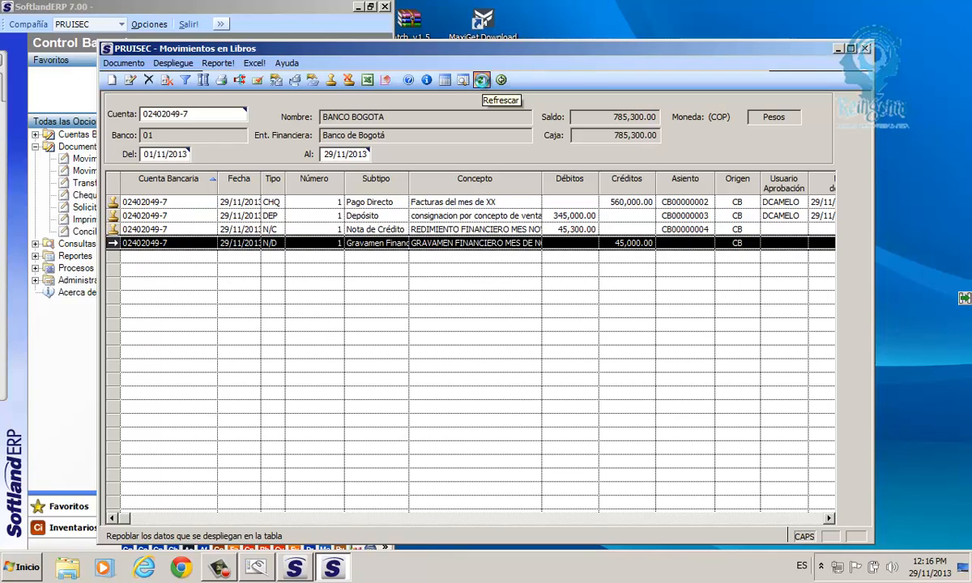
- Refresh the Banco Bogota movements list and select the Gravamen Financiero debit note row
{"action": "left_click", "coordinate": [482, 81]}
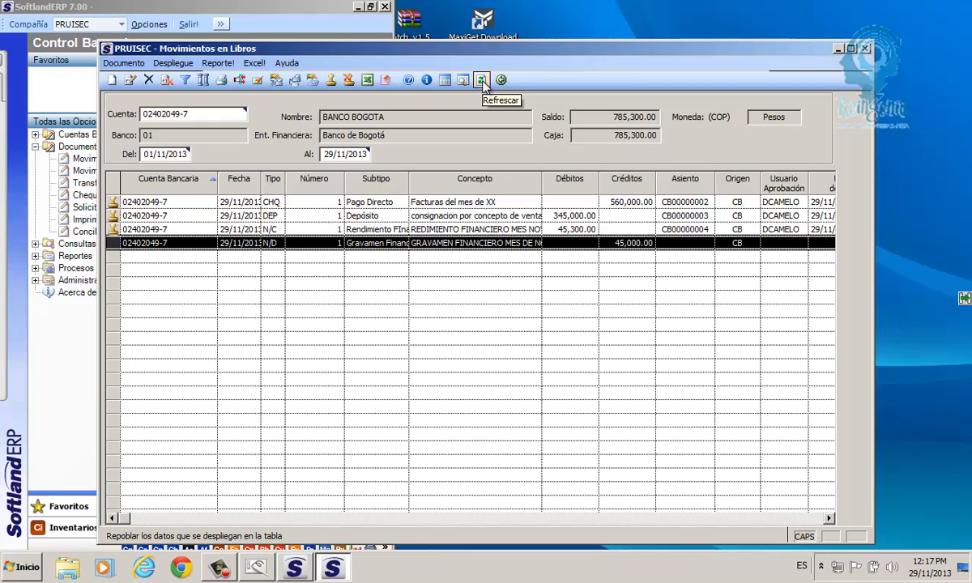
{"action": "left_click", "coordinate": [669, 231]}
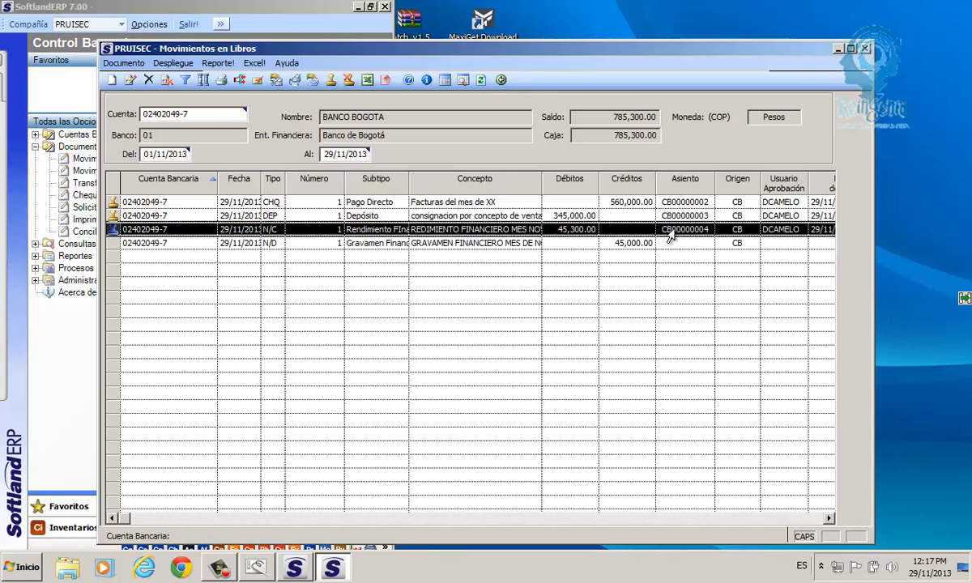
{"action": "left_click", "coordinate": [671, 218]}
{"action": "left_click", "coordinate": [668, 207]}
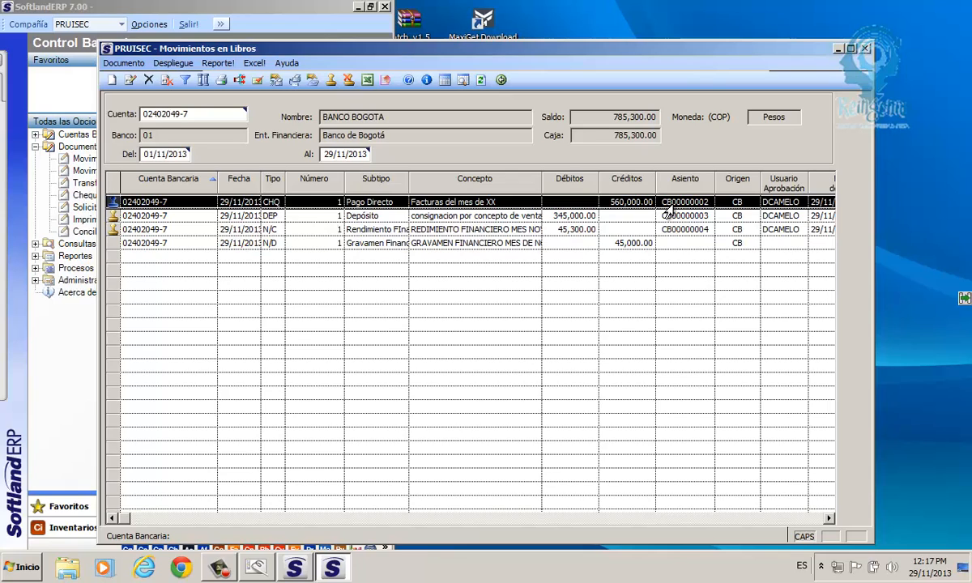
{"action": "left_click", "coordinate": [266, 245]}
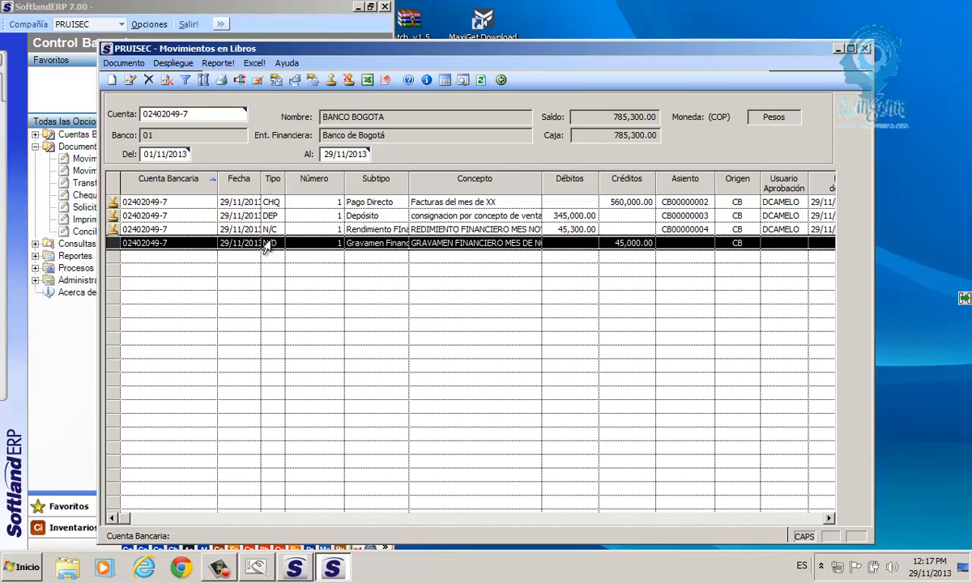
- Reopen the 45,000.00 Gravamen Financier debit note and generate its accounting entry
{"action": "double_click", "coordinate": [377, 244]}
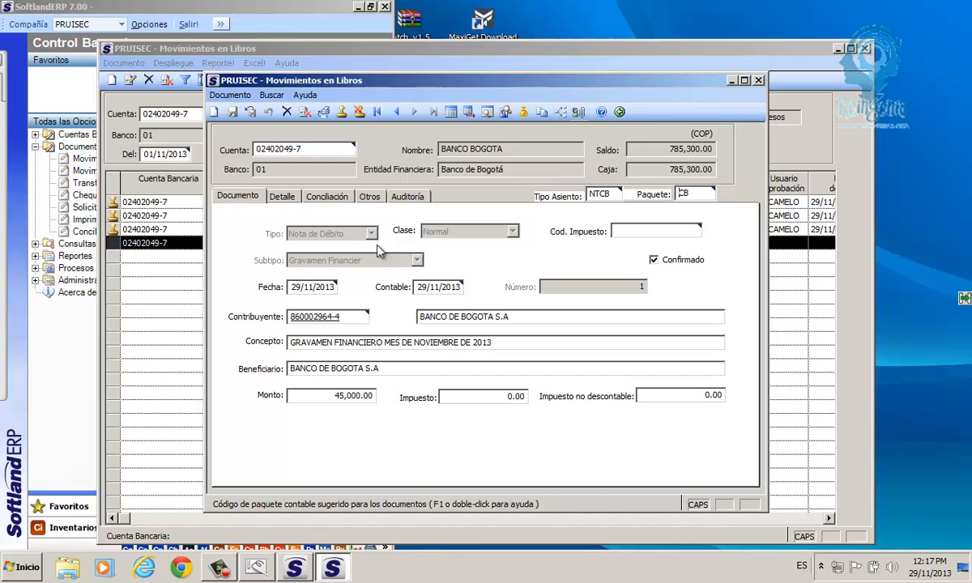
{"action": "left_click", "coordinate": [470, 116]}
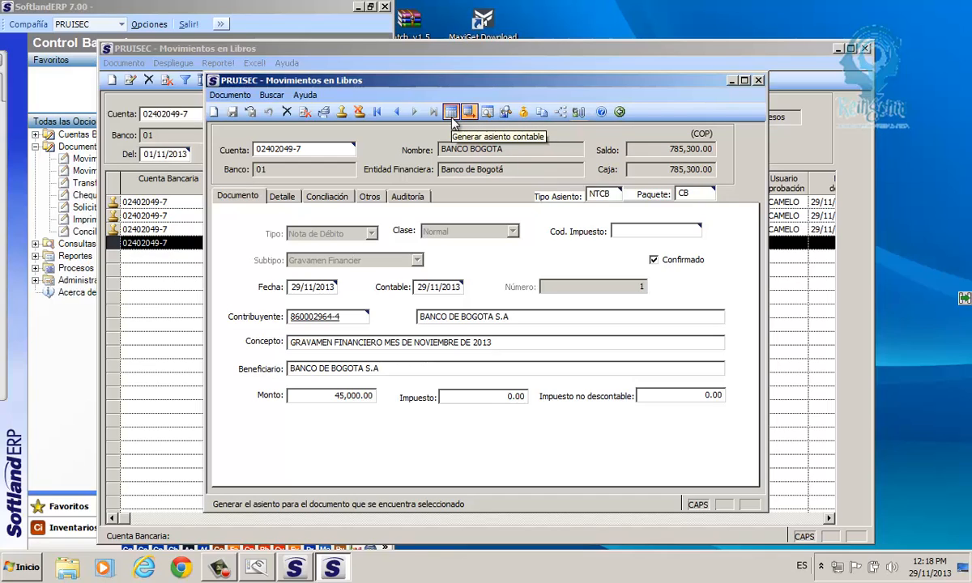
{"action": "left_click", "coordinate": [453, 120]}
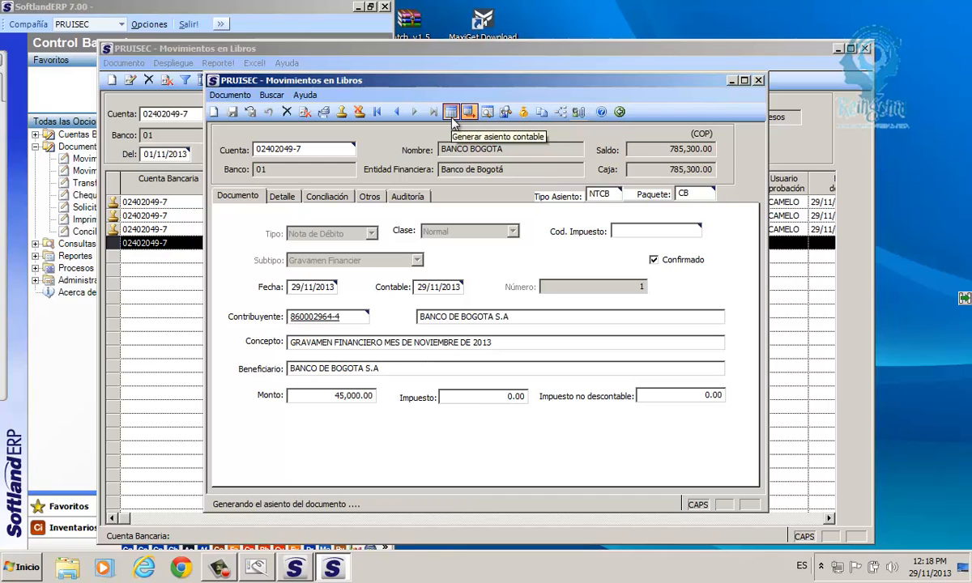
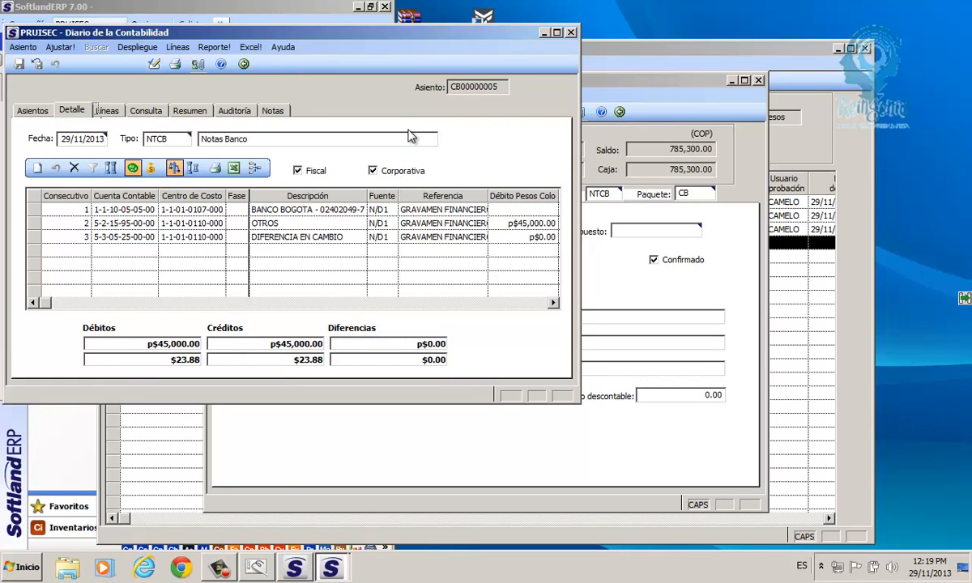
- Maximize the journal and check the BANCO BOGOTA and OTROS lines and the OTROS Nit, then return
{"action": "double_click", "coordinate": [227, 33]}
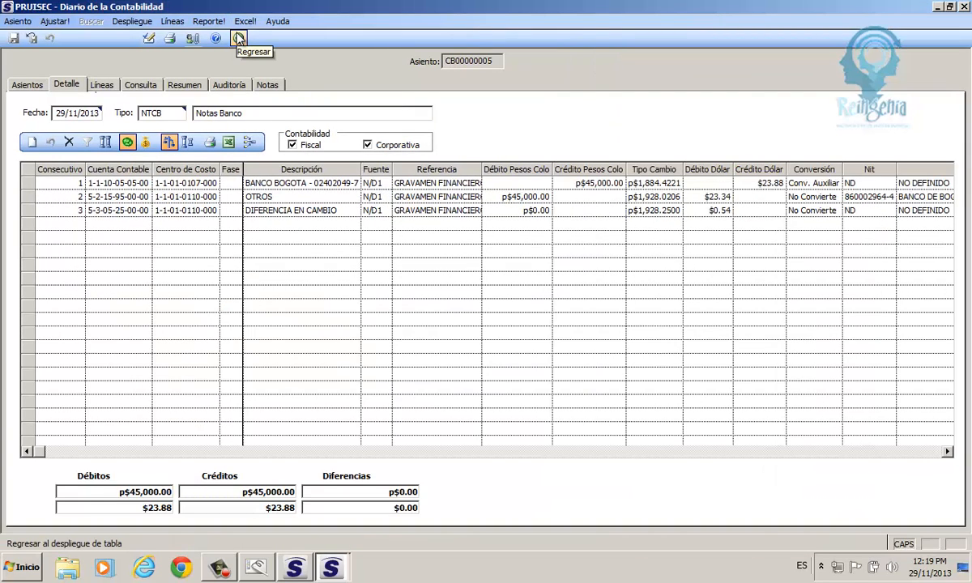
{"action": "left_click", "coordinate": [34, 186]}
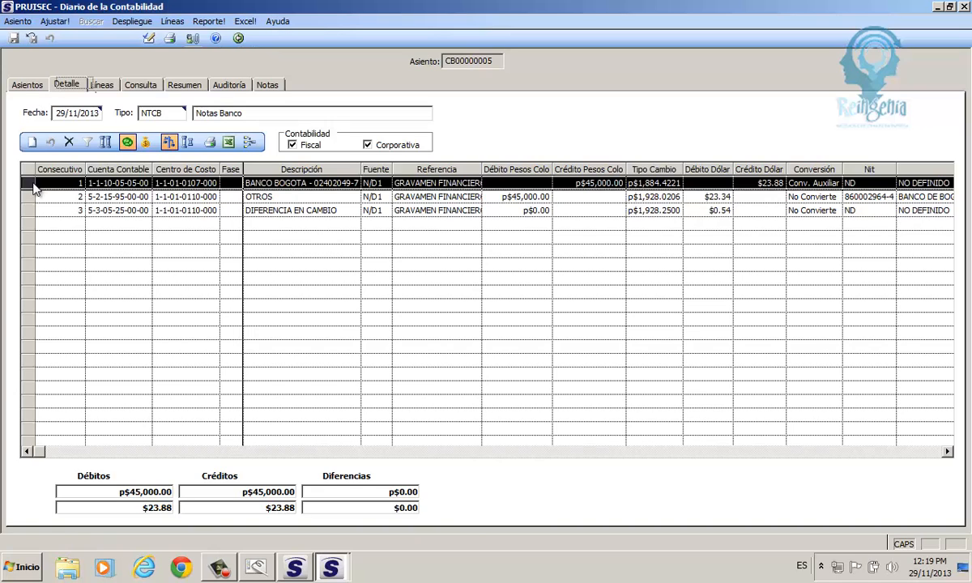
{"action": "left_click", "coordinate": [30, 198]}
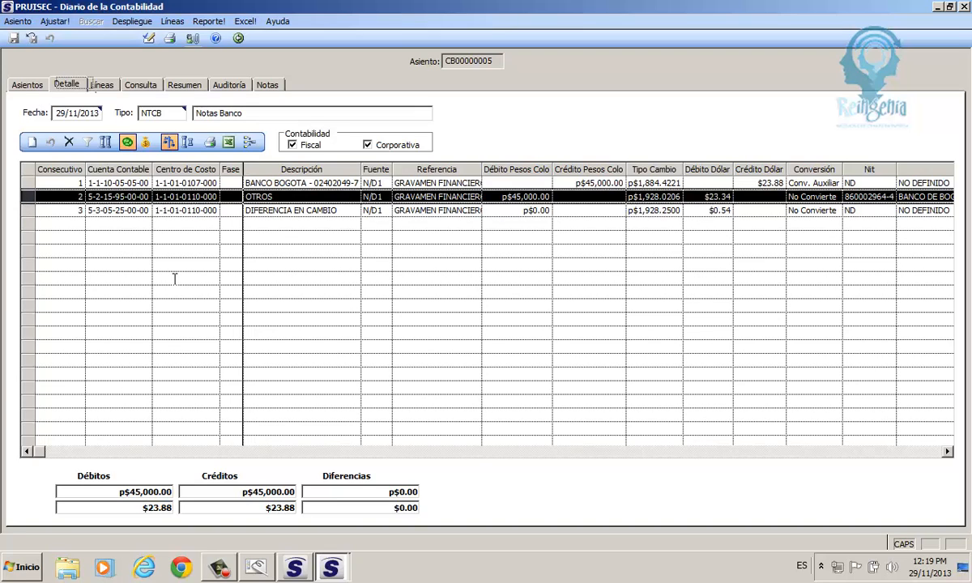
{"action": "left_click", "coordinate": [641, 453]}
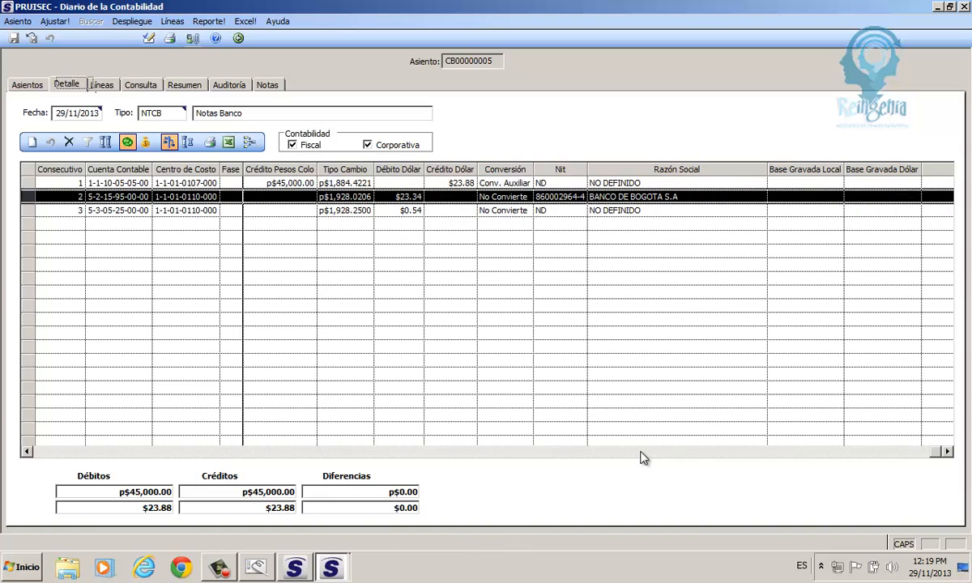
{"action": "left_click", "coordinate": [559, 197]}
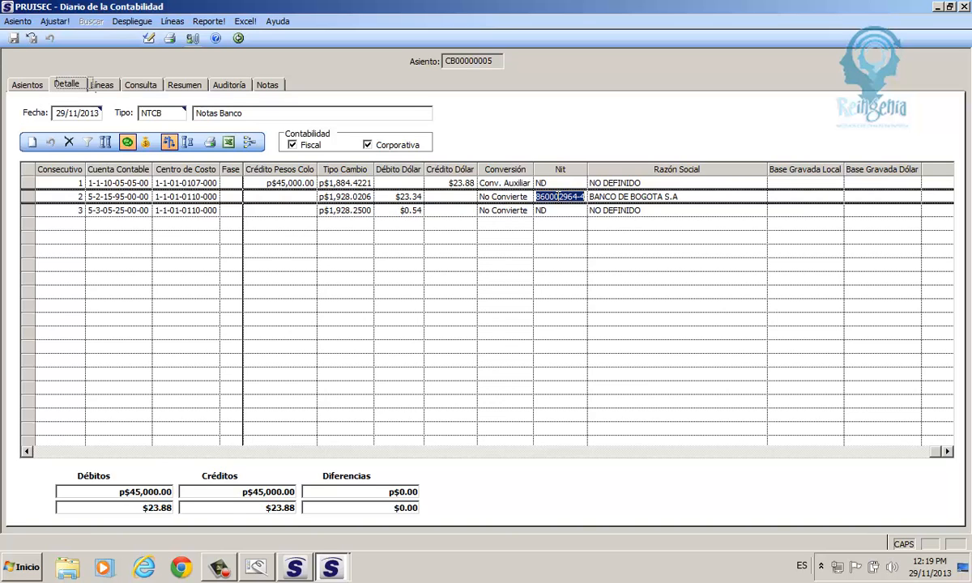
{"action": "left_click", "coordinate": [238, 38]}
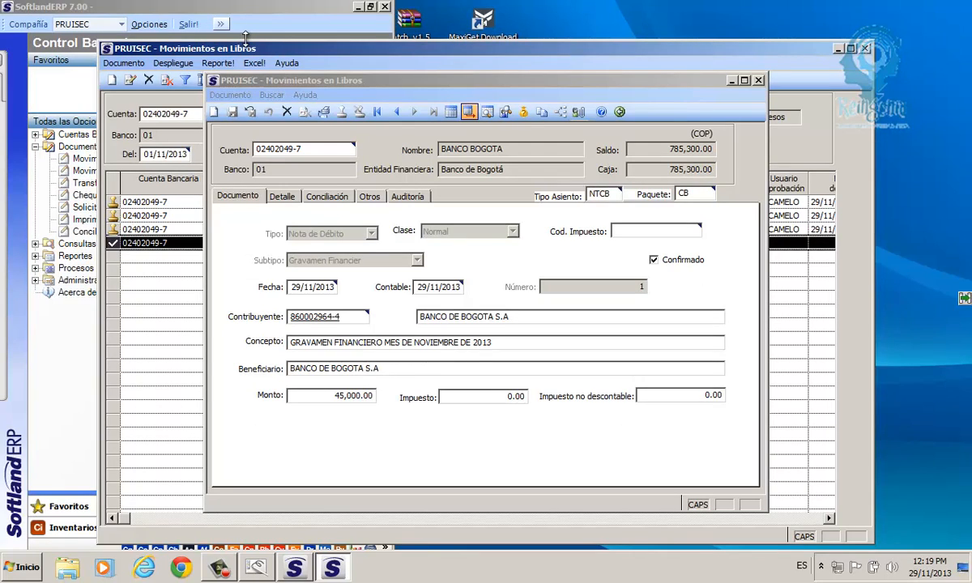
- Try regenerating the entry, dismiss the already-has-entry error, and switch Generar asientos on
{"action": "left_click", "coordinate": [451, 113]}
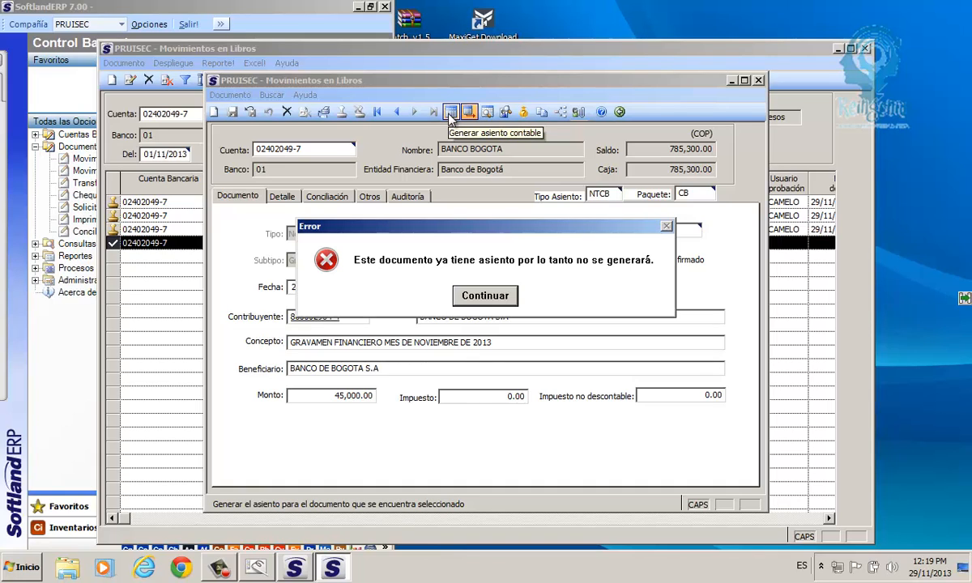
{"action": "key", "text": "Return"}
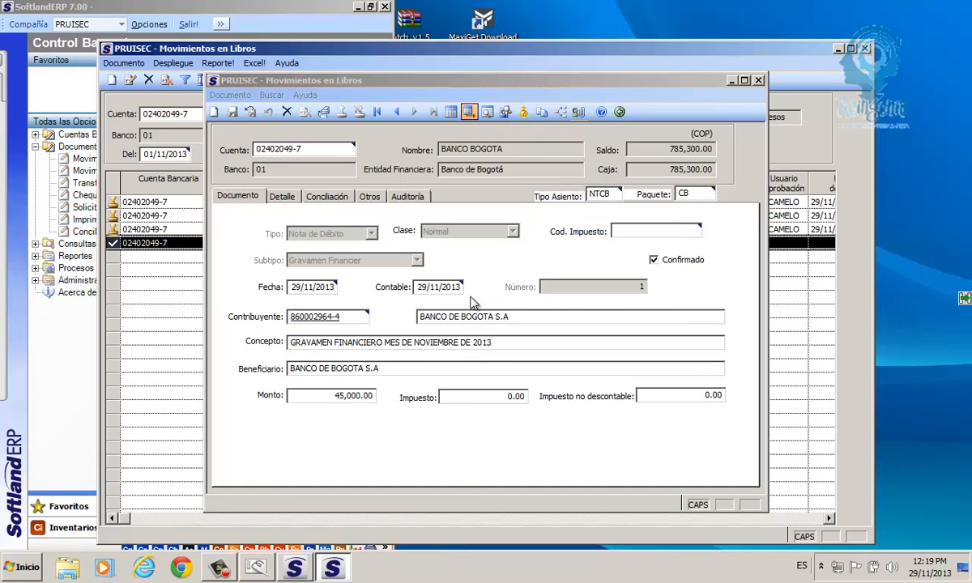
{"action": "left_click", "coordinate": [468, 113]}
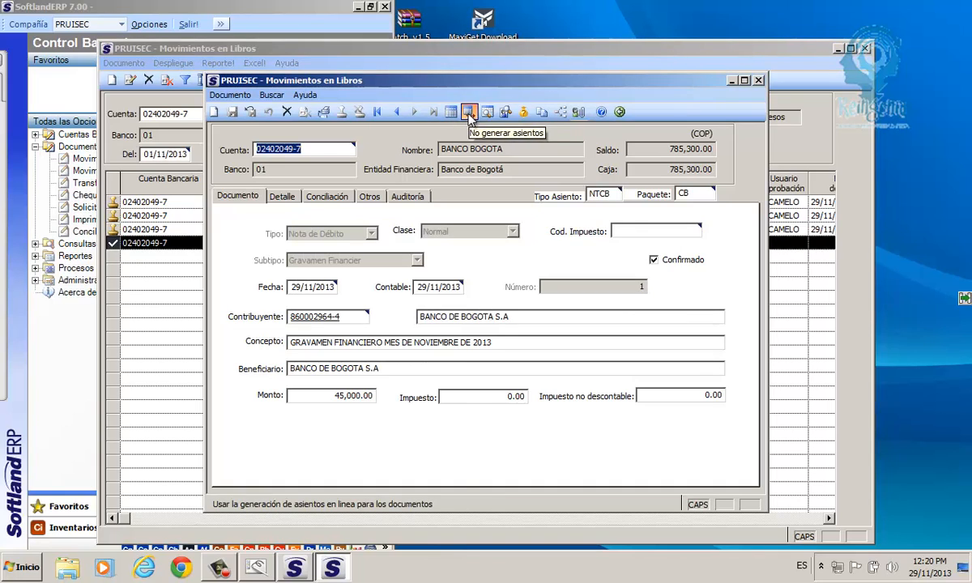
{"action": "left_click", "coordinate": [469, 112]}
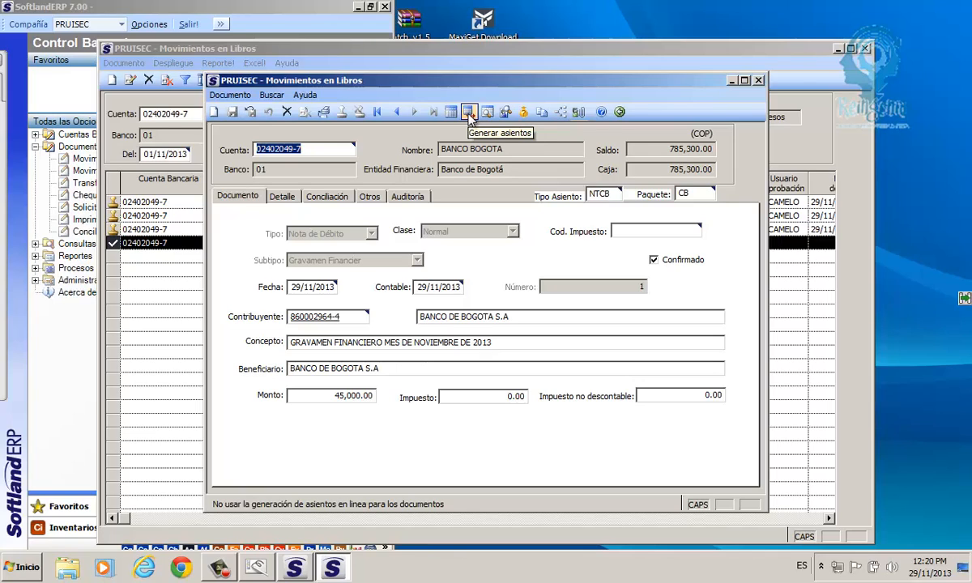
{"action": "left_click", "coordinate": [470, 116]}
{"action": "left_click", "coordinate": [630, 231]}
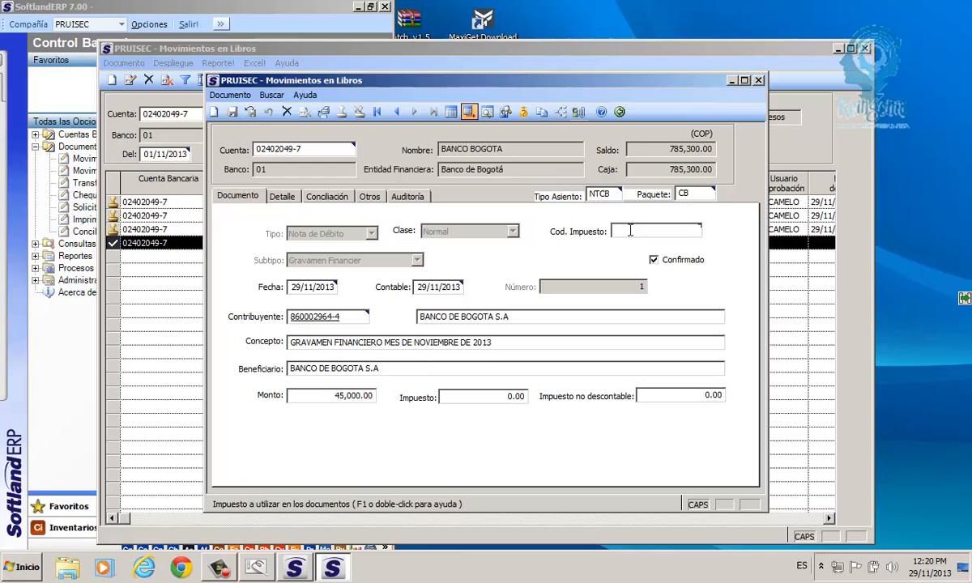
- Create a new bank document of type Nota de Débito with subtype Pago Proveedores Exterior
{"action": "left_click", "coordinate": [214, 113]}
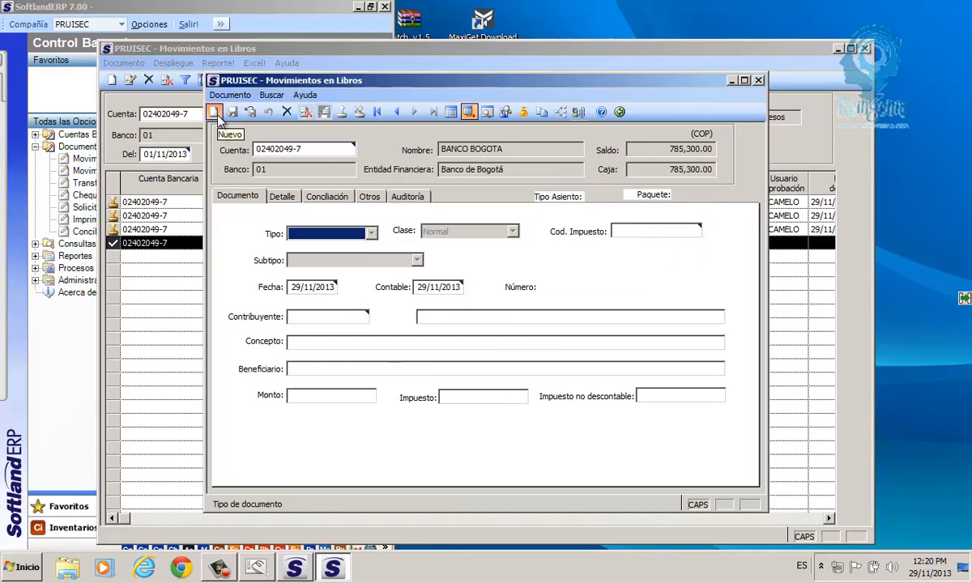
{"action": "left_click", "coordinate": [372, 234]}
{"action": "left_click", "coordinate": [372, 234]}
{"action": "left_click", "coordinate": [372, 234]}
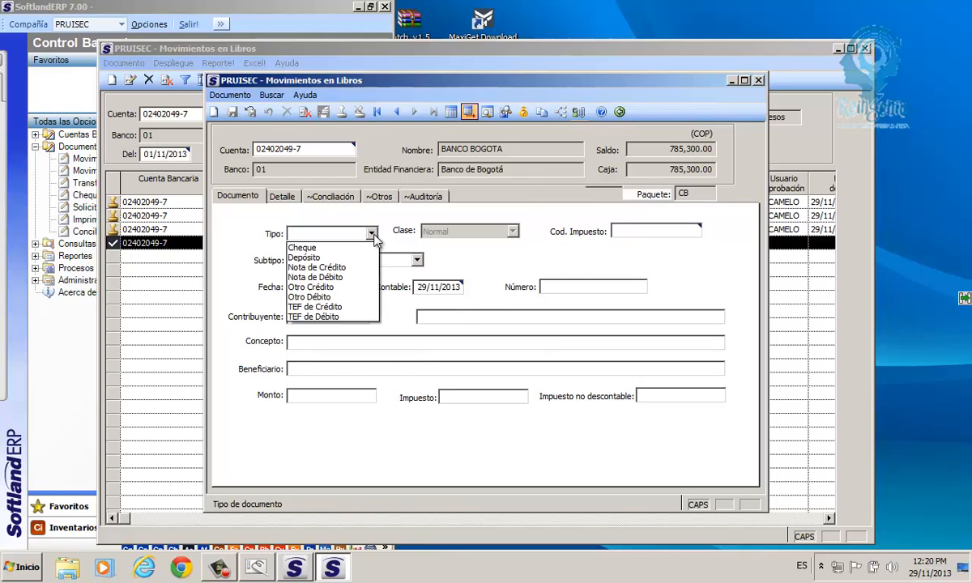
{"action": "left_click", "coordinate": [313, 277]}
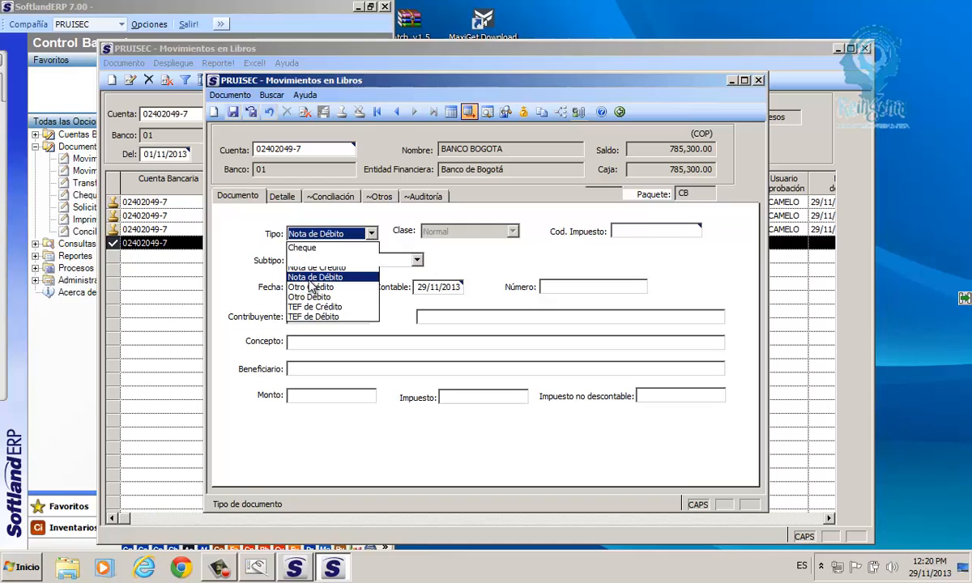
{"action": "left_click", "coordinate": [417, 260]}
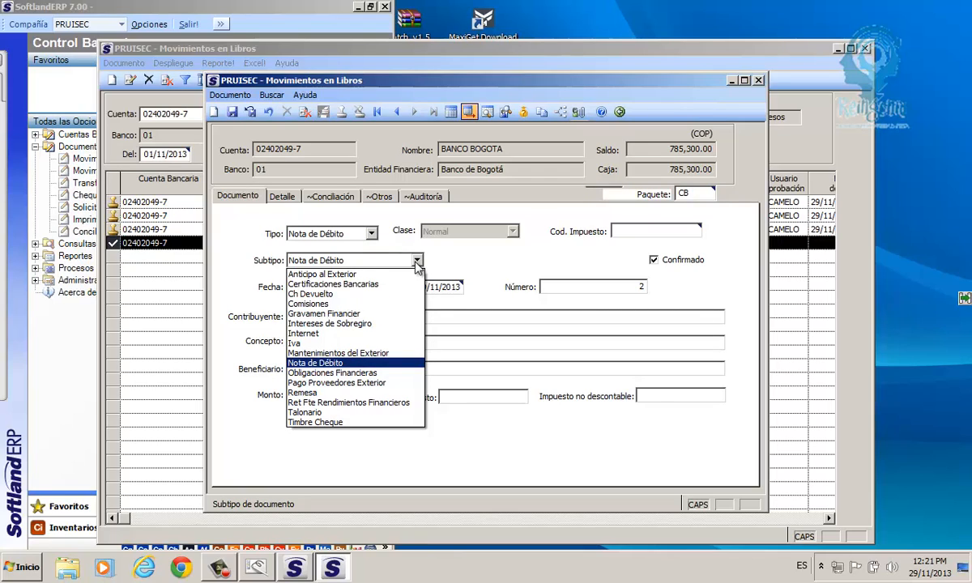
{"action": "left_click", "coordinate": [328, 392]}
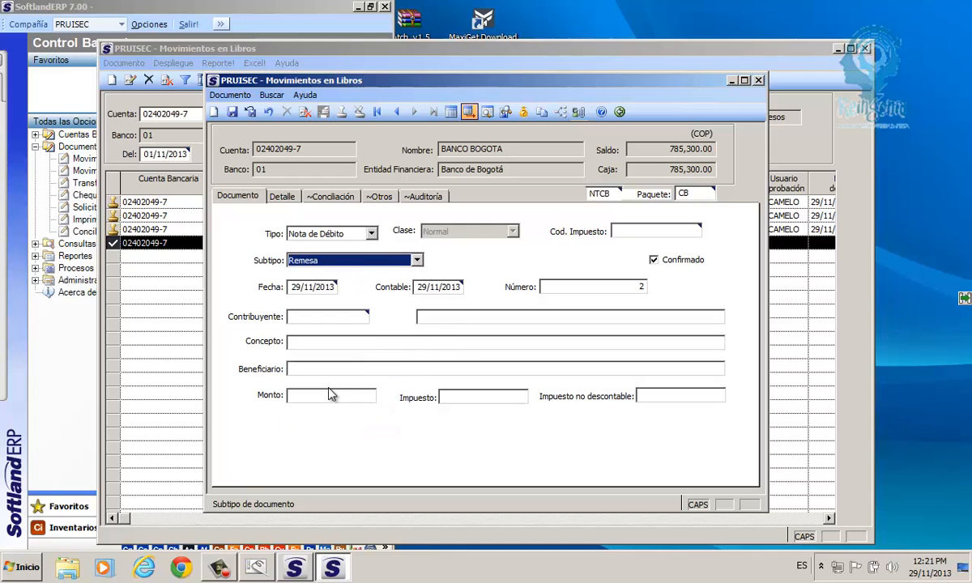
{"action": "left_click", "coordinate": [314, 265]}
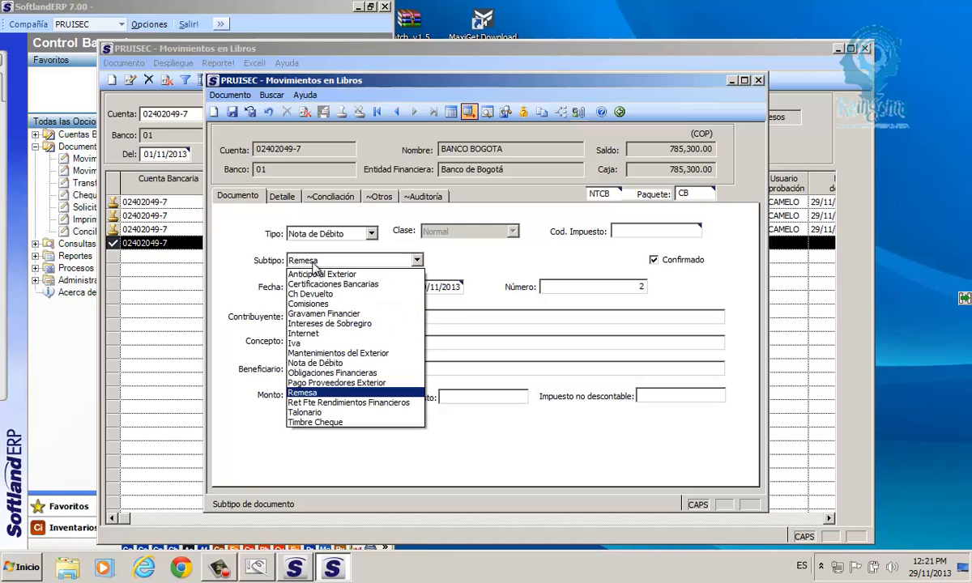
{"action": "left_click", "coordinate": [324, 383]}
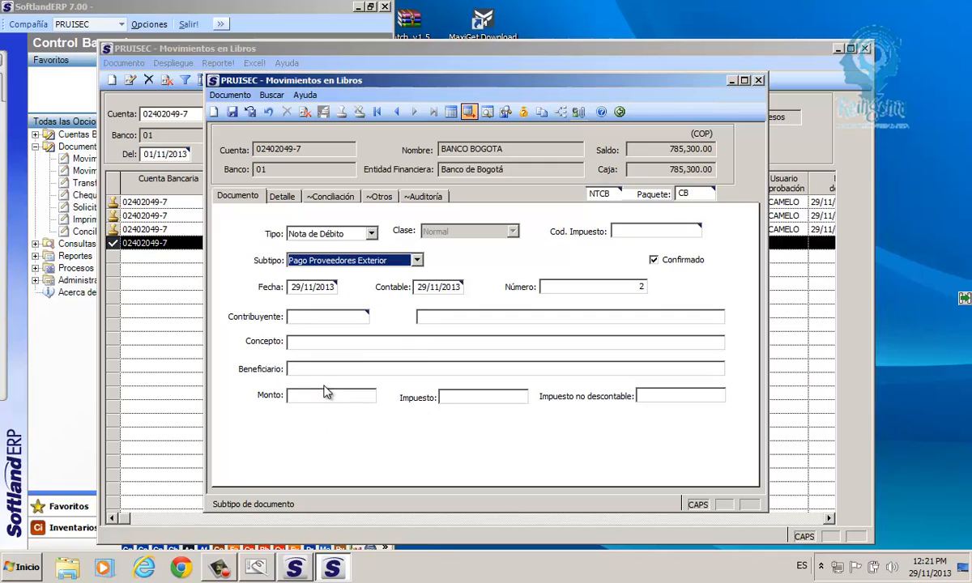
- Check the document and accounting dates of 29/11/2013 before the tax code
{"action": "left_click", "coordinate": [308, 287]}
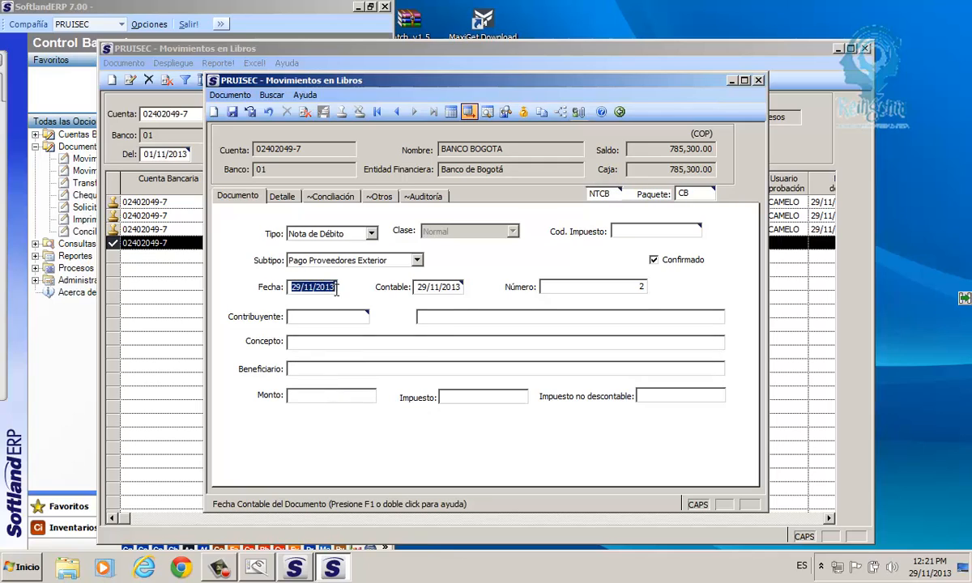
{"action": "left_click", "coordinate": [454, 290]}
{"action": "left_click_drag", "start_coordinate": [455, 292], "coordinate": [458, 292]}
{"action": "left_click", "coordinate": [628, 232]}
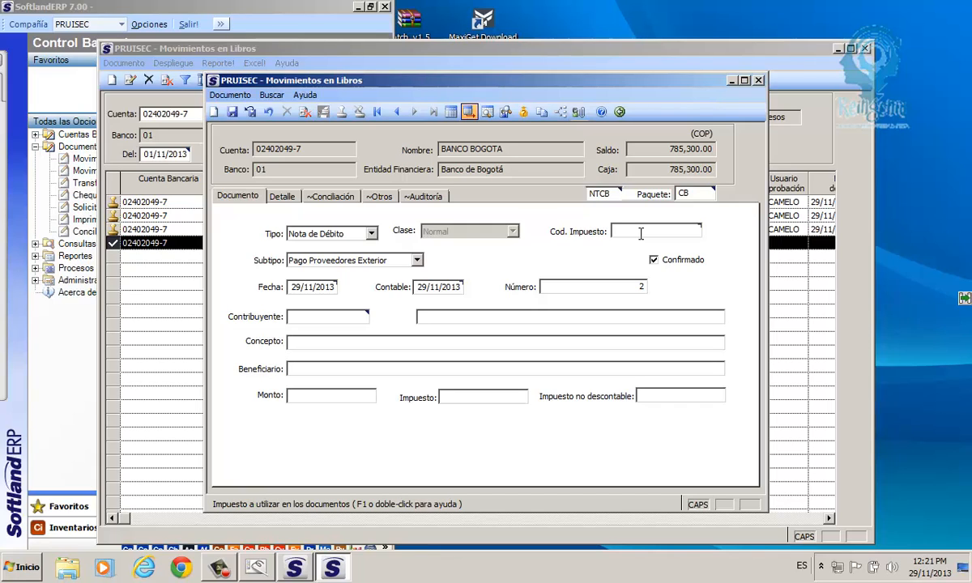
{"action": "double_click", "coordinate": [628, 231]}
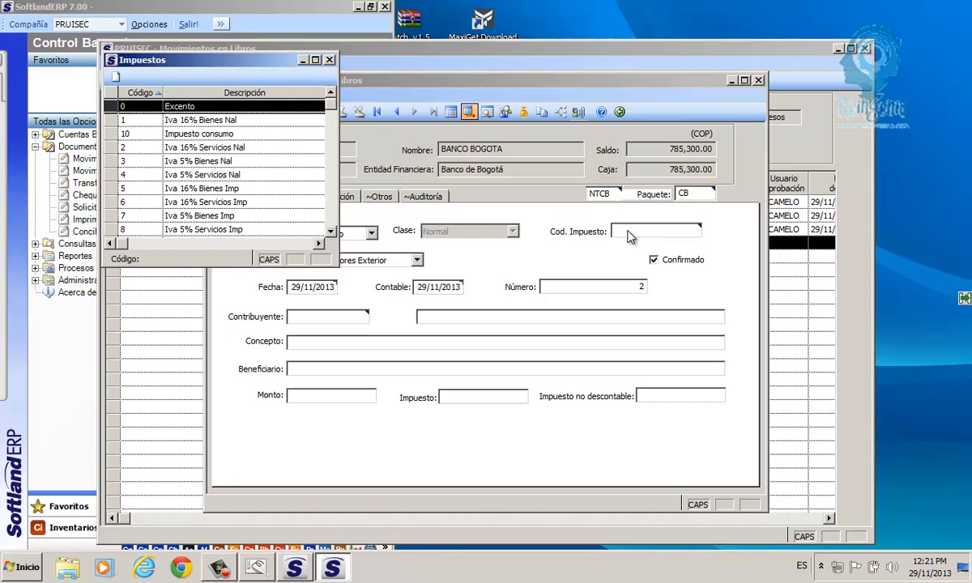
- Assign tax code 2, Iva 16% Servicios Nal, to the debit note
{"action": "left_click", "coordinate": [157, 276]}
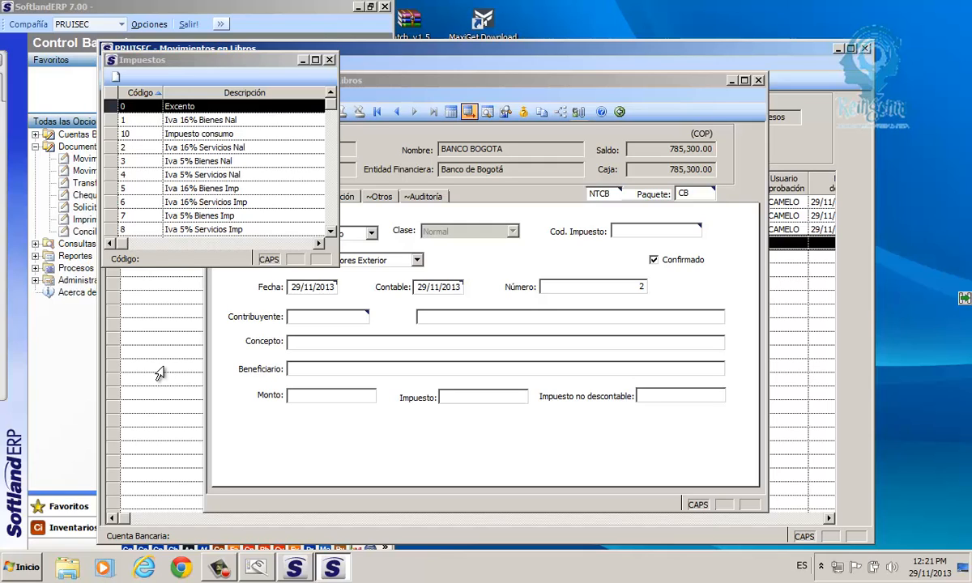
{"action": "left_click", "coordinate": [189, 149]}
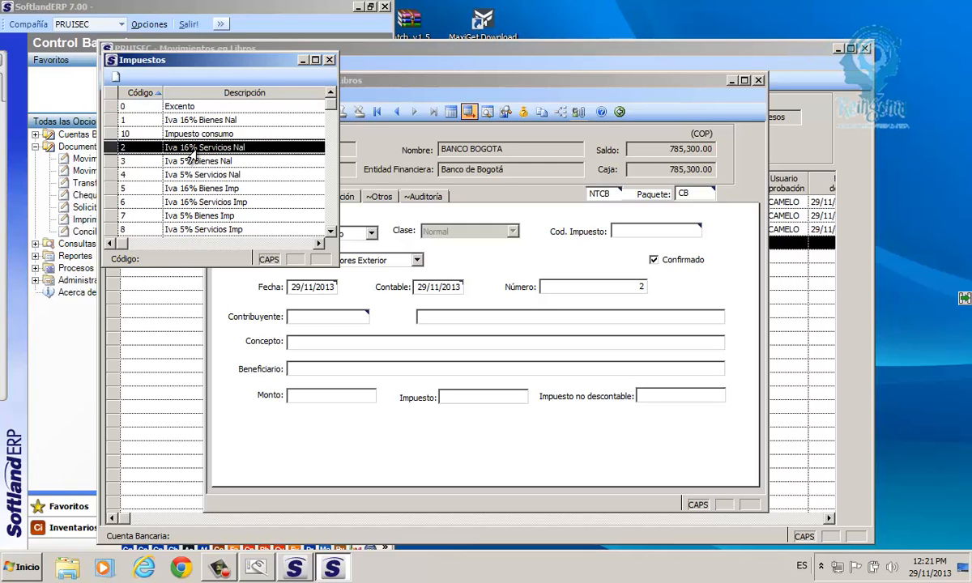
{"action": "double_click", "coordinate": [189, 149]}
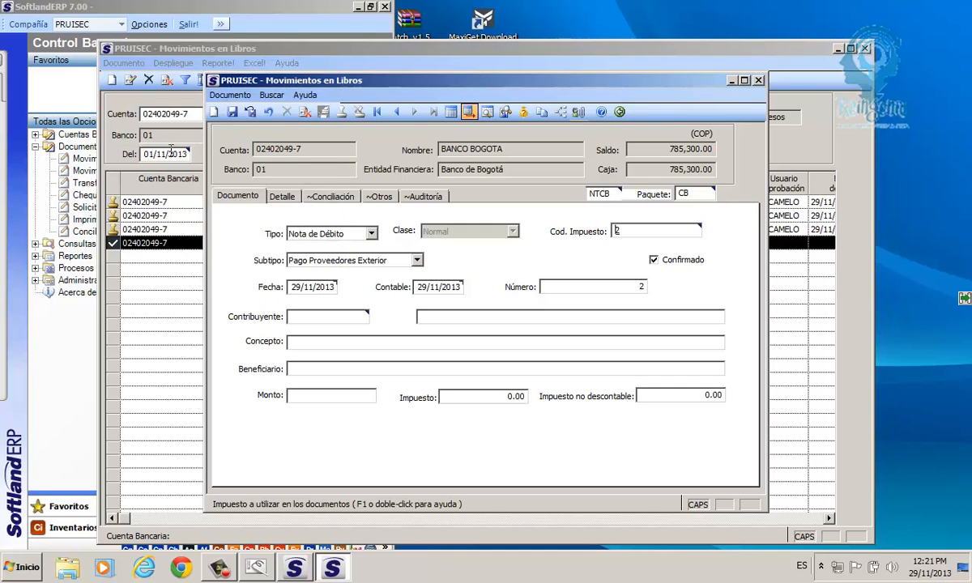
{"action": "left_click", "coordinate": [170, 152]}
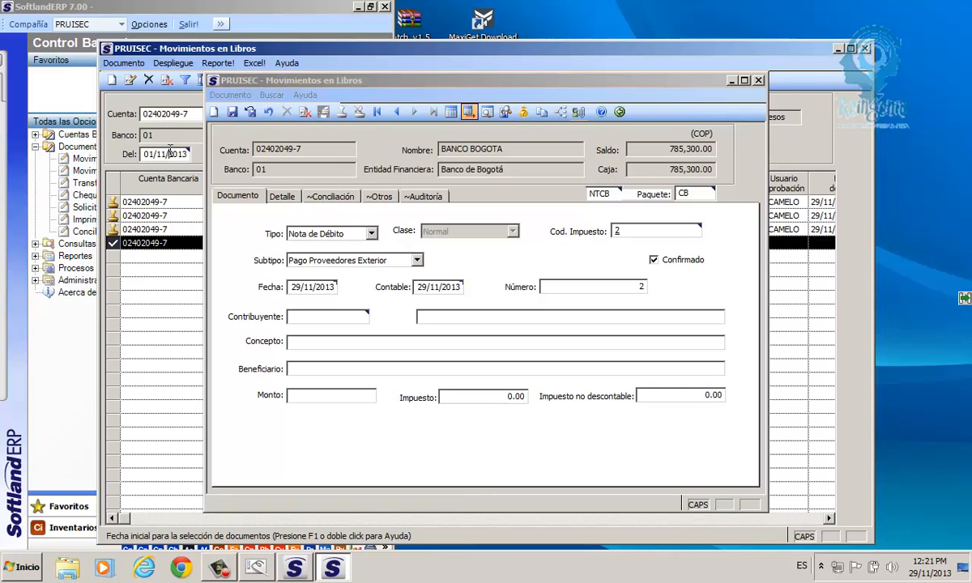
- Set contributor BANCO DE BOGOTA S.A and concept COMISION POR GIRO AL EXTERIOR
{"action": "left_click", "coordinate": [313, 318]}
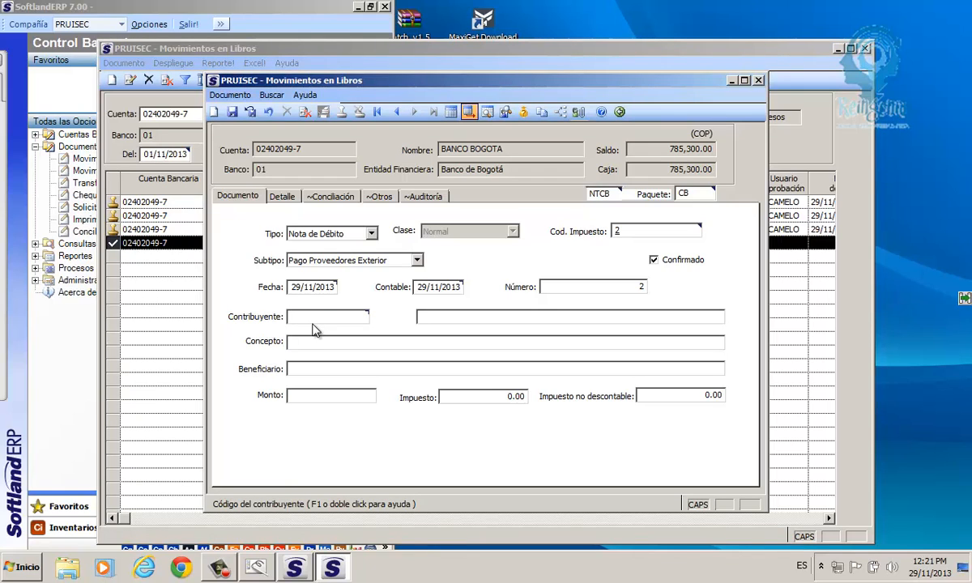
{"action": "type", "text": "86"}
{"action": "type", "text": "0"}
{"action": "type", "text": "00"}
{"action": "type", "text": "7"}
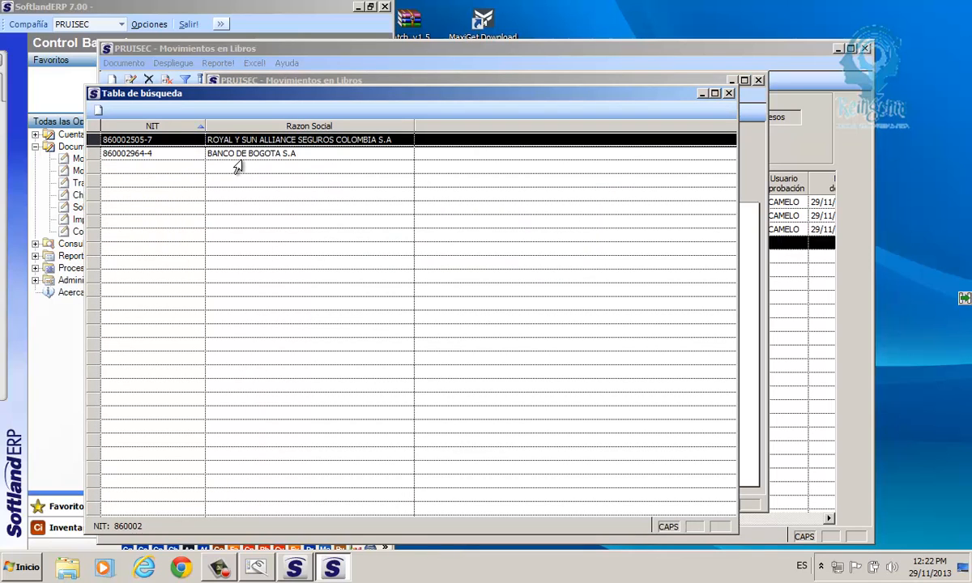
{"action": "double_click", "coordinate": [240, 154]}
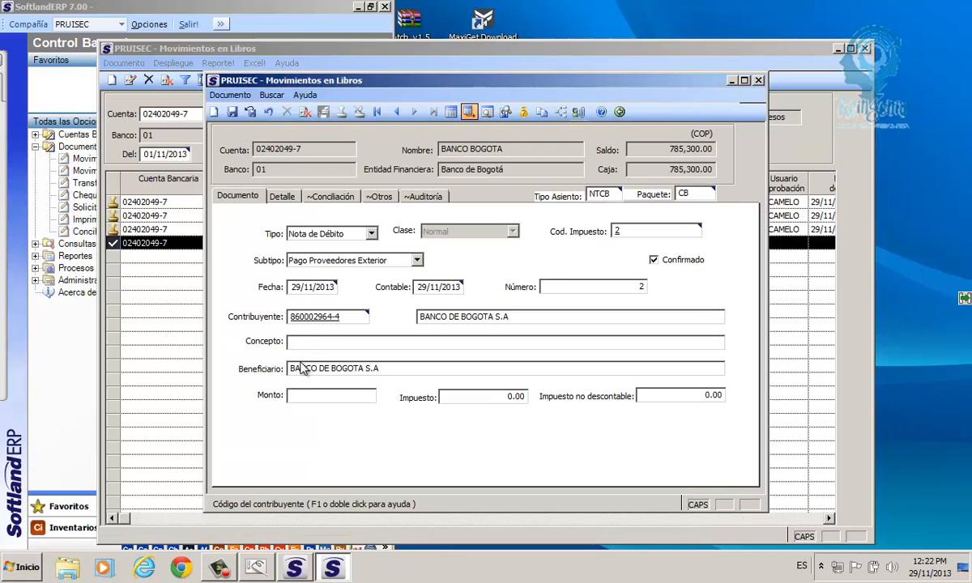
{"action": "left_click", "coordinate": [294, 344]}
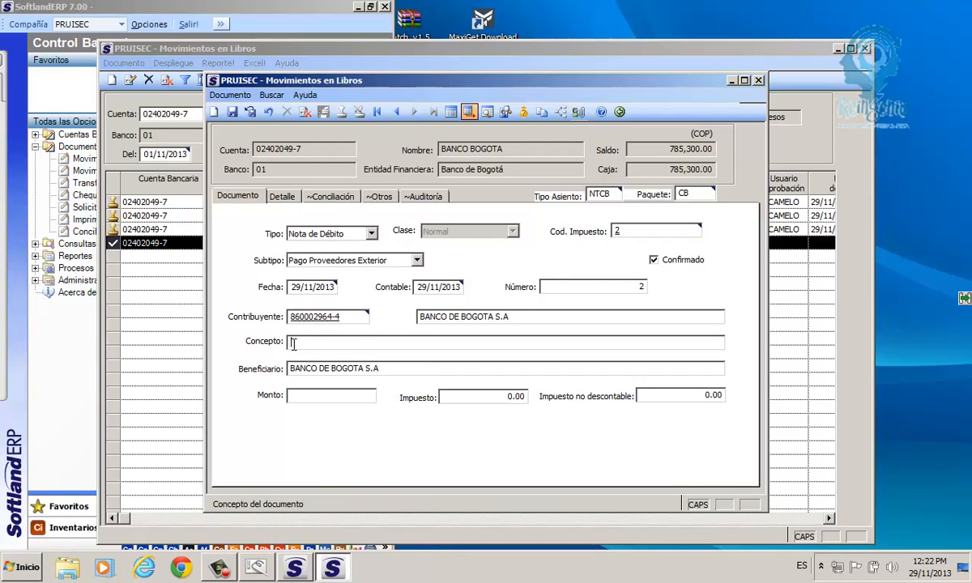
{"action": "type", "text": "COMISION POR GIRO AL E"}
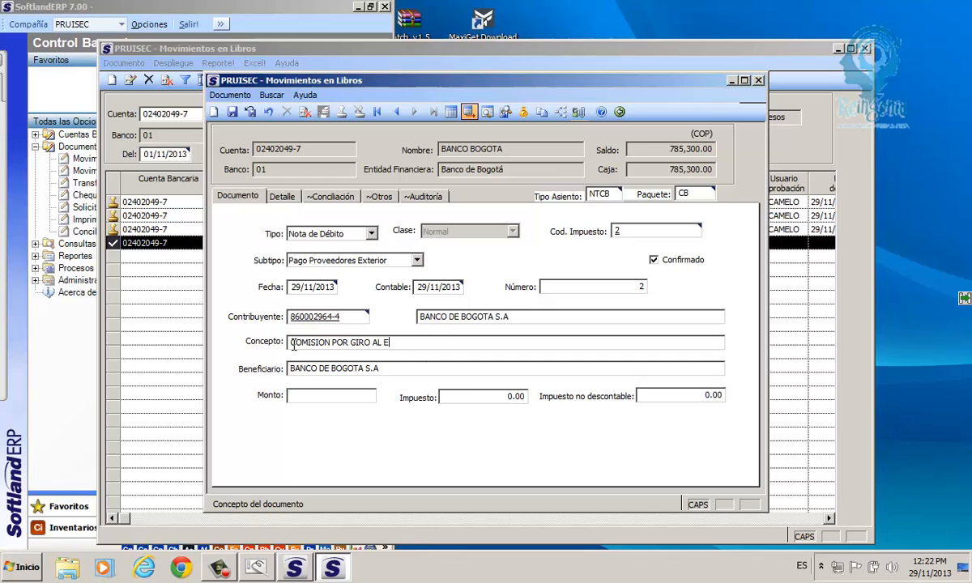
{"action": "type", "text": "XTERIOR"}
- Enter amount 78,500.00 so the tax of 10827.59 is calculated
{"action": "left_click", "coordinate": [297, 396]}
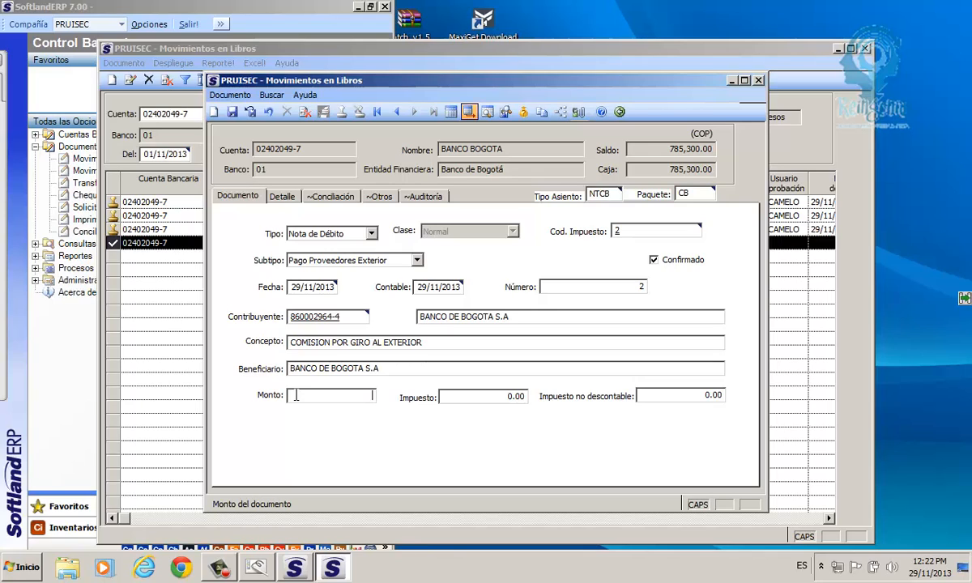
{"action": "type", "text": "78500"}
{"action": "key", "text": "Tab"}
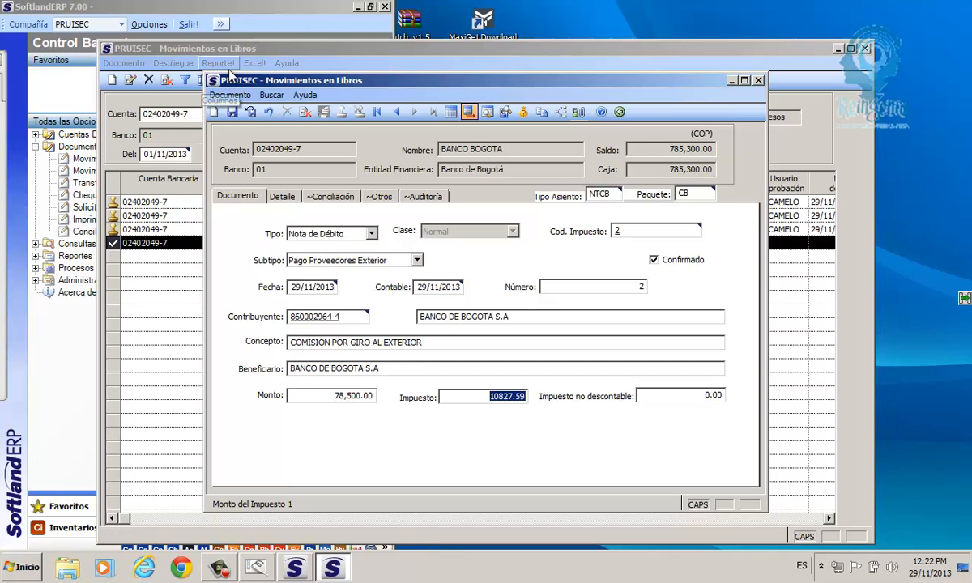
{"action": "left_click", "coordinate": [233, 112]}
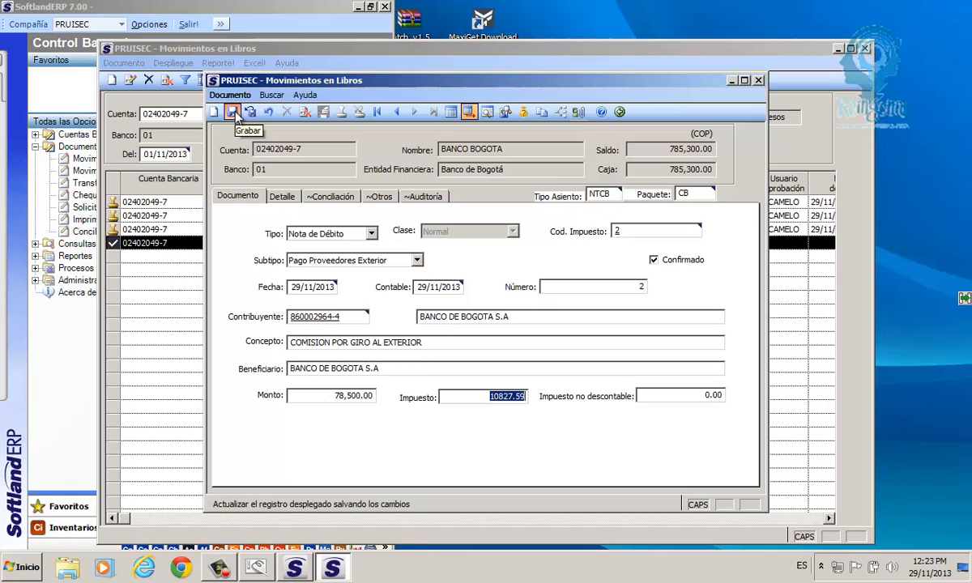
- Save debit note 2 and display its four-line journal entry CB00000006
{"action": "left_click", "coordinate": [233, 112]}
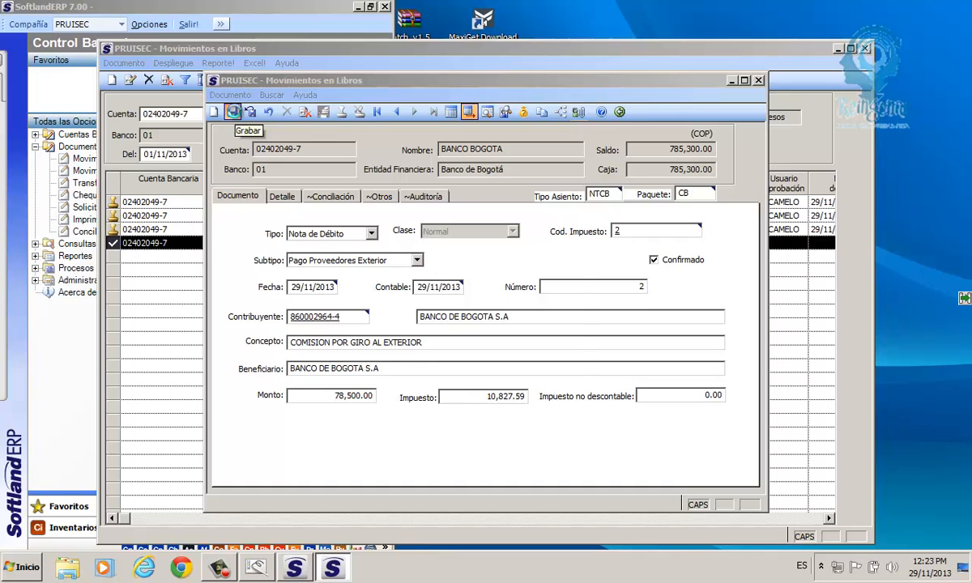
{"action": "left_click", "coordinate": [232, 111]}
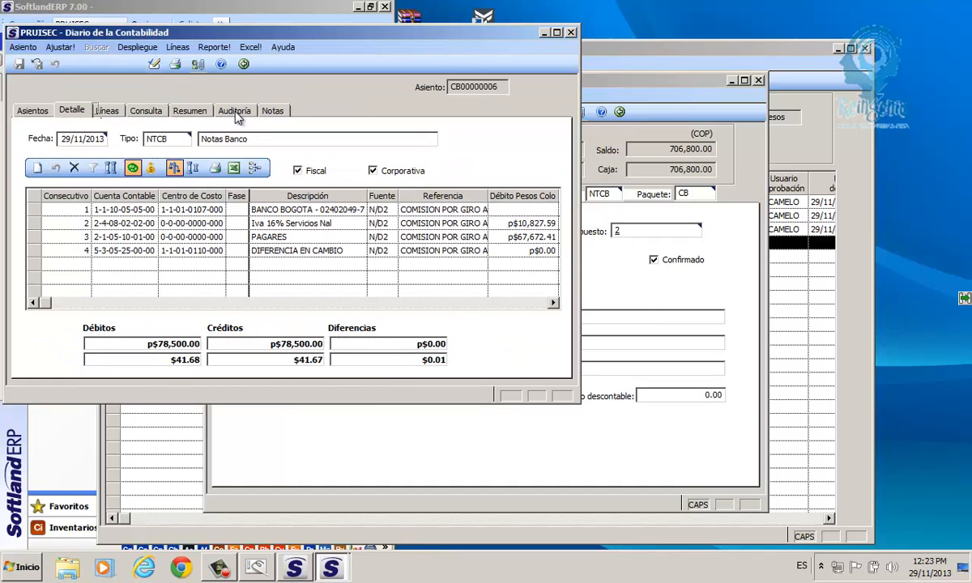
{"action": "left_click", "coordinate": [572, 33]}
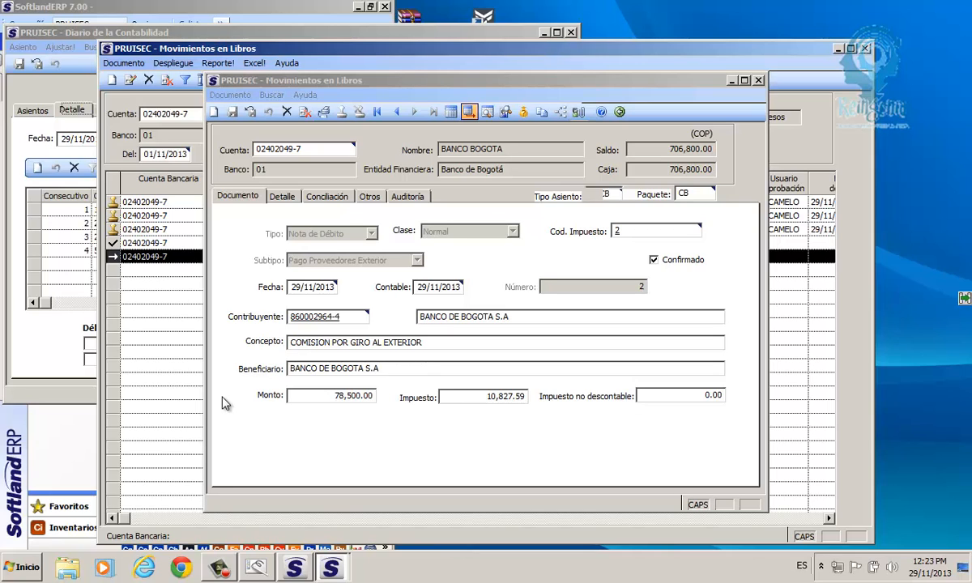
{"action": "left_click", "coordinate": [39, 330]}
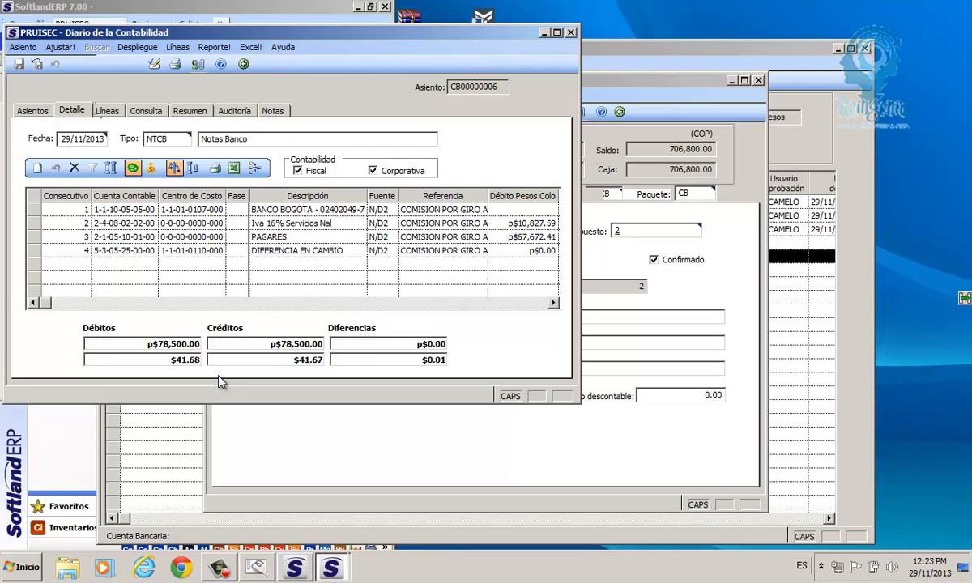
- Maximize entry CB00000006 and review lines 1–3, including PAGARES debiting 67,672.41
{"action": "double_click", "coordinate": [170, 33]}
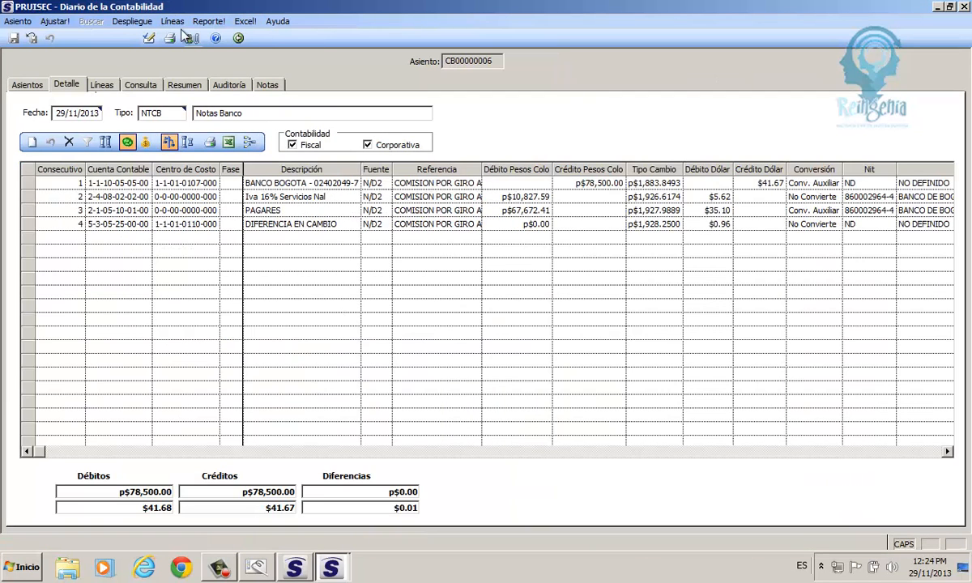
{"action": "left_click", "coordinate": [31, 183]}
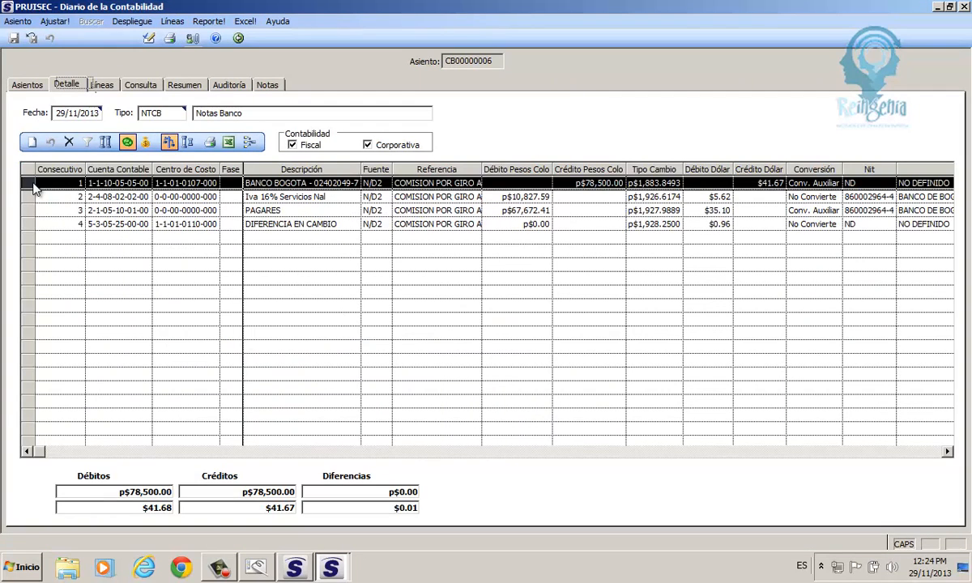
{"action": "left_click", "coordinate": [30, 197]}
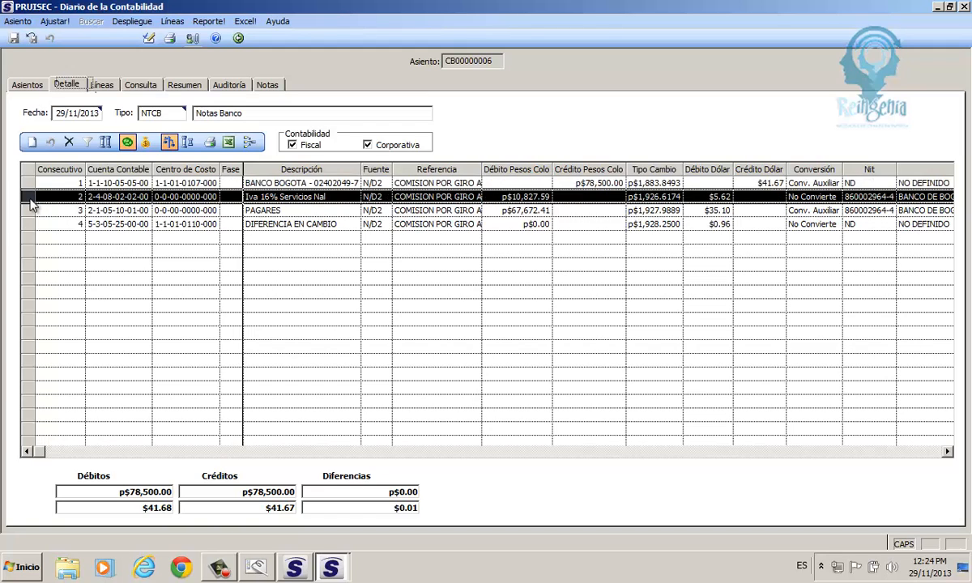
{"action": "left_click", "coordinate": [31, 211]}
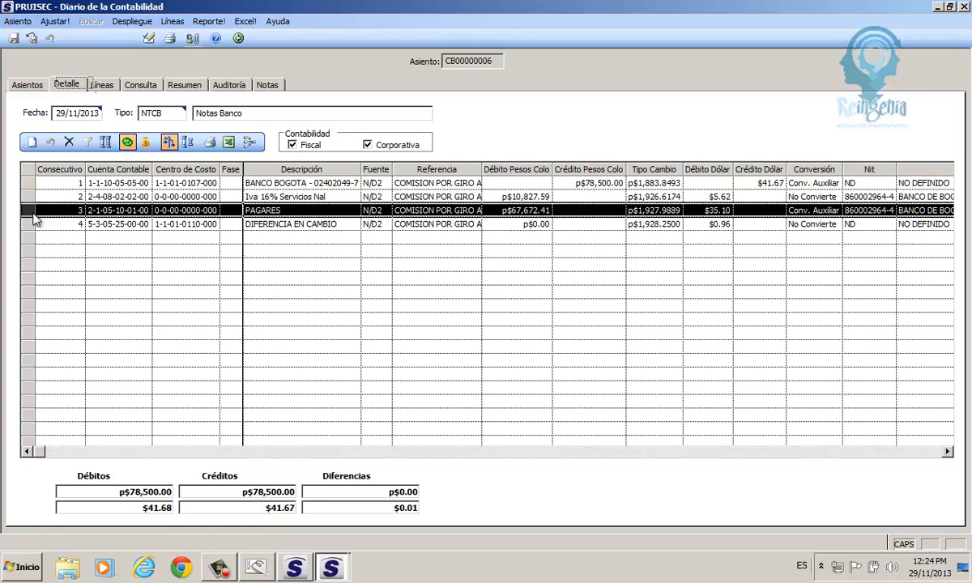
{"action": "left_click", "coordinate": [98, 211]}
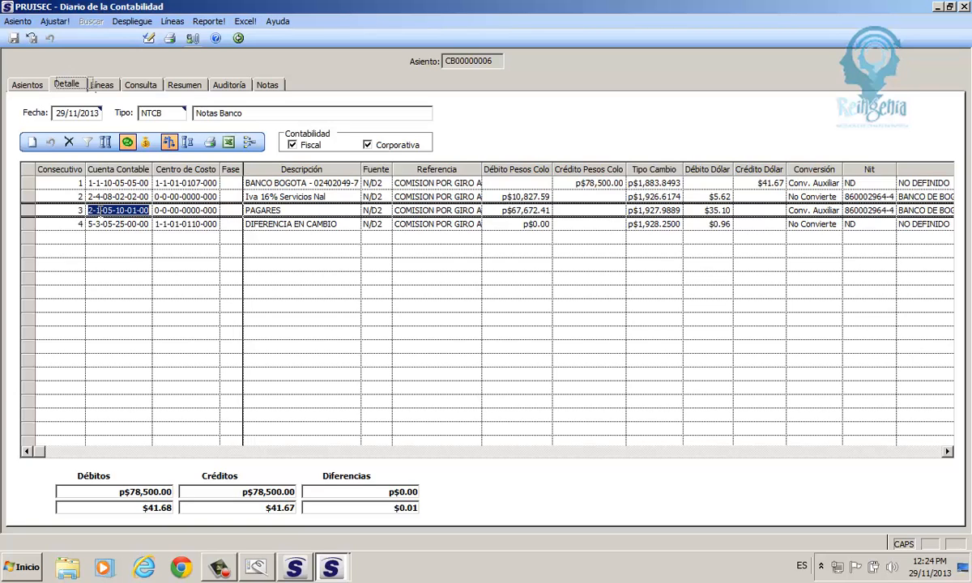
{"action": "left_click", "coordinate": [27, 211]}
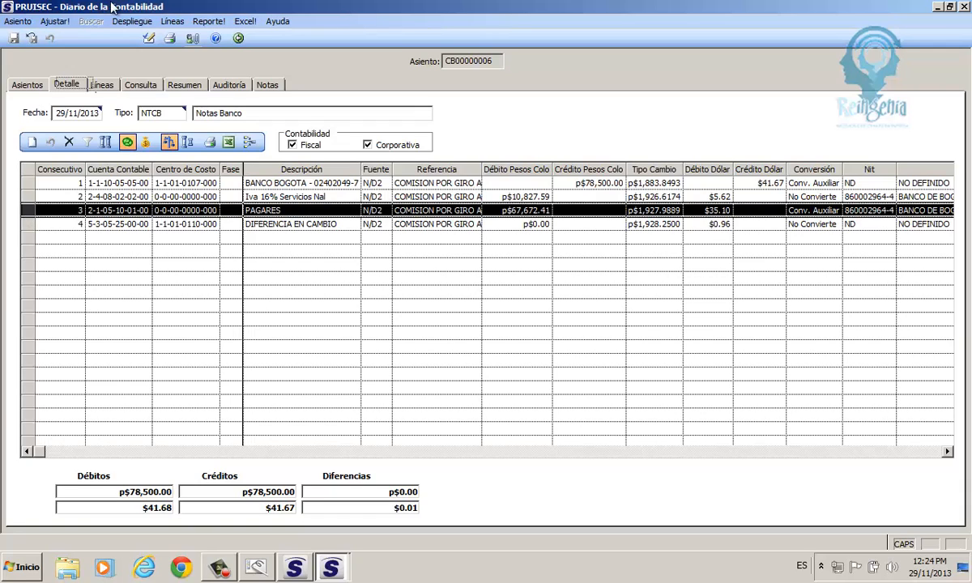
- Reposition the journal to show dollar columns and select line 3's PAGARES account cell
{"action": "left_click_drag", "start_coordinate": [109, 7], "coordinate": [388, 291]}
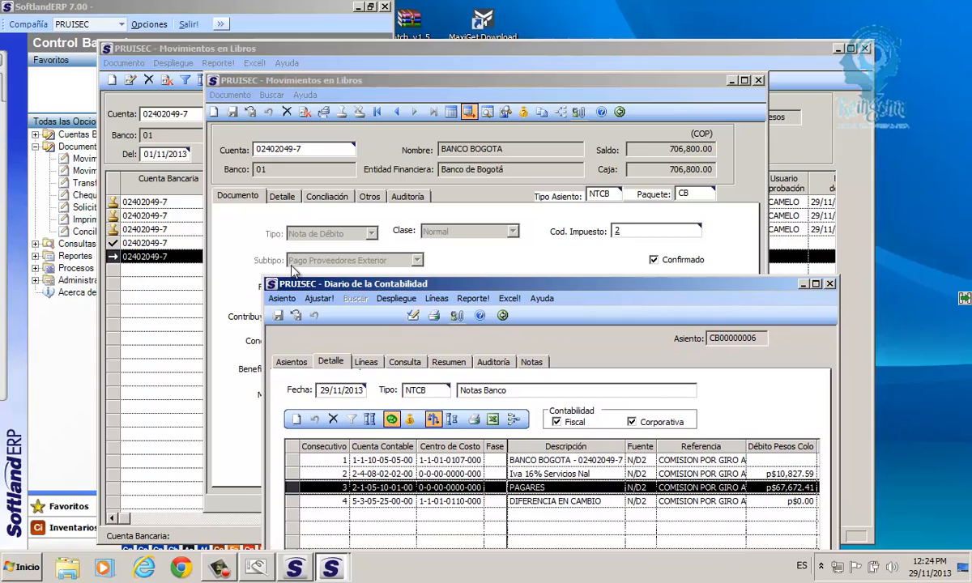
{"action": "left_click_drag", "start_coordinate": [285, 289], "coordinate": [194, 218]}
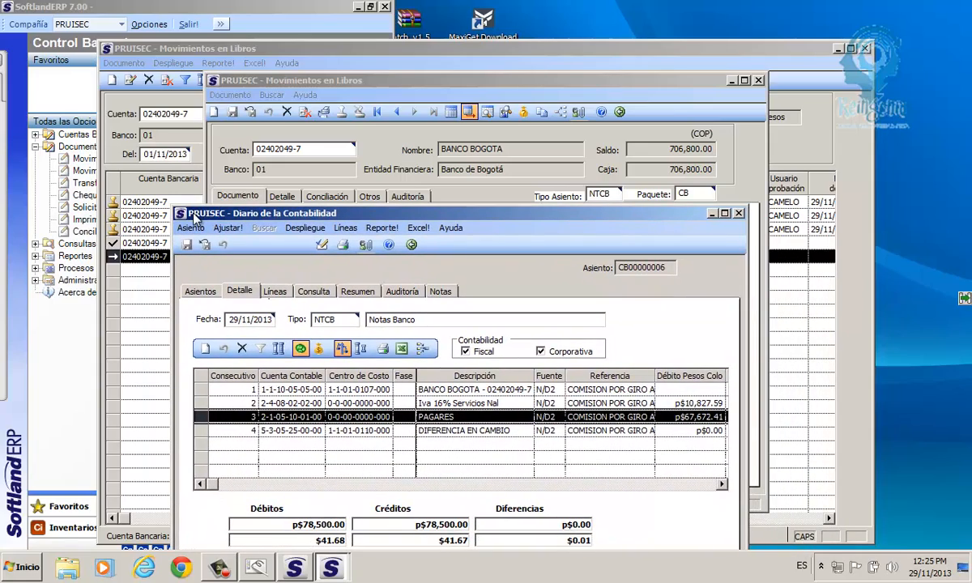
{"action": "left_click", "coordinate": [282, 417]}
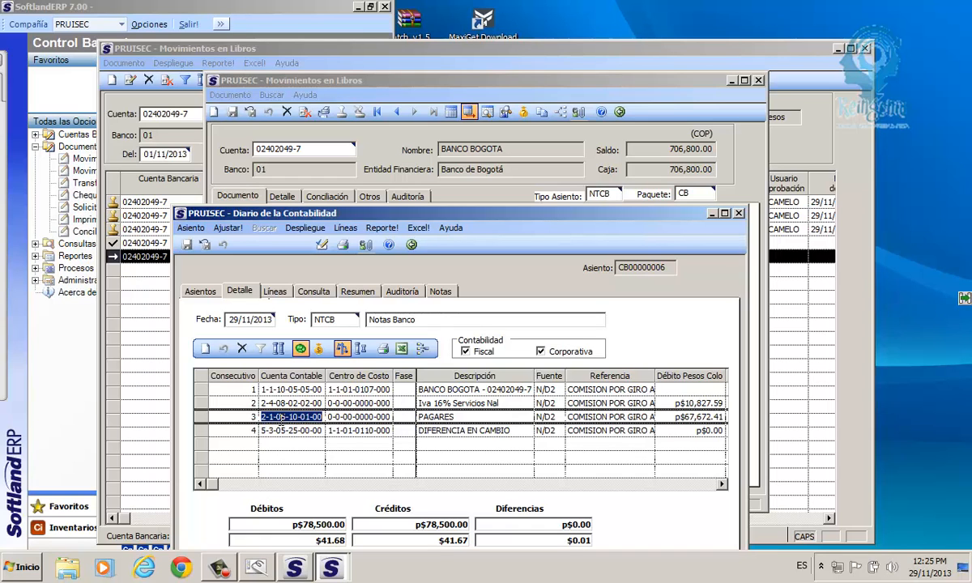
{"action": "left_click_drag", "start_coordinate": [271, 221], "coordinate": [194, 98]}
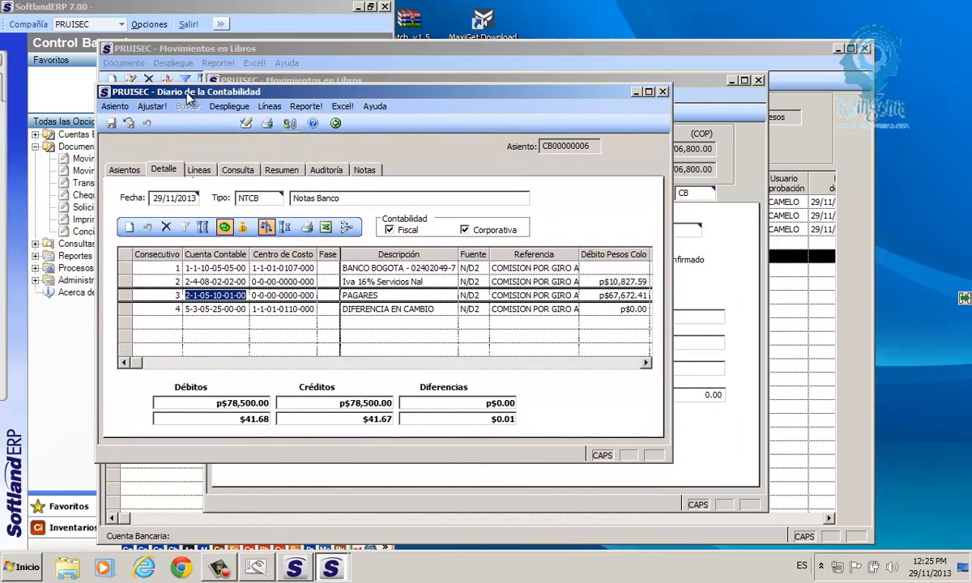
{"action": "double_click", "coordinate": [175, 91]}
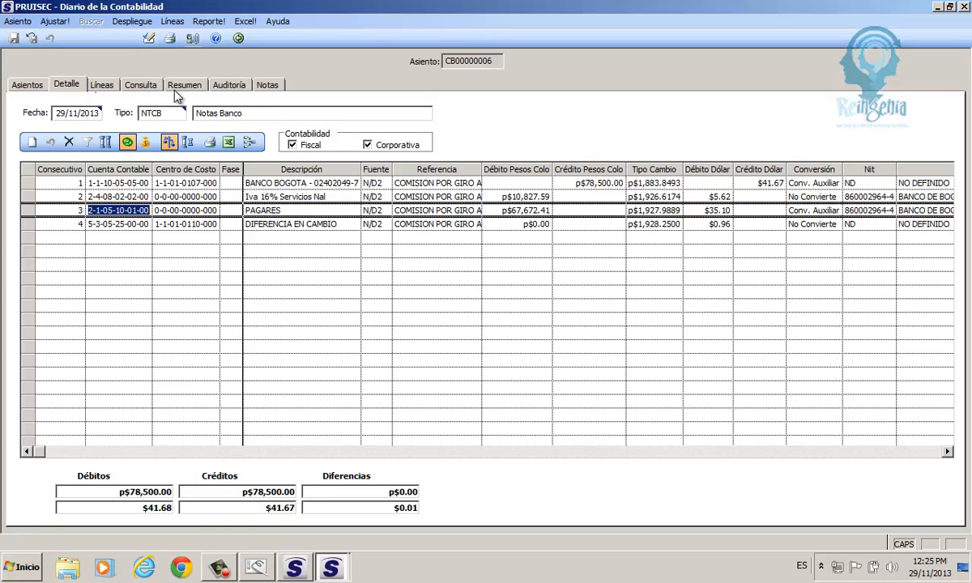
{"action": "type", "text": "2-2-1"}
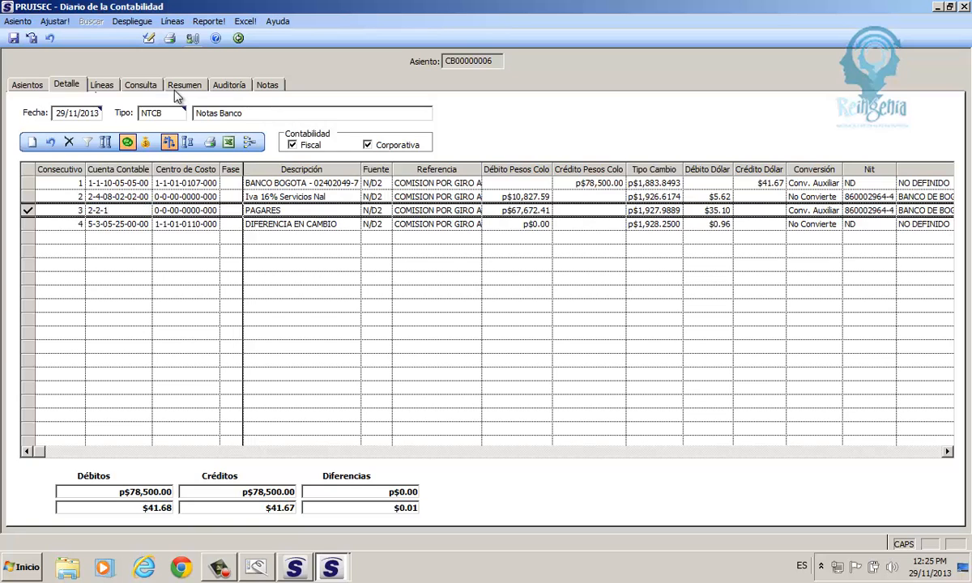
{"action": "type", "text": "0"}
{"action": "key", "text": "Return"}
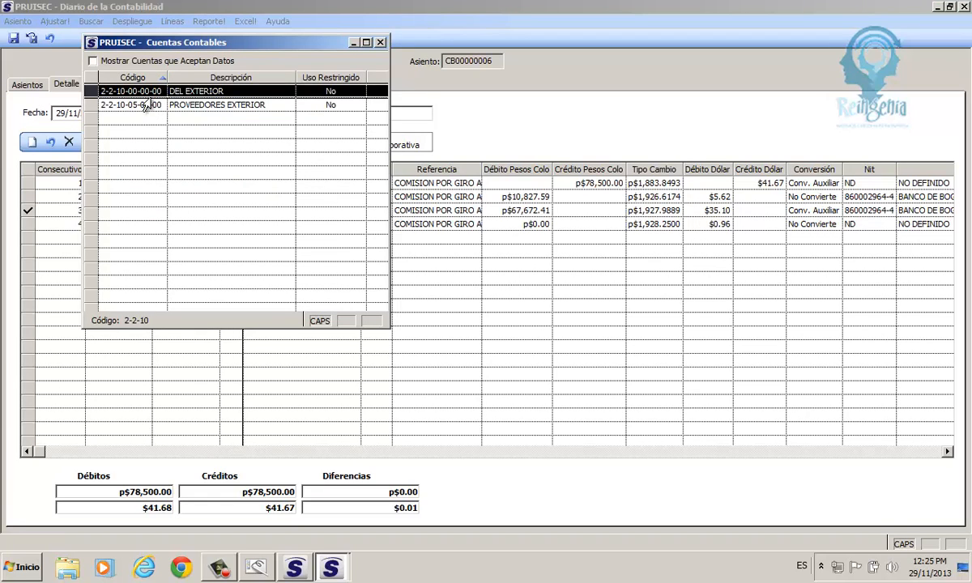
{"action": "left_click", "coordinate": [93, 62]}
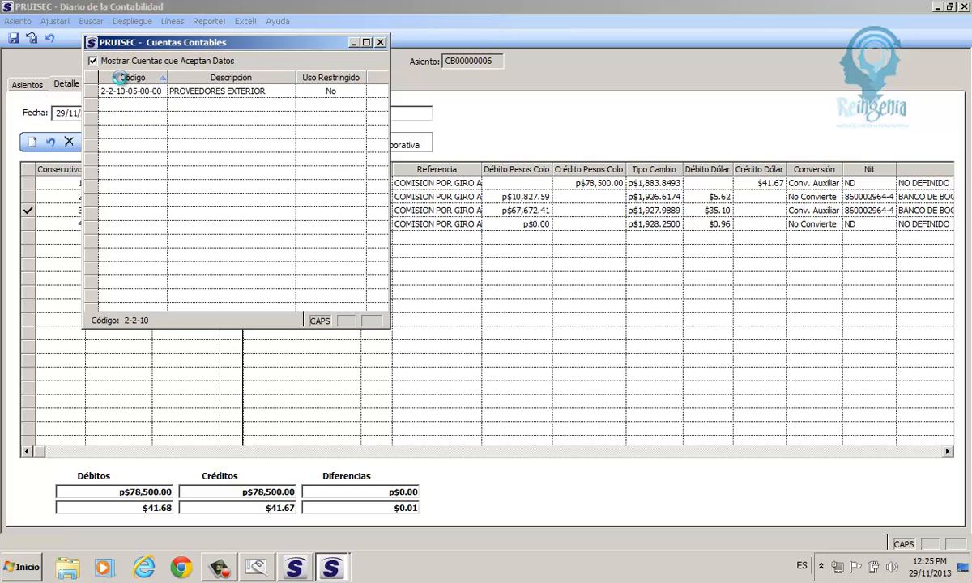
{"action": "double_click", "coordinate": [113, 91]}
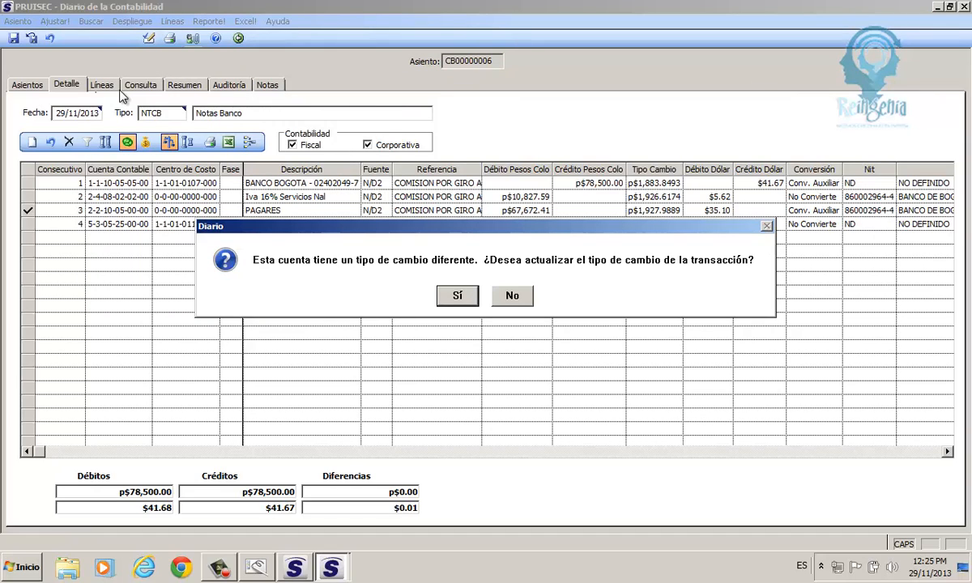
{"action": "left_click", "coordinate": [512, 296]}
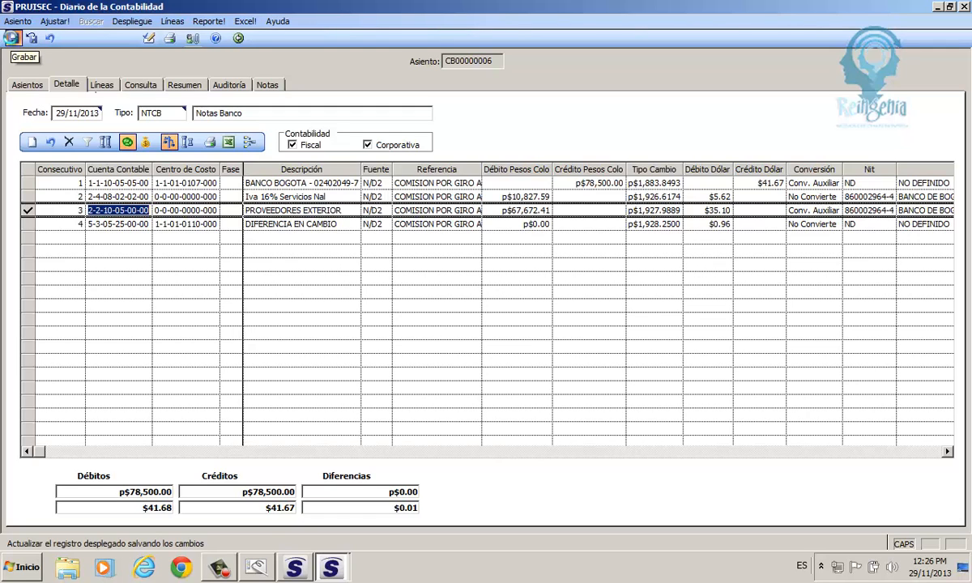
- Save entry CB00000006 with its new DIFERENCIA EN CAMBIO line and return to bank movements
{"action": "left_click", "coordinate": [11, 38]}
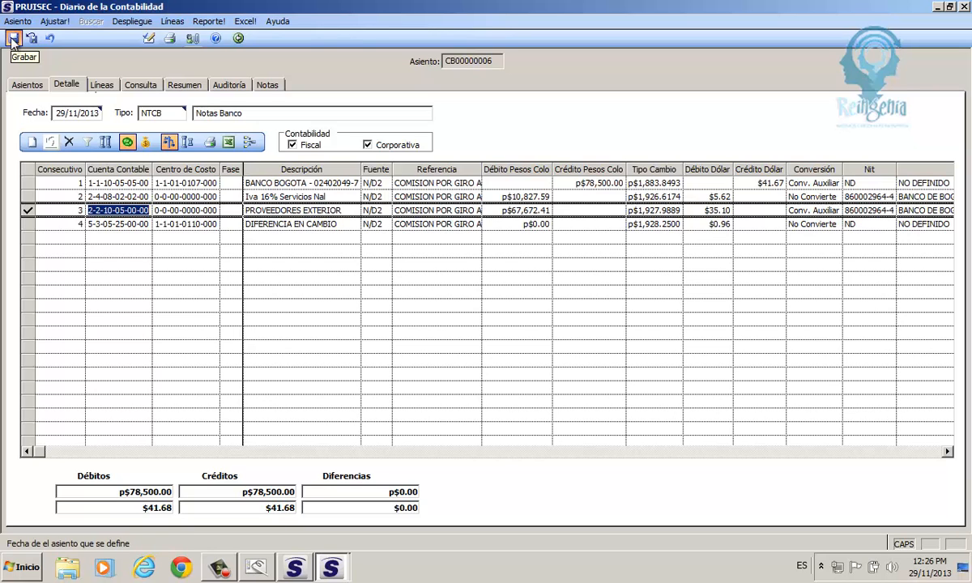
{"action": "left_click", "coordinate": [12, 39]}
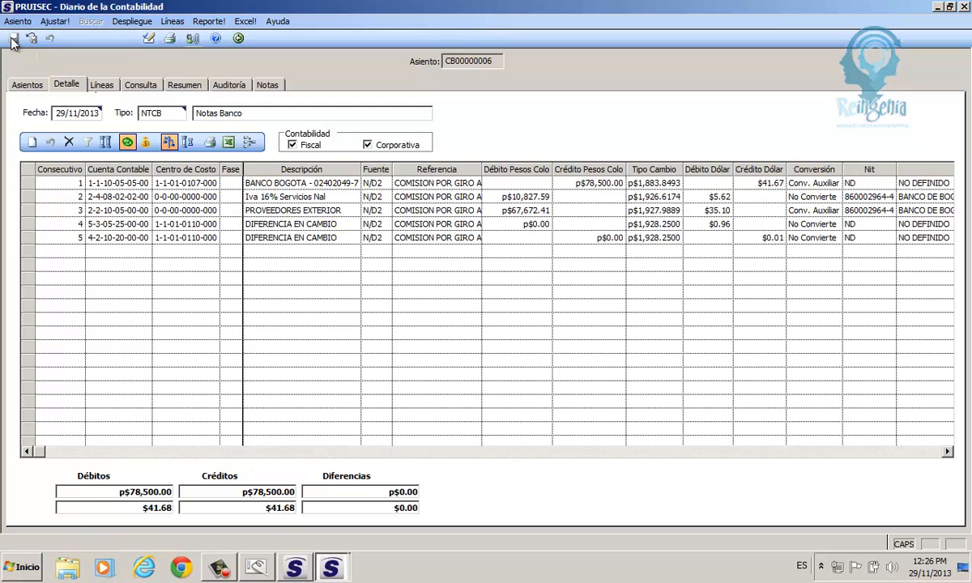
{"action": "left_click", "coordinate": [236, 38]}
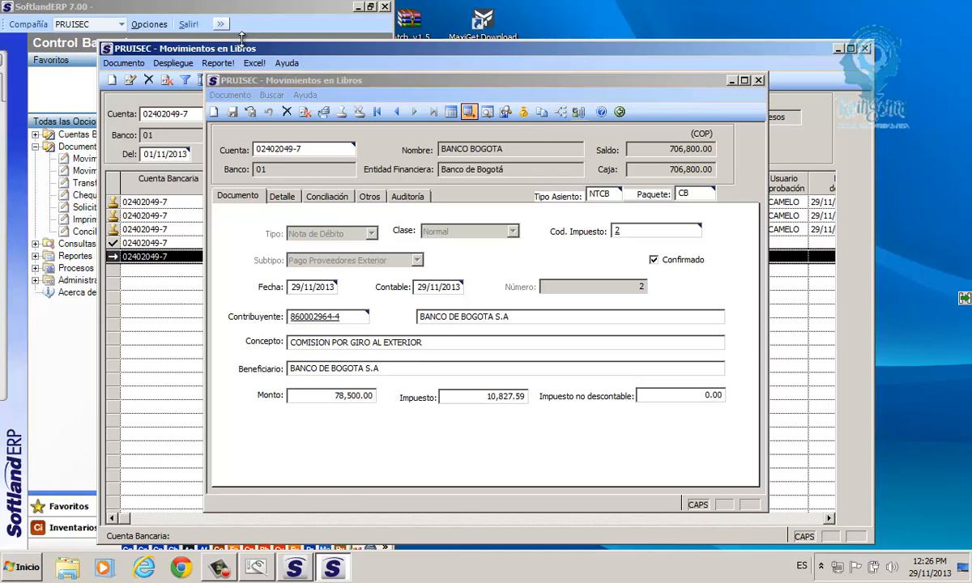
{"action": "left_click", "coordinate": [507, 114]}
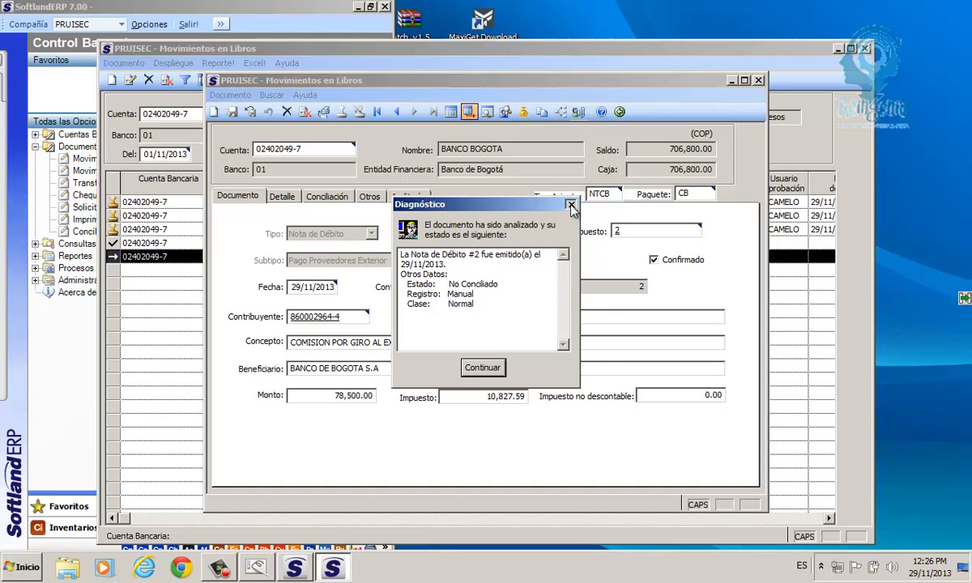
{"action": "key", "text": "Return"}
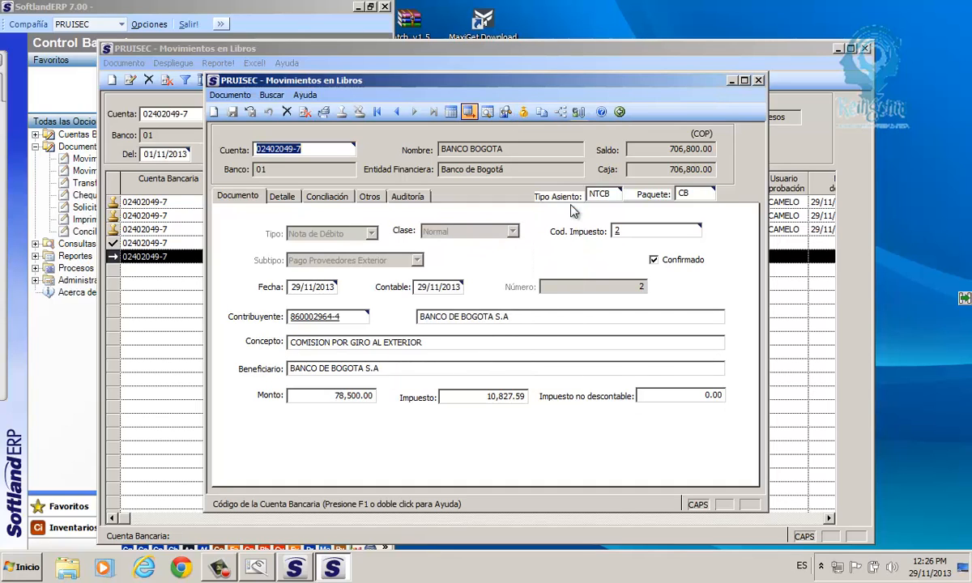
{"action": "left_click", "coordinate": [525, 116]}
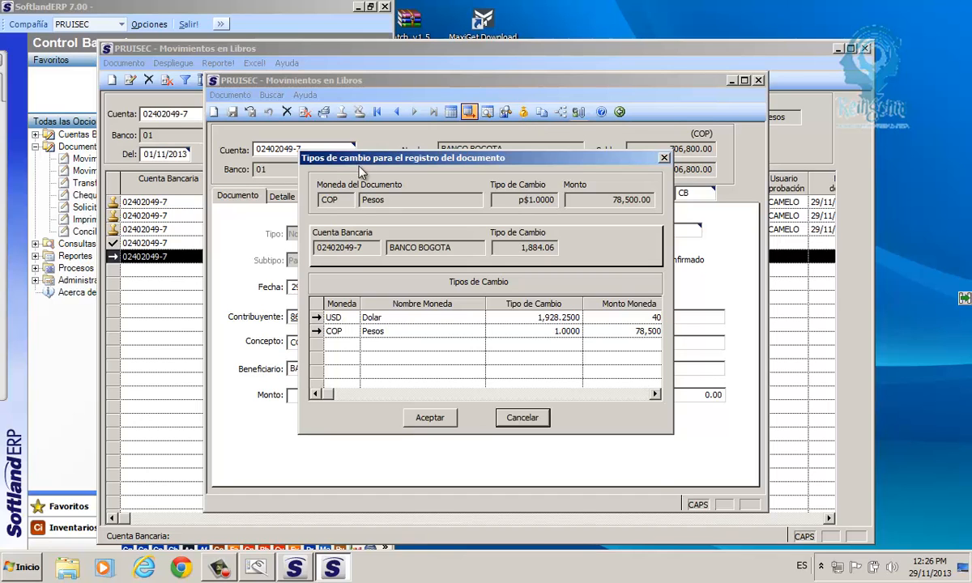
{"action": "left_click_drag", "start_coordinate": [358, 170], "coordinate": [310, 110]}
{"action": "left_click", "coordinate": [263, 262]}
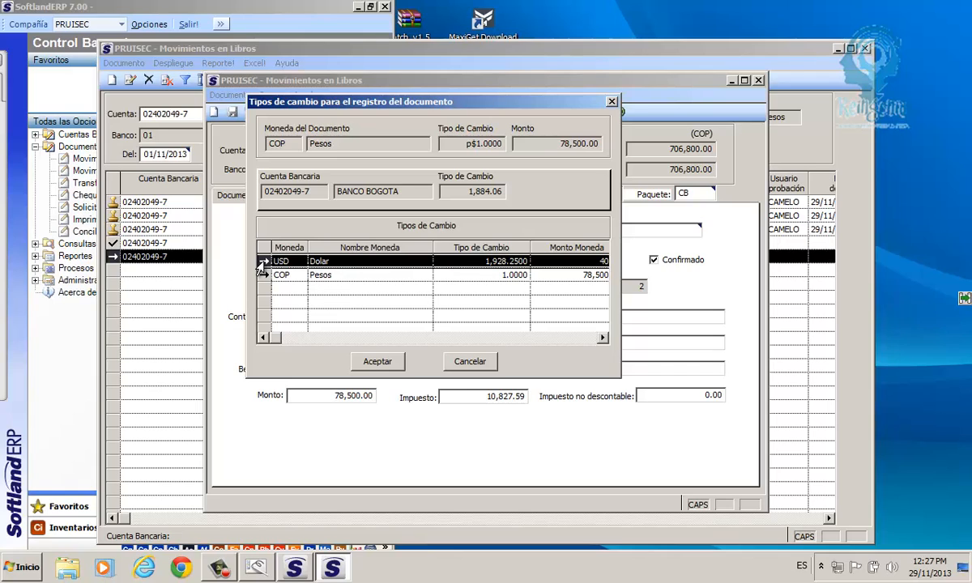
{"action": "left_click", "coordinate": [479, 363]}
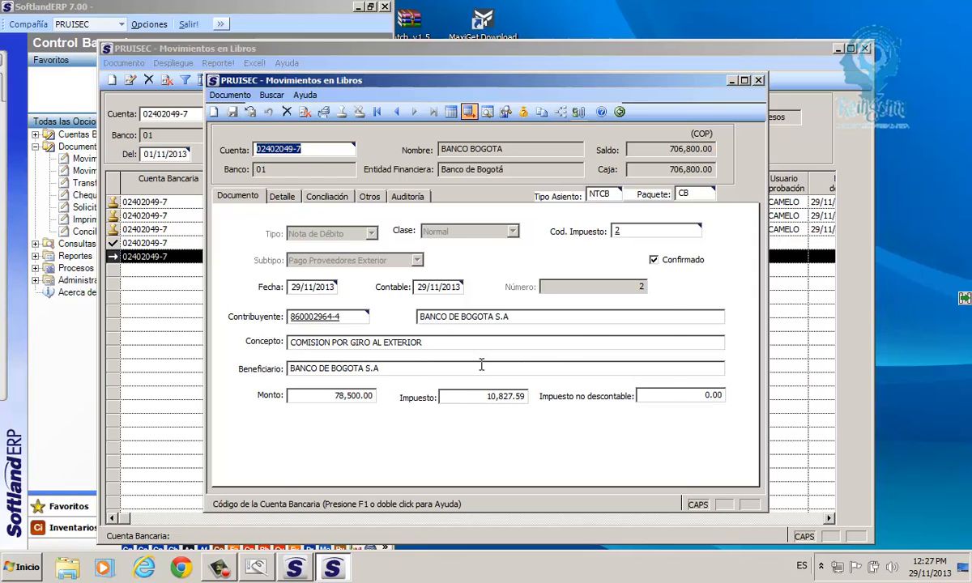
{"action": "left_click", "coordinate": [523, 113]}
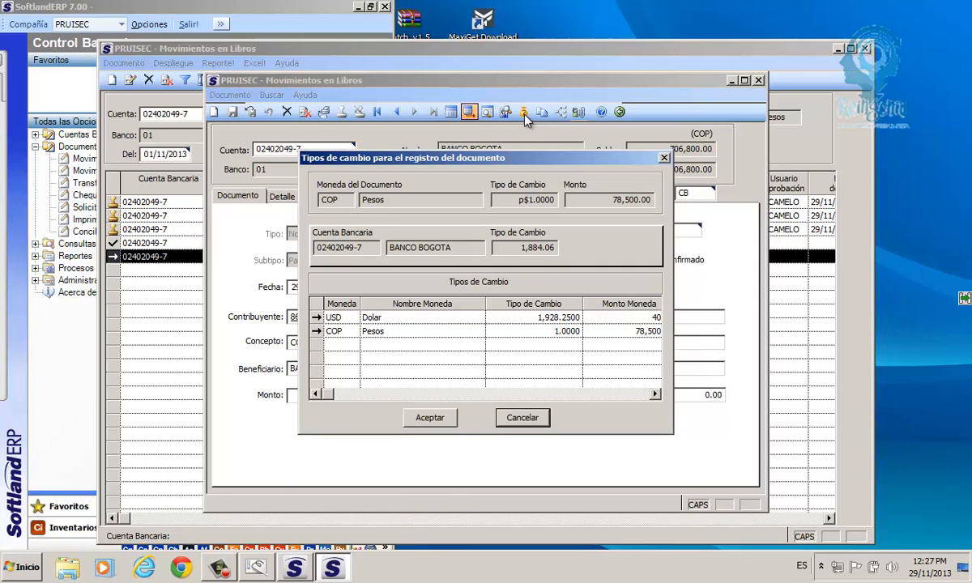
{"action": "left_click", "coordinate": [541, 318]}
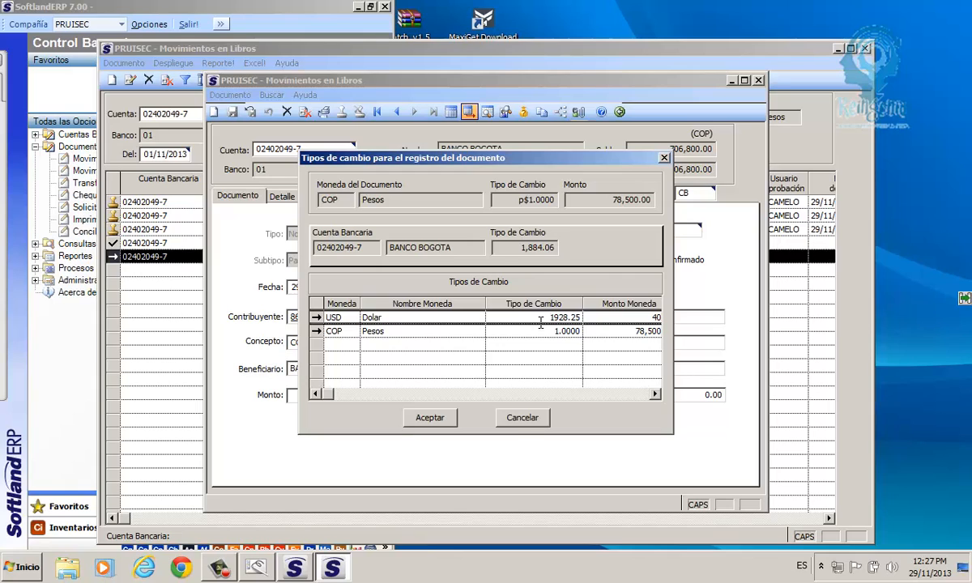
{"action": "left_click", "coordinate": [523, 422]}
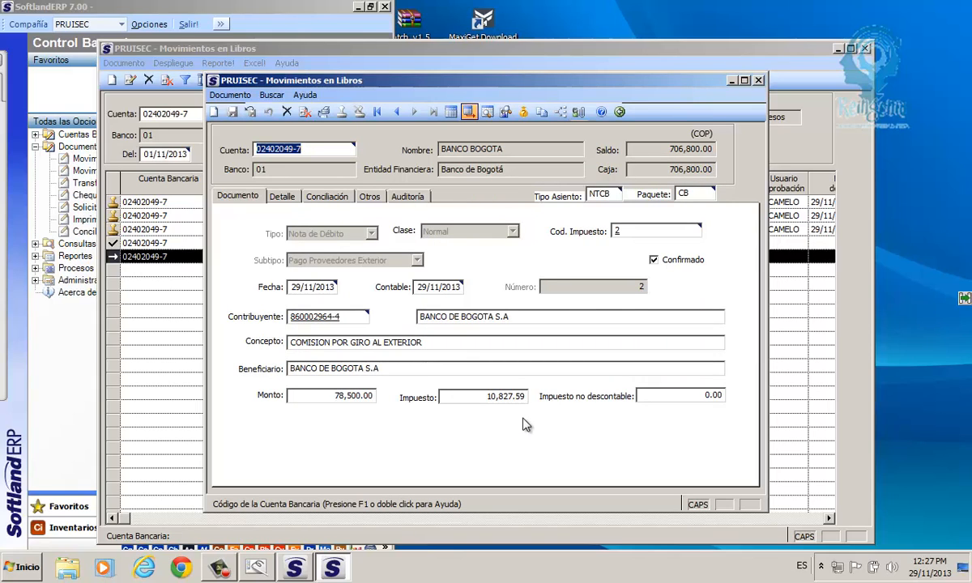
{"action": "left_click", "coordinate": [524, 113]}
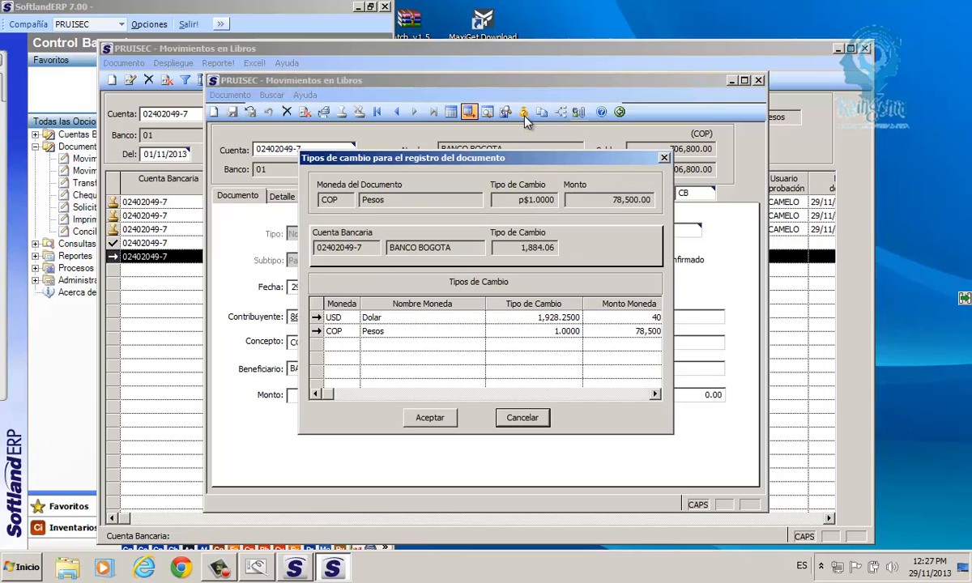
{"action": "left_click", "coordinate": [529, 319]}
{"action": "left_click_drag", "start_coordinate": [549, 318], "coordinate": [588, 320]}
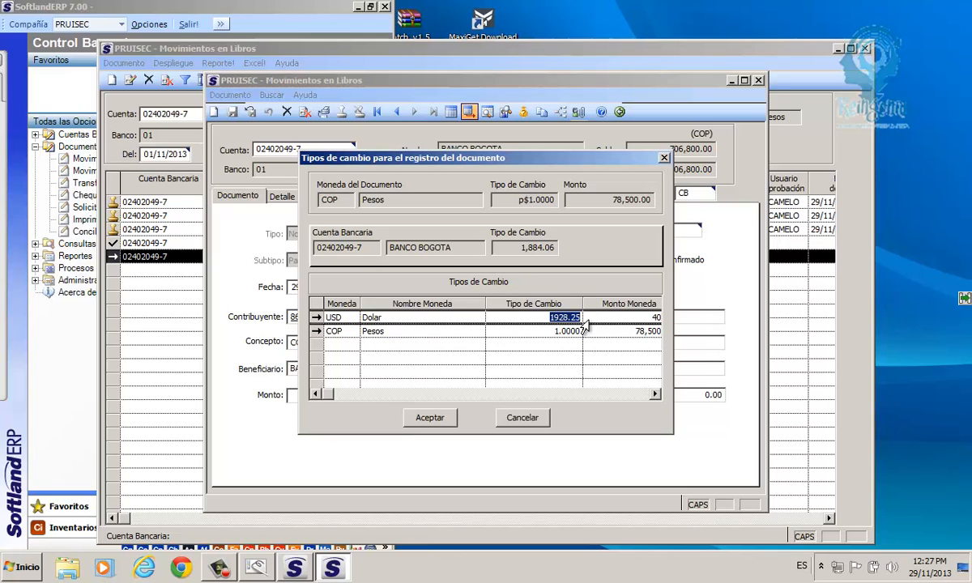
{"action": "left_click", "coordinate": [664, 158]}
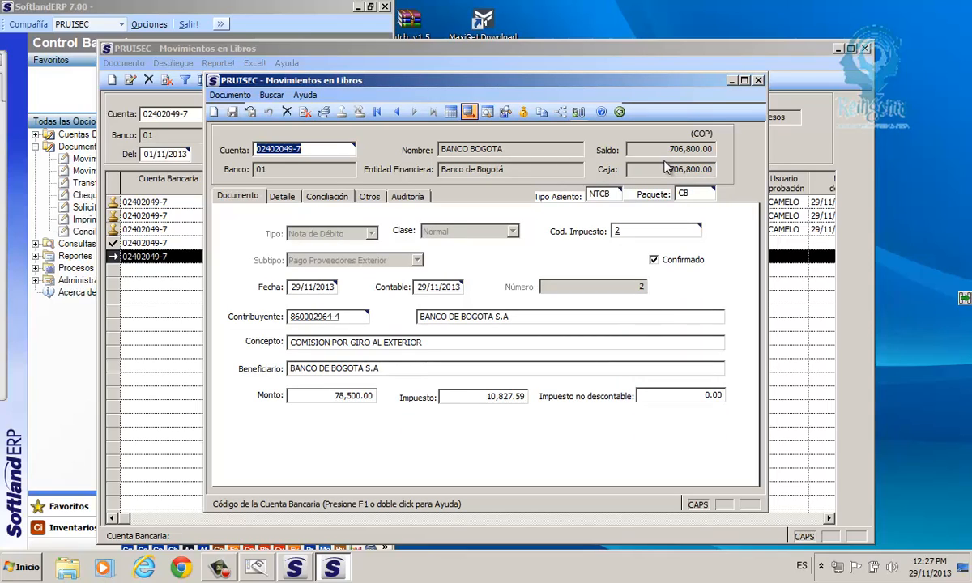
- Copy debit note 2 into a new, unconfirmed debit note numbered 3
{"action": "left_click", "coordinate": [543, 118]}
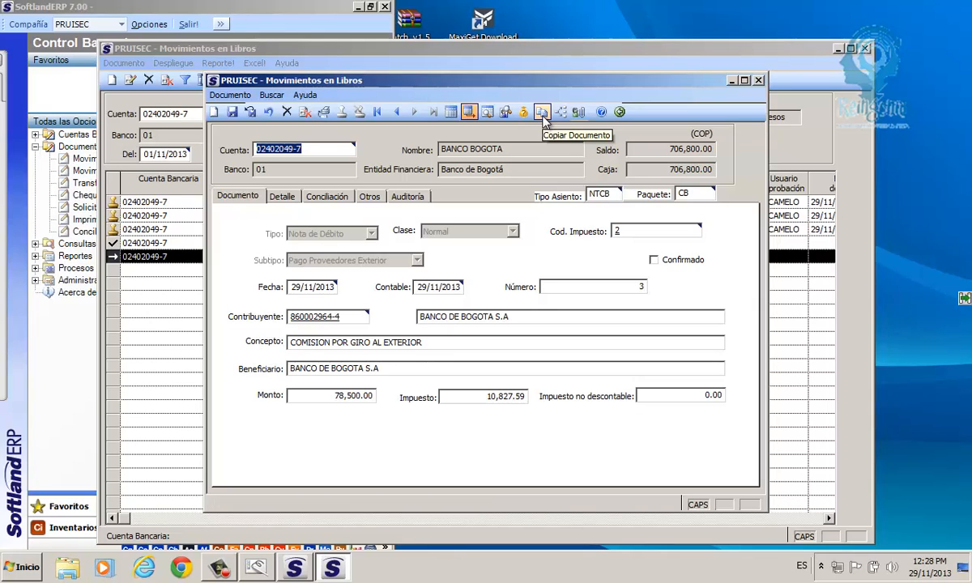
{"action": "left_click", "coordinate": [639, 289]}
{"action": "double_click", "coordinate": [640, 289]}
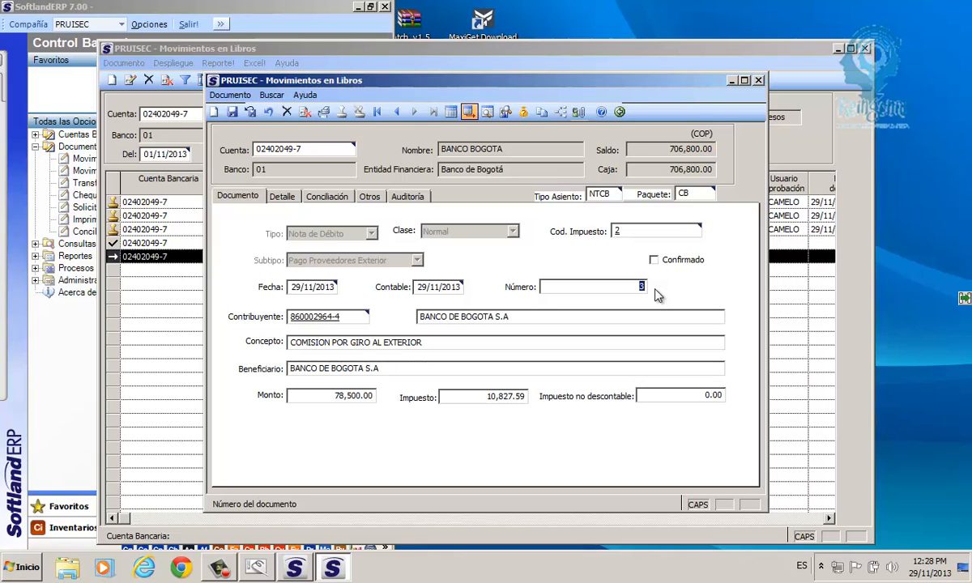
- Check the copied 78,500.00 amount, document number and beneficiary on debit note 3
{"action": "left_click_drag", "start_coordinate": [325, 396], "coordinate": [378, 403]}
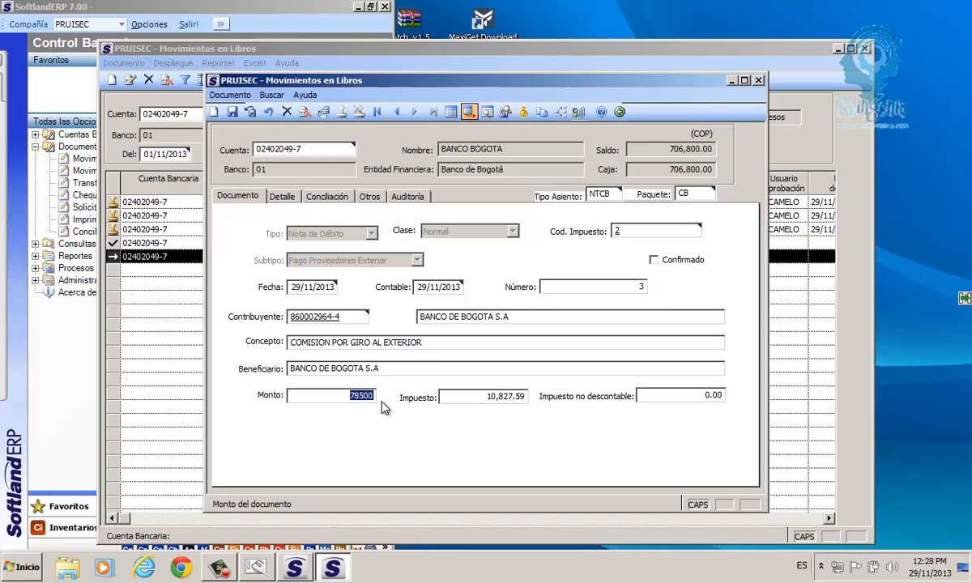
{"action": "left_click", "coordinate": [642, 287]}
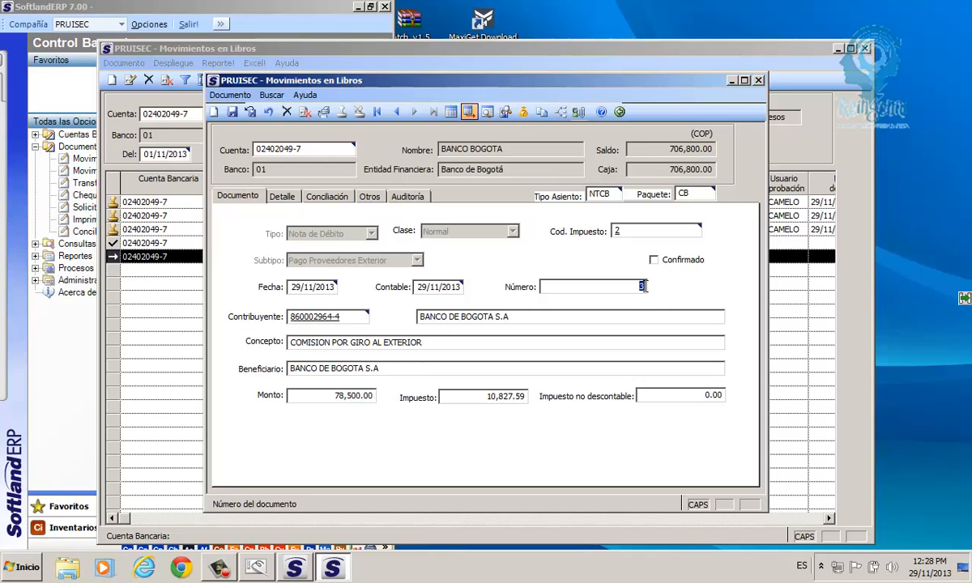
{"action": "left_click_drag", "start_coordinate": [334, 396], "coordinate": [379, 399]}
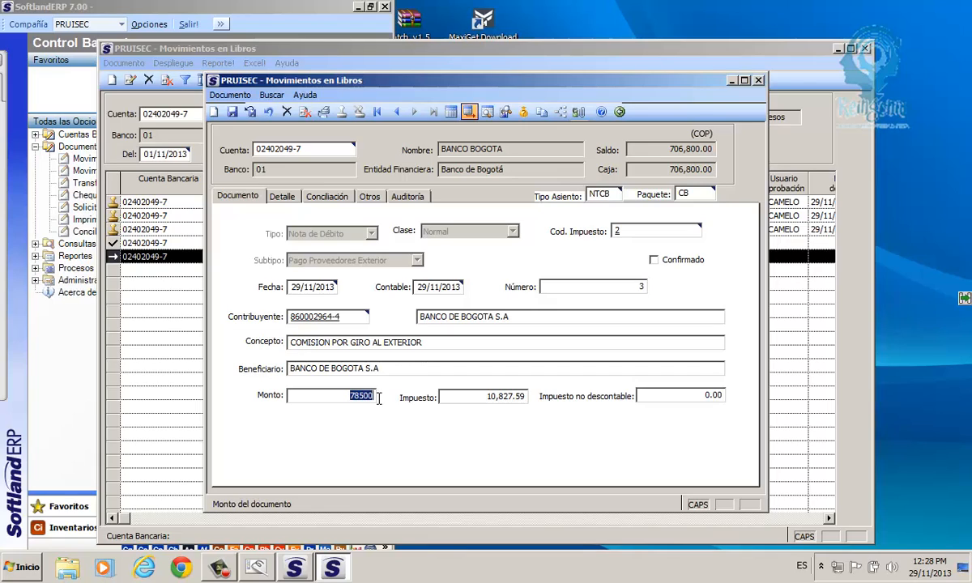
{"action": "left_click_drag", "start_coordinate": [305, 368], "coordinate": [319, 369]}
{"action": "left_click", "coordinate": [301, 316]}
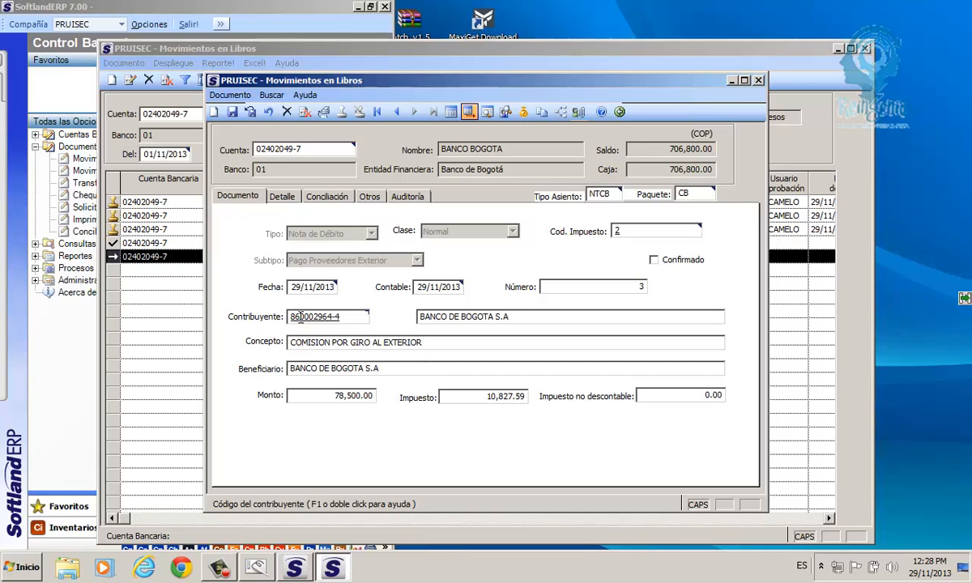
- Try contributor code 194675, which is rejected as an unknown NIT
{"action": "type", "text": "194675"}
{"action": "key", "text": "Tab"}
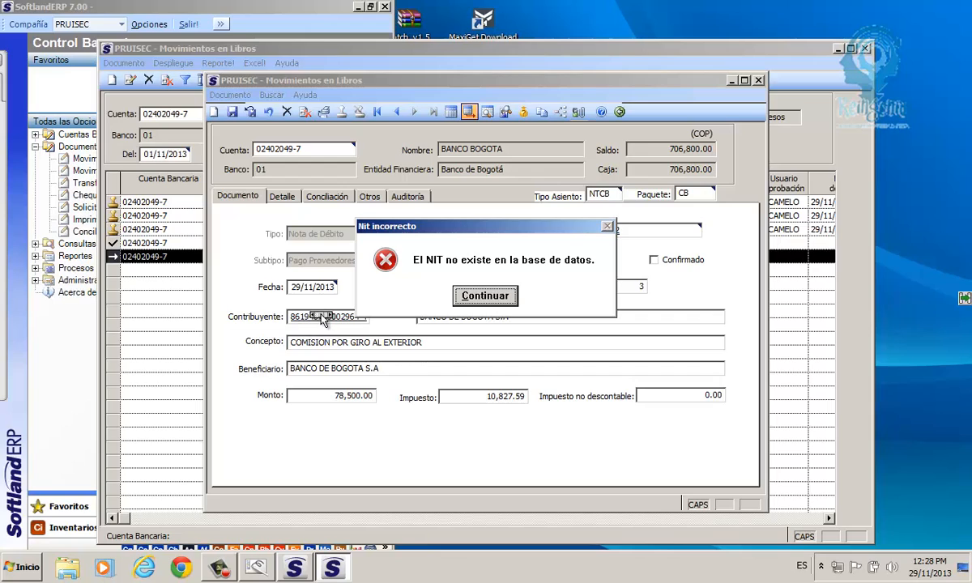
{"action": "left_click", "coordinate": [466, 297]}
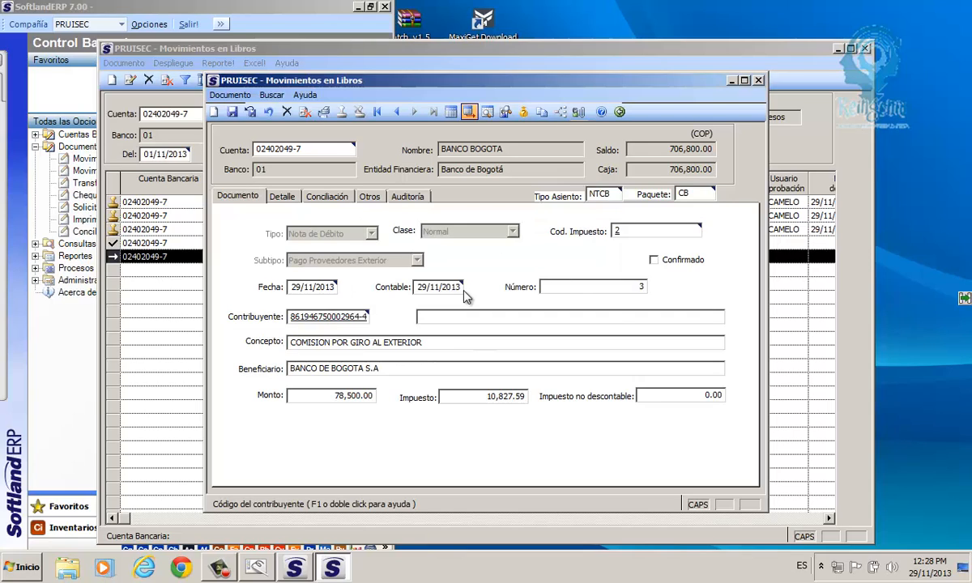
{"action": "left_click", "coordinate": [350, 395]}
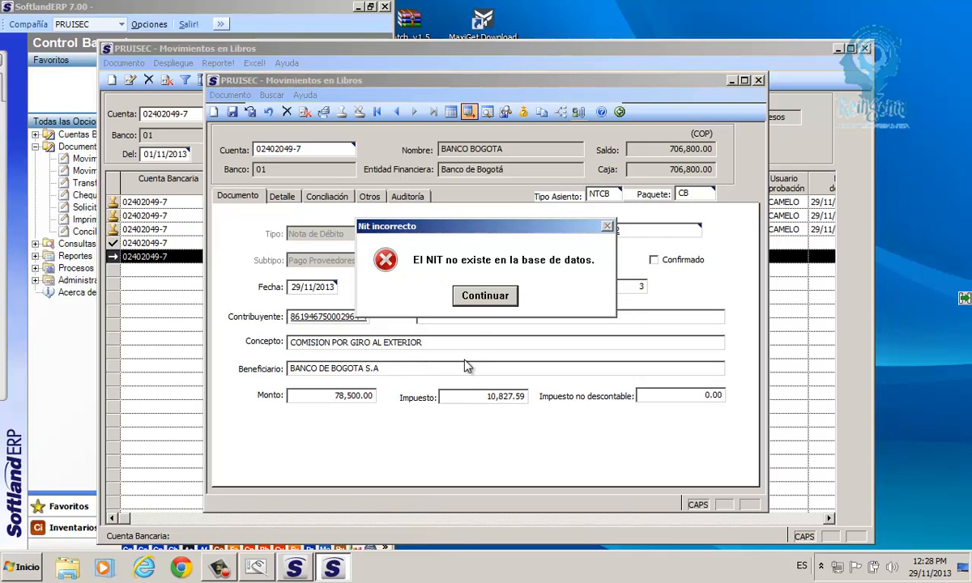
{"action": "left_click", "coordinate": [487, 297]}
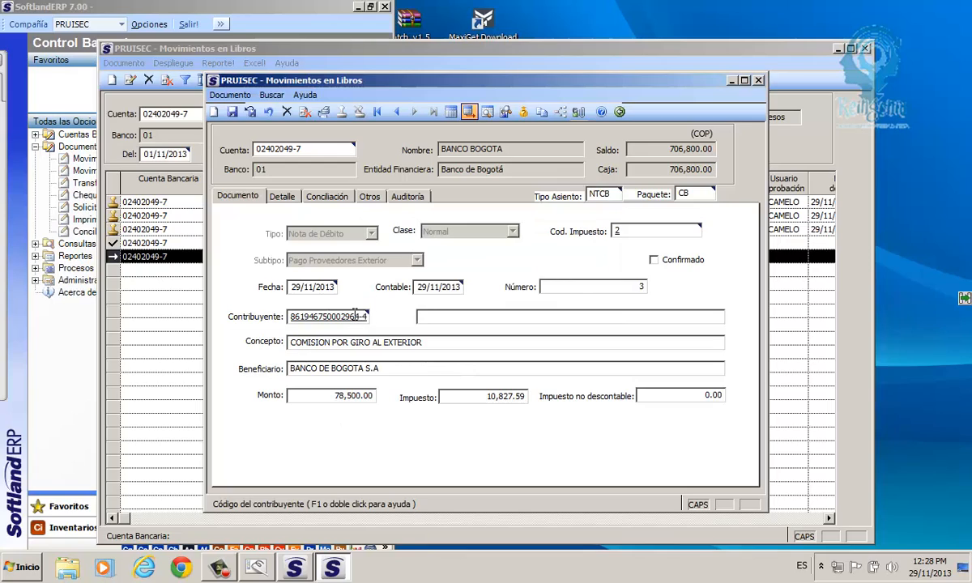
- Replace the contributor code with 890903 and pick BANCOLOMBIA S A from the lookup
{"action": "key", "text": "BackSpace"}
{"action": "key", "text": "BackSpace"}
{"action": "key", "text": "BackSpace"}
{"action": "key", "text": "BackSpace"}
{"action": "key", "text": "BackSpace"}
{"action": "key", "text": "BackSpace"}
{"action": "key", "text": "BackSpace"}
{"action": "key", "text": "BackSpace"}
{"action": "key", "text": "Delete"}
{"action": "key", "text": "Delete"}
{"action": "key", "text": "Delete"}
{"action": "key", "text": "Delete"}
{"action": "key", "text": "Delete"}
{"action": "key", "text": "Delete"}
{"action": "key", "text": "Delete"}
{"action": "key", "text": "Delete"}
{"action": "key", "text": "Delete"}
{"action": "type", "text": "890903"}
{"action": "key", "text": "F1"}
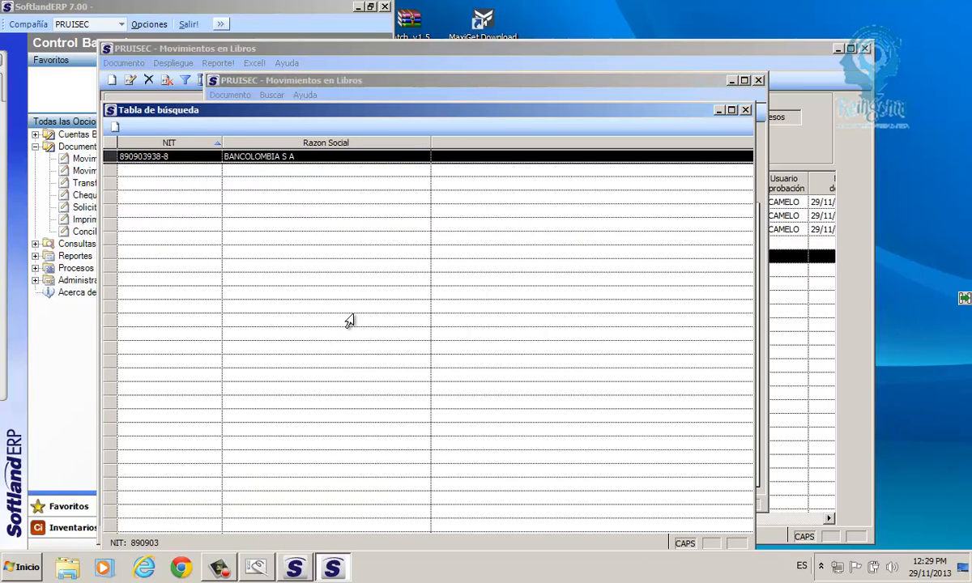
{"action": "key", "text": "Return"}
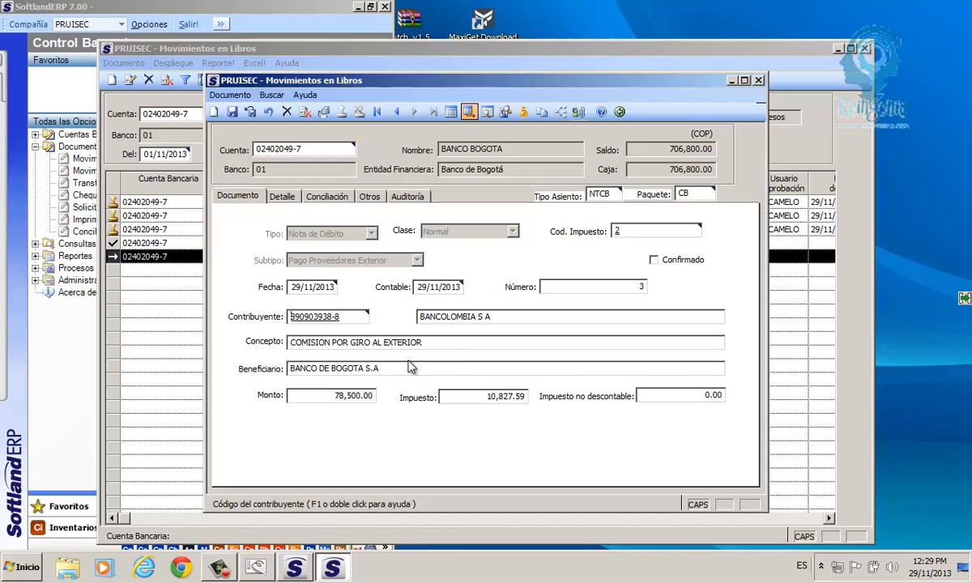
{"action": "left_click", "coordinate": [339, 394]}
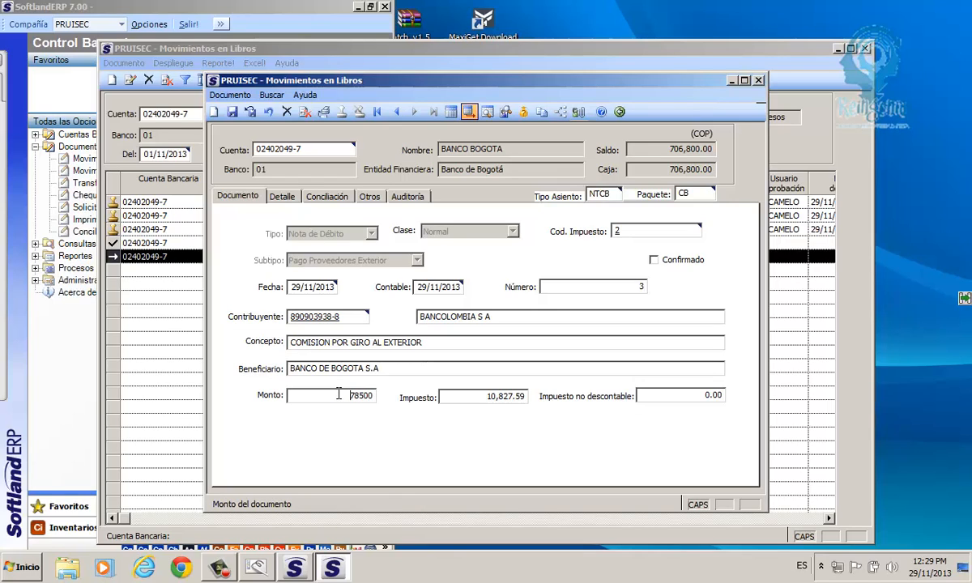
{"action": "left_click_drag", "start_coordinate": [301, 149], "coordinate": [253, 154]}
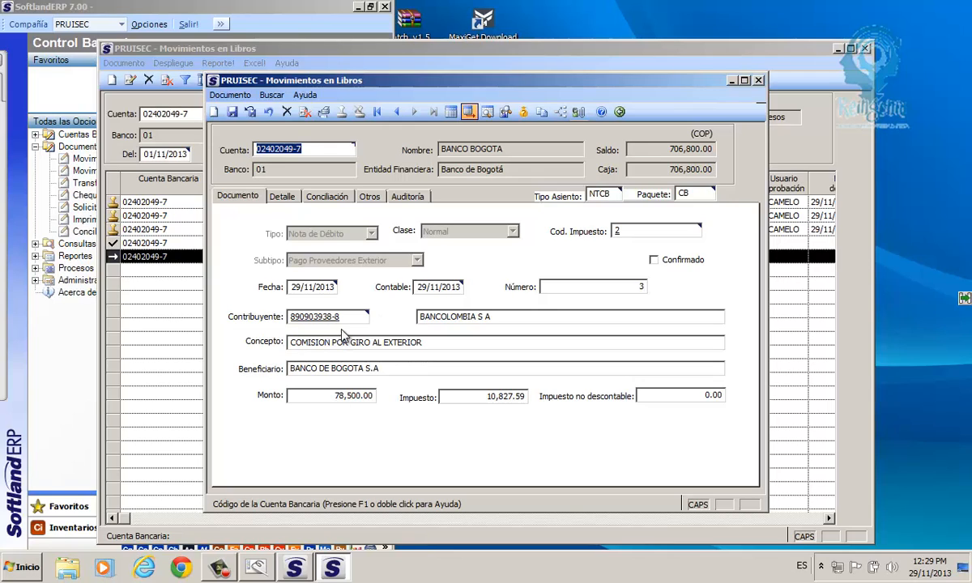
- Save debit note 3 and return to the bank account's movements
{"action": "left_click", "coordinate": [251, 113]}
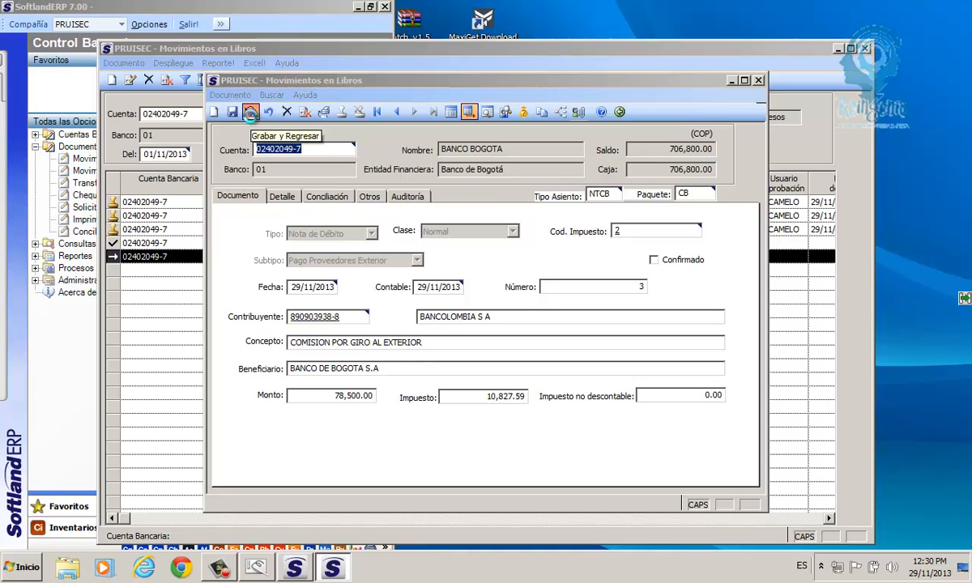
{"action": "left_click", "coordinate": [251, 114]}
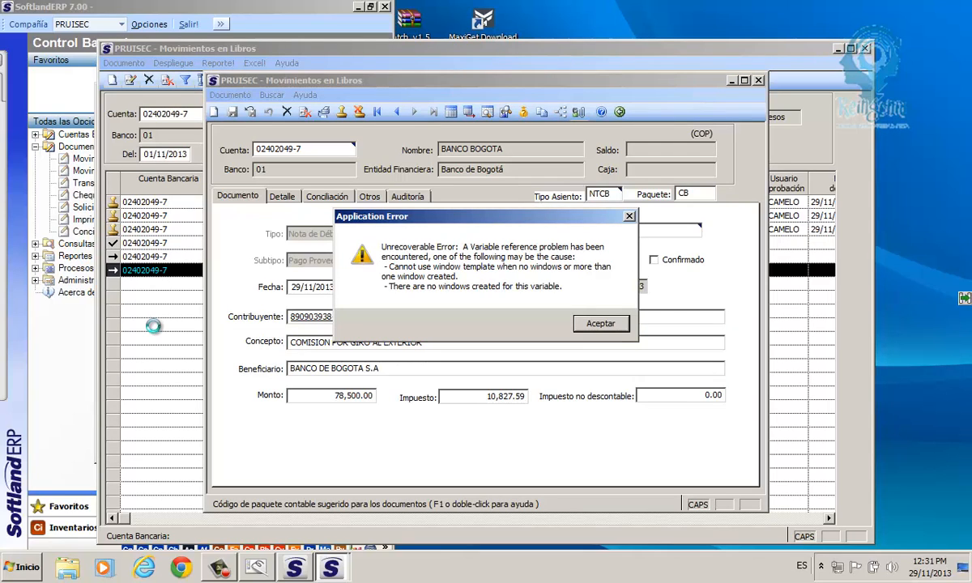
- Dismiss the Application Error and bring the Diario de la Contabilidad window for CB00000007 forward
{"action": "left_click", "coordinate": [591, 327]}
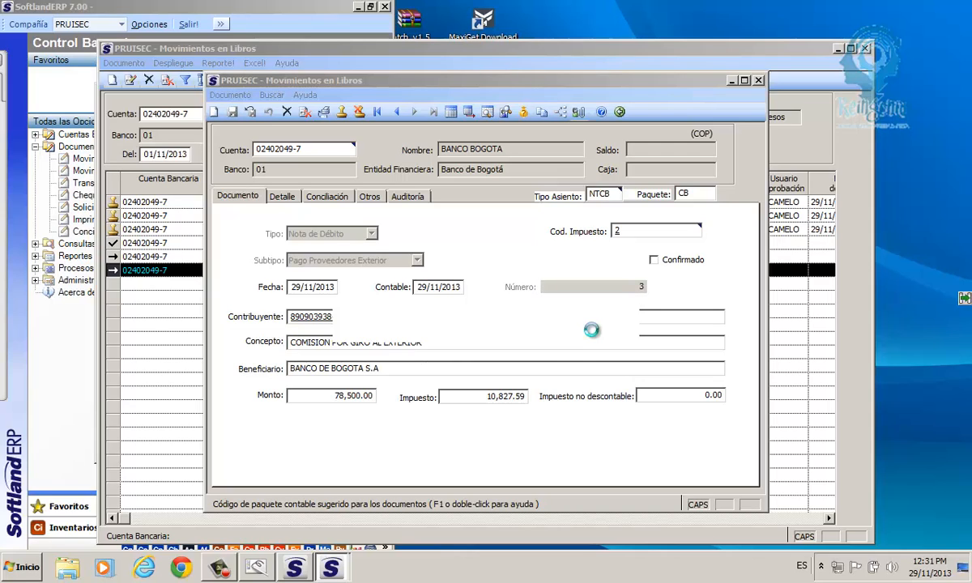
{"action": "left_click", "coordinate": [330, 569]}
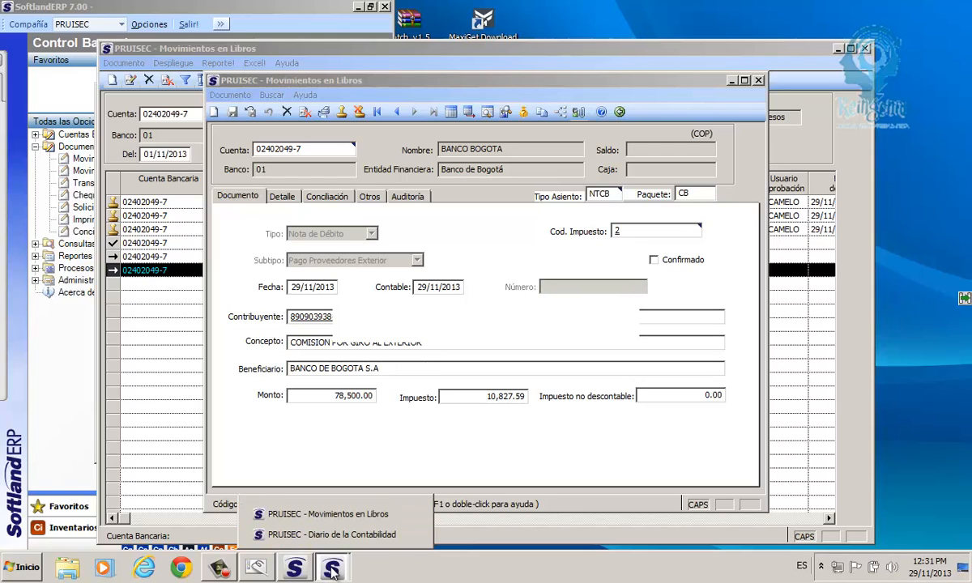
{"action": "left_click", "coordinate": [316, 534]}
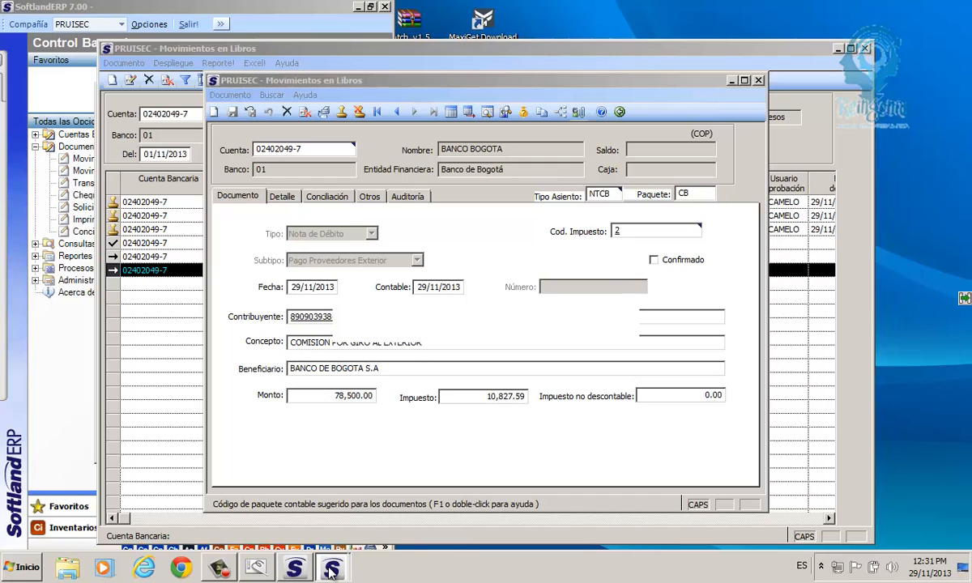
{"action": "left_click", "coordinate": [331, 570]}
{"action": "left_click", "coordinate": [329, 535]}
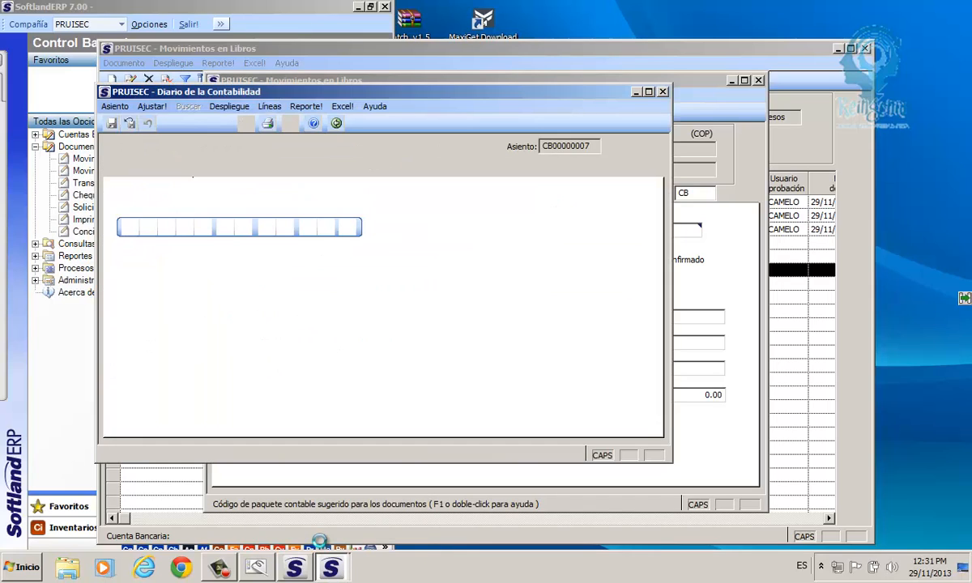